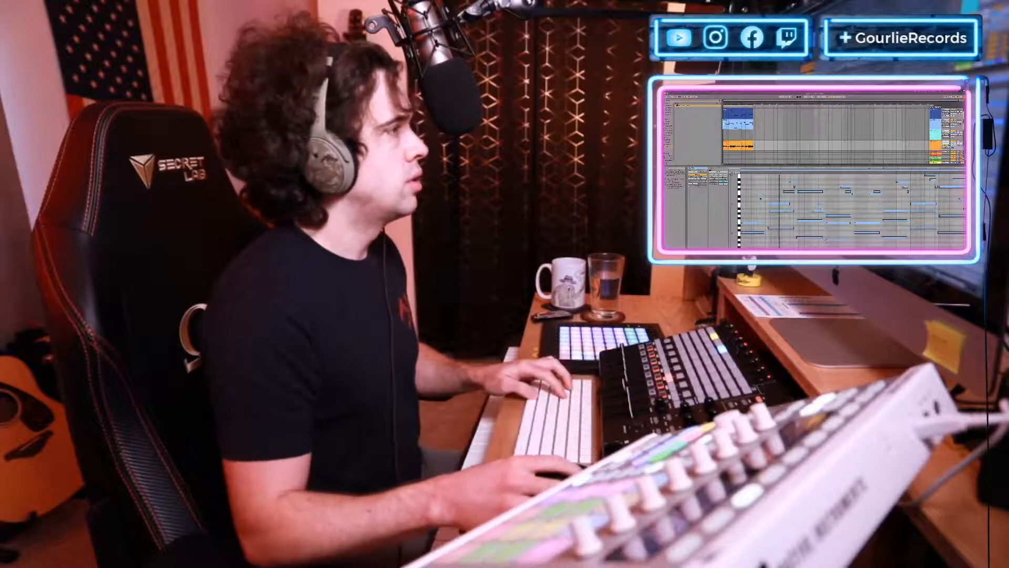
Open the drum clip to review its MIDI notes in the clip editor.
{"action": "scroll", "coordinate": [760, 140], "scroll_direction": "up", "scroll_amount": 1}
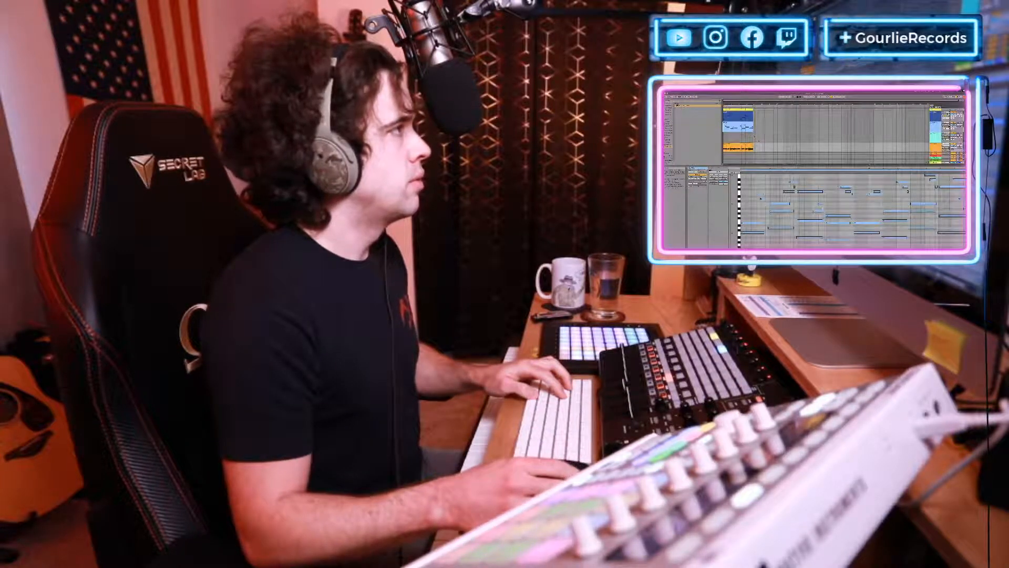
{"action": "scroll", "coordinate": [760, 141], "scroll_direction": "up", "scroll_amount": 1}
{"action": "double_click", "coordinate": [739, 110]}
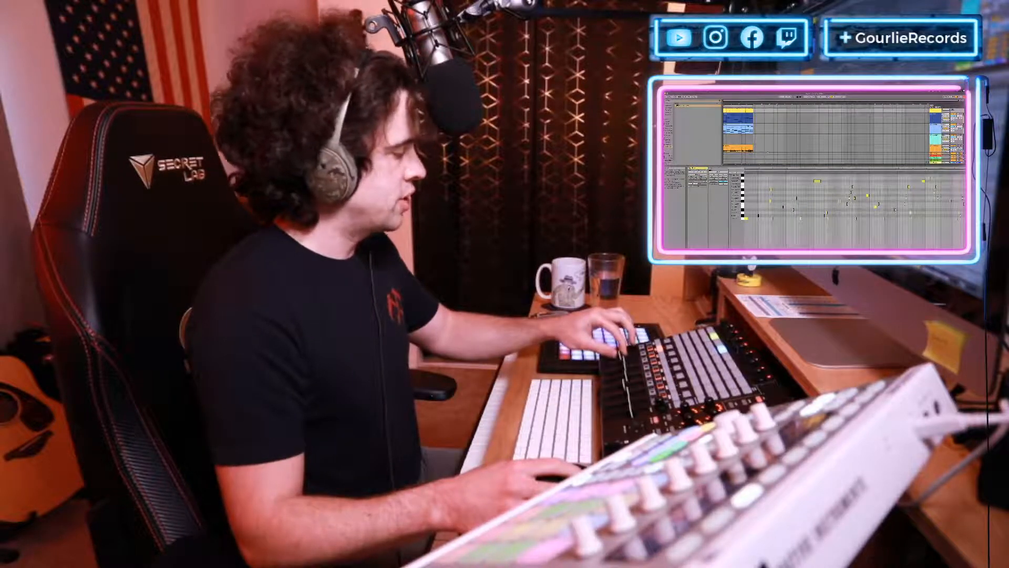
Select the orange audio track and display its device chain instead of the clip editor.
{"action": "scroll", "coordinate": [813, 135], "scroll_direction": "up", "scroll_amount": 2}
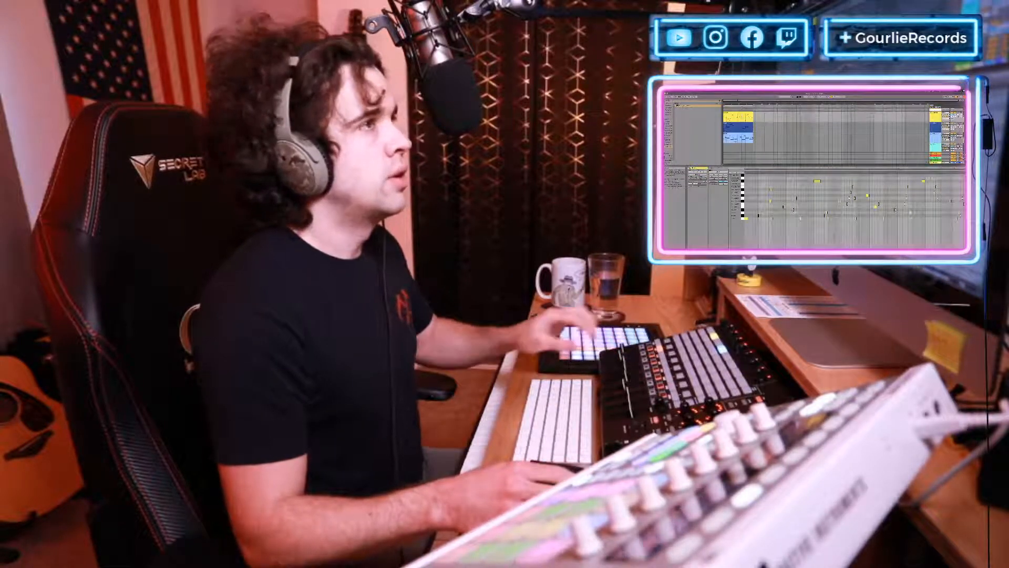
{"action": "scroll", "coordinate": [813, 133], "scroll_direction": "down", "scroll_amount": 2}
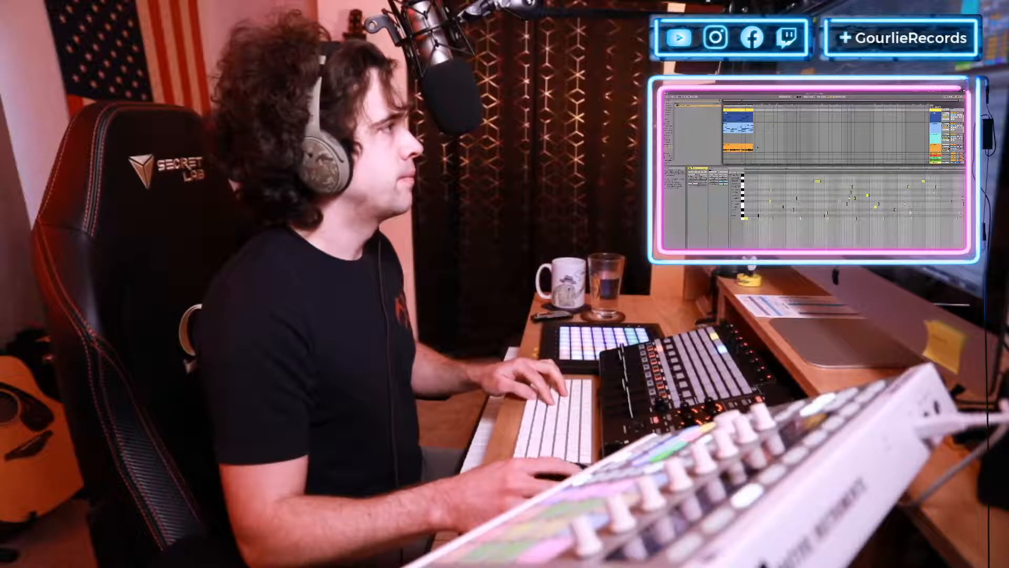
{"action": "scroll", "coordinate": [758, 148], "scroll_direction": "down", "scroll_amount": 2}
{"action": "left_click", "coordinate": [936, 141]}
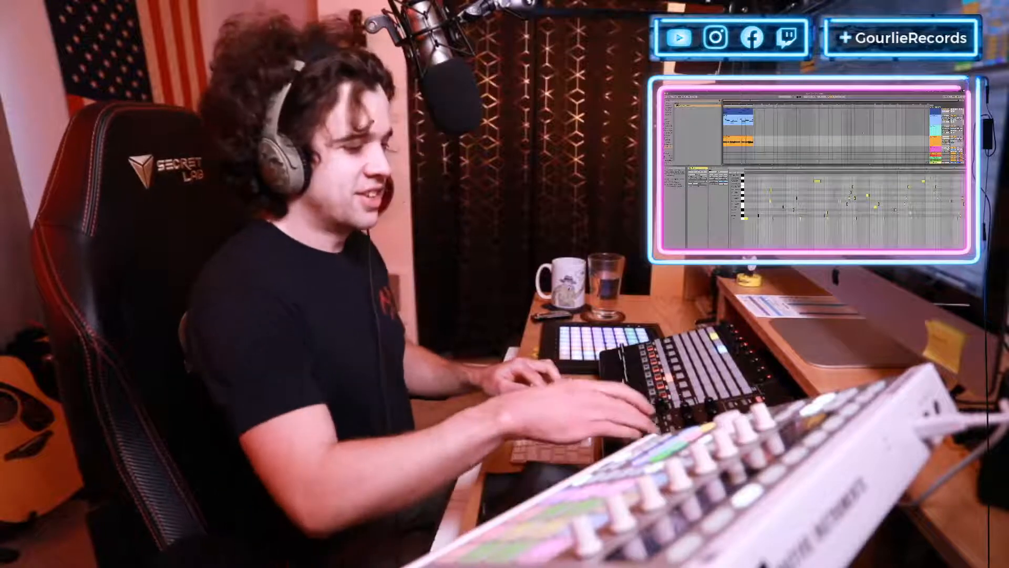
{"action": "key", "text": "shift+Tab"}
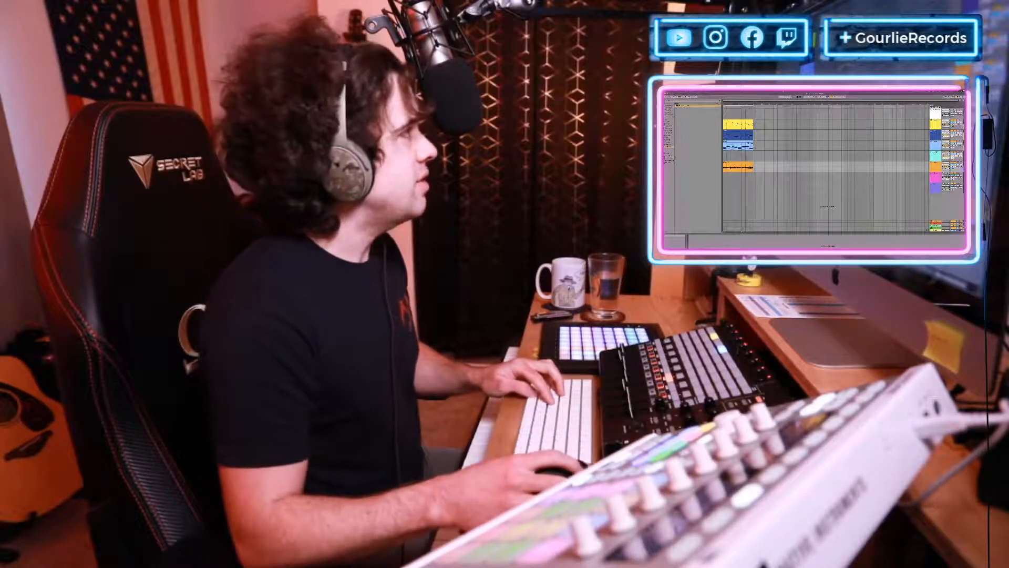
Search the browser for "VOCAL BENDER" and load Vocal Bender Stereo onto the selected audio track.
{"action": "key", "text": "super+f"}
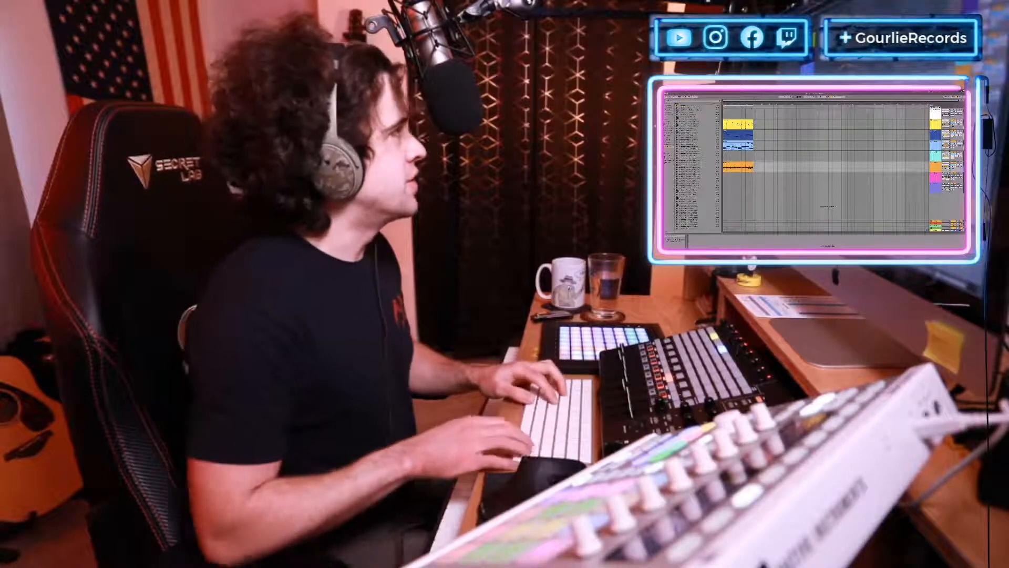
{"action": "scroll", "coordinate": [685, 150], "scroll_direction": "down", "scroll_amount": 5}
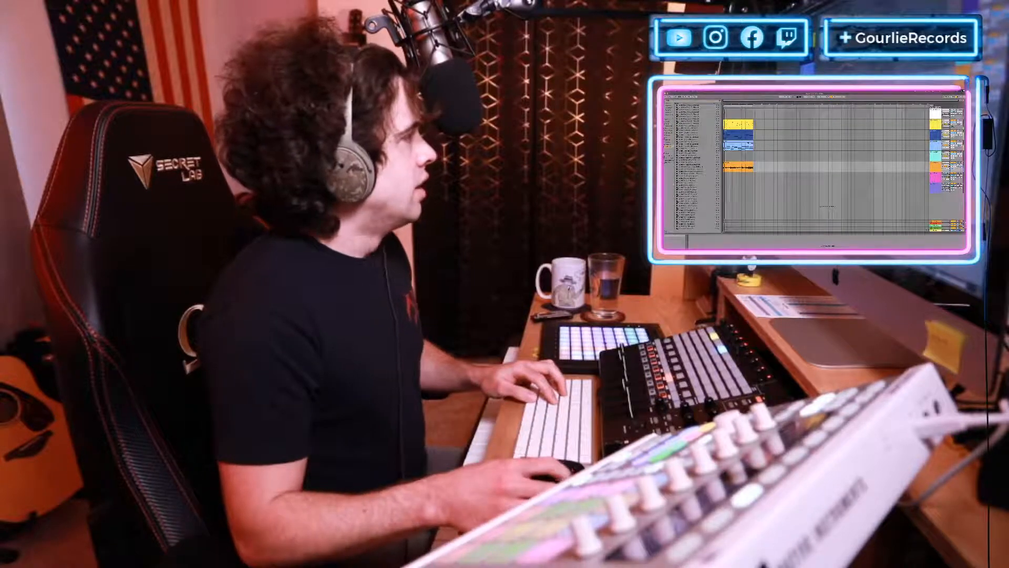
{"action": "key", "text": "super+f"}
{"action": "type", "text": "..."}
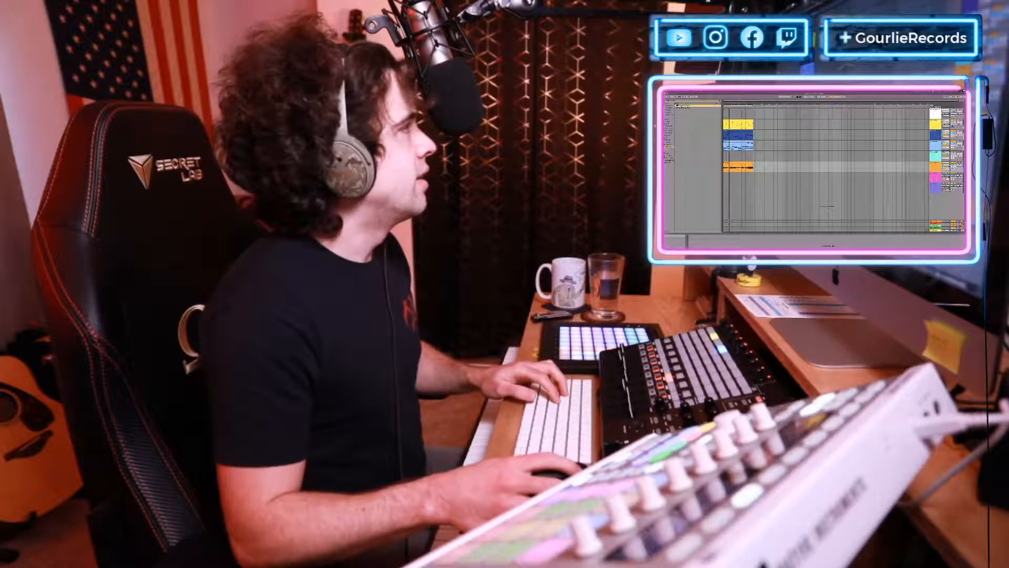
{"action": "key", "text": "Return"}
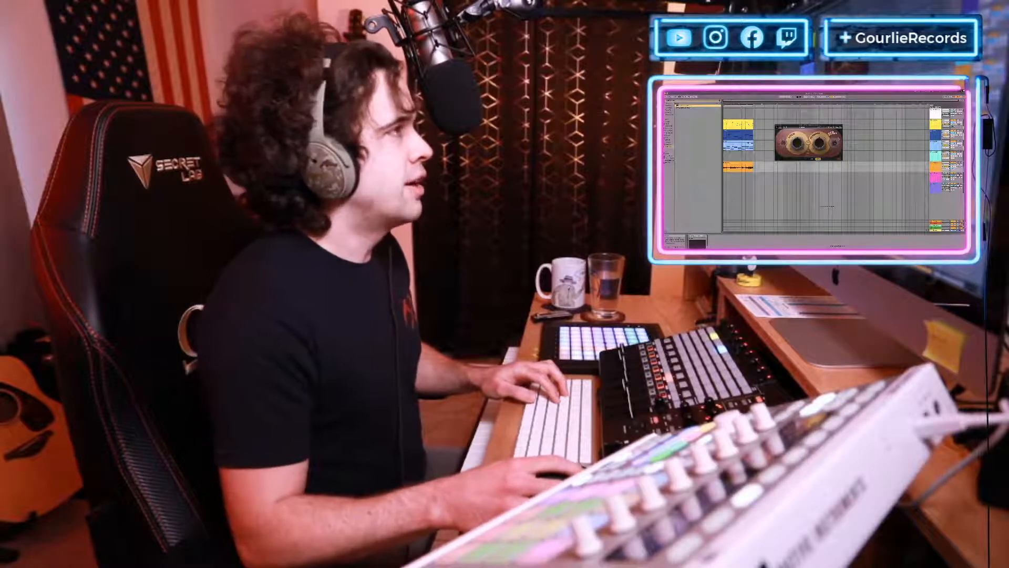
Expand the modulation section of the Vocal Bender plugin and start playback.
{"action": "left_click_drag", "start_coordinate": [808, 125], "coordinate": [811, 150]}
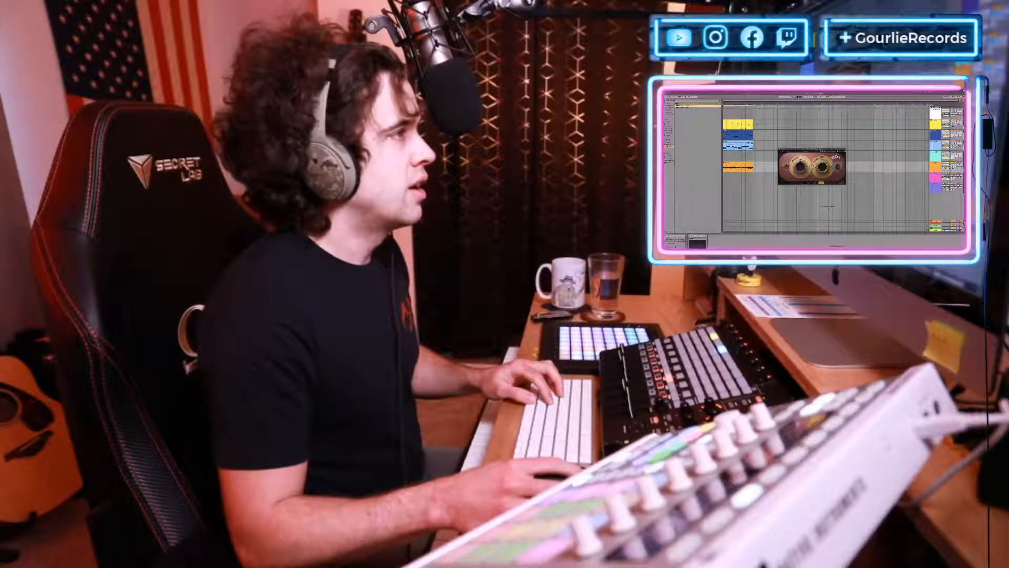
{"action": "left_click_drag", "start_coordinate": [812, 150], "coordinate": [821, 153]}
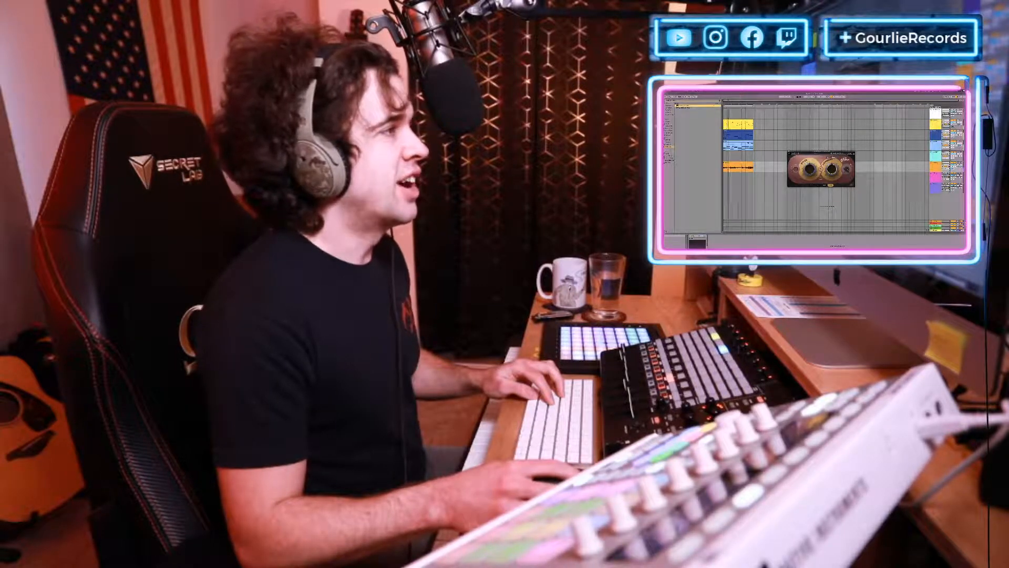
{"action": "left_click", "coordinate": [830, 185]}
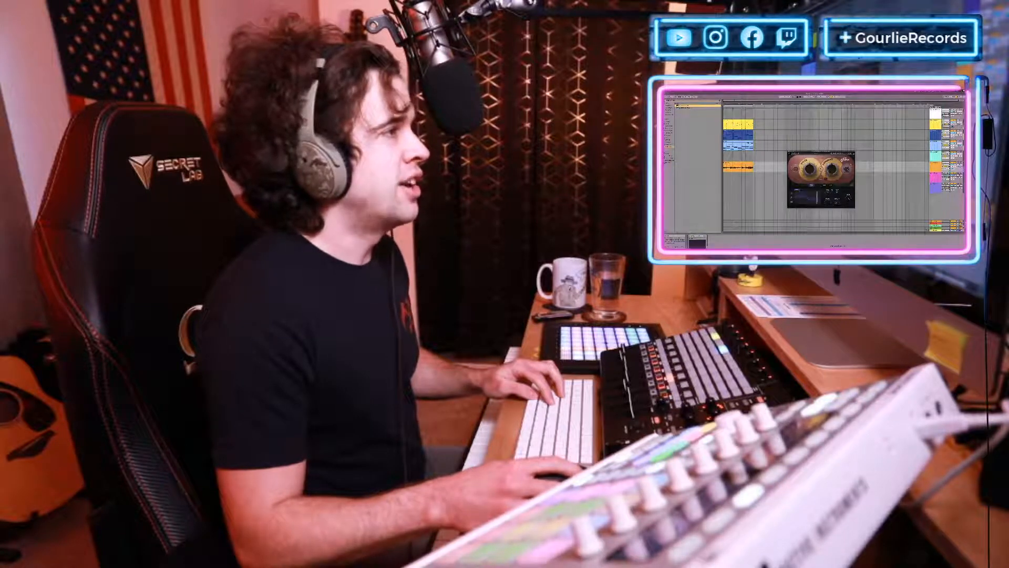
{"action": "key", "text": "space"}
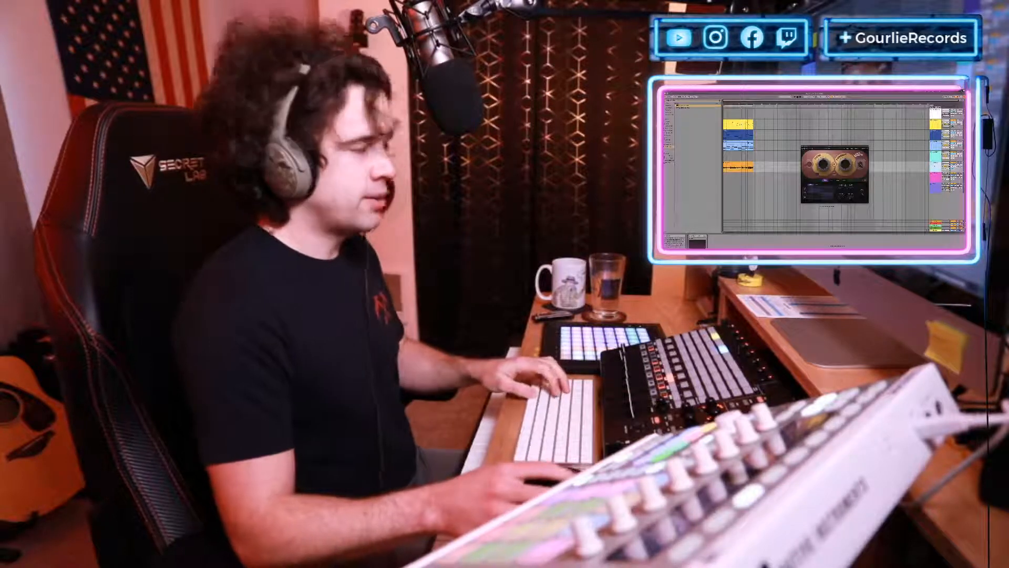
Duplicate the orange audio track with its Vocal Bender plugin and delete the copied clip from the new track.
{"action": "key", "text": "super+d"}
{"action": "left_click", "coordinate": [735, 173]}
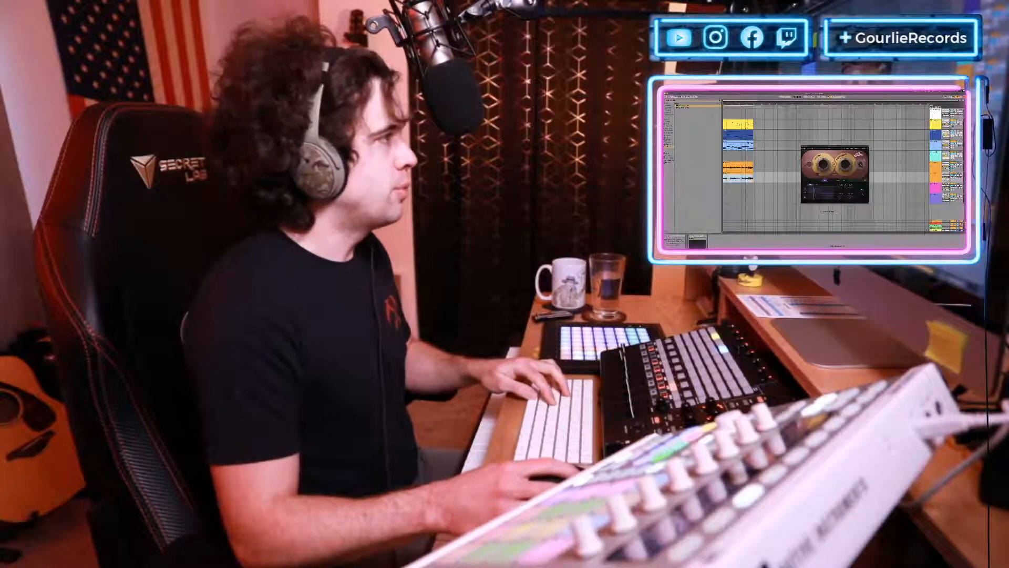
{"action": "key", "text": "Delete"}
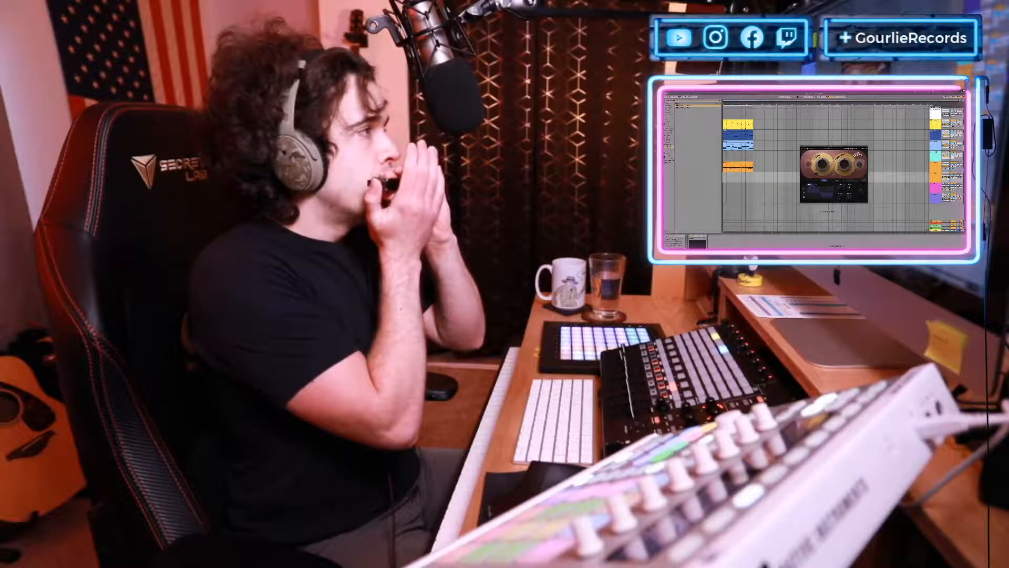
Record a vocal take on the duplicated audio track and duplicate the recorded clip directly after itself.
{"action": "key", "text": "space"}
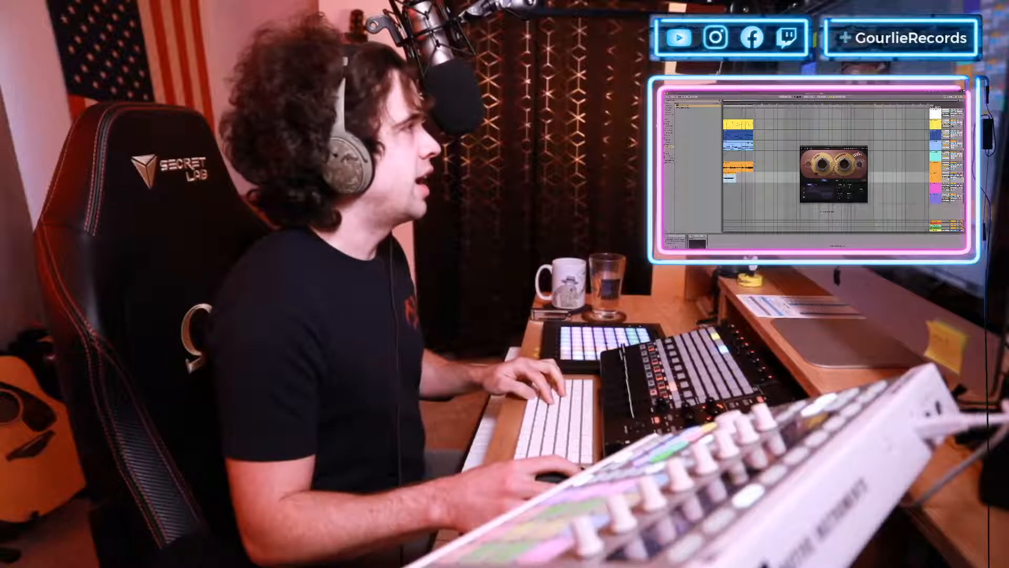
{"action": "key", "text": "super+d"}
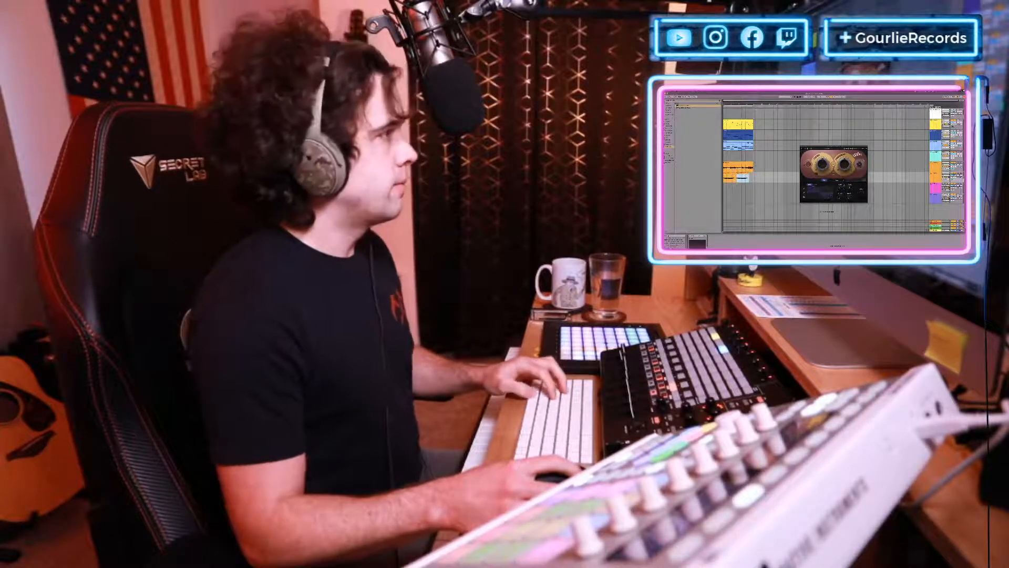
{"action": "scroll", "coordinate": [736, 179], "scroll_direction": "up", "scroll_amount": 4}
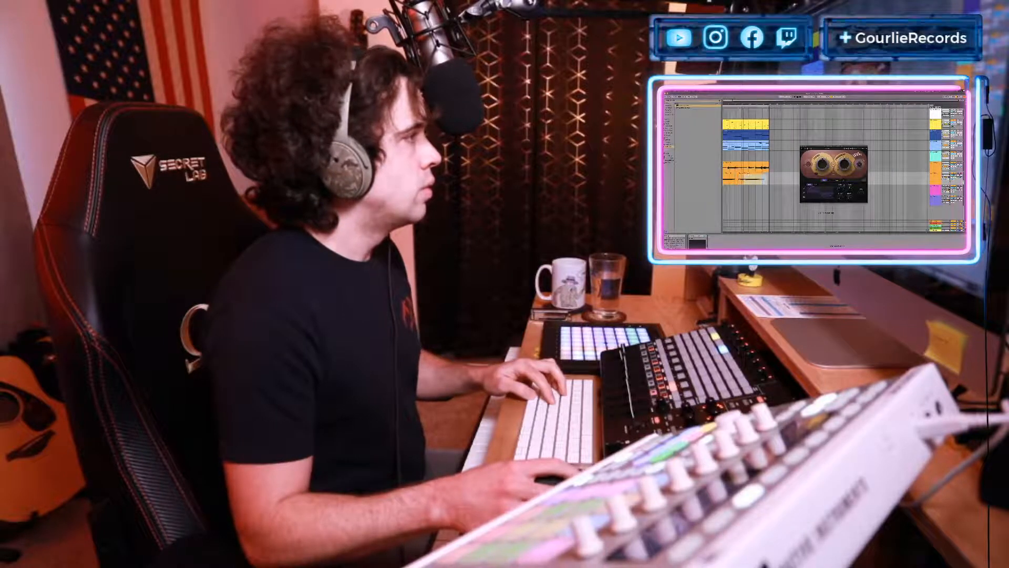
Replace the duplicated vocal clip with a fresh copy of the first clip.
{"action": "key", "text": "Delete"}
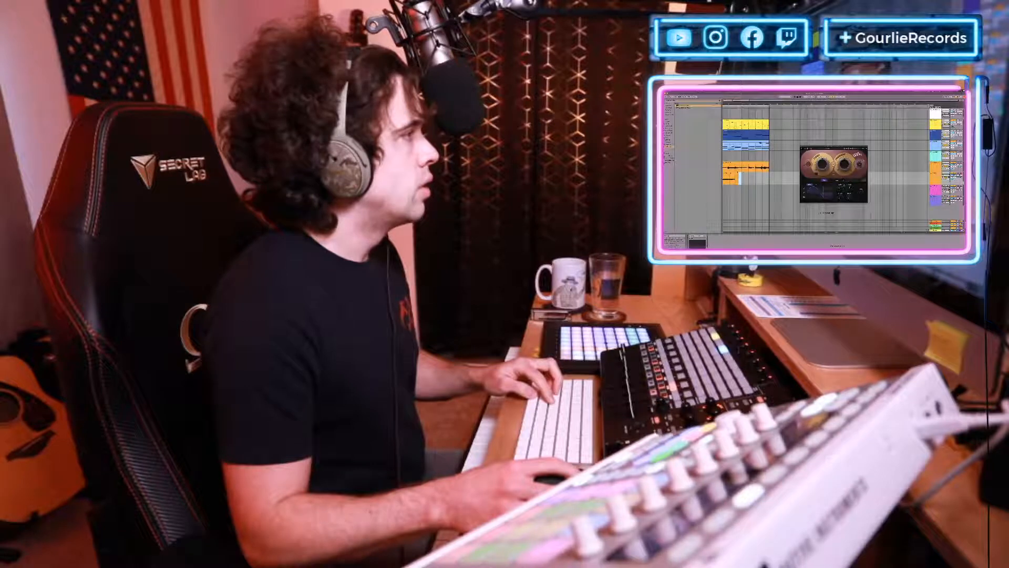
{"action": "left_click", "coordinate": [741, 179]}
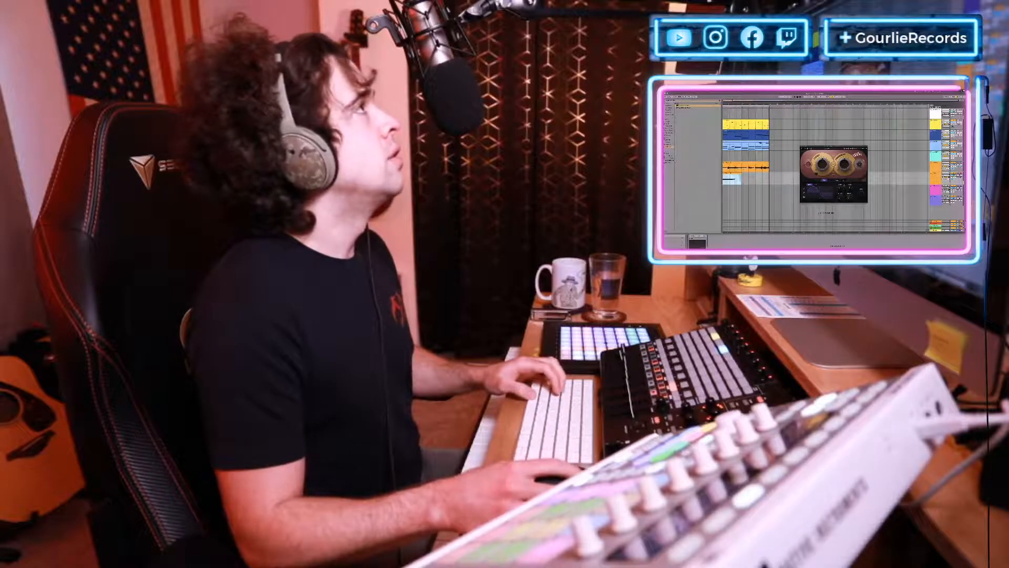
{"action": "key", "text": "super+w"}
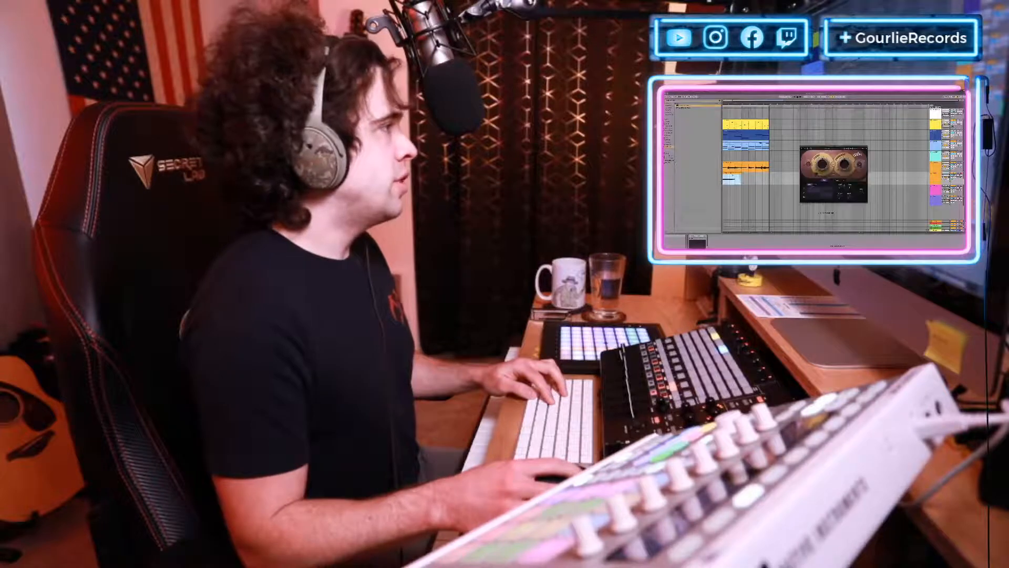
{"action": "key", "text": "super+d"}
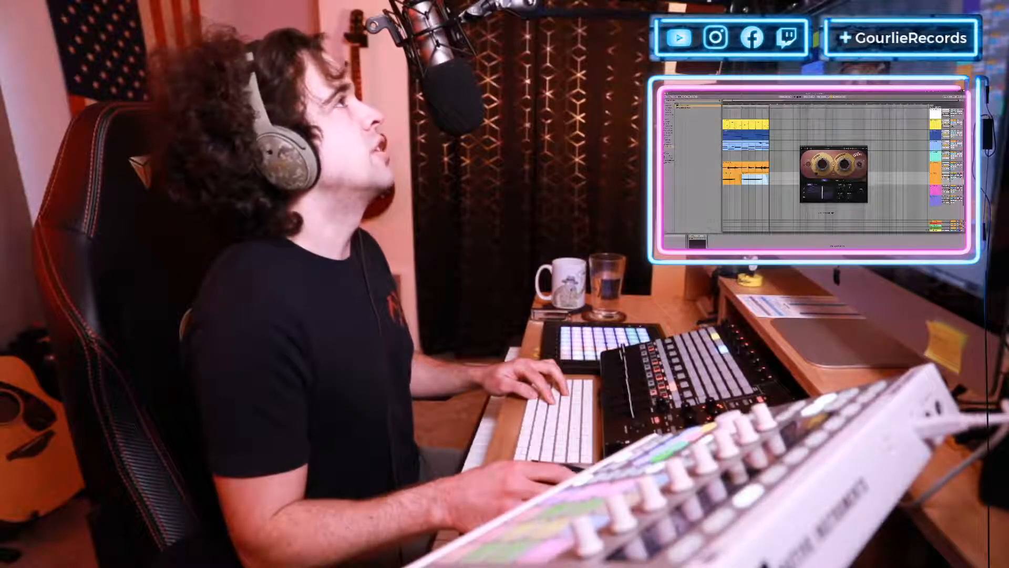
Delete the second vocal clip from the new audio track and select the first clip.
{"action": "left_click", "coordinate": [801, 147]}
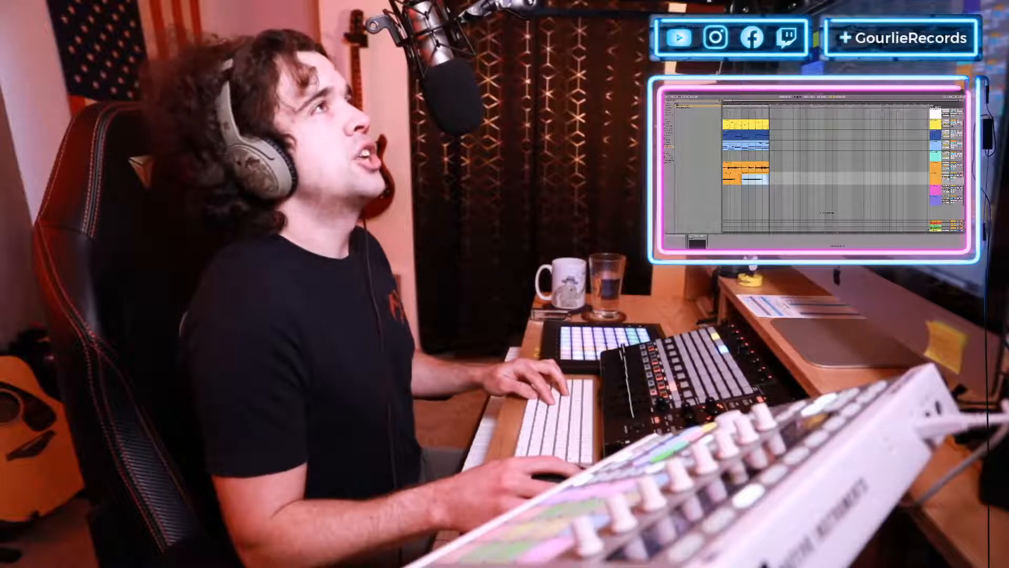
{"action": "key", "text": "super+Tab"}
{"action": "scroll", "coordinate": [825, 168], "scroll_direction": "left", "scroll_amount": 2}
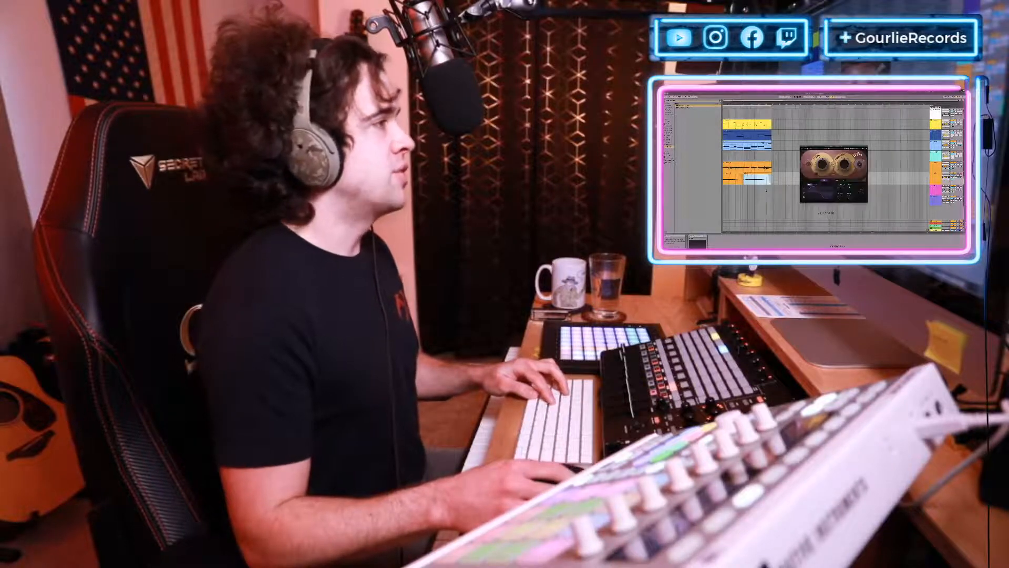
{"action": "key", "text": "Delete"}
{"action": "left_click", "coordinate": [736, 173]}
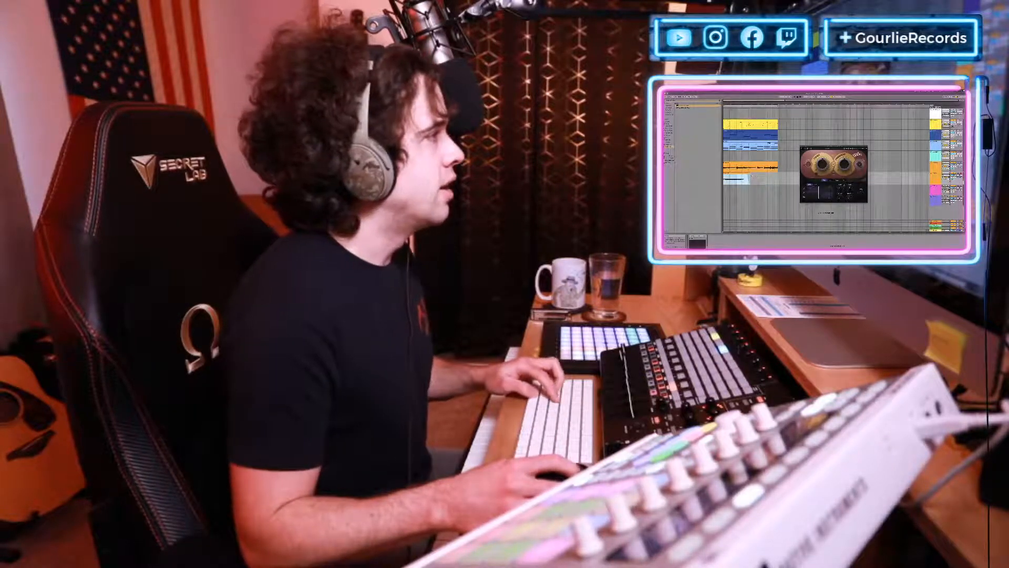
Copy the vocal clip on the enlarged audio track to the space directly after it.
{"action": "scroll", "coordinate": [736, 180], "scroll_direction": "up", "scroll_amount": 3}
{"action": "scroll", "coordinate": [751, 175], "scroll_direction": "up", "scroll_amount": 3}
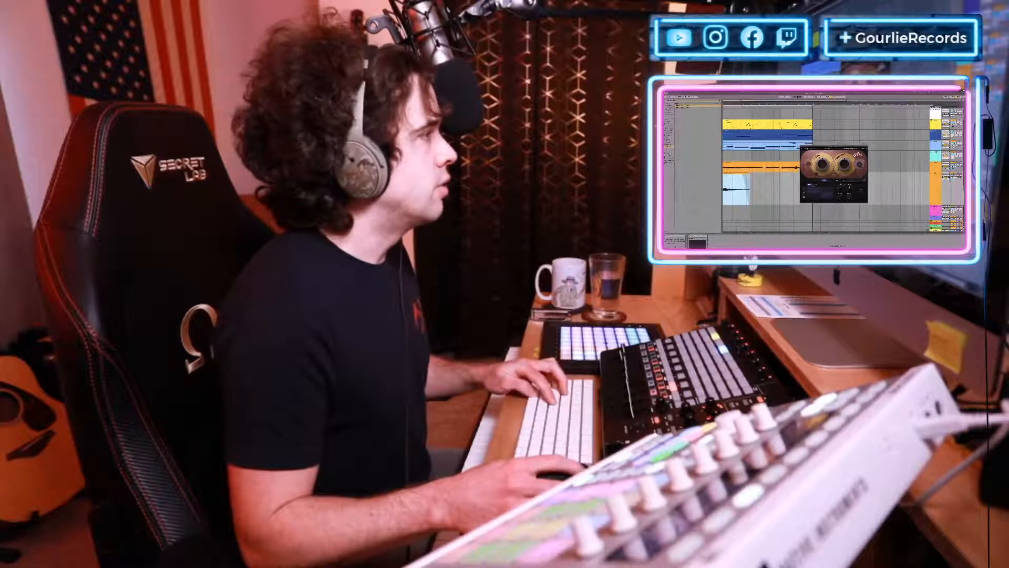
{"action": "scroll", "coordinate": [751, 175], "scroll_direction": "up", "scroll_amount": 3}
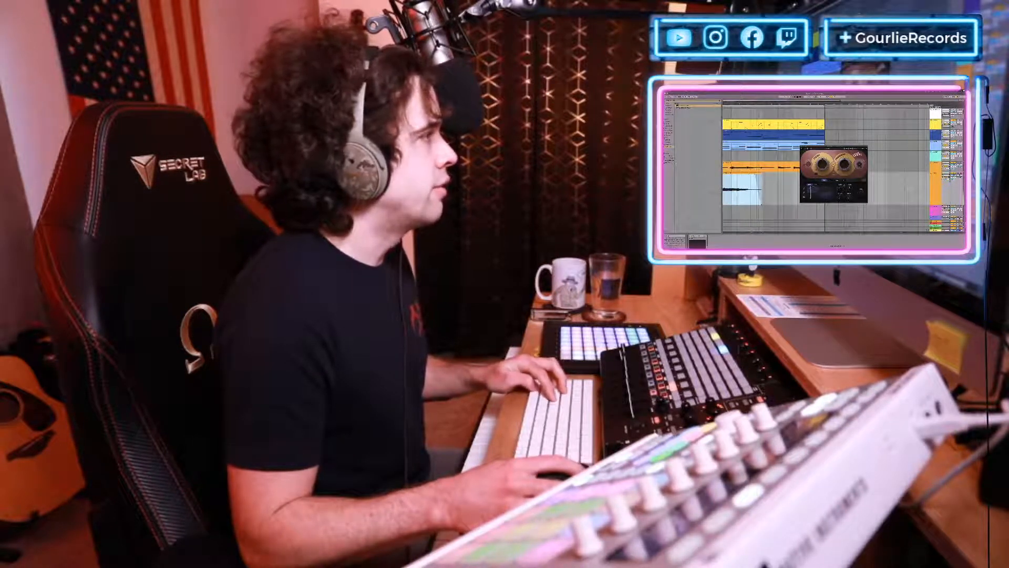
{"action": "left_click_drag", "start_coordinate": [751, 174], "coordinate": [794, 174]}
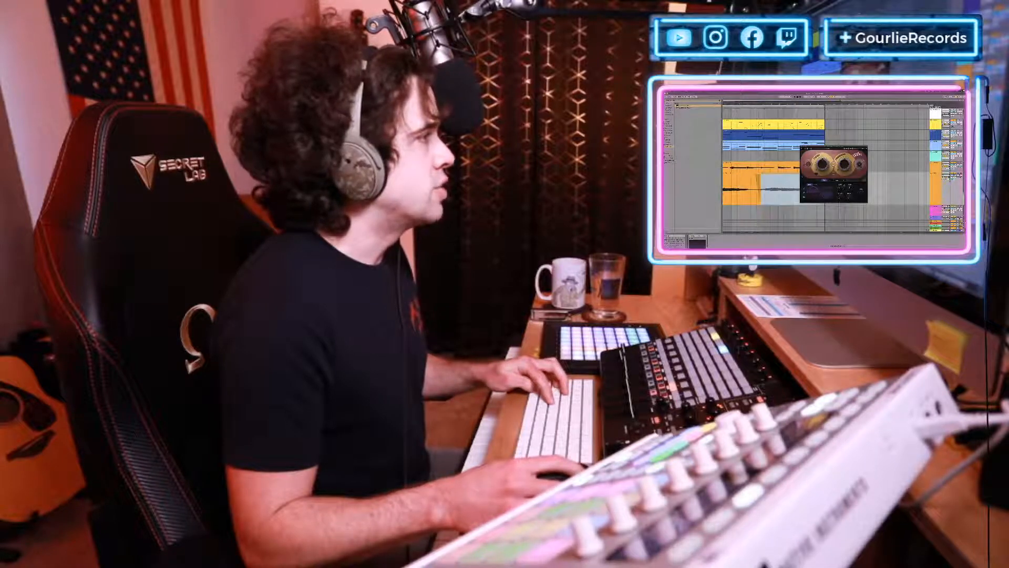
Shift the copied vocal clip along its track and align it directly behind the first clip.
{"action": "left_click_drag", "start_coordinate": [826, 176], "coordinate": [890, 177]}
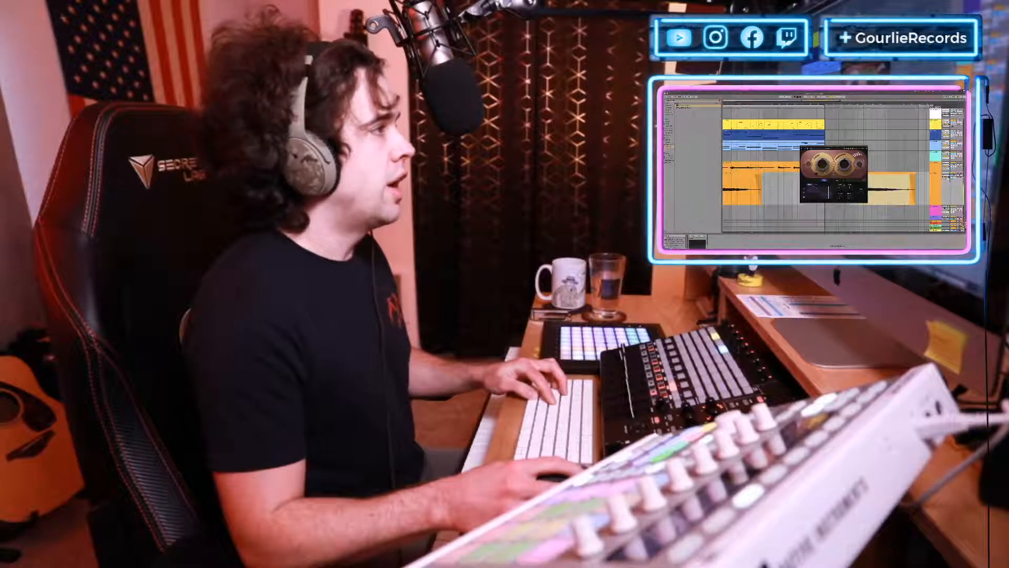
{"action": "left_click_drag", "start_coordinate": [874, 176], "coordinate": [790, 177]}
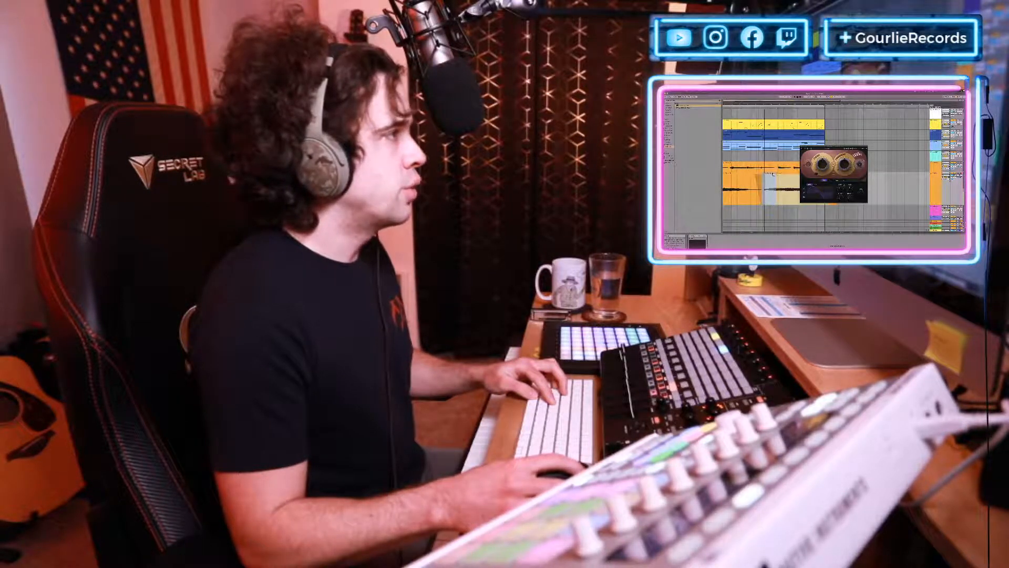
{"action": "left_click_drag", "start_coordinate": [772, 174], "coordinate": [772, 174]}
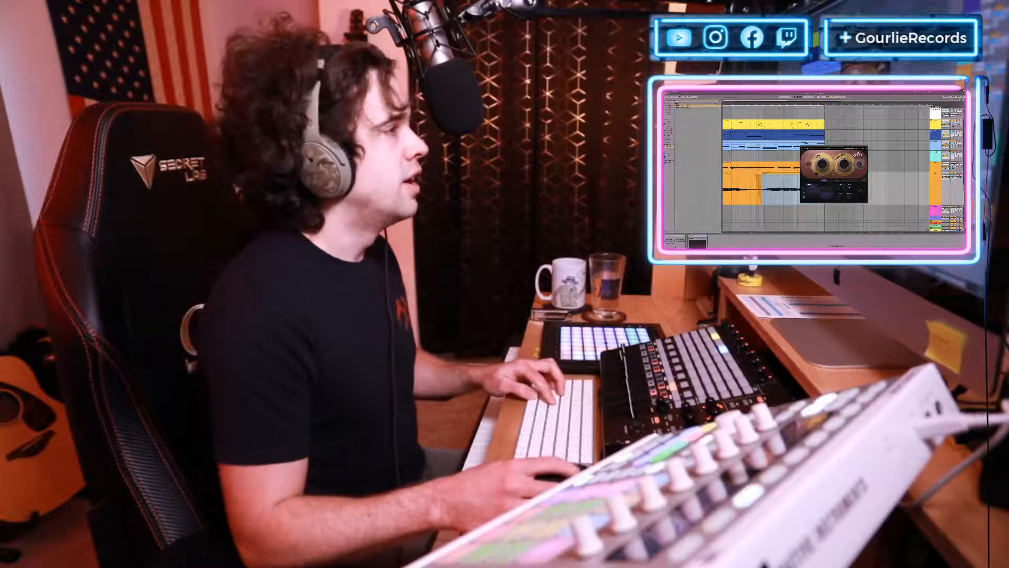
Close the Vocal Bender window and reopen the plugin from the duplicated audio track's device chain.
{"action": "scroll", "coordinate": [789, 179], "scroll_direction": "left", "scroll_amount": 3}
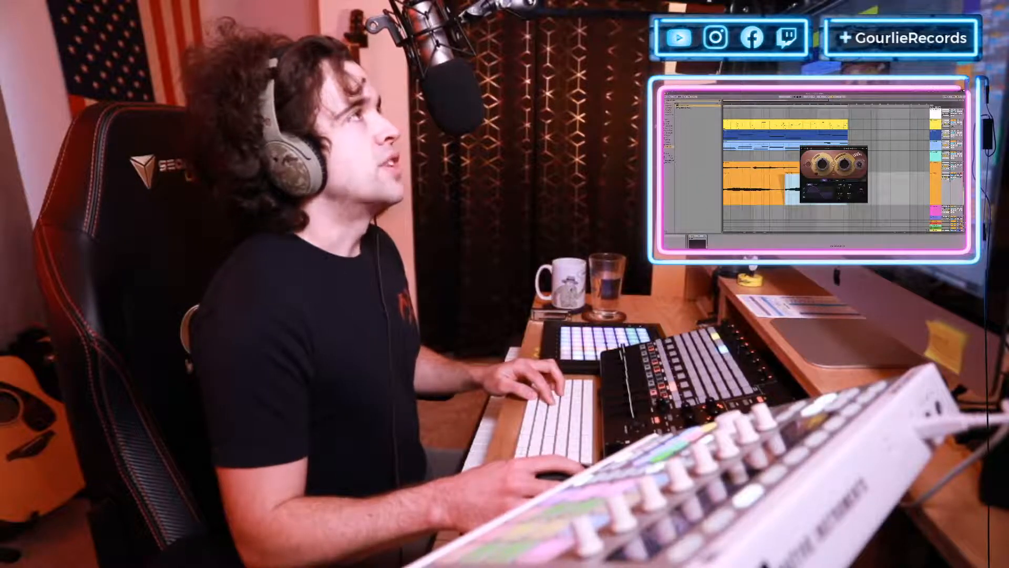
{"action": "left_click", "coordinate": [802, 147]}
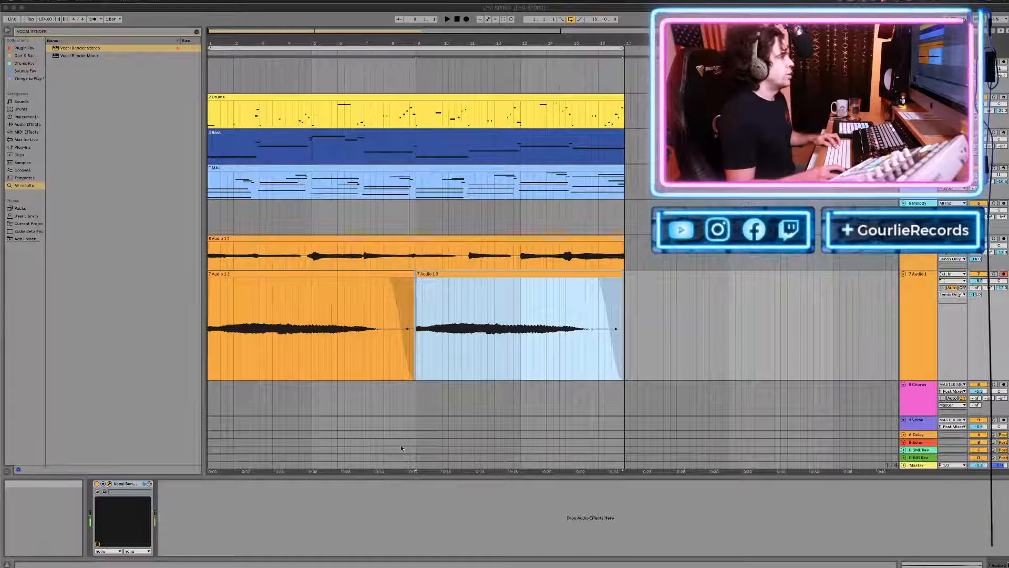
{"action": "left_click", "coordinate": [110, 483]}
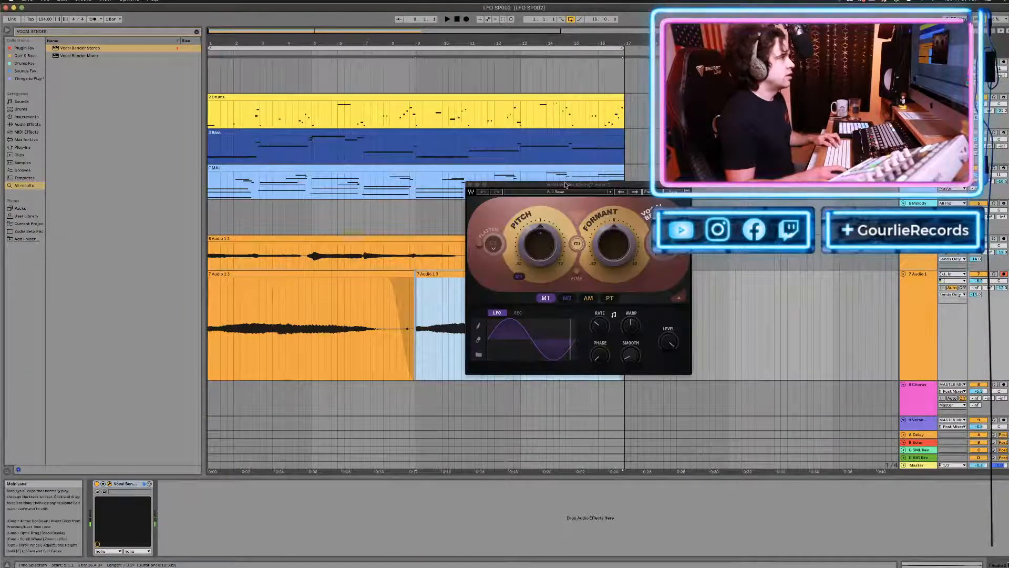
Reposition the Vocal Bender window clear of the vocal clips and switch modulator M1 to sequencer mode.
{"action": "left_click_drag", "start_coordinate": [641, 186], "coordinate": [489, 105]}
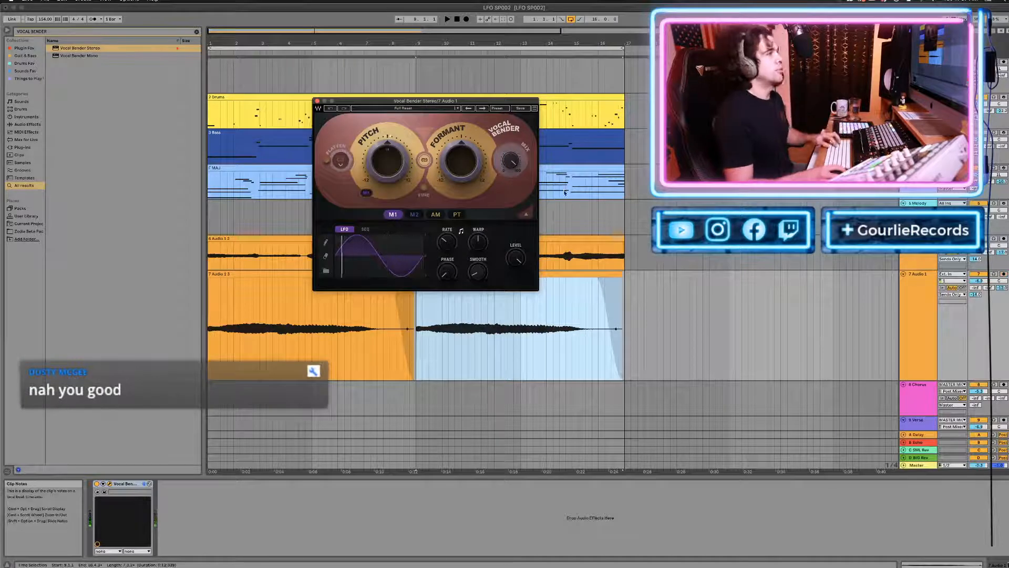
{"action": "left_click_drag", "start_coordinate": [414, 103], "coordinate": [645, 108]}
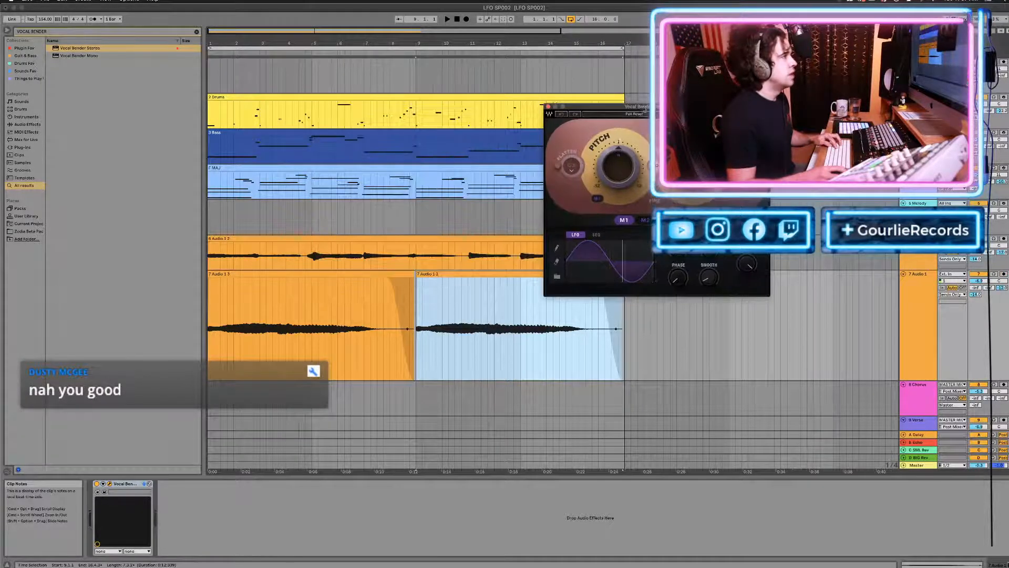
{"action": "left_click", "coordinate": [598, 235]}
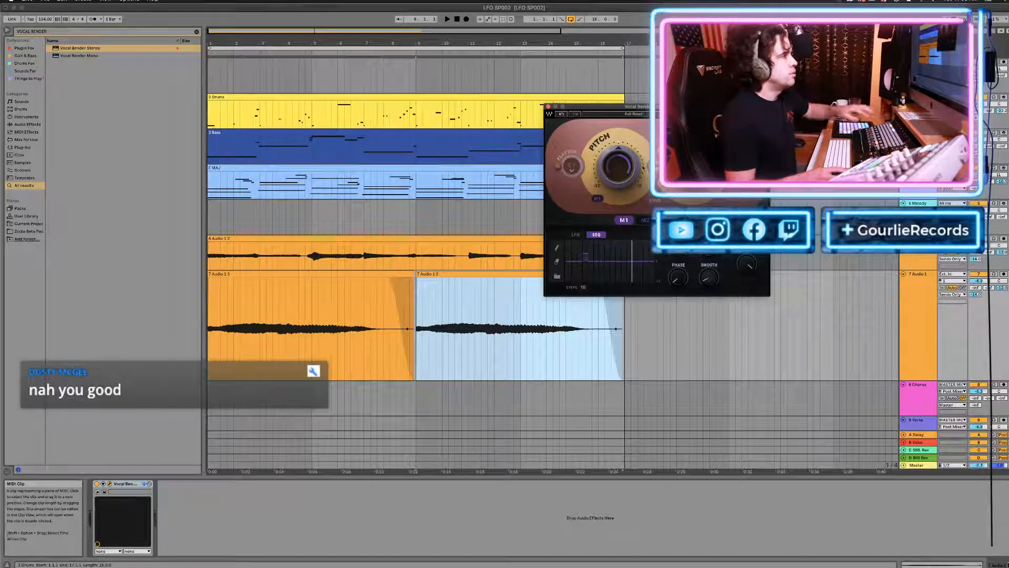
Raise a few early steps in the M1 pitch sequence of Vocal Bender while repeatedly auditioning the loop from the start.
{"action": "left_click", "coordinate": [457, 19]}
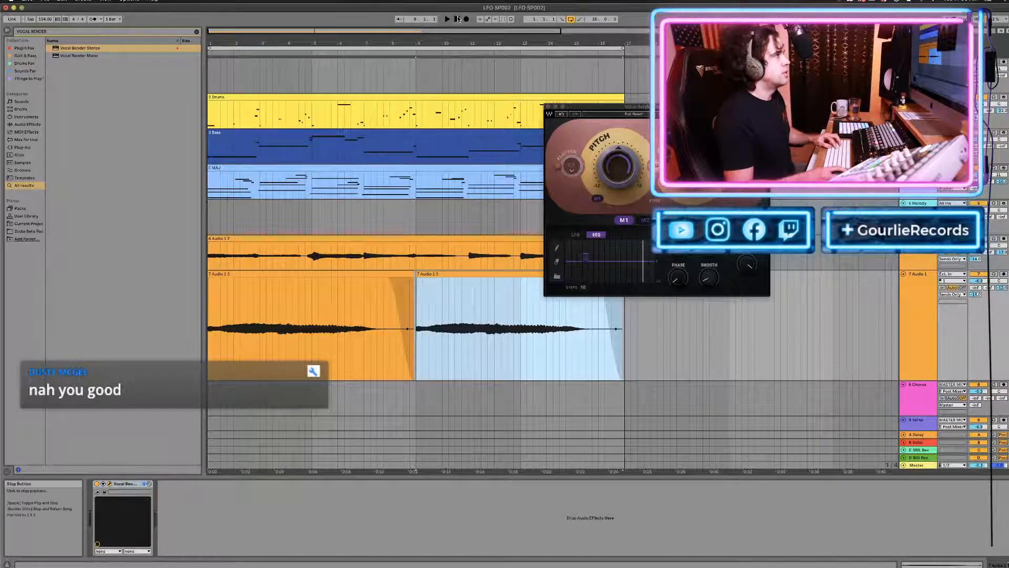
{"action": "key", "text": "space"}
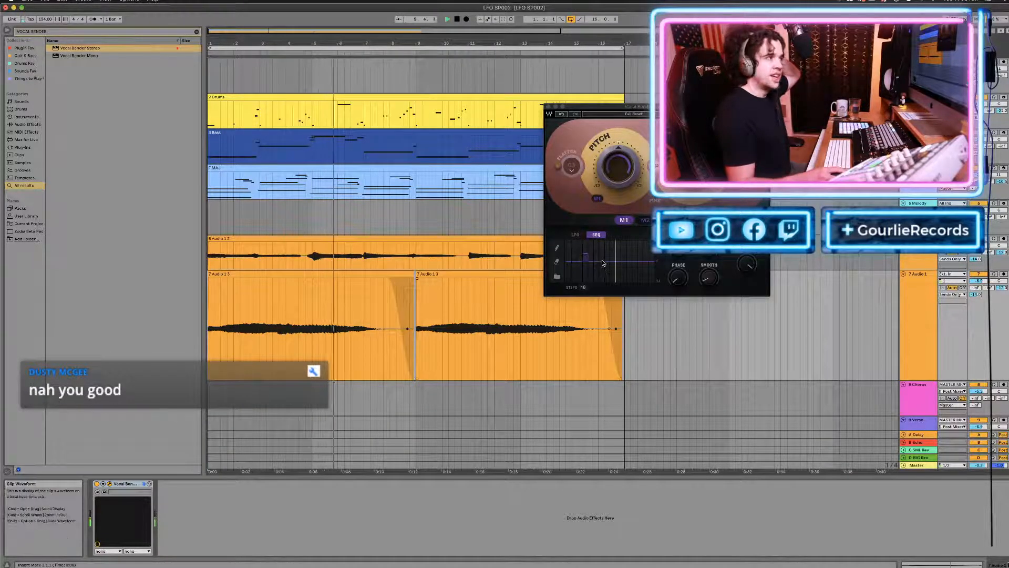
{"action": "key", "text": "space"}
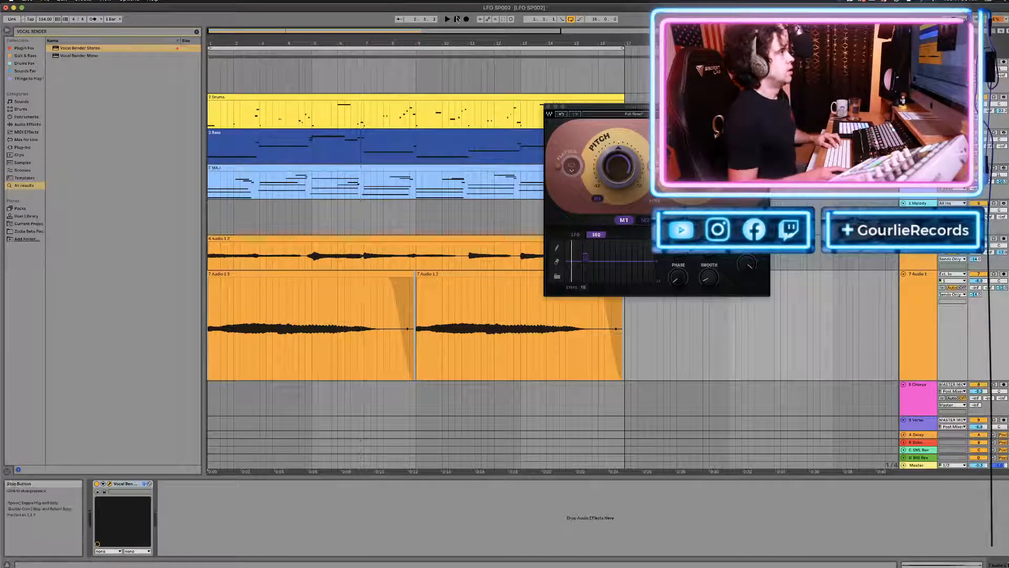
{"action": "key", "text": "space"}
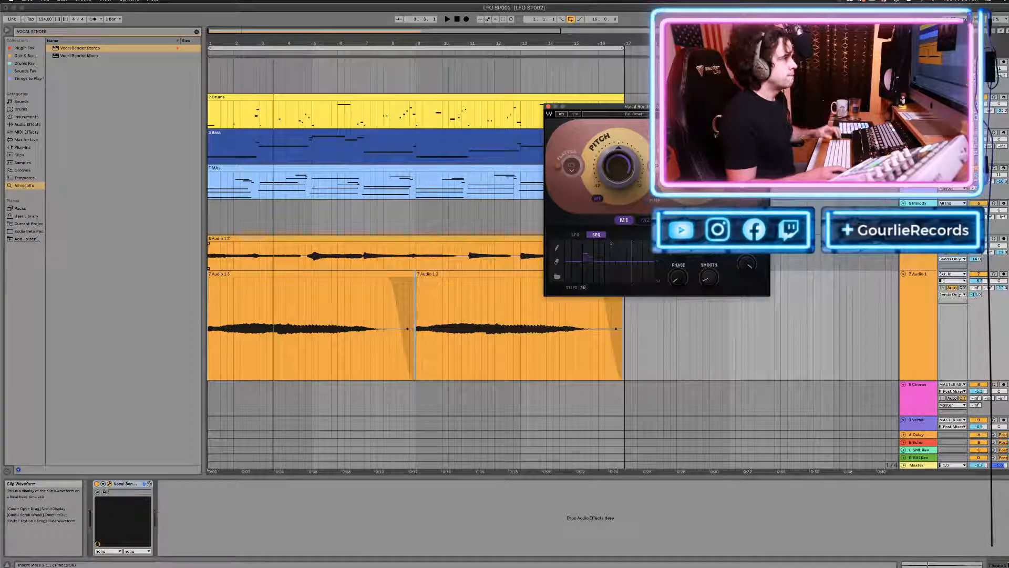
{"action": "key", "text": "space"}
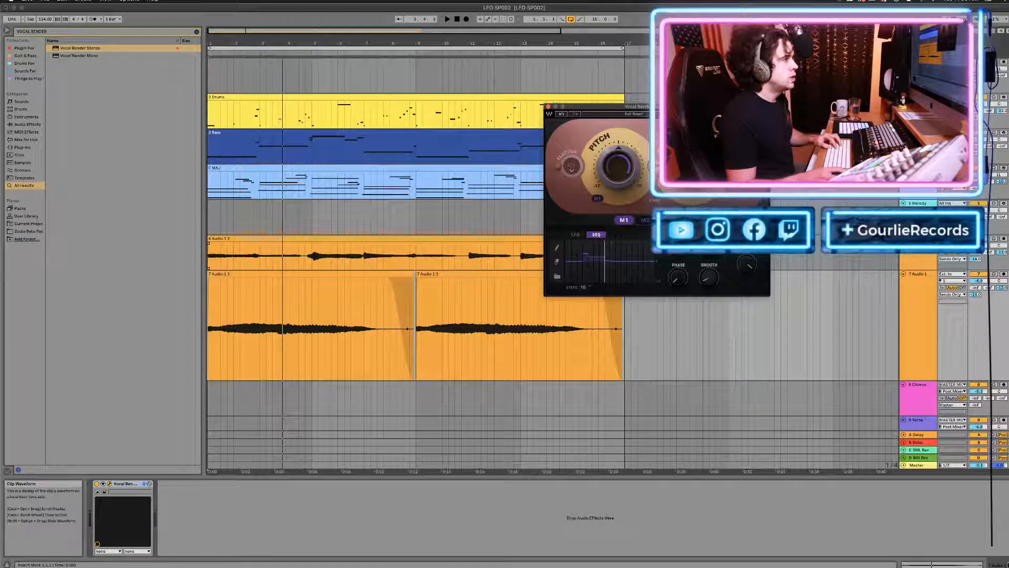
{"action": "key", "text": "space"}
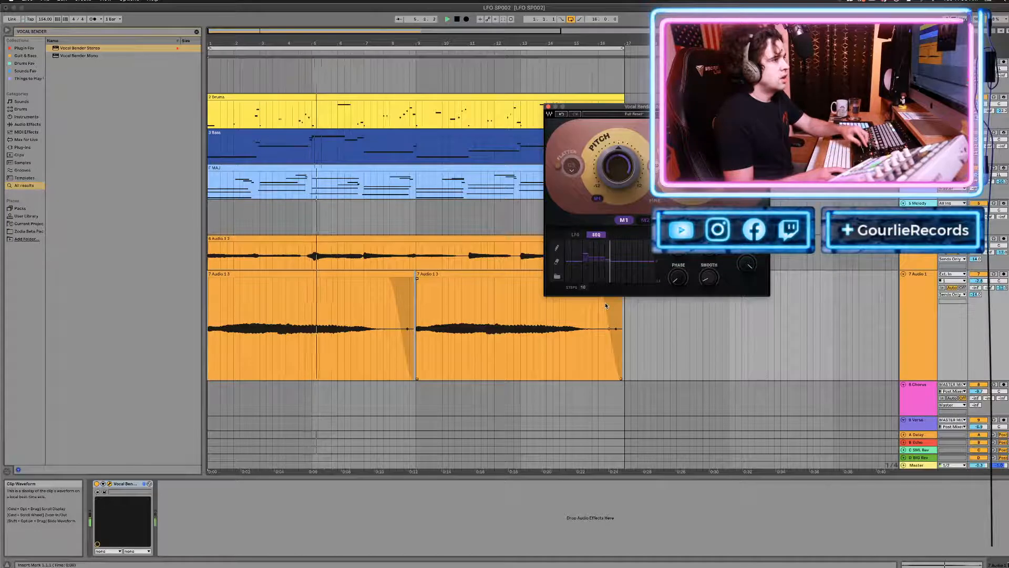
{"action": "key", "text": "space"}
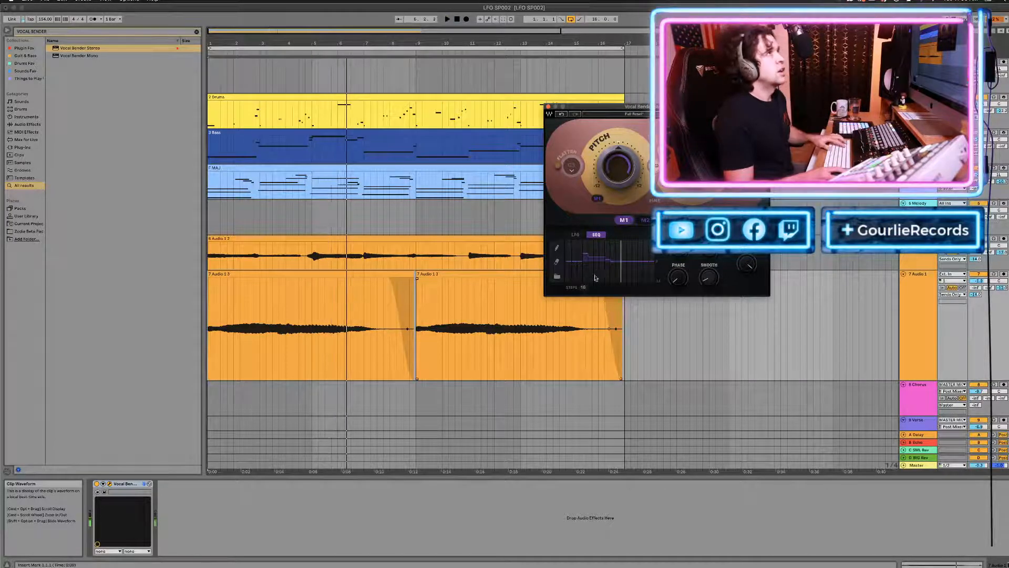
{"action": "key", "text": "space"}
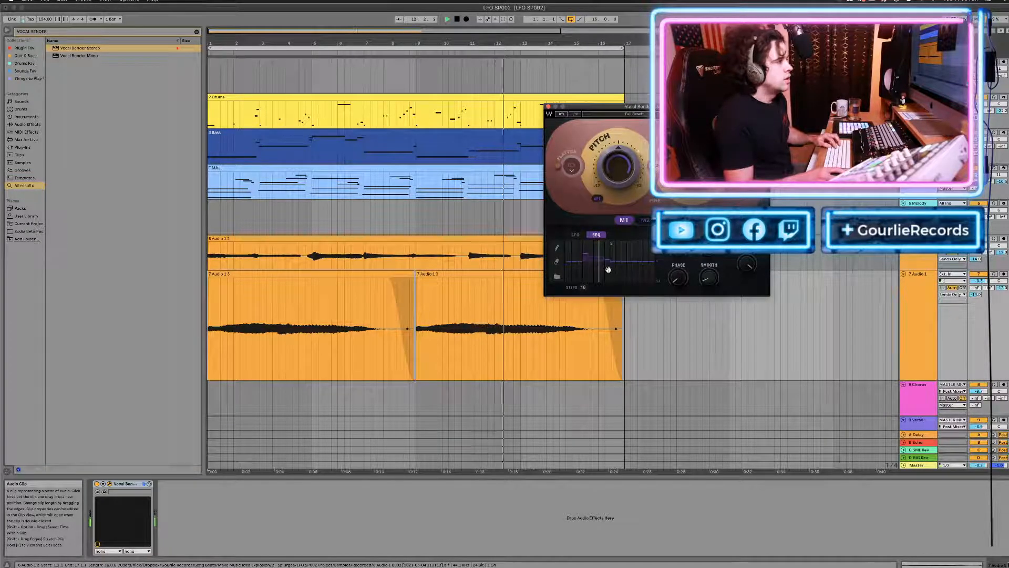
{"action": "key", "text": "space"}
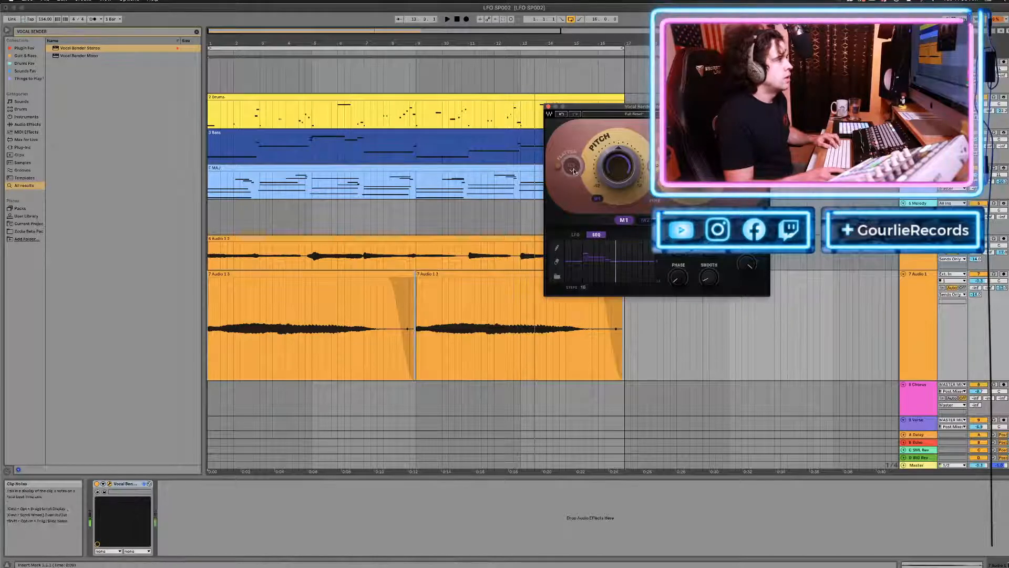
Flatten the vocal's pitch in Vocal Bender, trying the note F2 during playback and settling on F3.
{"action": "left_click", "coordinate": [572, 168]}
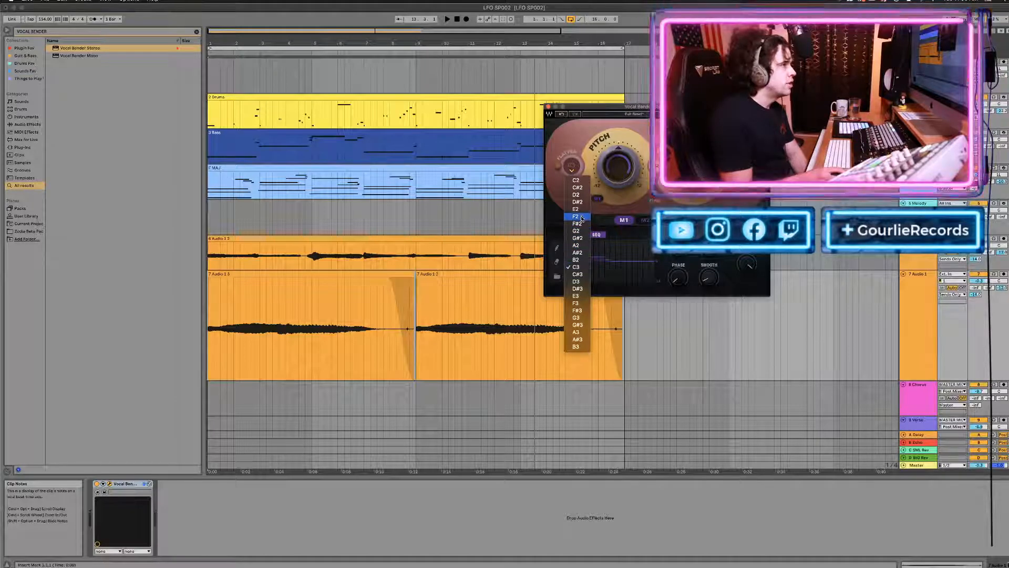
{"action": "left_click", "coordinate": [571, 178]}
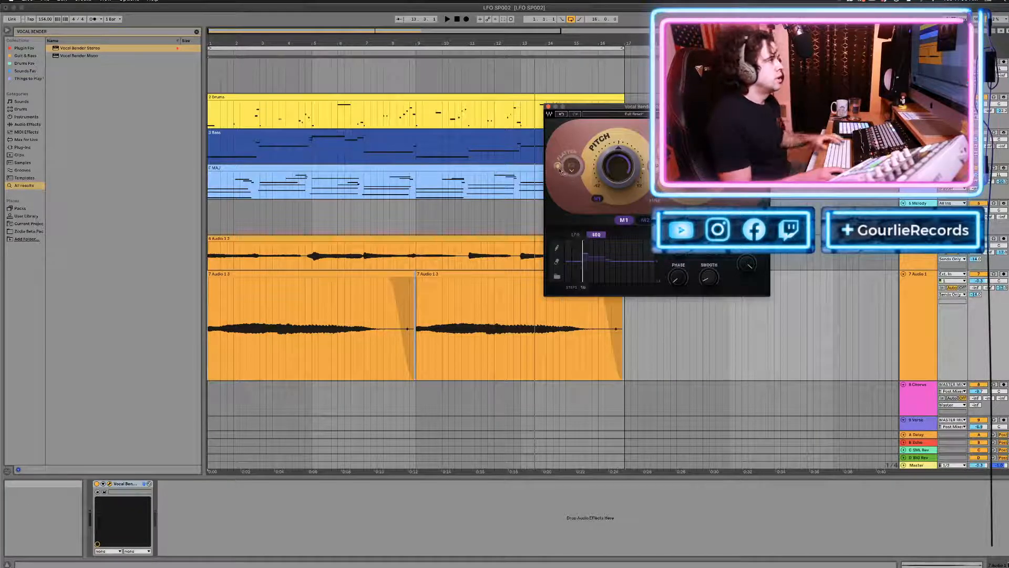
{"action": "key", "text": "space"}
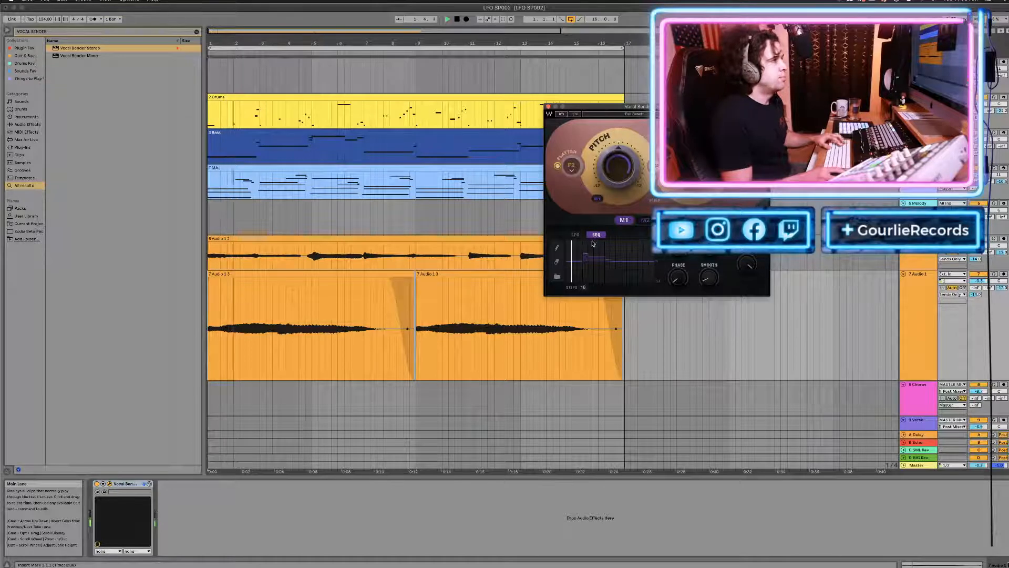
{"action": "left_click", "coordinate": [572, 168]}
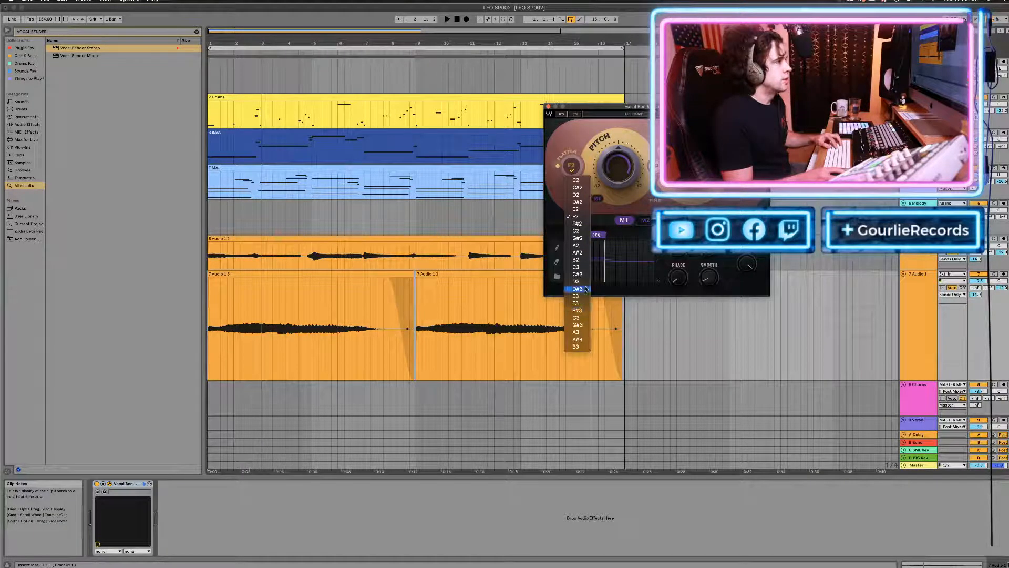
{"action": "left_click", "coordinate": [584, 302]}
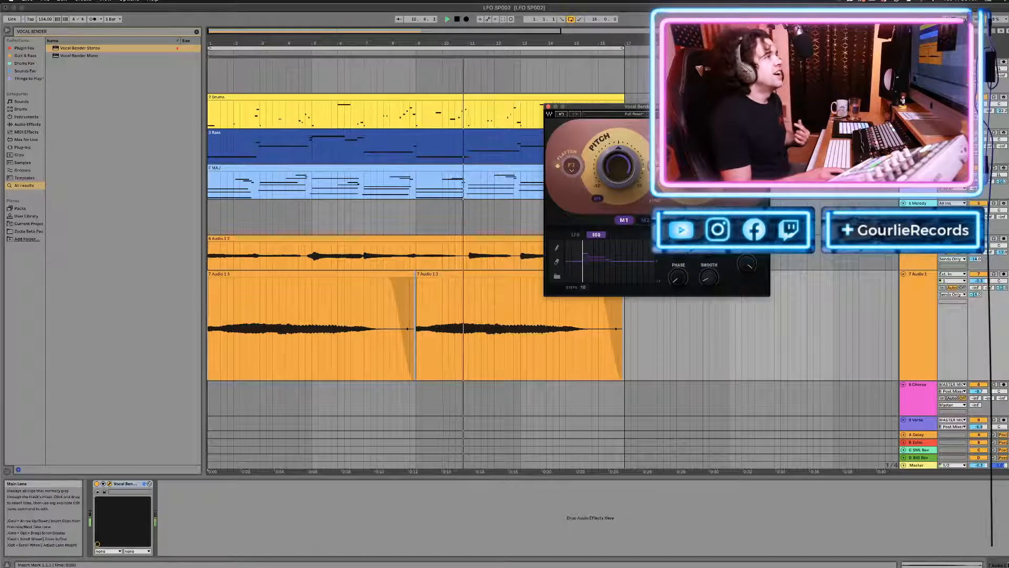
Give modulator M2 a sine LFO shape with a slower rate and assign it to the Formant control.
{"action": "left_click_drag", "start_coordinate": [651, 107], "coordinate": [357, 55]}
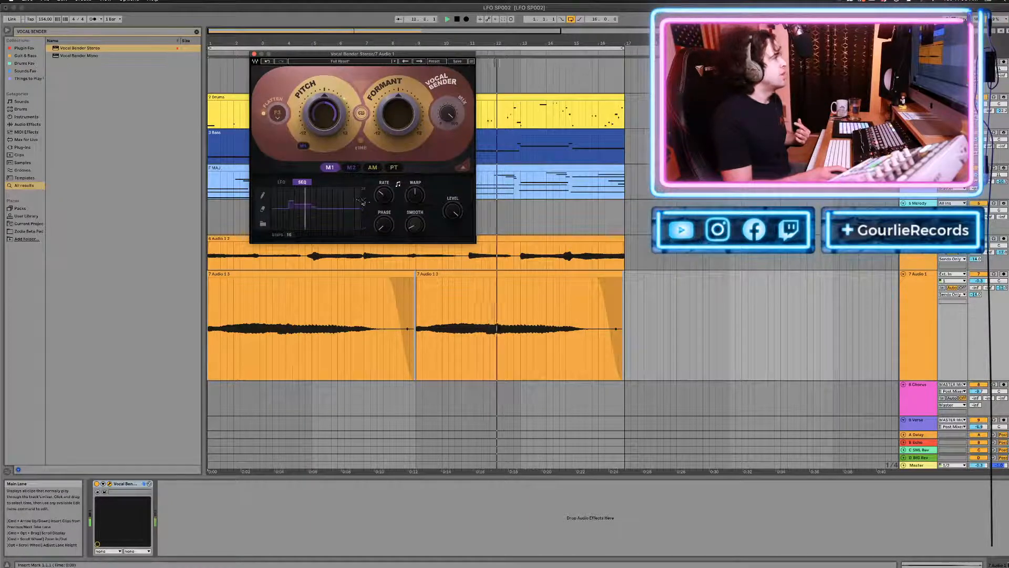
{"action": "left_click", "coordinate": [354, 167]}
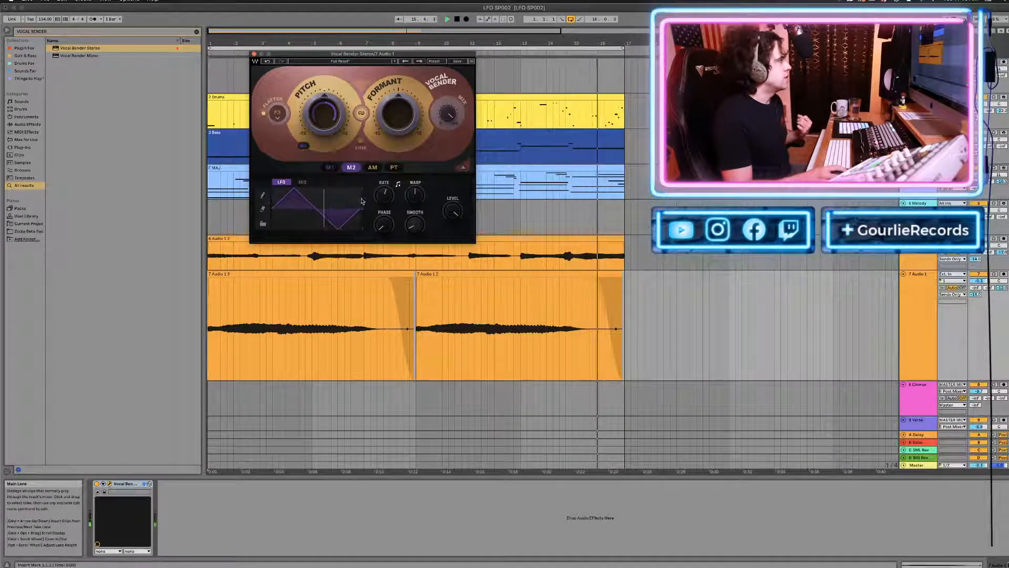
{"action": "left_click", "coordinate": [263, 223]}
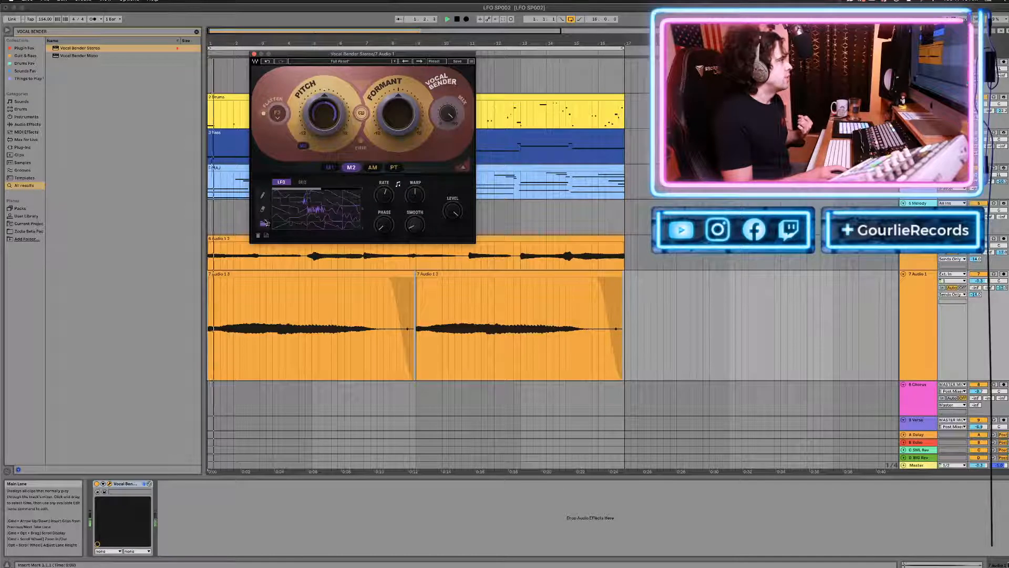
{"action": "left_click", "coordinate": [281, 194]}
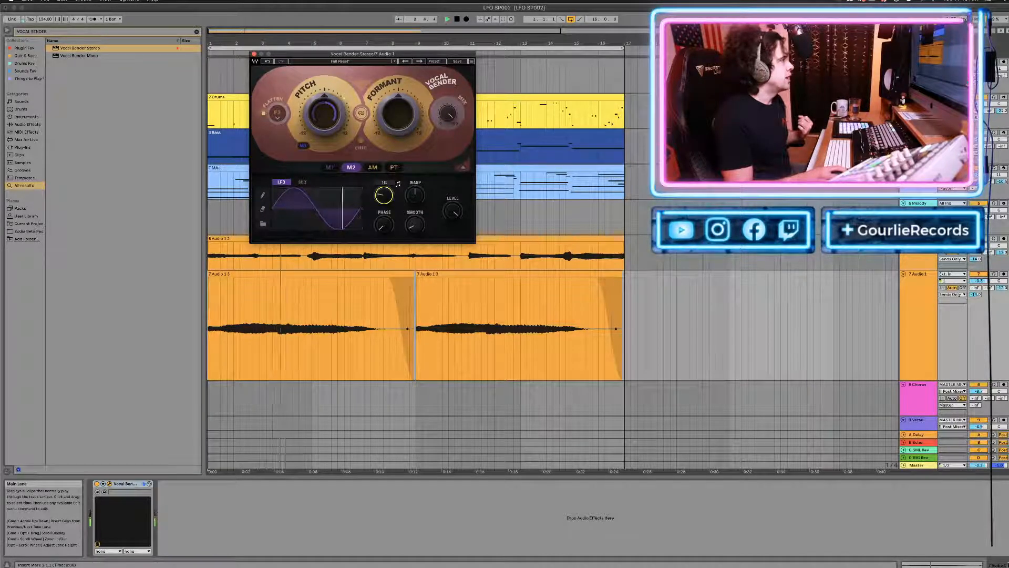
{"action": "left_click_drag", "start_coordinate": [350, 170], "coordinate": [400, 116]}
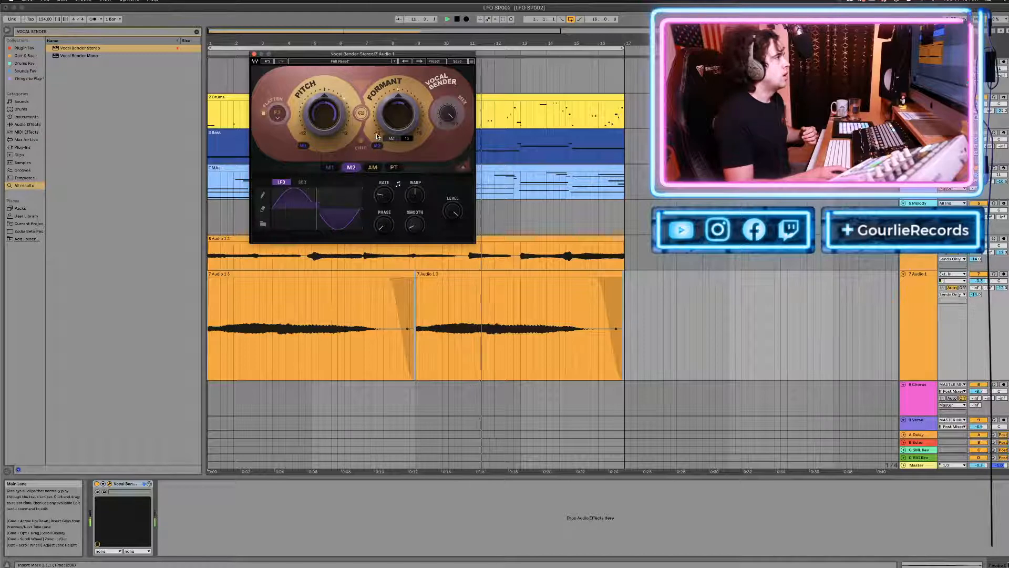
{"action": "left_click_drag", "start_coordinate": [385, 197], "coordinate": [386, 206]}
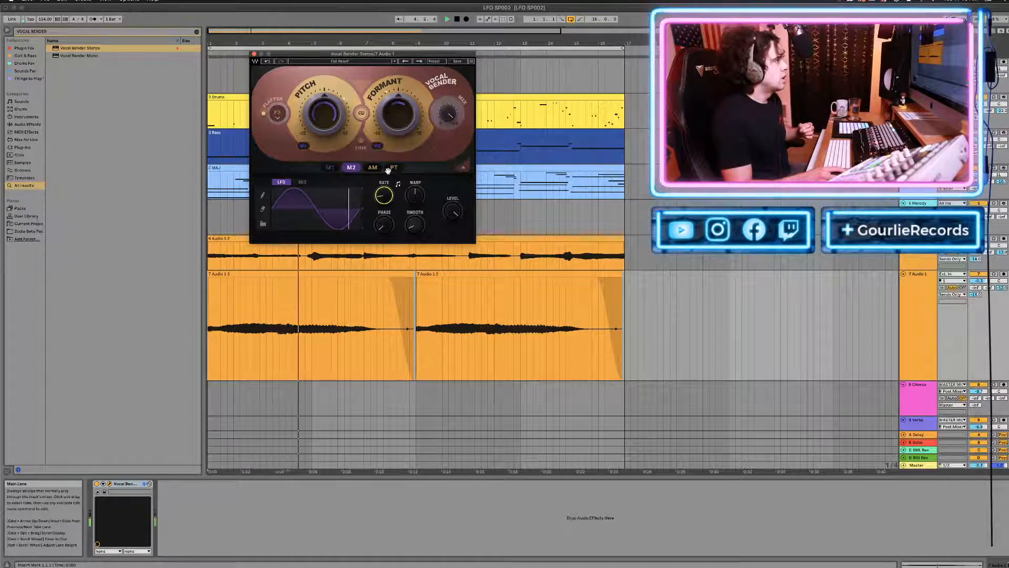
Close Vocal Bender, delete the original vocal track above the duplicate, and rename the remaining track HARMONICA.
{"action": "left_click", "coordinate": [255, 54]}
{"action": "left_click", "coordinate": [918, 240]}
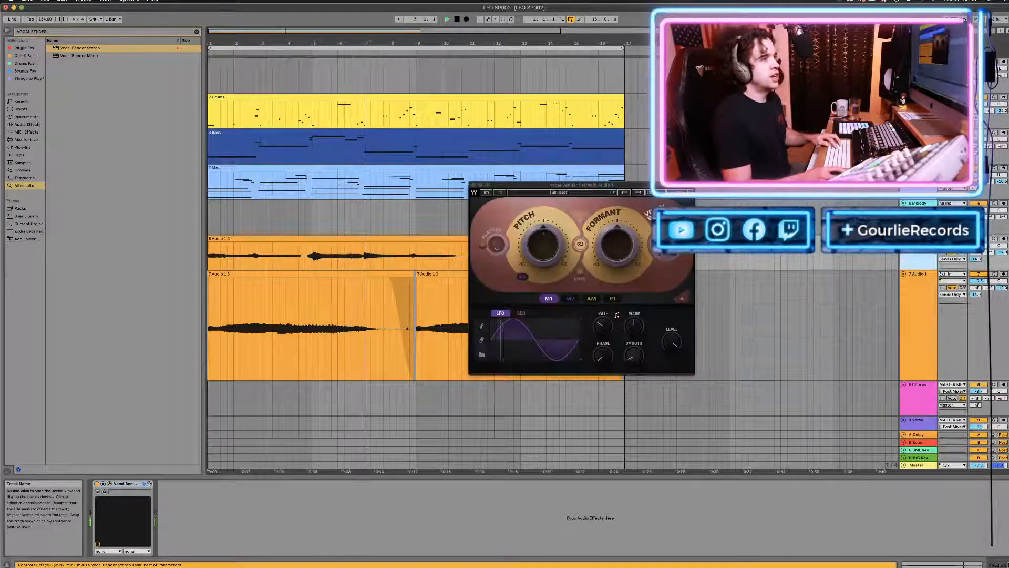
{"action": "key", "text": "Delete"}
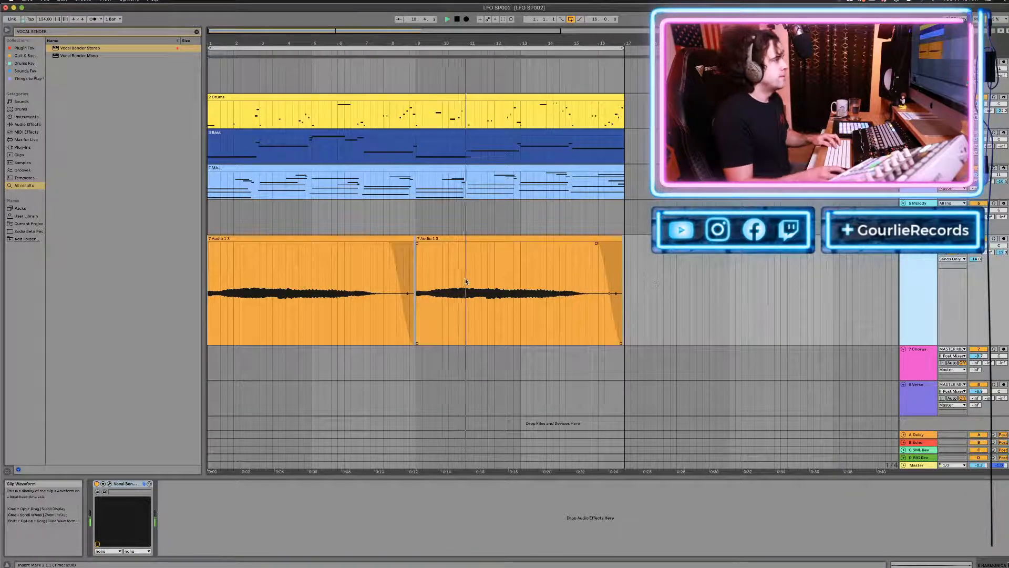
{"action": "scroll", "coordinate": [436, 257], "scroll_direction": "down", "scroll_amount": 1}
{"action": "scroll", "coordinate": [415, 233], "scroll_direction": "down", "scroll_amount": 2}
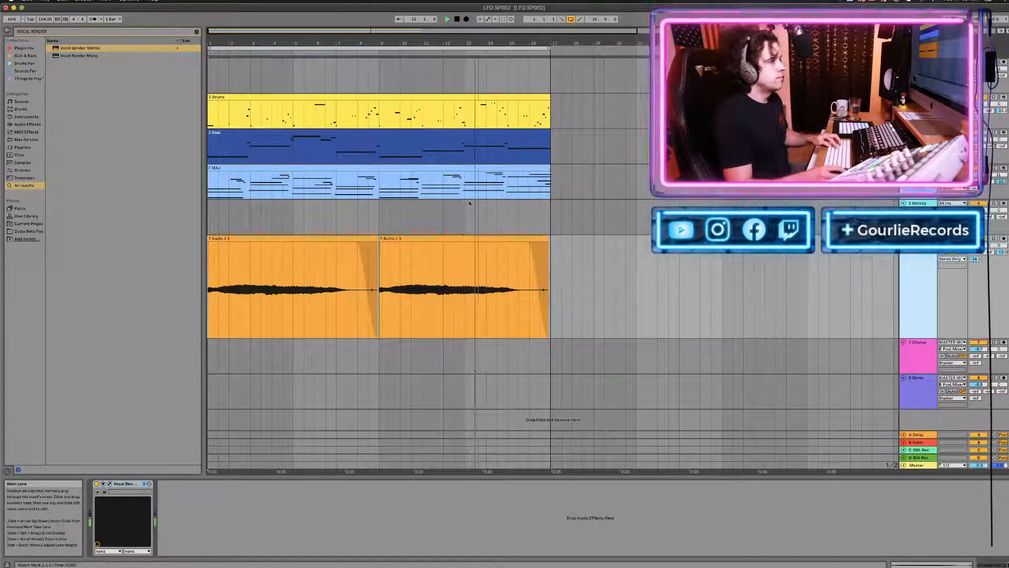
Save the project, stop playback, and return the playhead to the start of the arrangement.
{"action": "key", "text": "Tab"}
{"action": "key", "text": "super+s"}
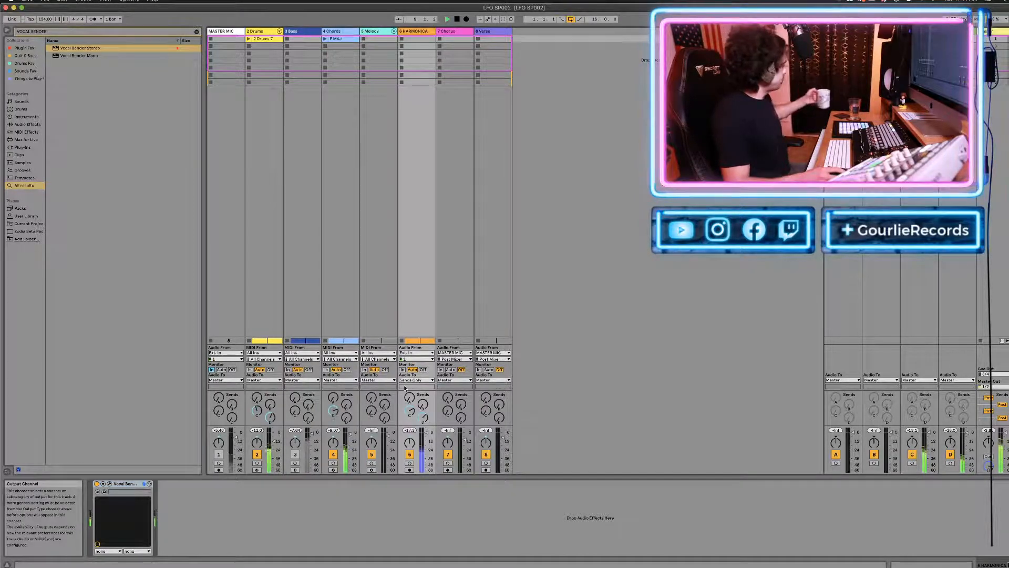
{"action": "key", "text": "space"}
{"action": "key", "text": "Tab"}
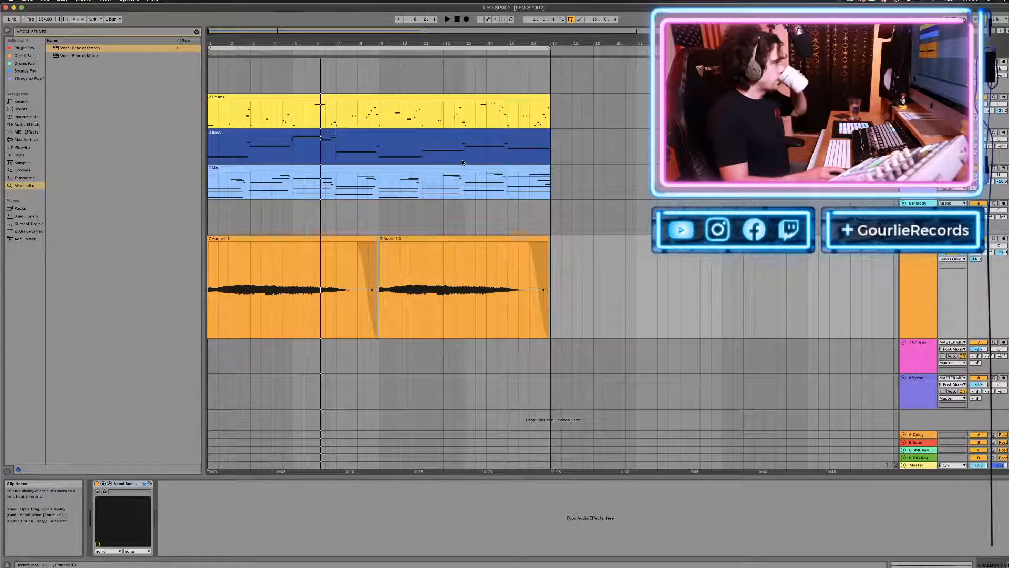
{"action": "left_click", "coordinate": [458, 19]}
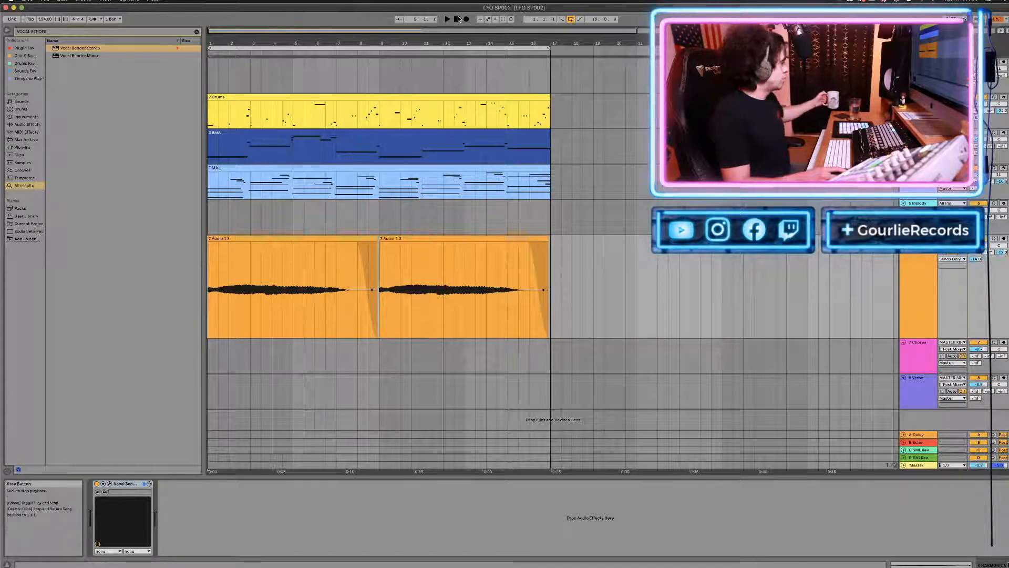
Select the Melody track, clear the browser search and show the installed packs with the Core Library collapsed.
{"action": "left_click", "coordinate": [919, 206]}
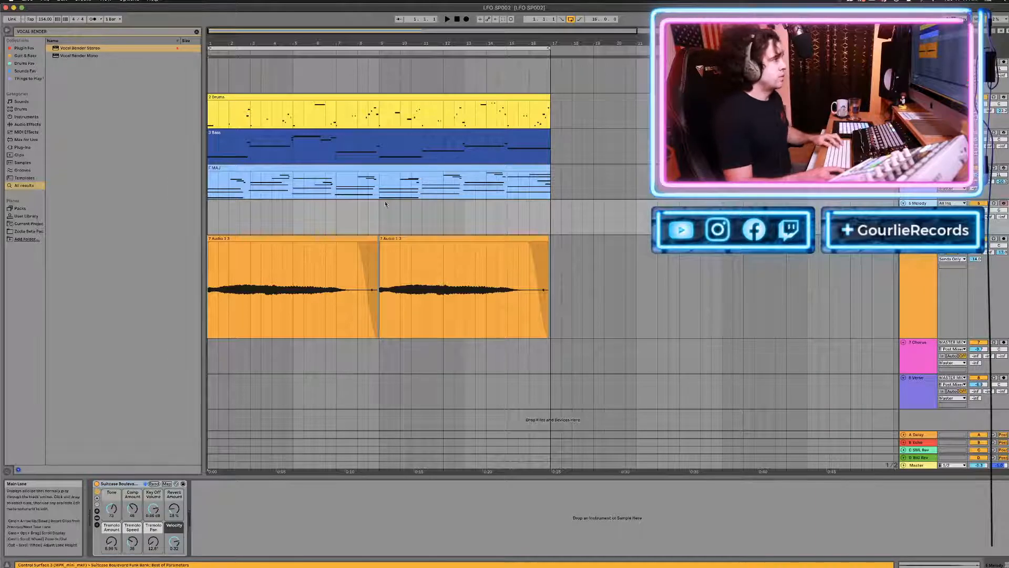
{"action": "key", "text": "super+f"}
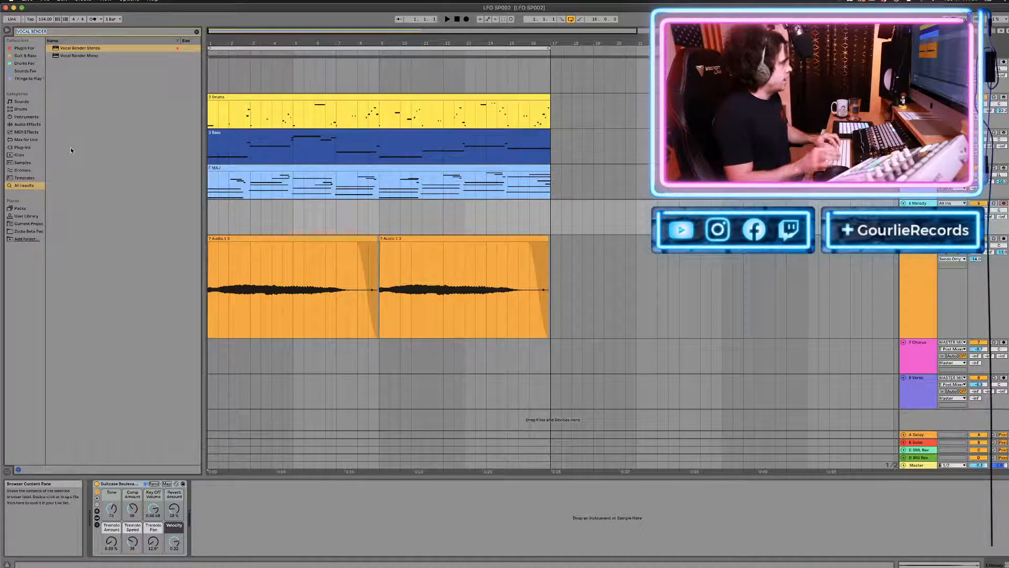
{"action": "left_click", "coordinate": [21, 208]}
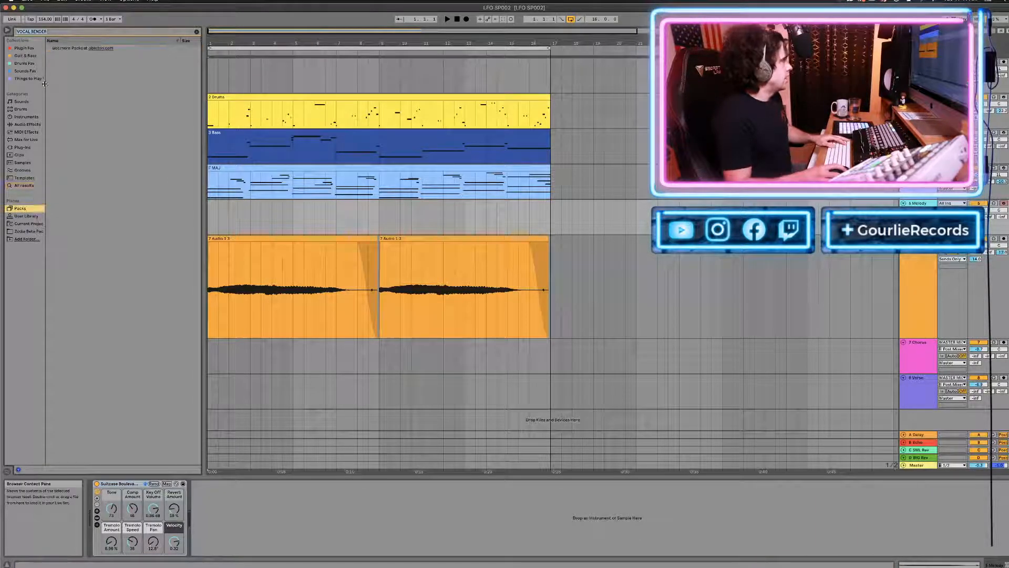
{"action": "left_click", "coordinate": [197, 33]}
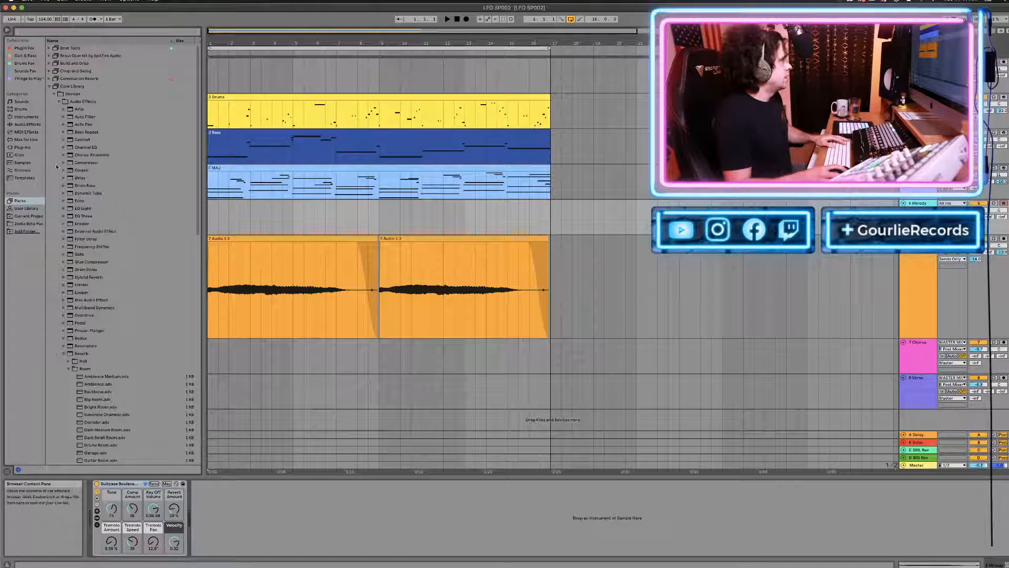
{"action": "left_click", "coordinate": [50, 87]}
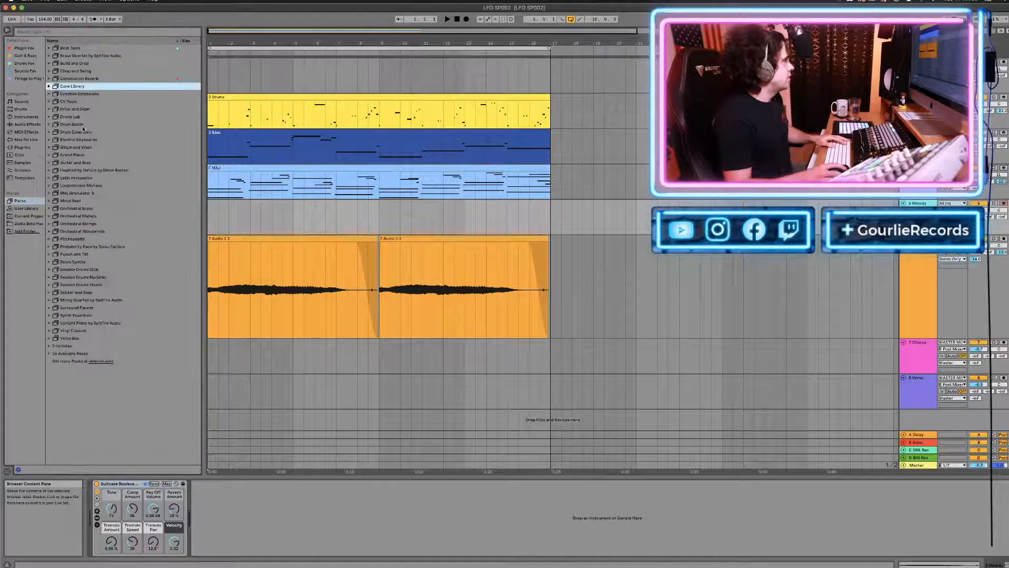
Load the Long All-in-one instrument from the Brass Quartet by Spitfire Audio pack onto the Melody track and record a 16-bar melody.
{"action": "left_click", "coordinate": [49, 56]}
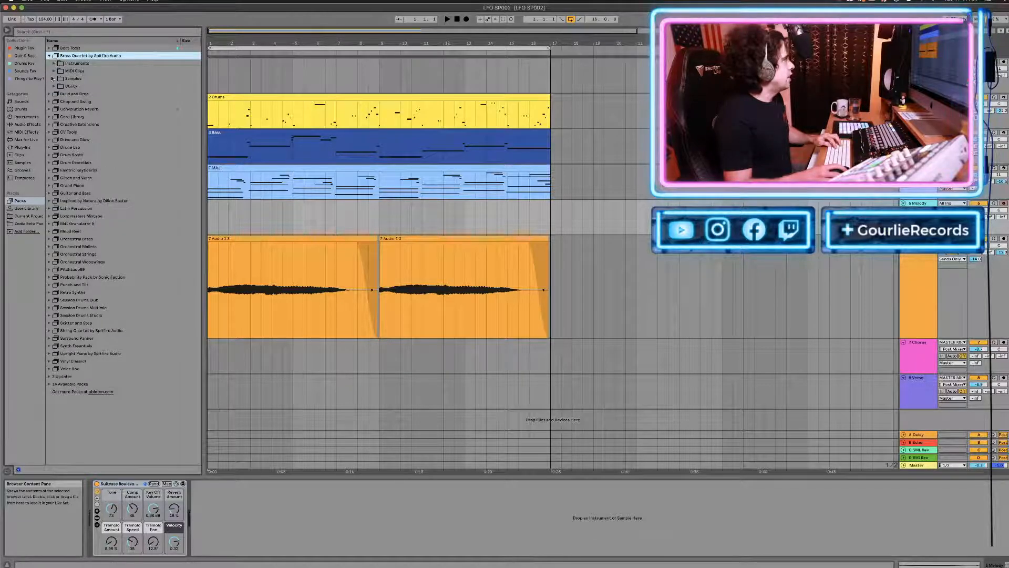
{"action": "left_click", "coordinate": [50, 56]}
{"action": "left_click", "coordinate": [51, 56]}
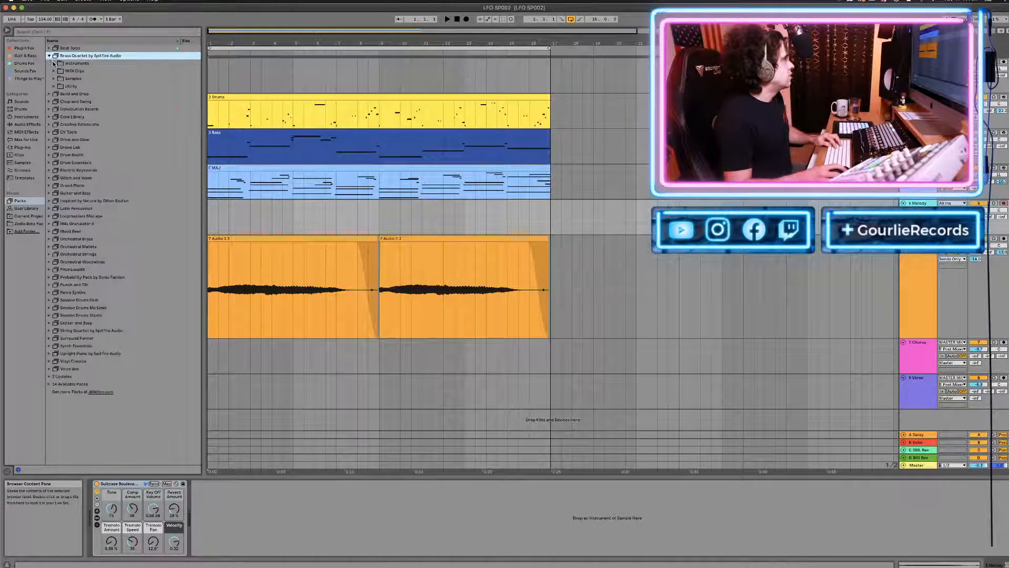
{"action": "left_click", "coordinate": [55, 63]}
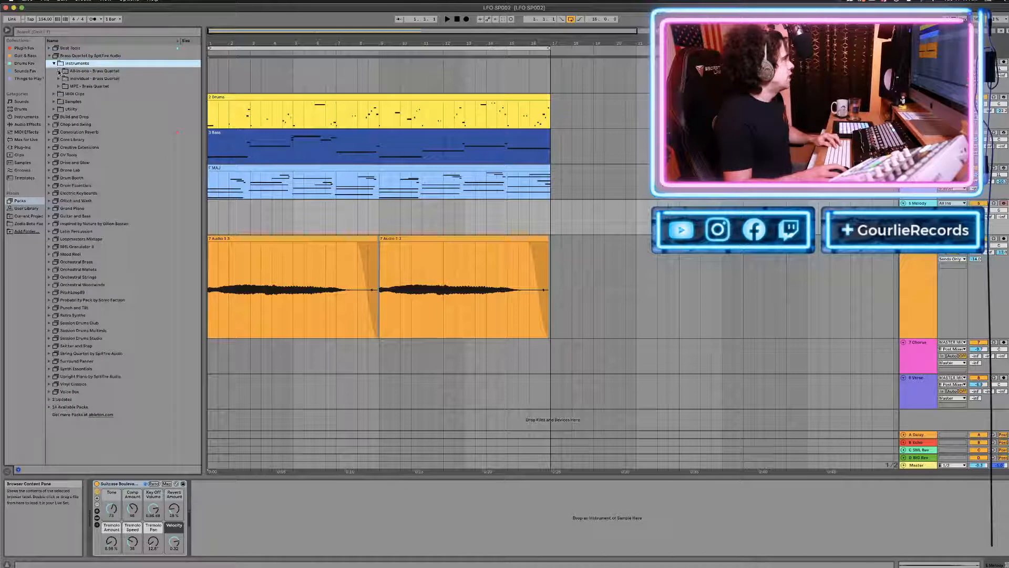
{"action": "left_click", "coordinate": [59, 72]}
{"action": "left_click", "coordinate": [74, 79]}
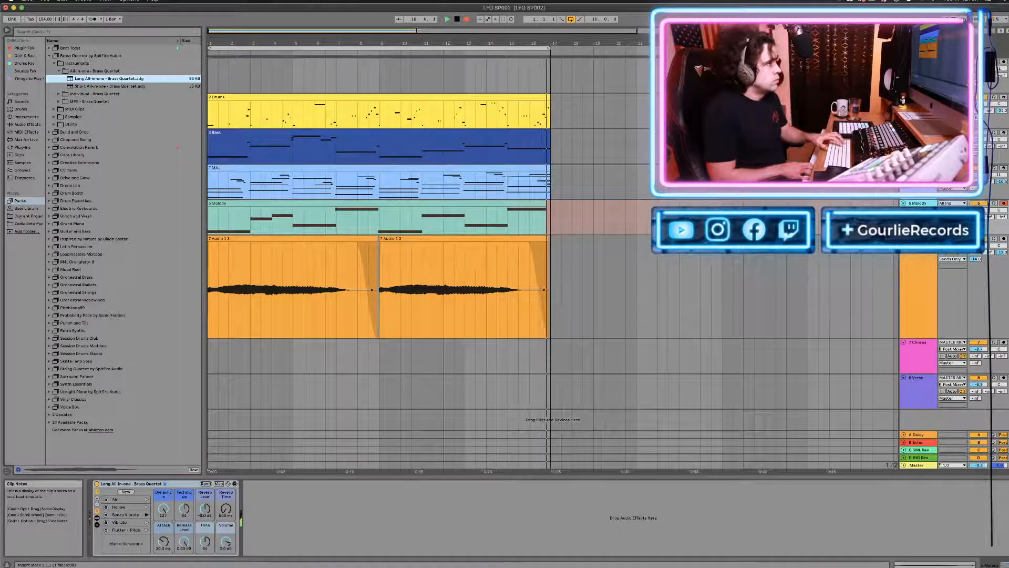
{"action": "key", "text": "space"}
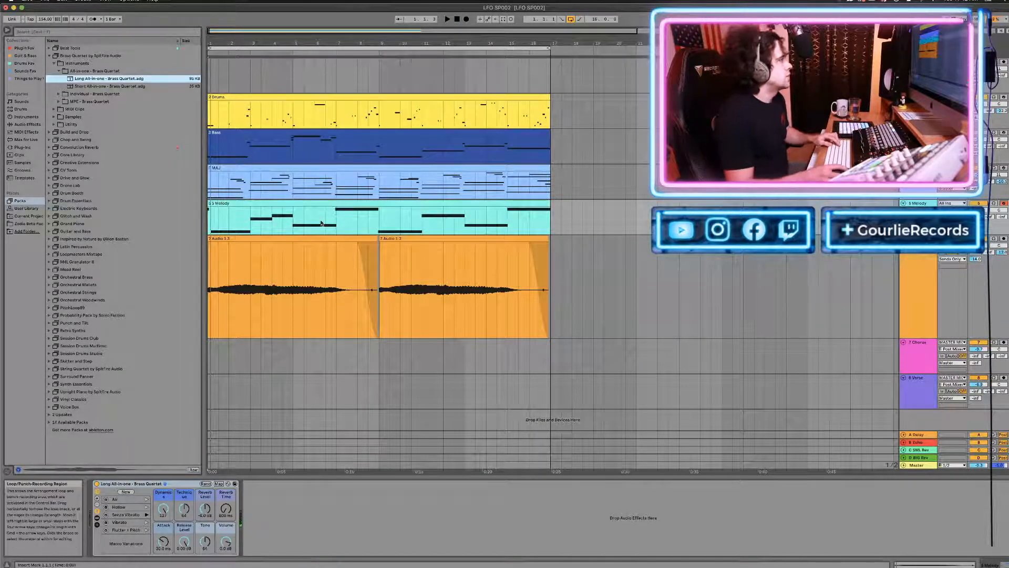
Delete the short E3 note at bar 3 of the Melody clip, extend the neighbouring F3 back over it, and save the project.
{"action": "double_click", "coordinate": [269, 205]}
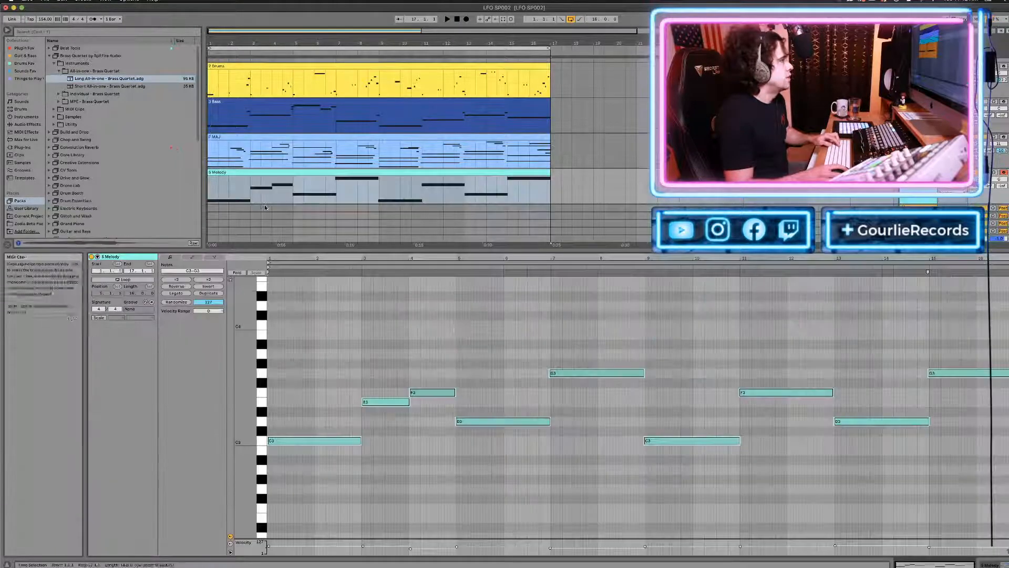
{"action": "left_click", "coordinate": [384, 402]}
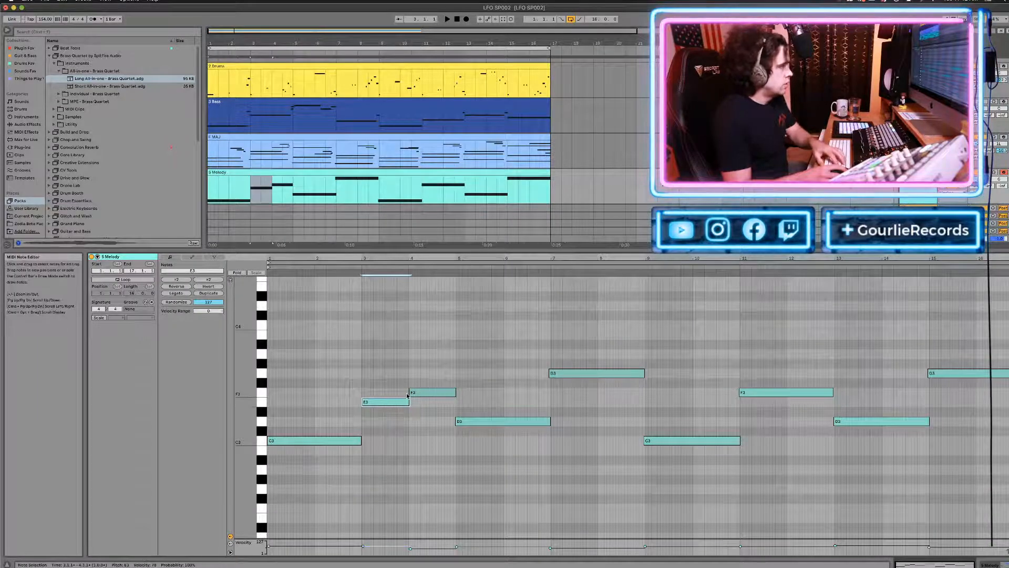
{"action": "key", "text": "Delete"}
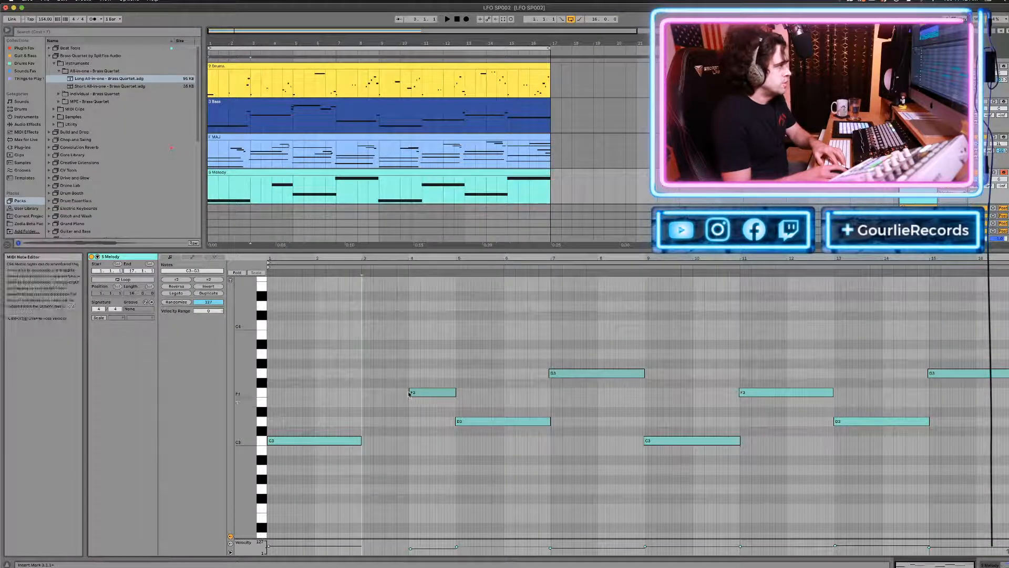
{"action": "left_click_drag", "start_coordinate": [411, 392], "coordinate": [363, 391]}
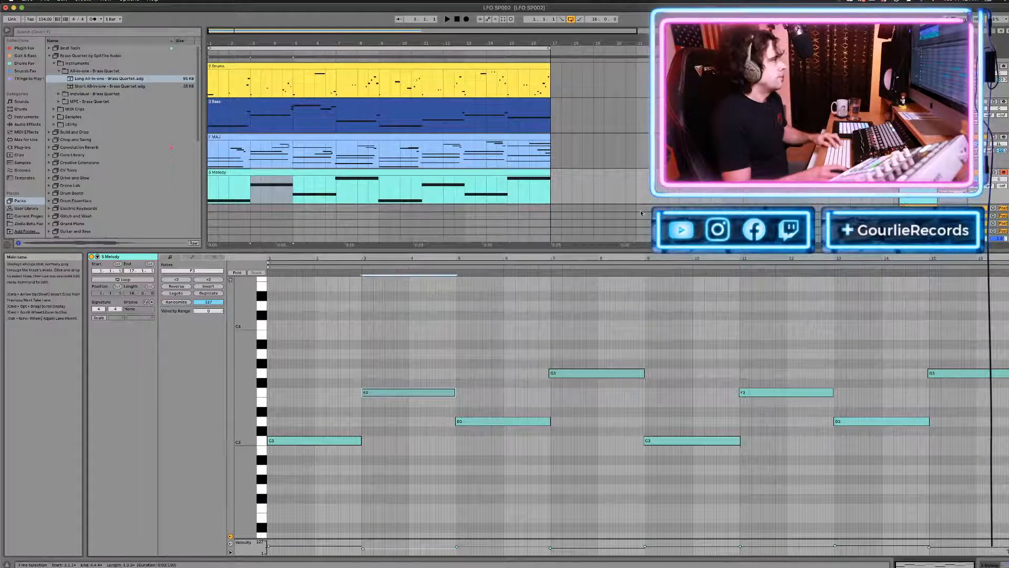
{"action": "left_click", "coordinate": [659, 191]}
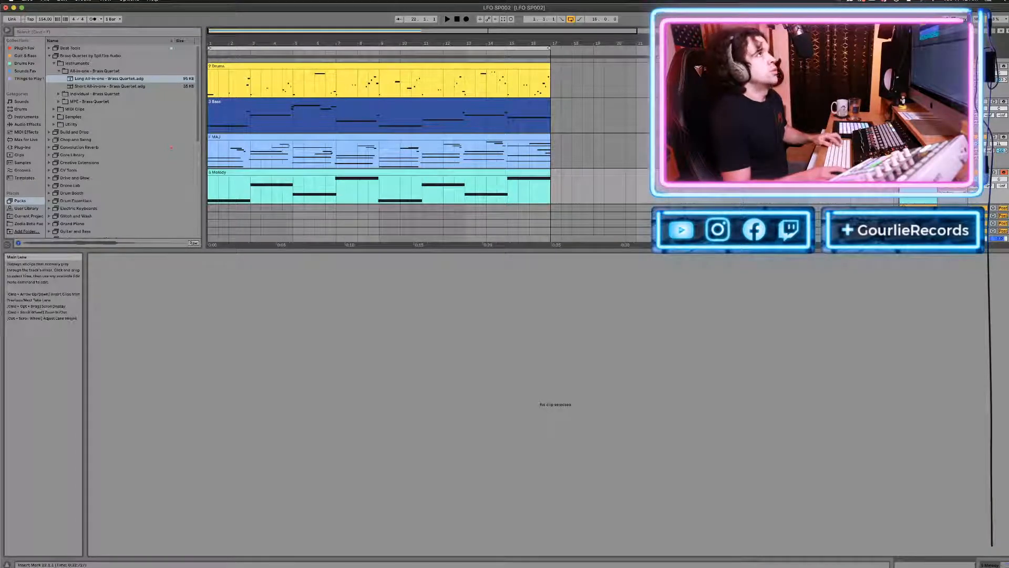
{"action": "key", "text": "shift+Tab"}
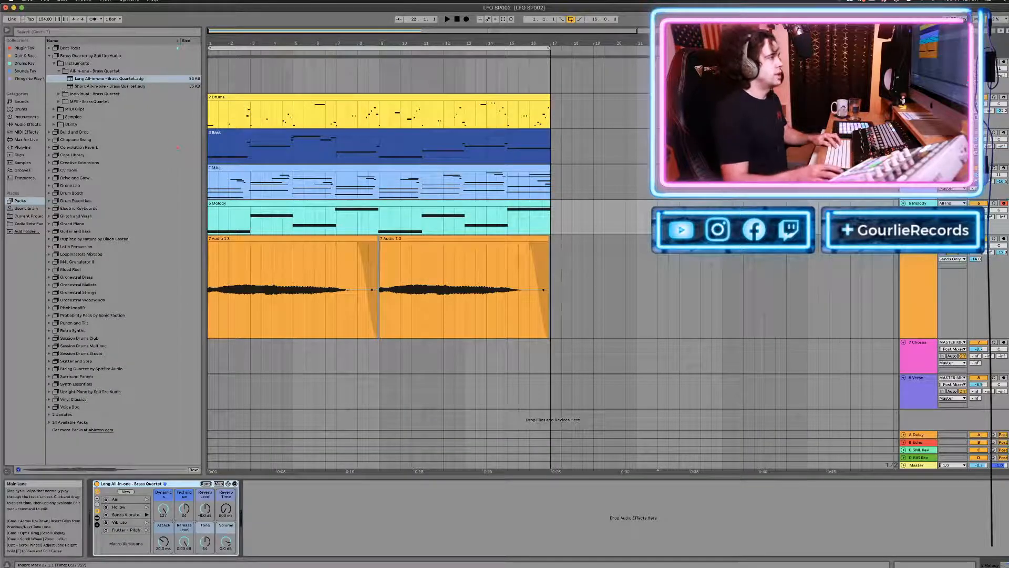
{"action": "key", "text": "super+s"}
Move the Drums and Bass clips together so they start at bar 17.
{"action": "scroll", "coordinate": [430, 192], "scroll_direction": "down", "scroll_amount": 4}
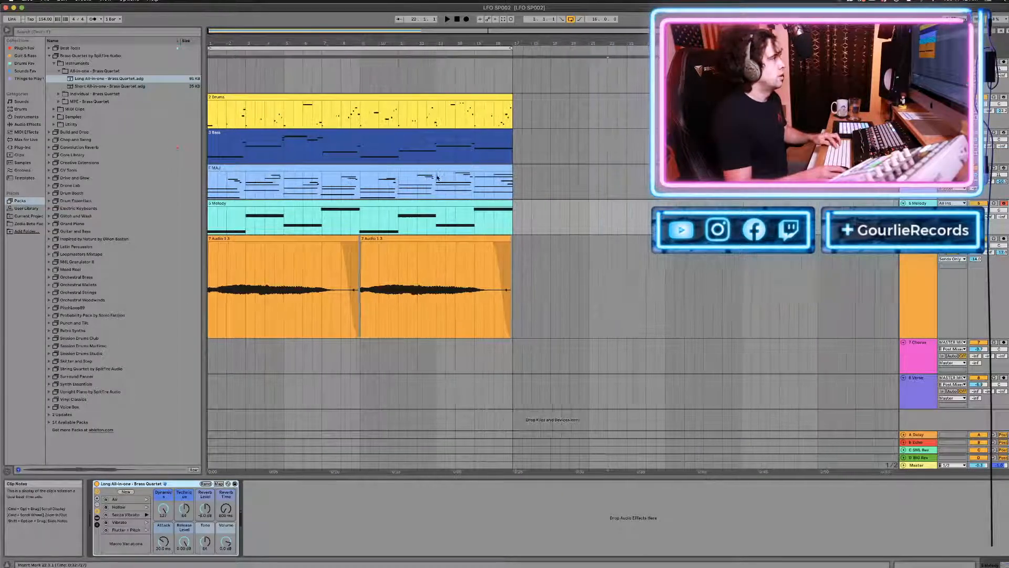
{"action": "scroll", "coordinate": [265, 156], "scroll_direction": "down", "scroll_amount": 1}
{"action": "left_click", "coordinate": [273, 133]}
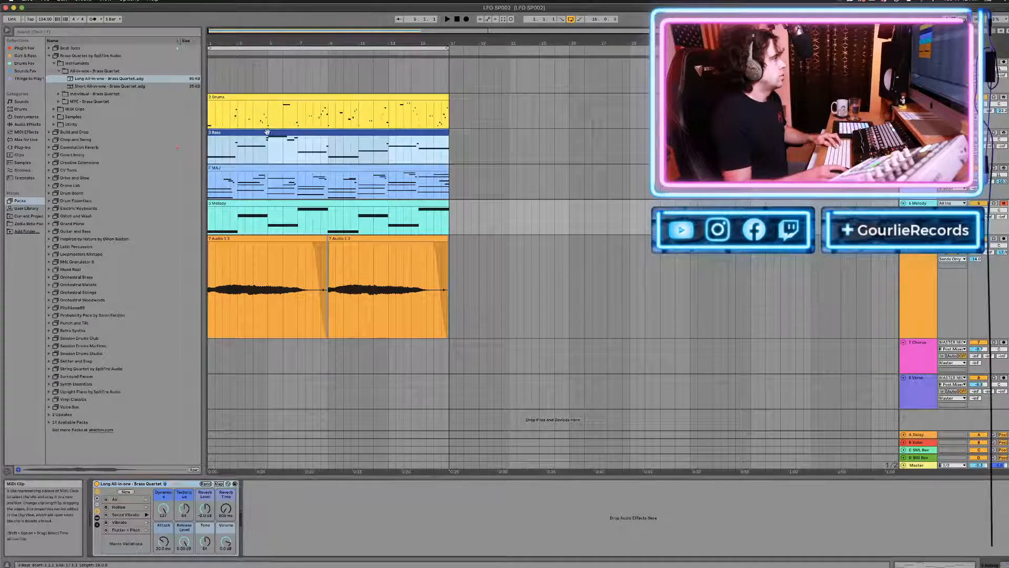
{"action": "left_click", "coordinate": [276, 97], "text": "shift"}
{"action": "left_click_drag", "start_coordinate": [275, 97], "coordinate": [526, 111]}
Duplicate the F MAJ chord clip twice so the chords run continuously from bar 1 to bar 49.
{"action": "left_click", "coordinate": [271, 167]}
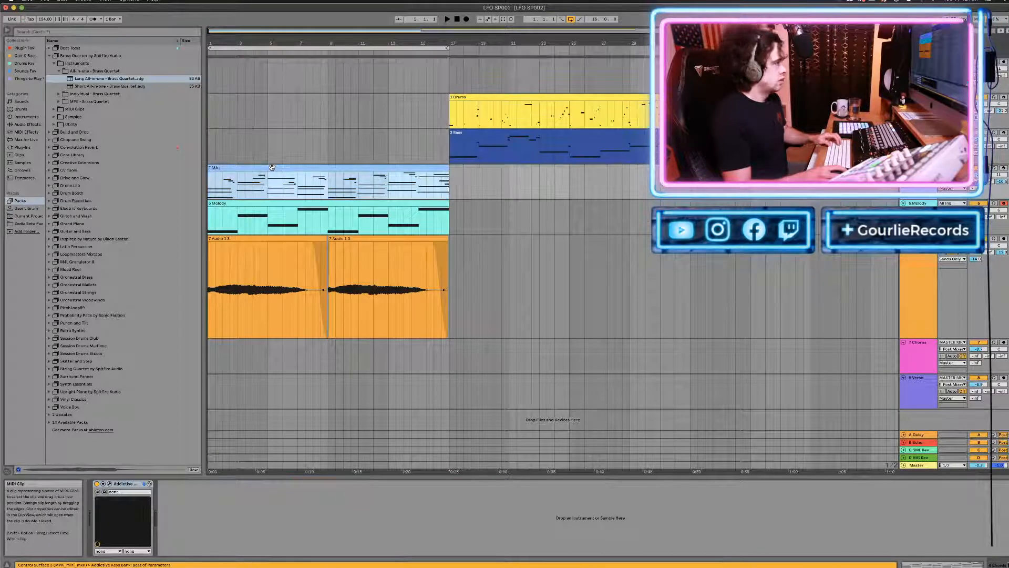
{"action": "key", "text": "super+d"}
{"action": "key", "text": "super+d"}
Move the brass Melody clip to start at bar 49, right after the last F MAJ clip.
{"action": "scroll", "coordinate": [434, 213], "scroll_direction": "down", "scroll_amount": 4}
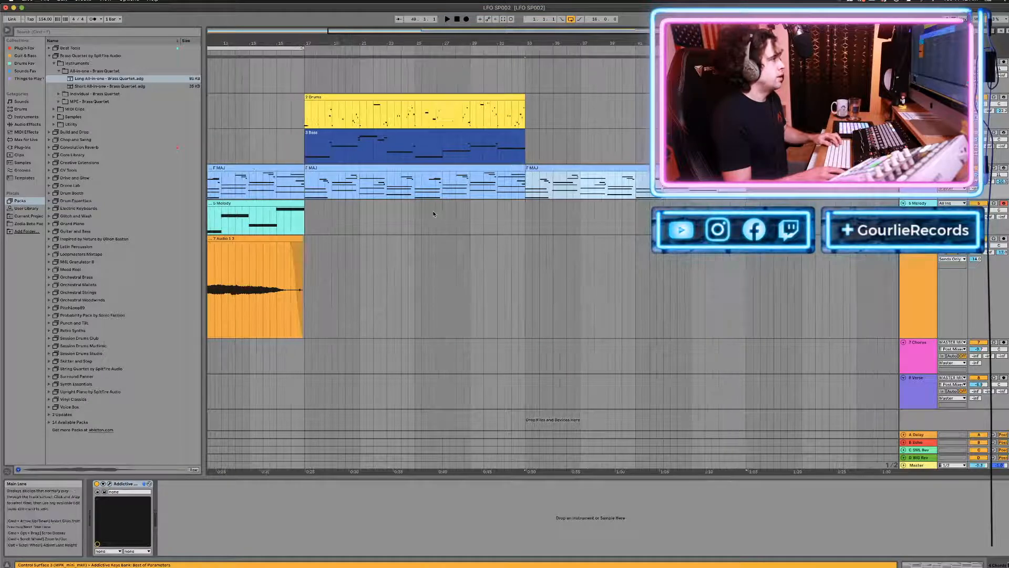
{"action": "left_click_drag", "start_coordinate": [298, 204], "coordinate": [860, 206]}
{"action": "left_click_drag", "start_coordinate": [773, 205], "coordinate": [771, 205]}
Move both audio clips on the HARMONICA track together to start at bar 33.
{"action": "left_click", "coordinate": [268, 239]}
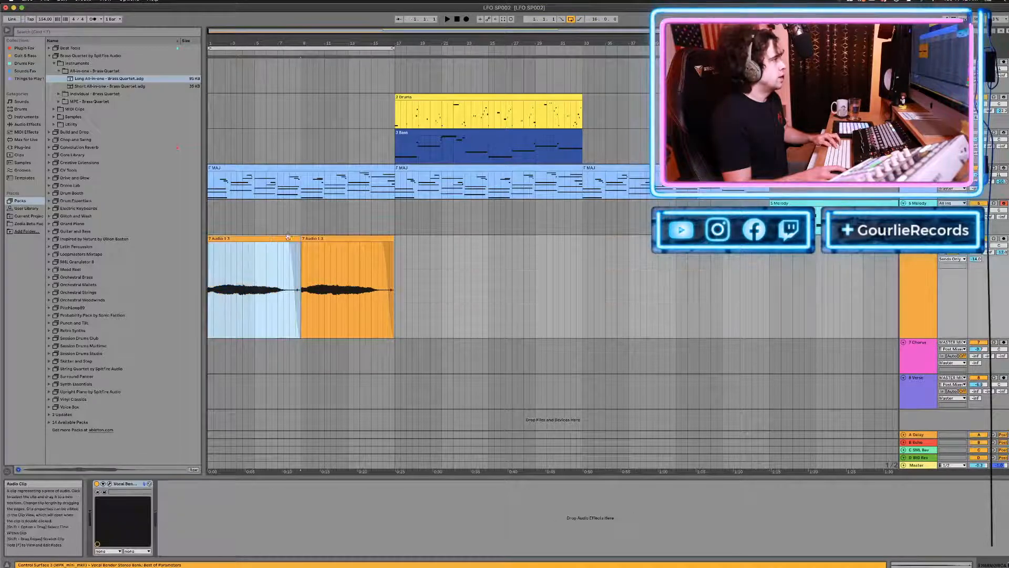
{"action": "left_click", "coordinate": [310, 239], "text": "shift"}
{"action": "left_click_drag", "start_coordinate": [311, 239], "coordinate": [640, 279]}
Duplicate the Bass and Drums clips from bar 17 so they also play from bar 33.
{"action": "scroll", "coordinate": [603, 250], "scroll_direction": "right", "scroll_amount": 2}
{"action": "scroll", "coordinate": [603, 250], "scroll_direction": "right", "scroll_amount": 2}
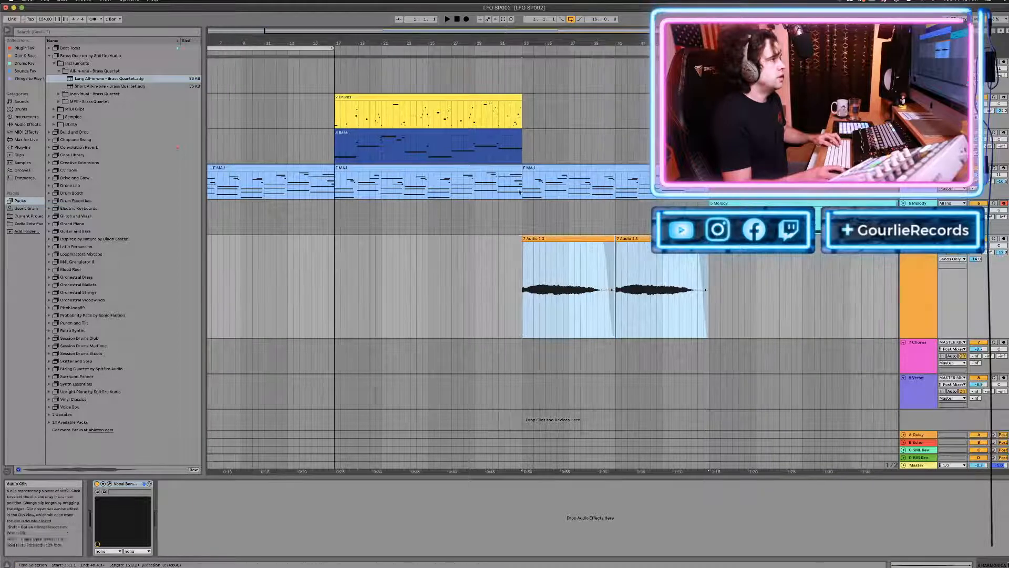
{"action": "left_click", "coordinate": [454, 132]}
{"action": "left_click", "coordinate": [456, 103]}
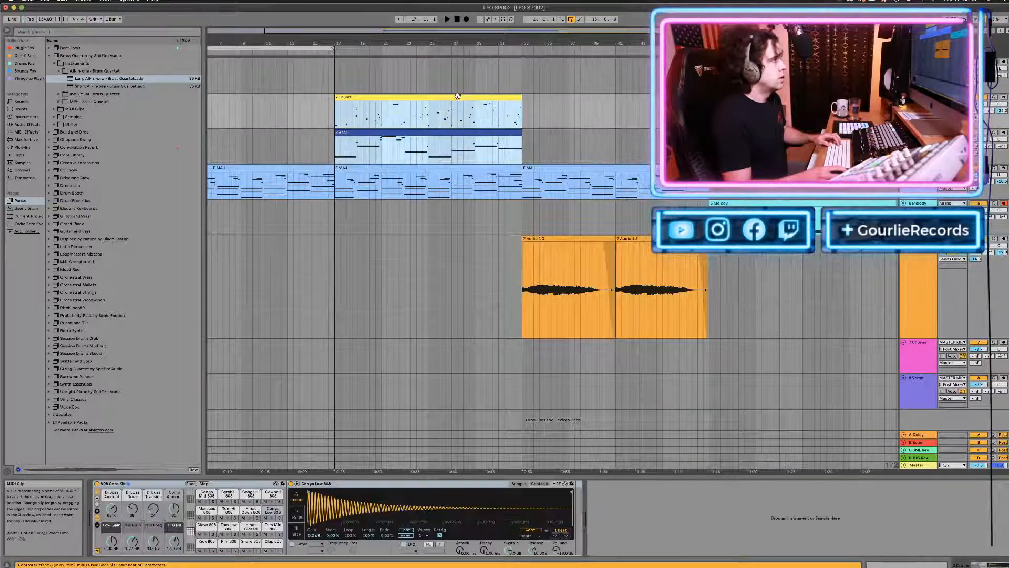
{"action": "key", "text": "super+d"}
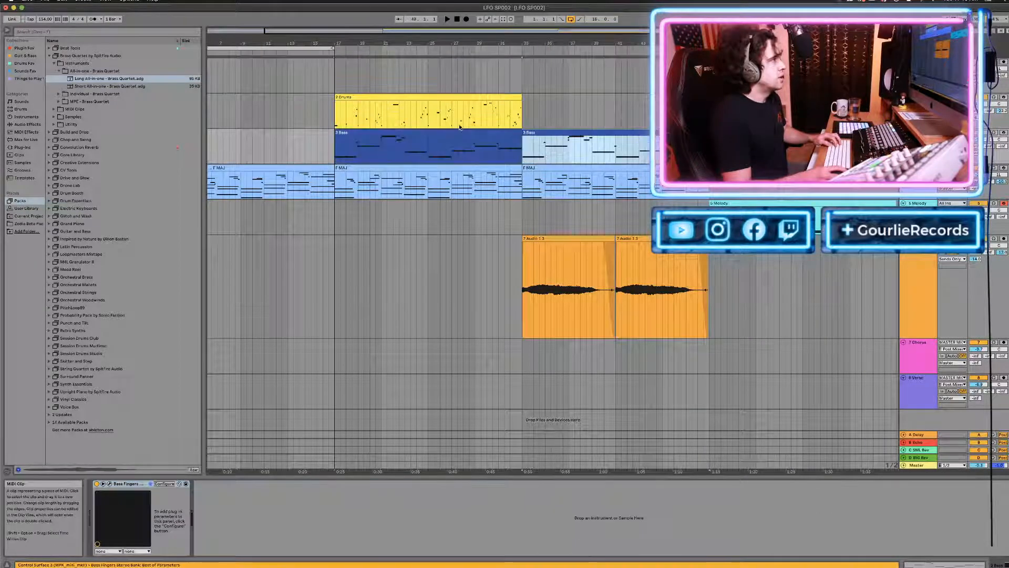
Thin out the second Drums clip by deleting its closed and open hi-hat, mid tom and low conga notes and most high tom notes.
{"action": "scroll", "coordinate": [562, 132], "scroll_direction": "right", "scroll_amount": 4}
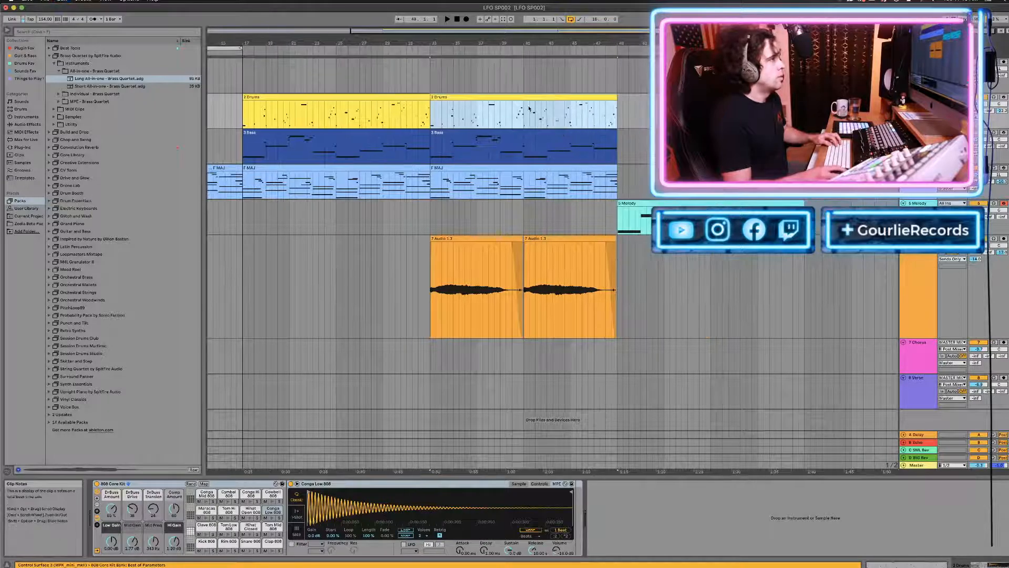
{"action": "double_click", "coordinate": [502, 99]}
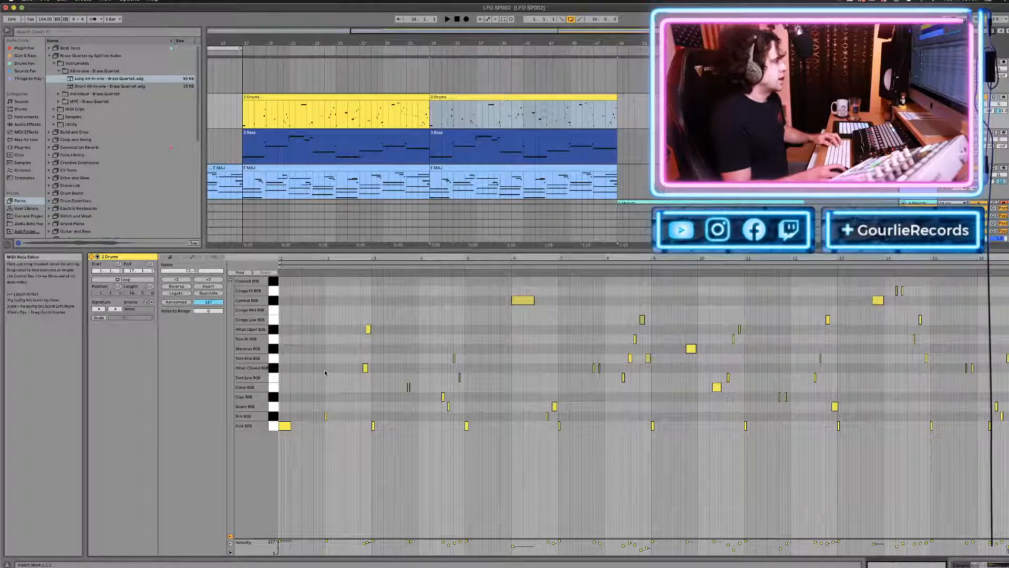
{"action": "left_click_drag", "start_coordinate": [321, 367], "coordinate": [1007, 357]}
{"action": "key", "text": "Delete"}
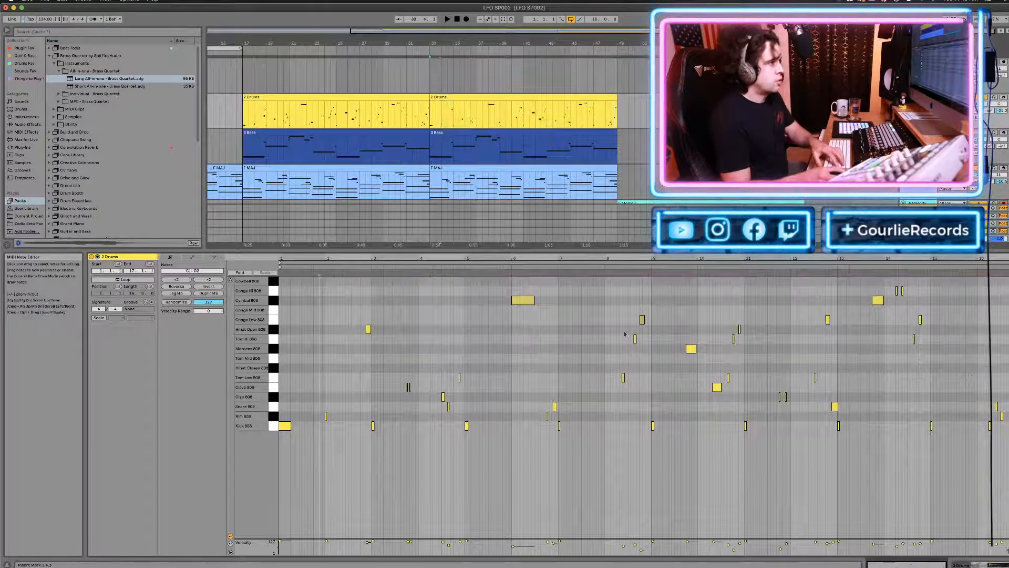
{"action": "left_click_drag", "start_coordinate": [514, 287], "coordinate": [573, 290]}
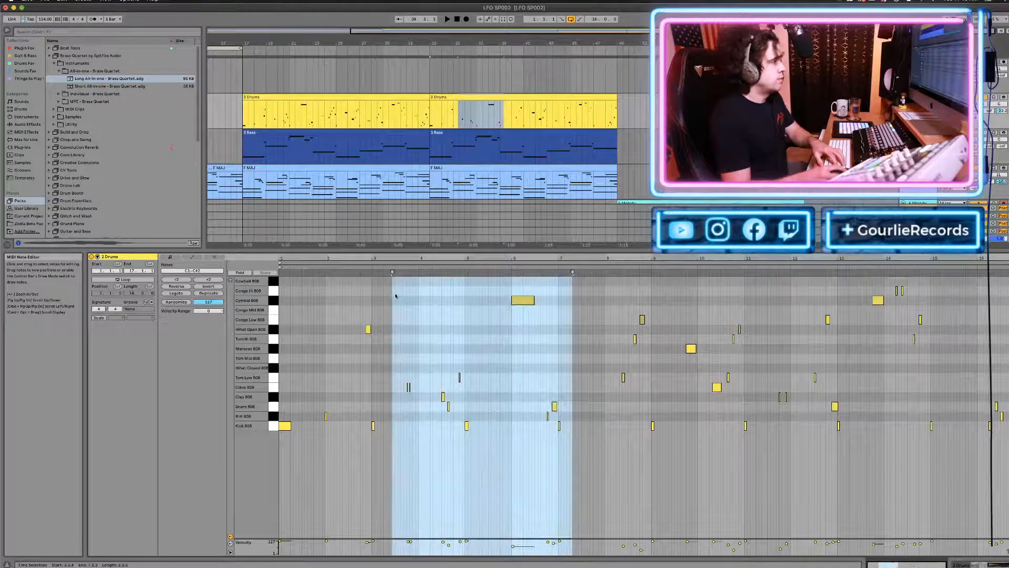
{"action": "left_click", "coordinate": [374, 296]}
{"action": "left_click_drag", "start_coordinate": [320, 320], "coordinate": [1001, 338]}
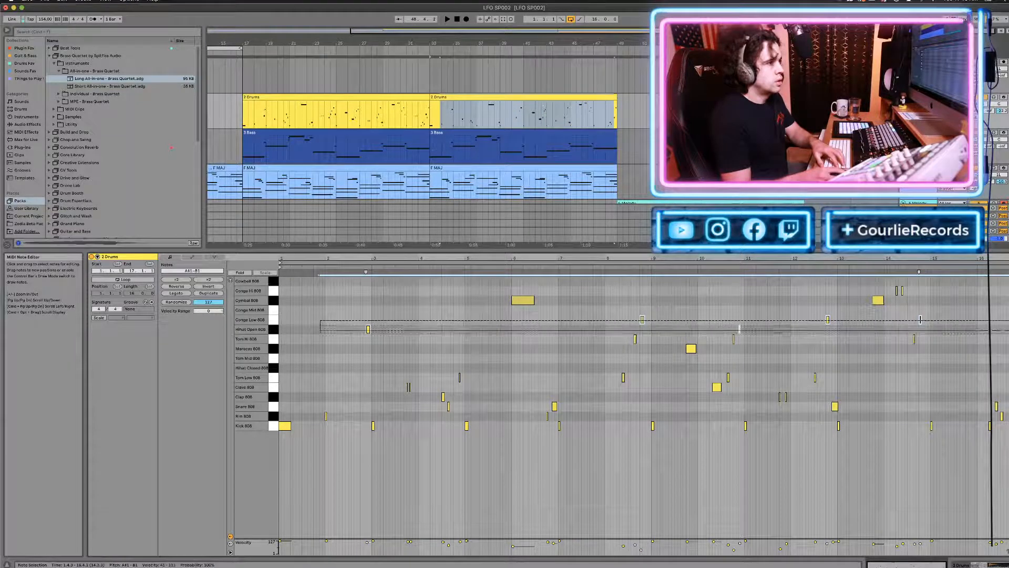
{"action": "key", "text": "Delete"}
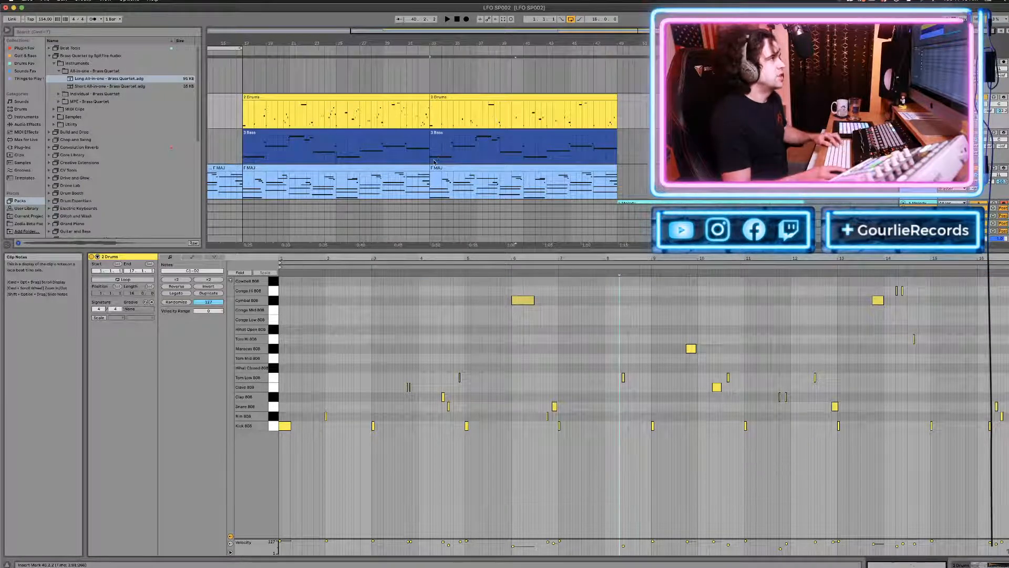
Duplicate the F MAJ and Bass clips at bar 33 so they also play from bar 49.
{"action": "scroll", "coordinate": [460, 144], "scroll_direction": "down", "scroll_amount": 4}
{"action": "scroll", "coordinate": [459, 142], "scroll_direction": "up", "scroll_amount": 1}
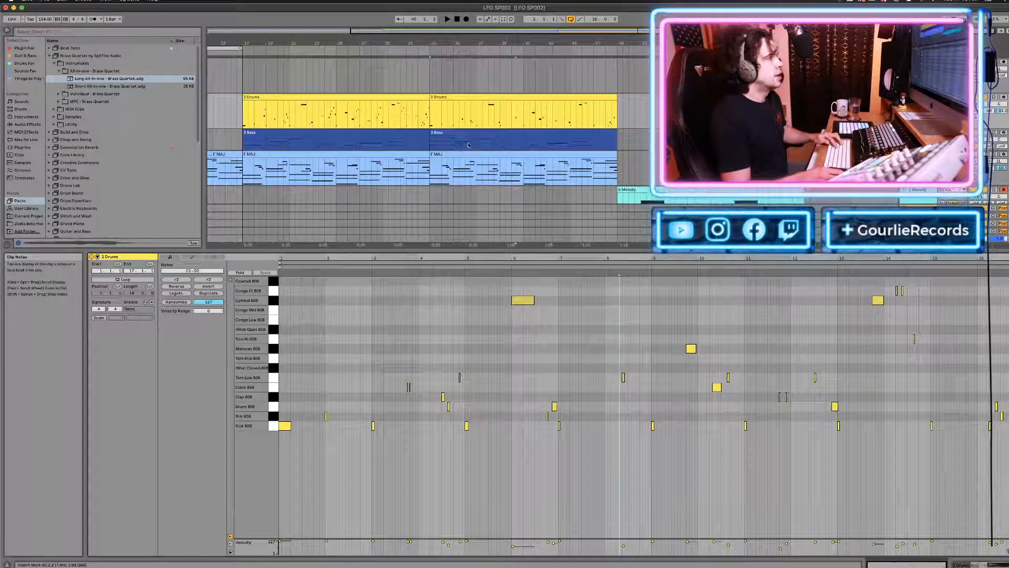
{"action": "scroll", "coordinate": [469, 145], "scroll_direction": "left", "scroll_amount": 4}
{"action": "scroll", "coordinate": [469, 144], "scroll_direction": "down", "scroll_amount": 2}
{"action": "scroll", "coordinate": [471, 144], "scroll_direction": "down", "scroll_amount": 3}
{"action": "scroll", "coordinate": [473, 142], "scroll_direction": "up", "scroll_amount": 1}
{"action": "left_click", "coordinate": [541, 125]}
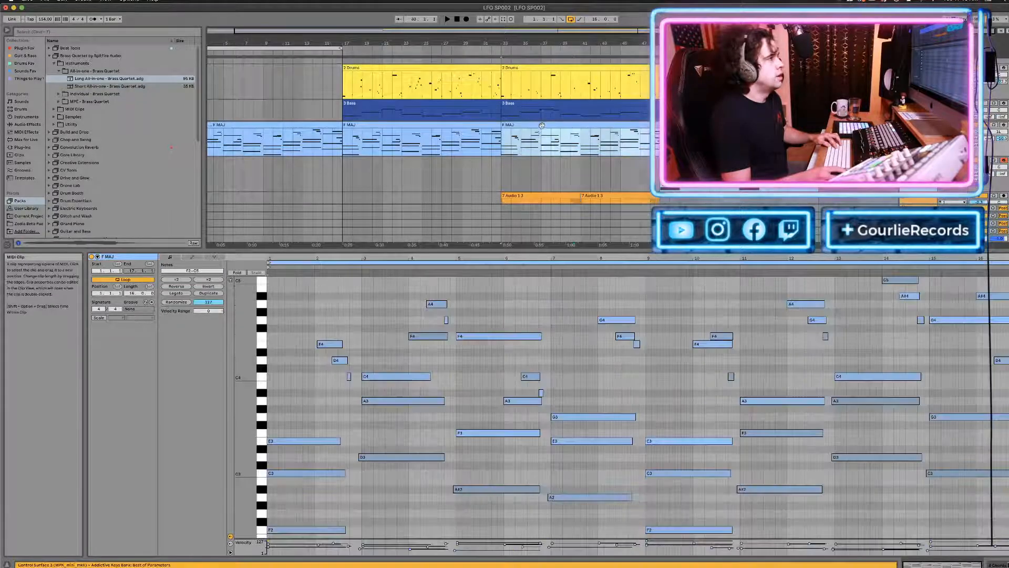
{"action": "left_click", "coordinate": [555, 104], "text": "shift"}
{"action": "key", "text": "super+d"}
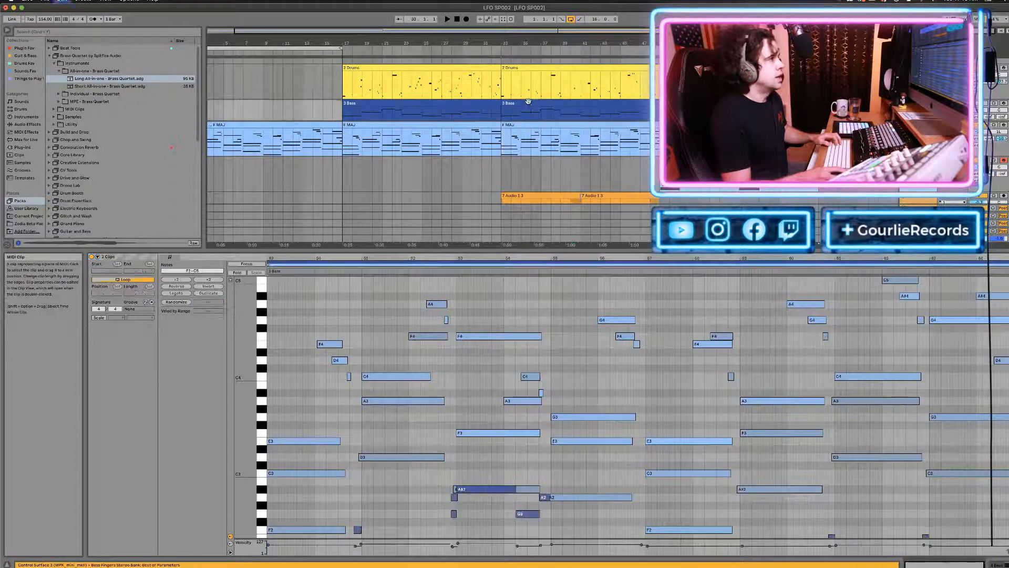
Copy the Drums clip from bar 17 to bar 49, and duplicate the bar 49 Drums-to-Melody clips so they also play from bars 65 and 81.
{"action": "left_click", "coordinate": [443, 77]}
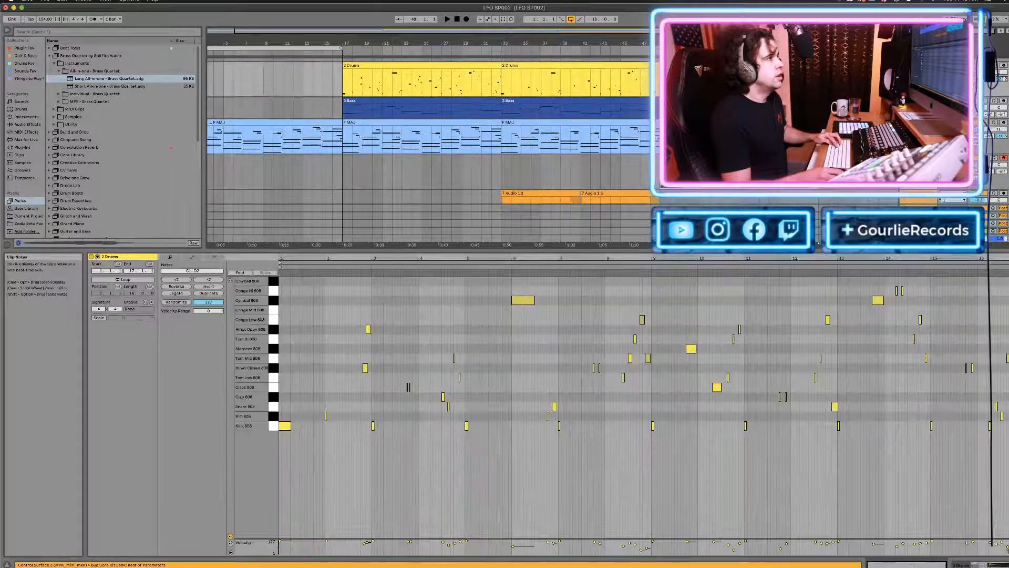
{"action": "left_click", "coordinate": [707, 157], "text": "shift"}
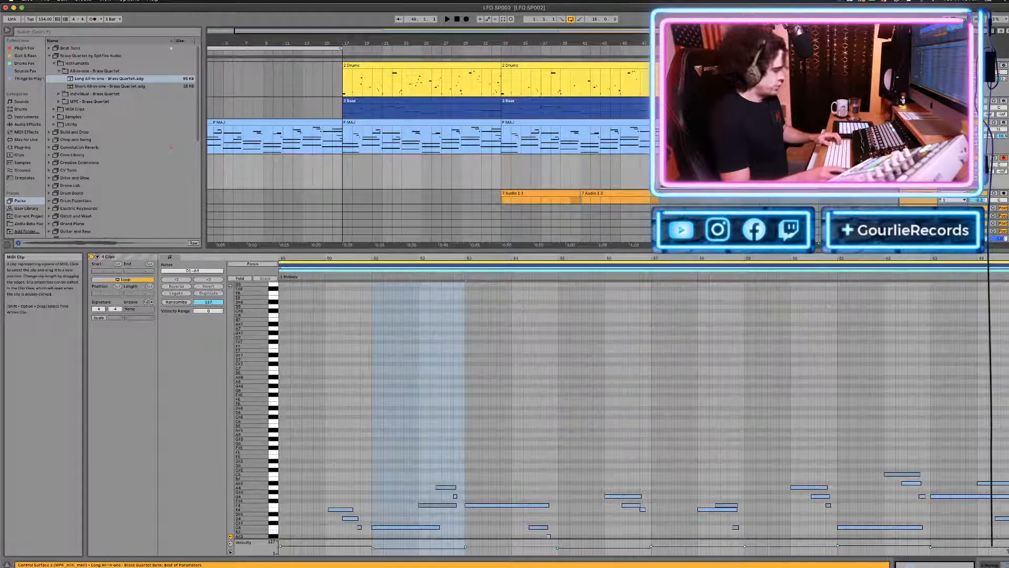
{"action": "key", "text": "super+d"}
{"action": "scroll", "coordinate": [571, 153], "scroll_direction": "down", "scroll_amount": 2}
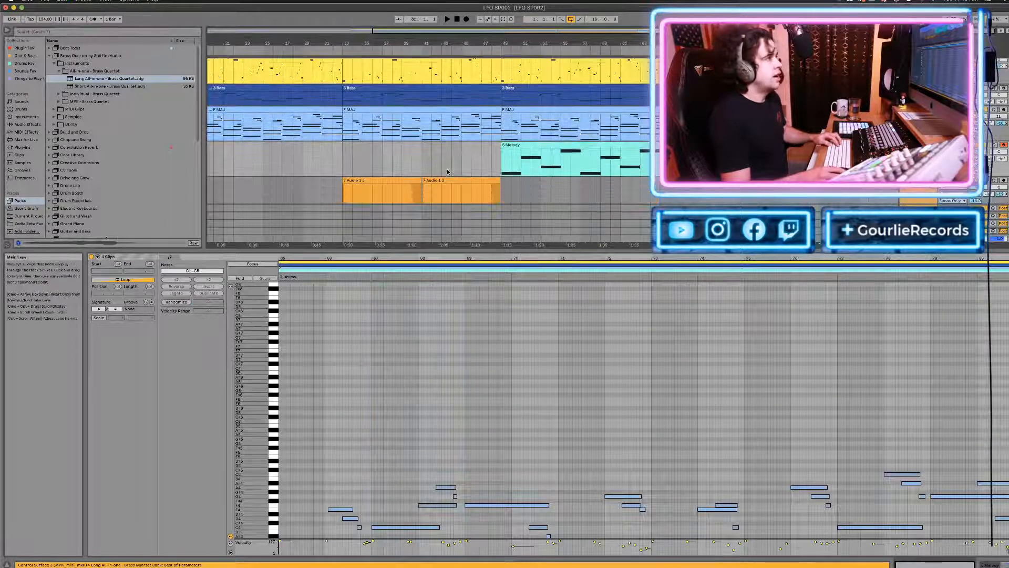
Copy both audio clips from bar 33 to bar 65 and duplicate that pair so it also plays from bar 81.
{"action": "left_click", "coordinate": [391, 187]}
{"action": "left_click", "coordinate": [431, 181], "text": "shift"}
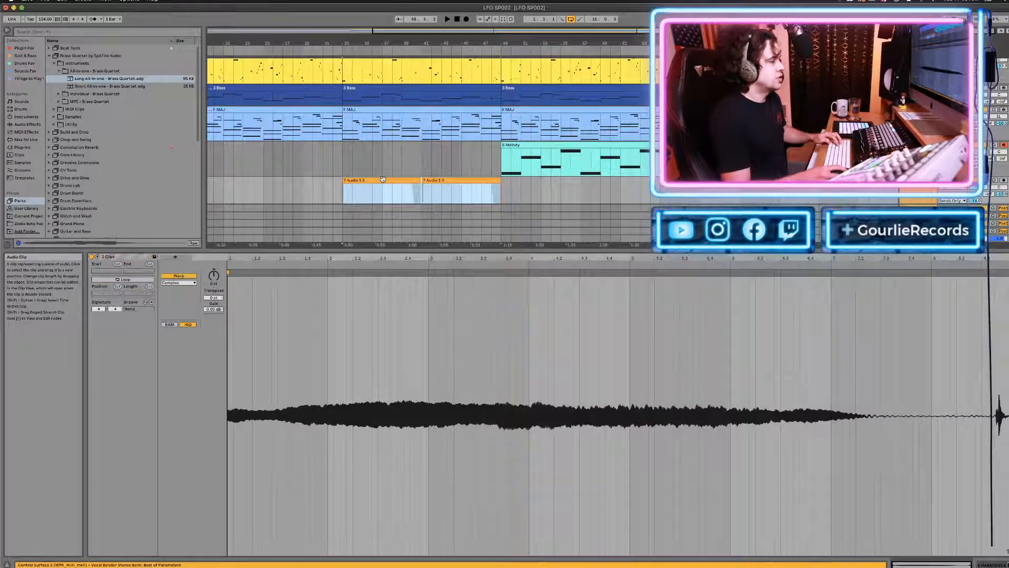
{"action": "key", "text": "alt+super+l"}
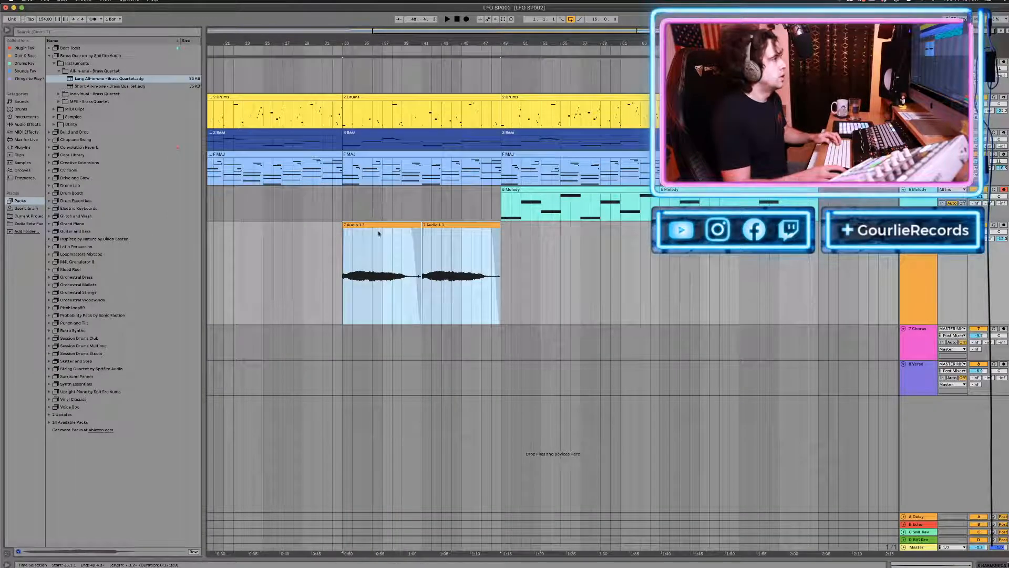
{"action": "left_click_drag", "start_coordinate": [379, 230], "coordinate": [695, 230]}
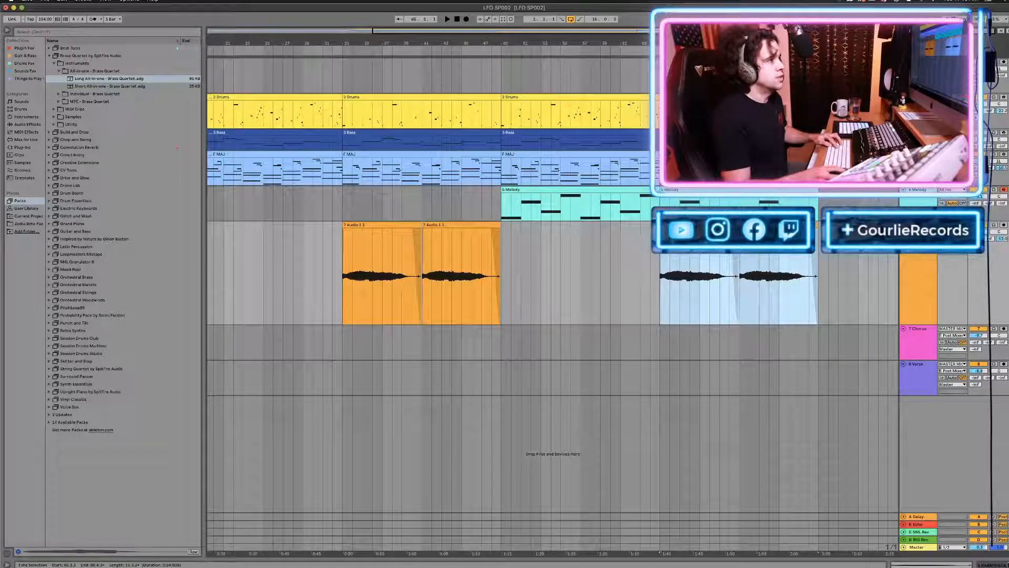
{"action": "left_click", "coordinate": [818, 276]}
{"action": "left_click_drag", "start_coordinate": [818, 276], "coordinate": [660, 276]}
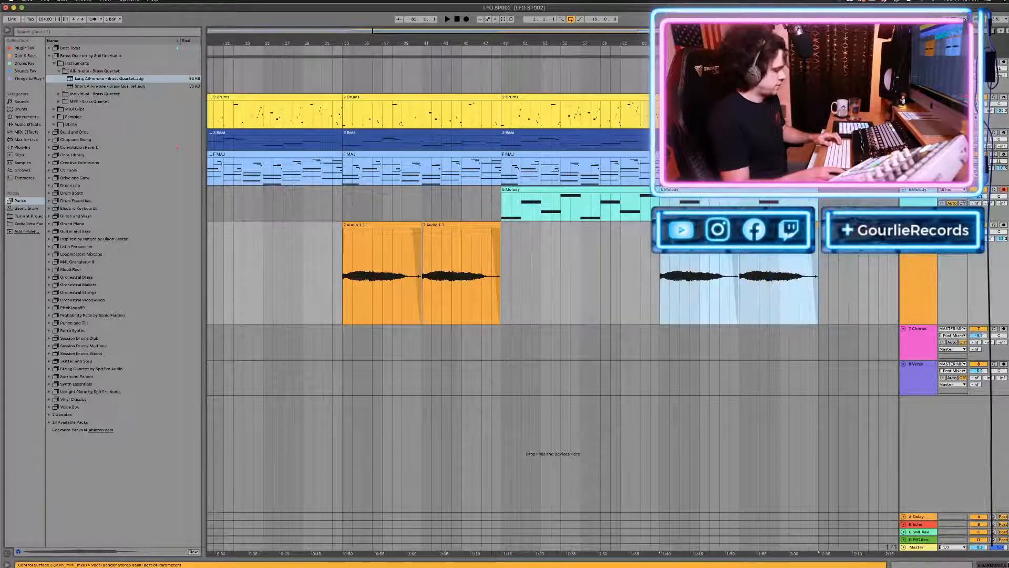
{"action": "key", "text": "super+d"}
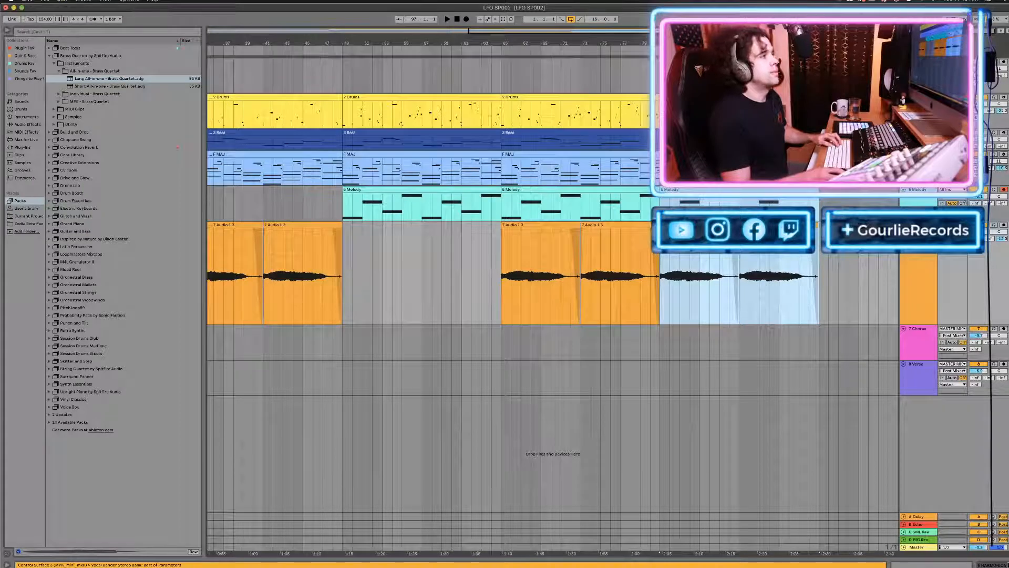
{"action": "scroll", "coordinate": [461, 265], "scroll_direction": "left", "scroll_amount": 2}
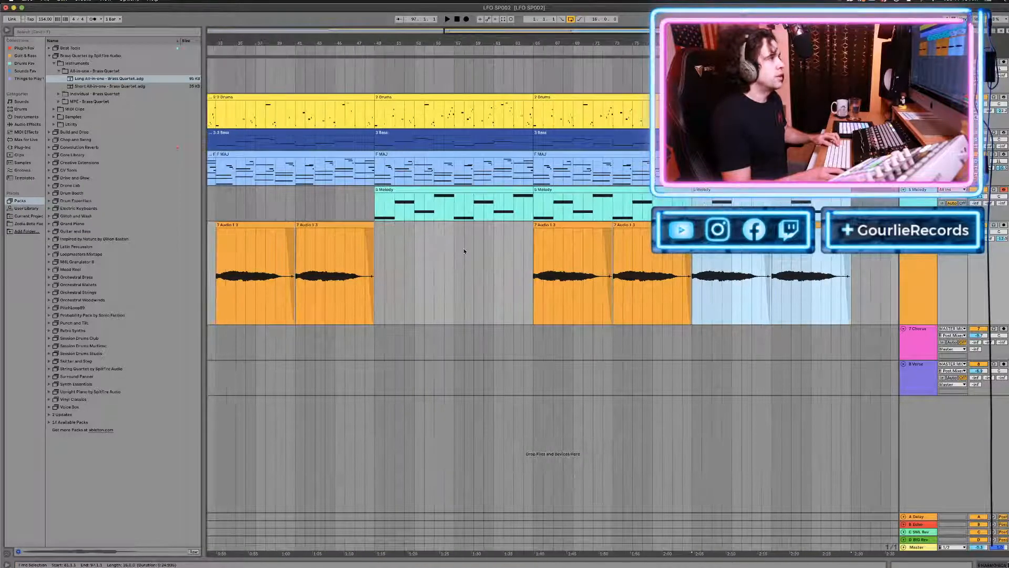
{"action": "scroll", "coordinate": [464, 251], "scroll_direction": "left", "scroll_amount": 8}
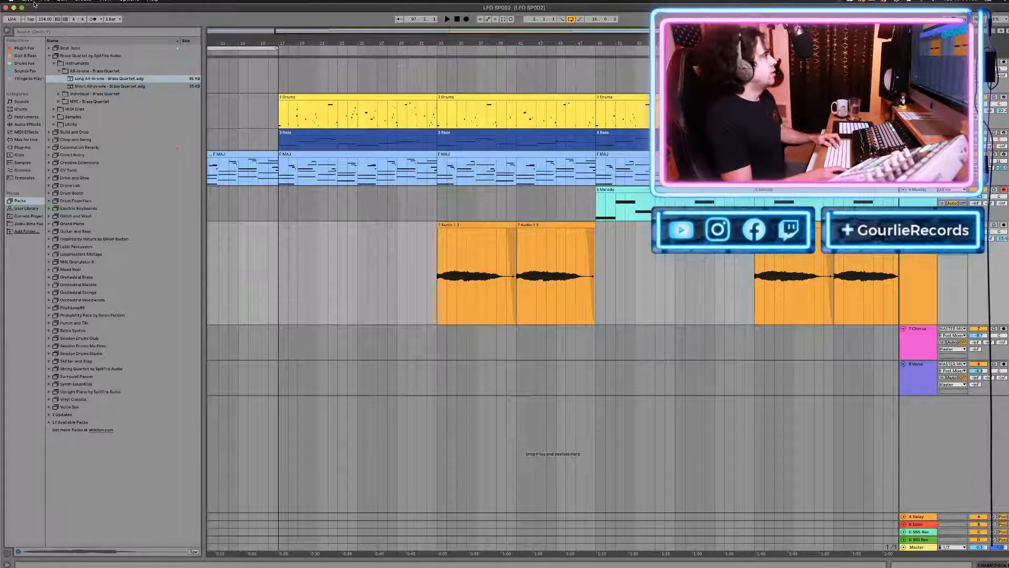
Switch from the music project to Finder and open the 1 - Discover folder inside 3 - In Progress.
{"action": "left_click", "coordinate": [5, 8]}
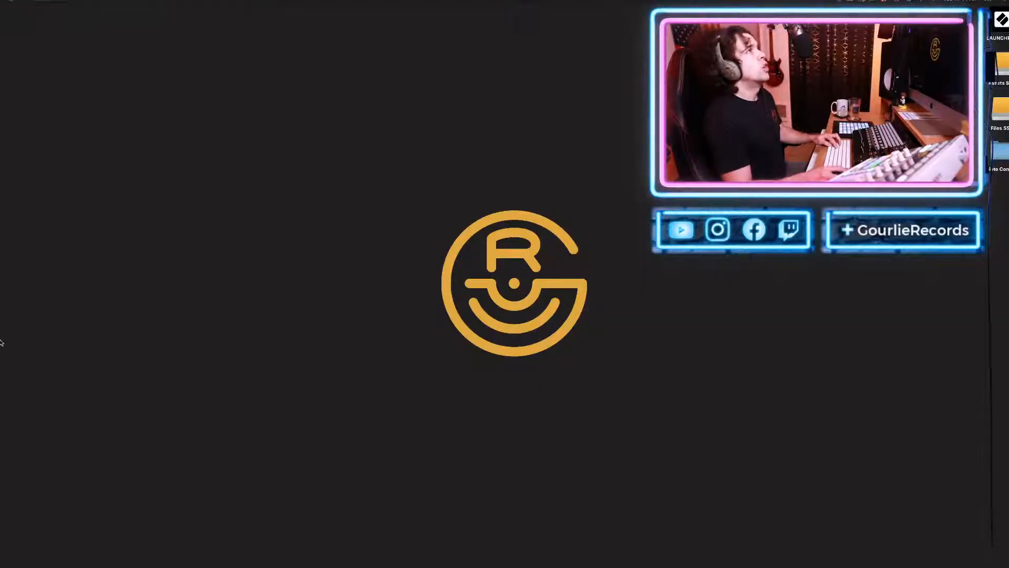
{"action": "mouse_move", "coordinate": [4, 339]}
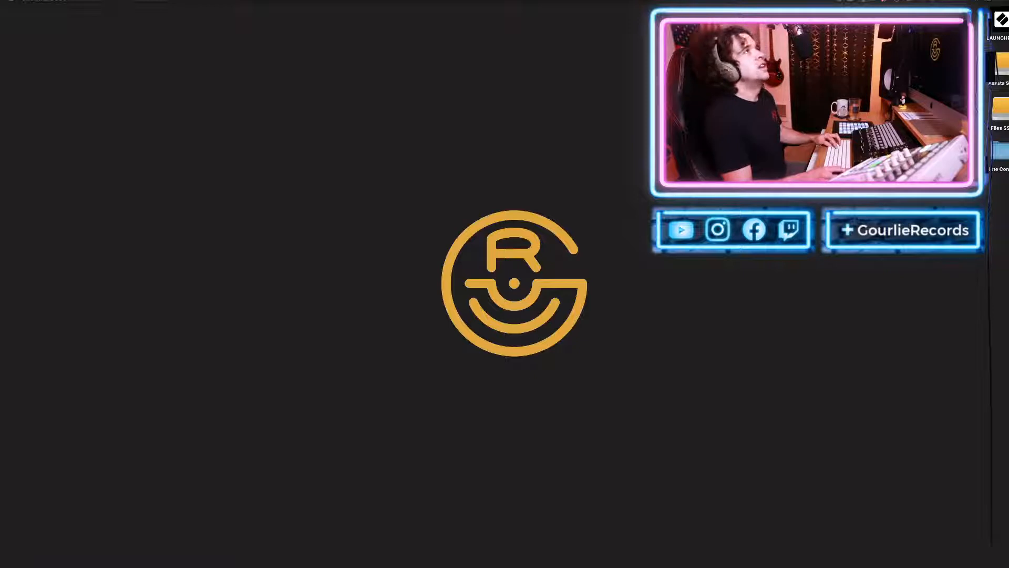
{"action": "left_click_drag", "start_coordinate": [436, 55], "coordinate": [318, 103]}
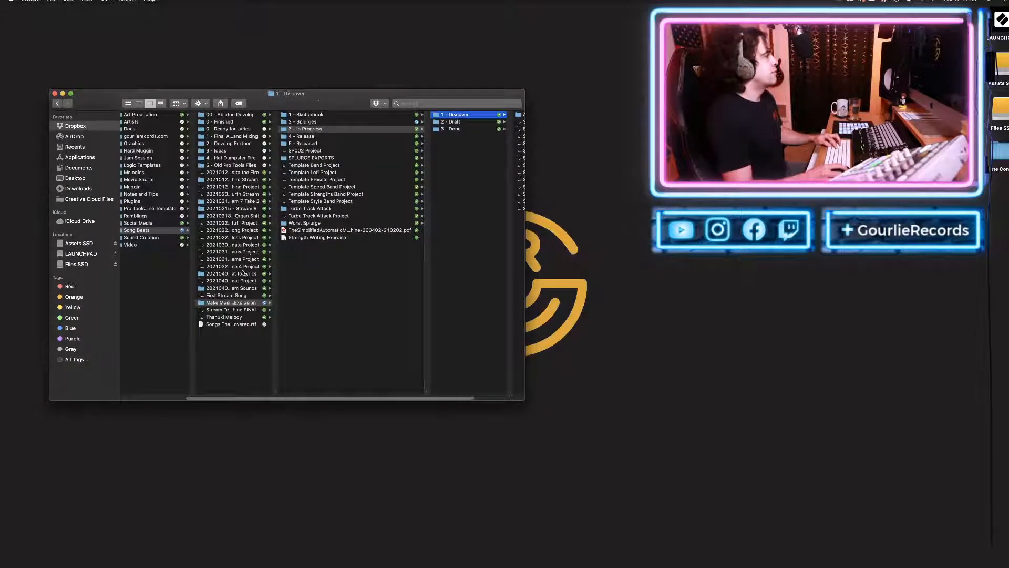
{"action": "left_click", "coordinate": [315, 122]}
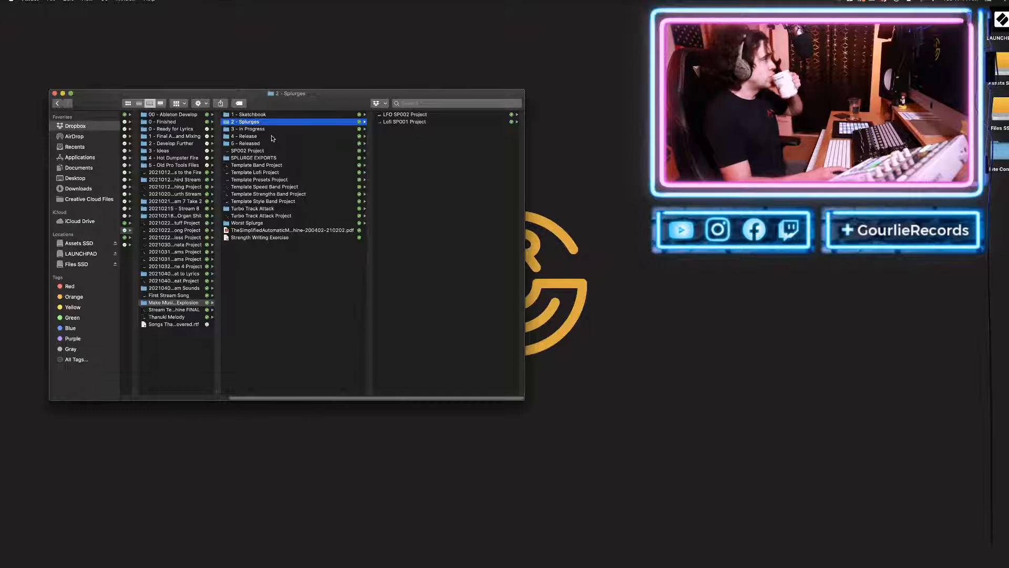
{"action": "left_click", "coordinate": [266, 130]}
{"action": "left_click", "coordinate": [404, 115]}
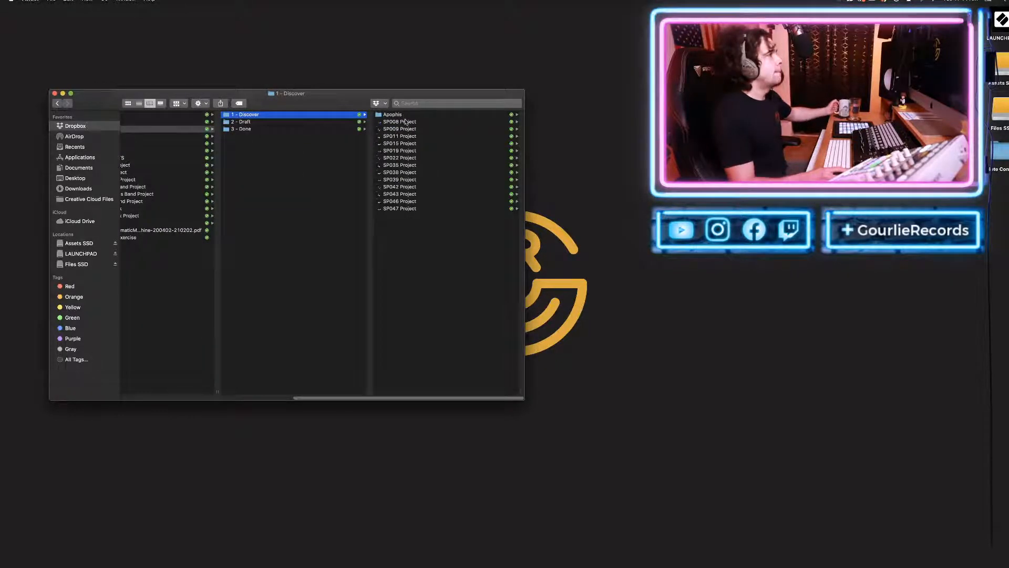
Open the SP008 Project folder and select the exported song SP008 Cmin.mp3.
{"action": "left_click", "coordinate": [405, 122]}
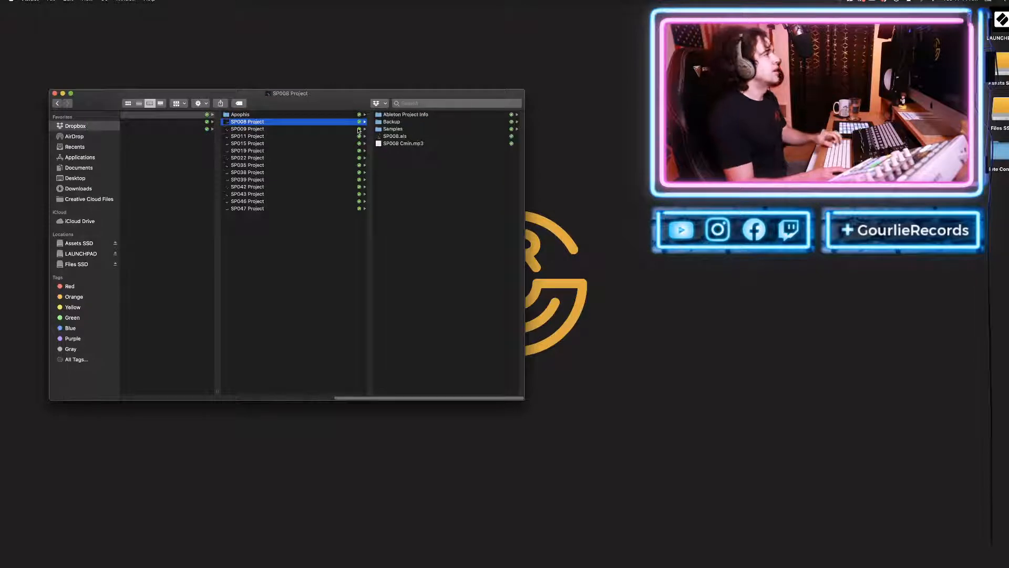
{"action": "left_click", "coordinate": [403, 143]}
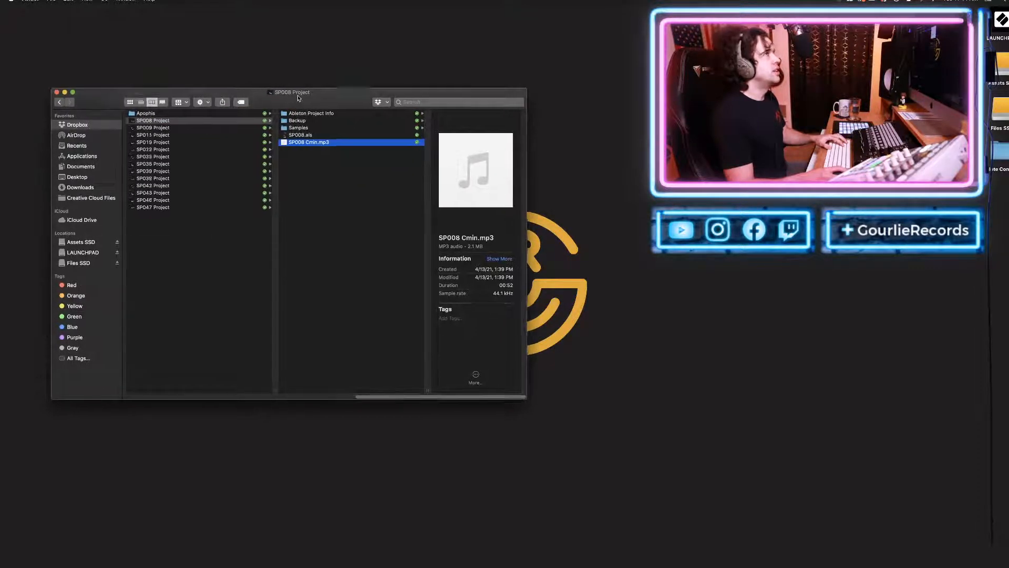
{"action": "left_click_drag", "start_coordinate": [283, 107], "coordinate": [437, 94]}
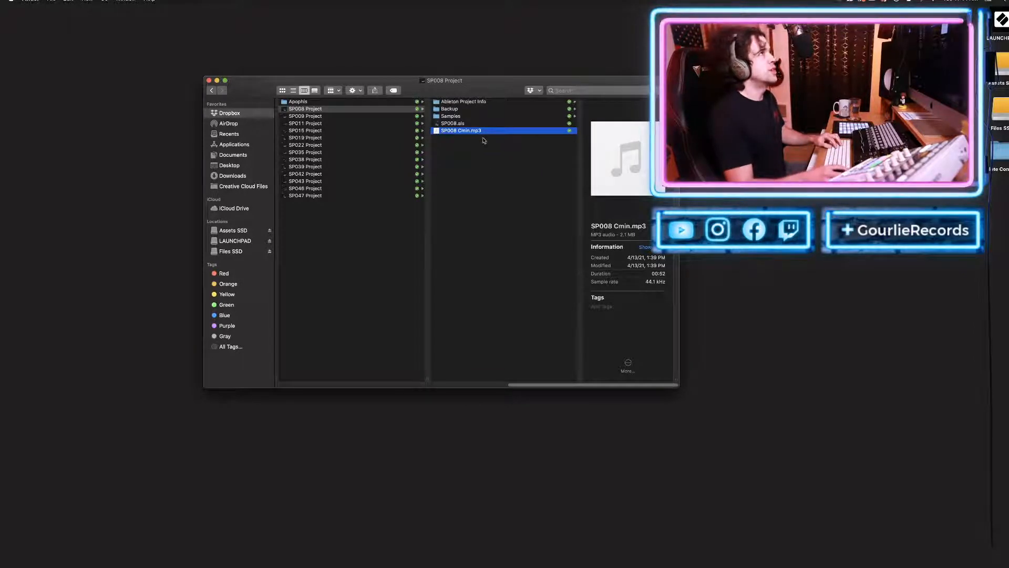
{"action": "left_click_drag", "start_coordinate": [464, 96], "coordinate": [480, 96]}
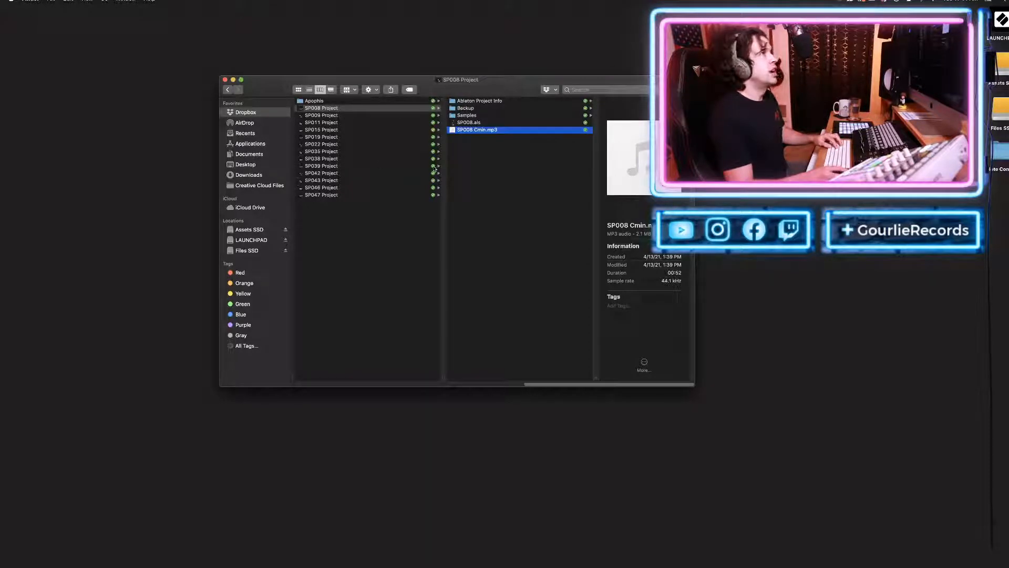
{"action": "left_click_drag", "start_coordinate": [504, 89], "coordinate": [499, 92]}
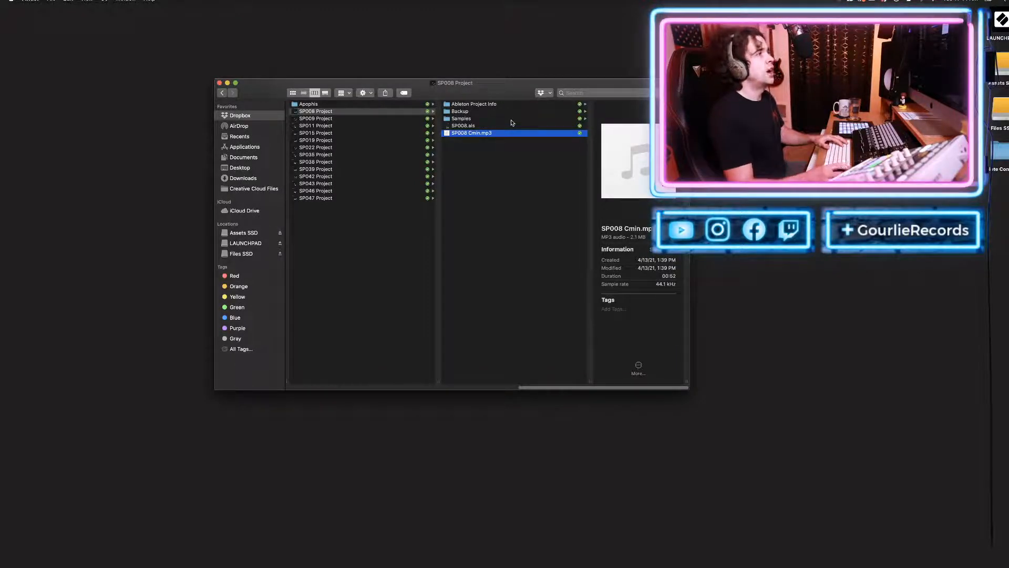
{"action": "left_click_drag", "start_coordinate": [497, 88], "coordinate": [504, 90]}
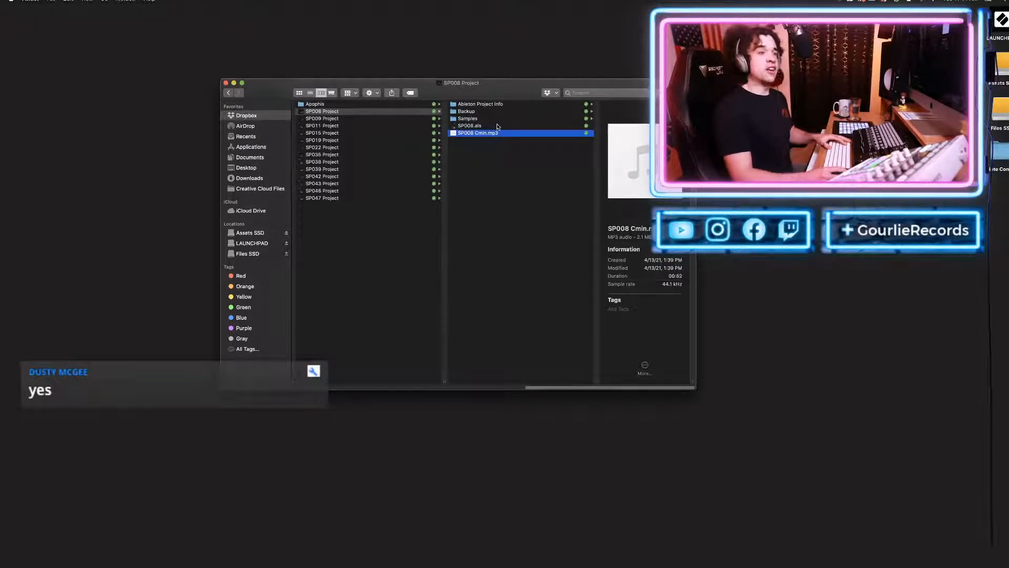
Listen to SP008 Cmin.mp3 in a Quick Look preview placed over the Finder window, and close the preview.
{"action": "key", "text": "super+Tab"}
{"action": "left_click_drag", "start_coordinate": [462, 1], "coordinate": [771, 146]}
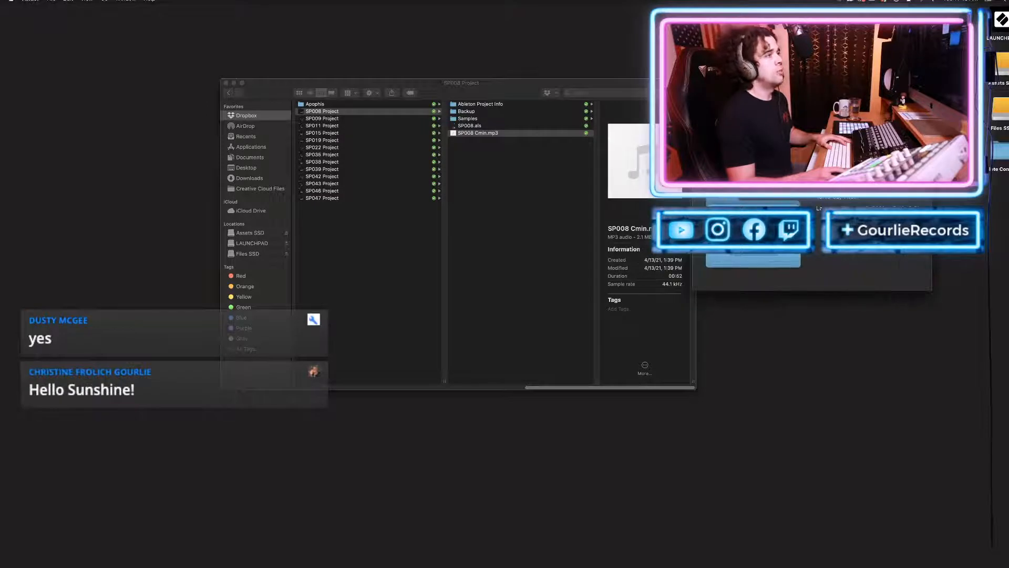
{"action": "key", "text": "space"}
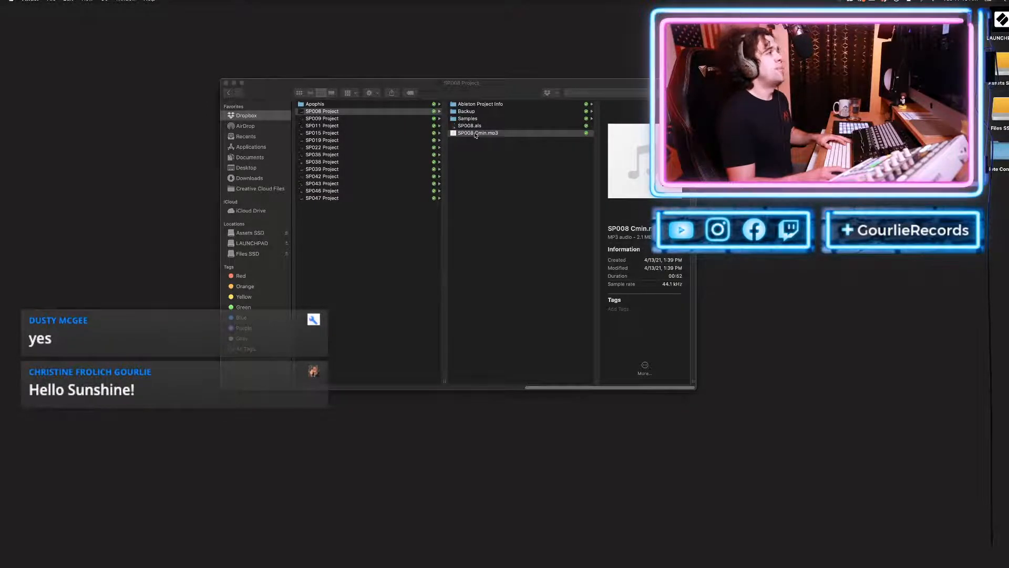
{"action": "left_click_drag", "start_coordinate": [491, 91], "coordinate": [486, 100]}
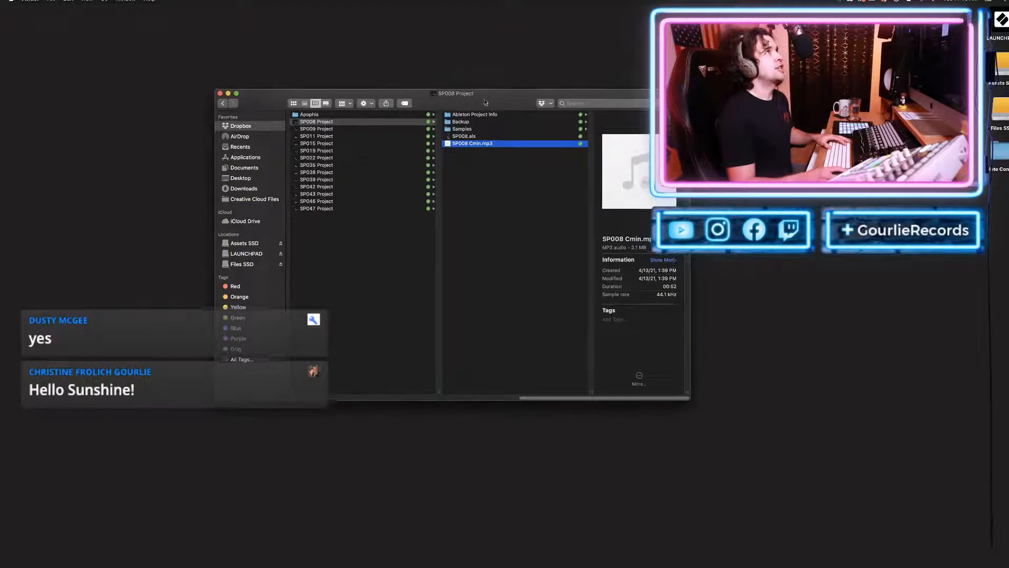
{"action": "left_click", "coordinate": [519, 208]}
{"action": "left_click", "coordinate": [477, 144]}
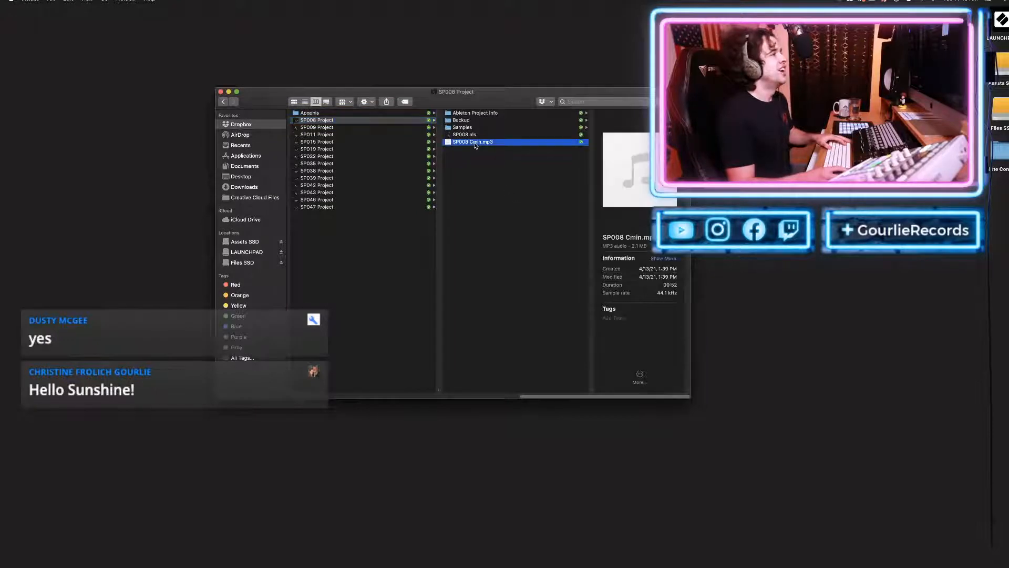
{"action": "key", "text": "space"}
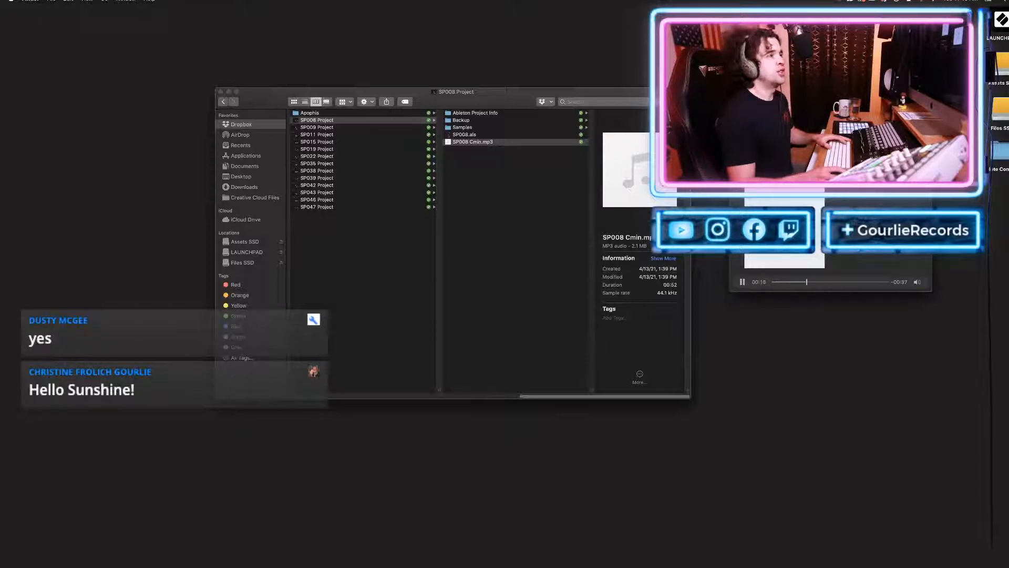
{"action": "left_click_drag", "start_coordinate": [841, 161], "coordinate": [798, 175]}
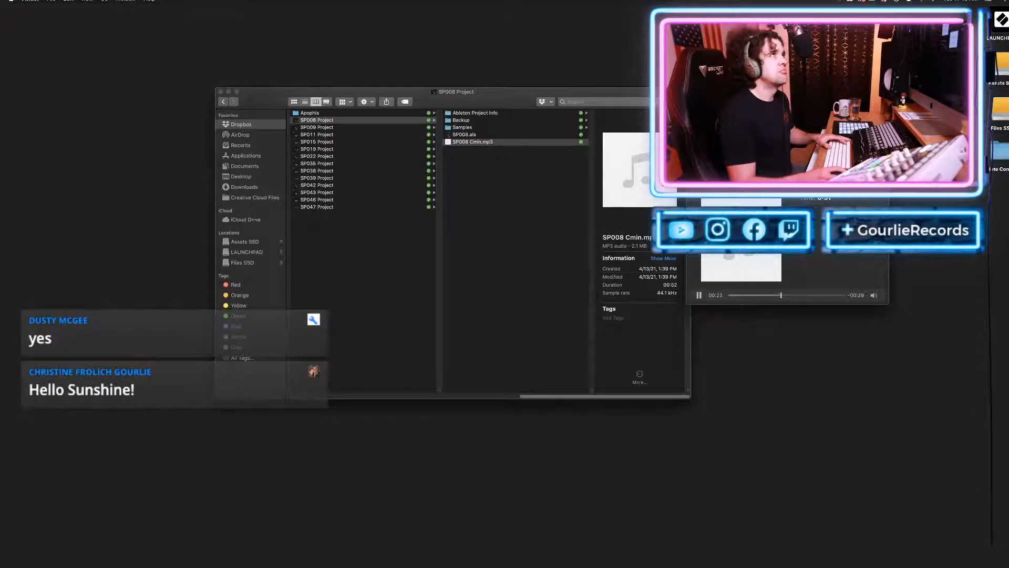
{"action": "left_click_drag", "start_coordinate": [767, 180], "coordinate": [507, 232]}
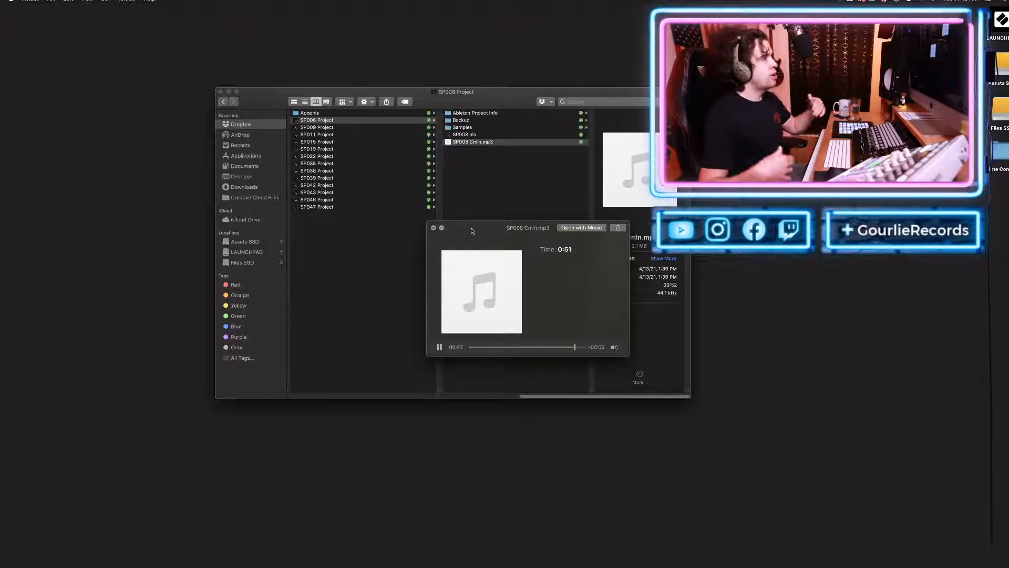
{"action": "key", "text": "space"}
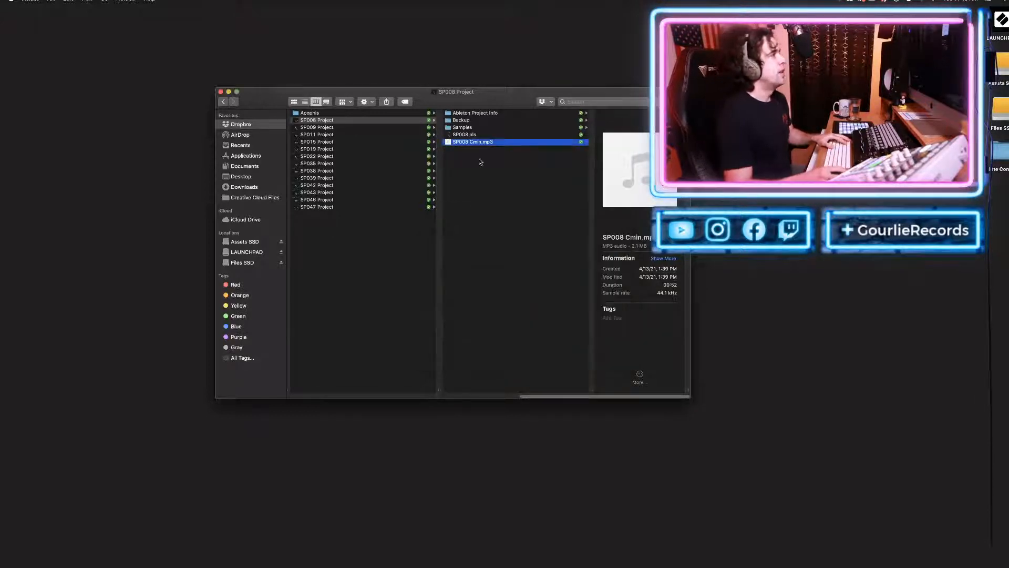
Open the SP009 Project folder and play SP009 - Dmin.mp3 in a Quick Look preview at reduced volume.
{"action": "left_click", "coordinate": [359, 129]}
{"action": "left_click_drag", "start_coordinate": [447, 107], "coordinate": [380, 105]}
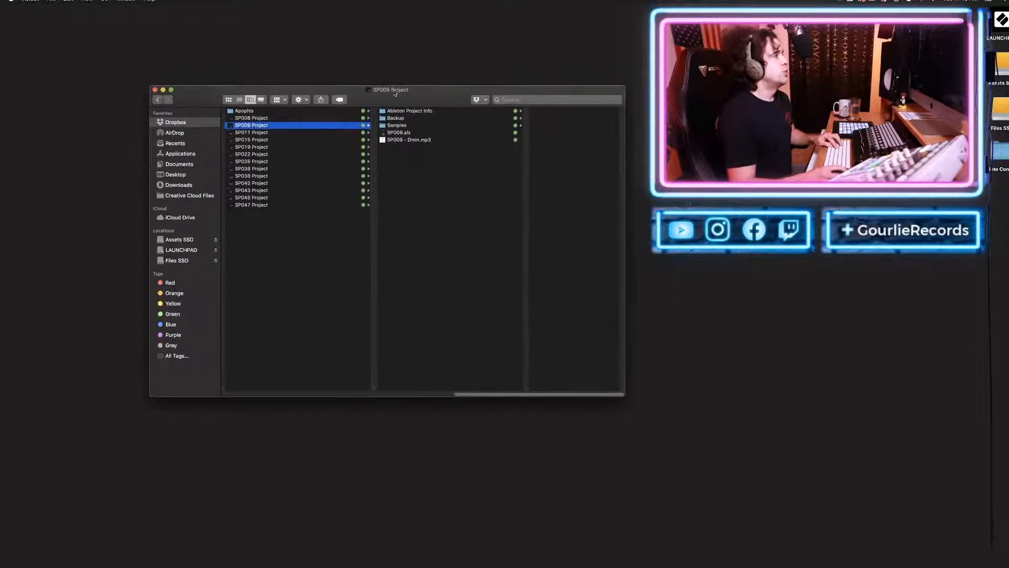
{"action": "left_click", "coordinate": [403, 140]}
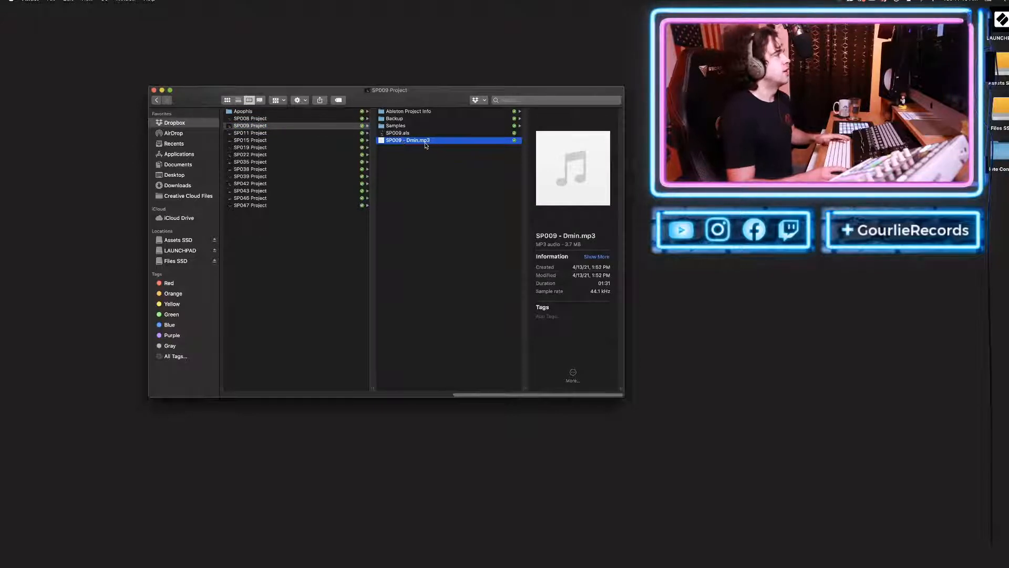
{"action": "key", "text": "space"}
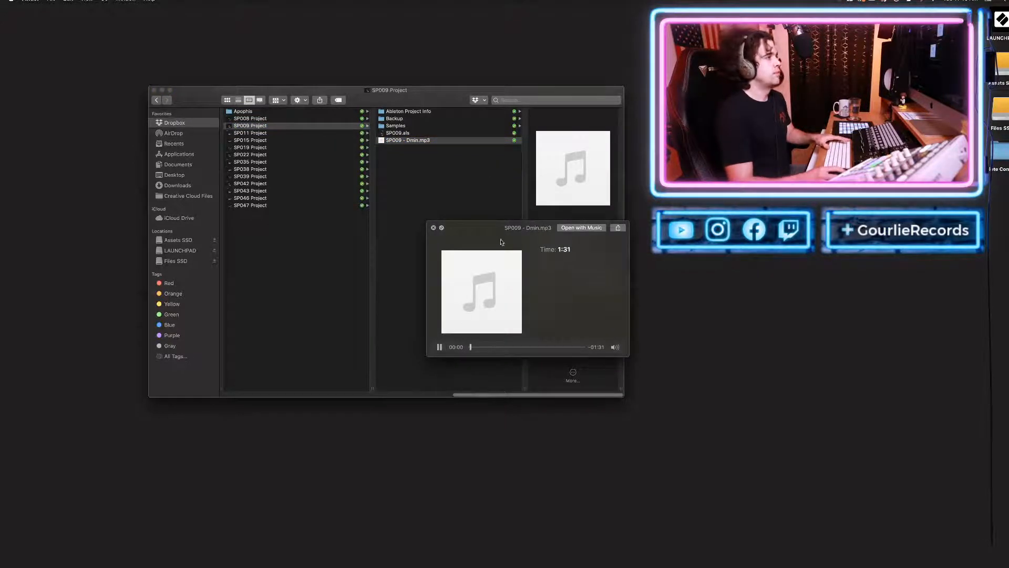
{"action": "mouse_move", "coordinate": [613, 332]}
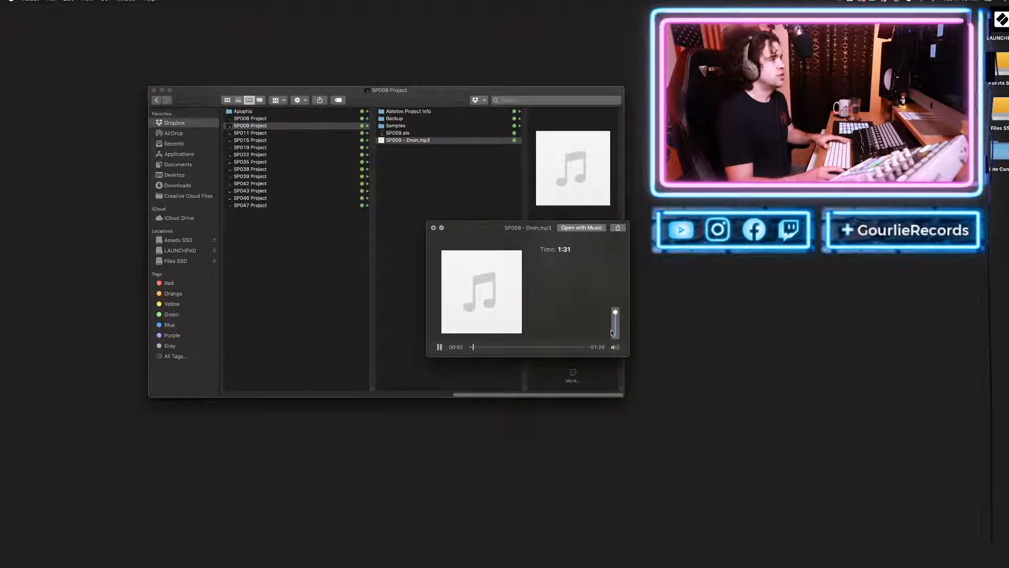
{"action": "left_click_drag", "start_coordinate": [616, 326], "coordinate": [616, 322]}
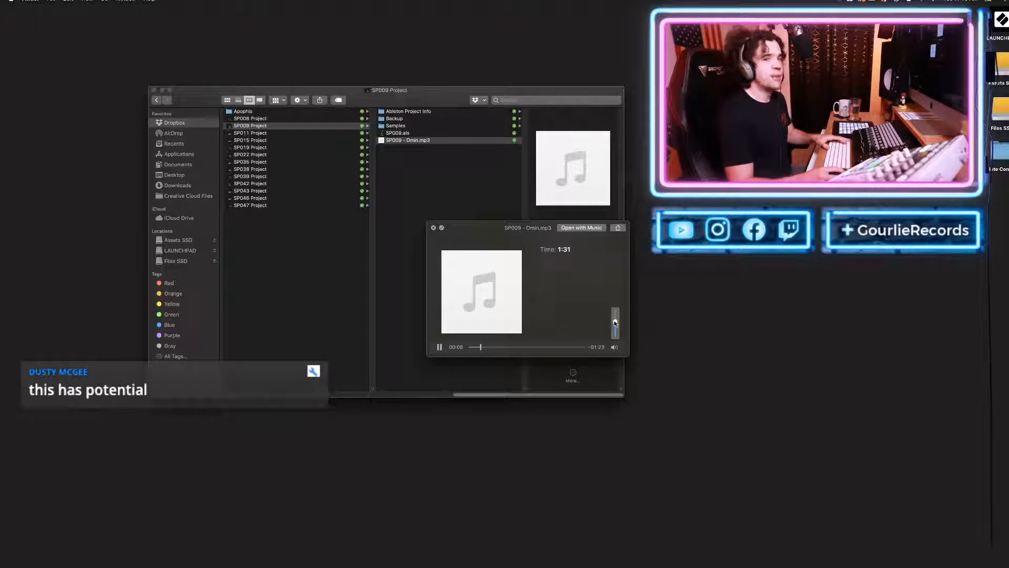
{"action": "left_click_drag", "start_coordinate": [503, 227], "coordinate": [486, 247]}
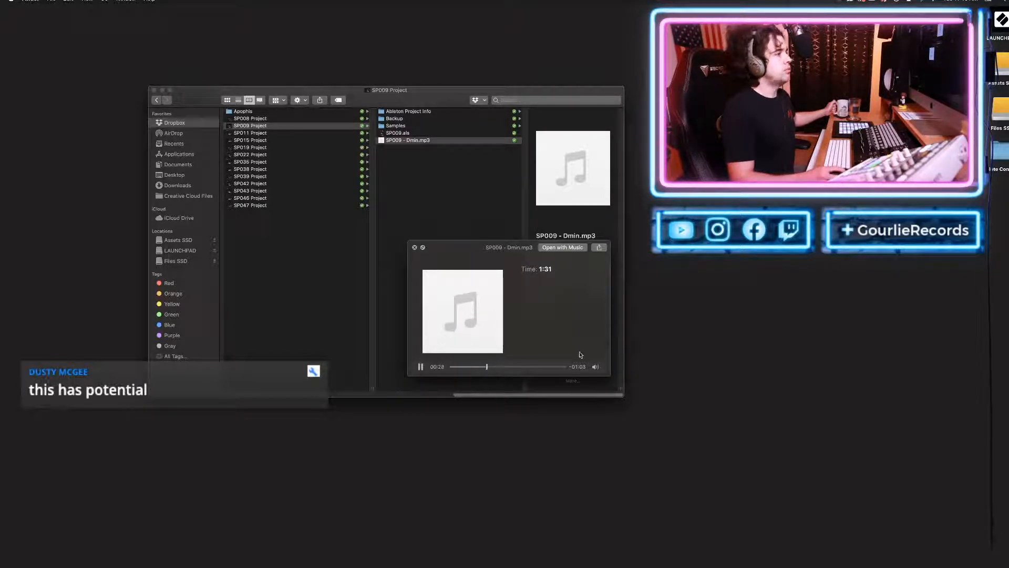
Listen to more of SP009 - Dmin.mp3 in its preview and close the preview.
{"action": "mouse_move", "coordinate": [595, 366]}
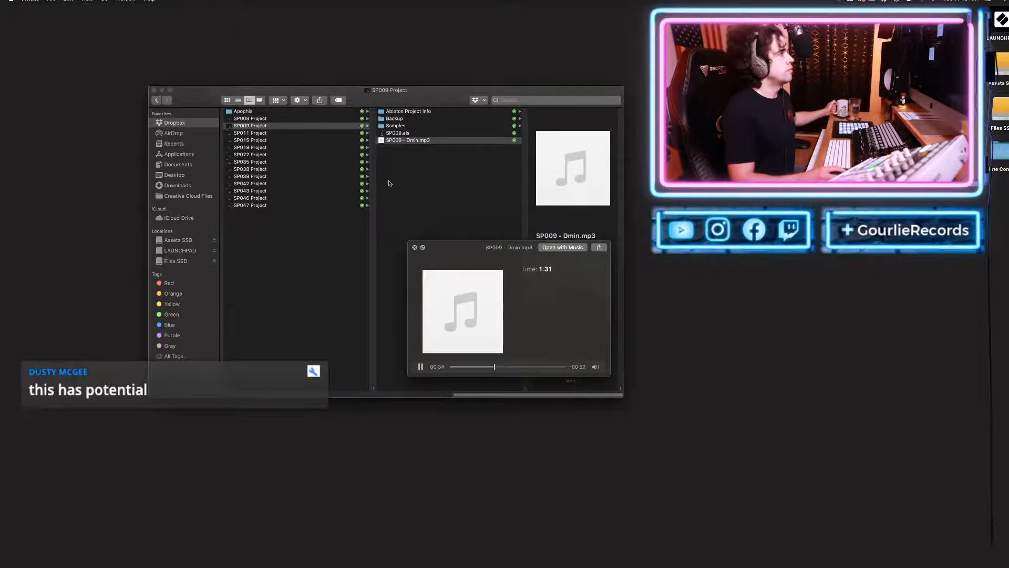
{"action": "mouse_move", "coordinate": [3, 263]}
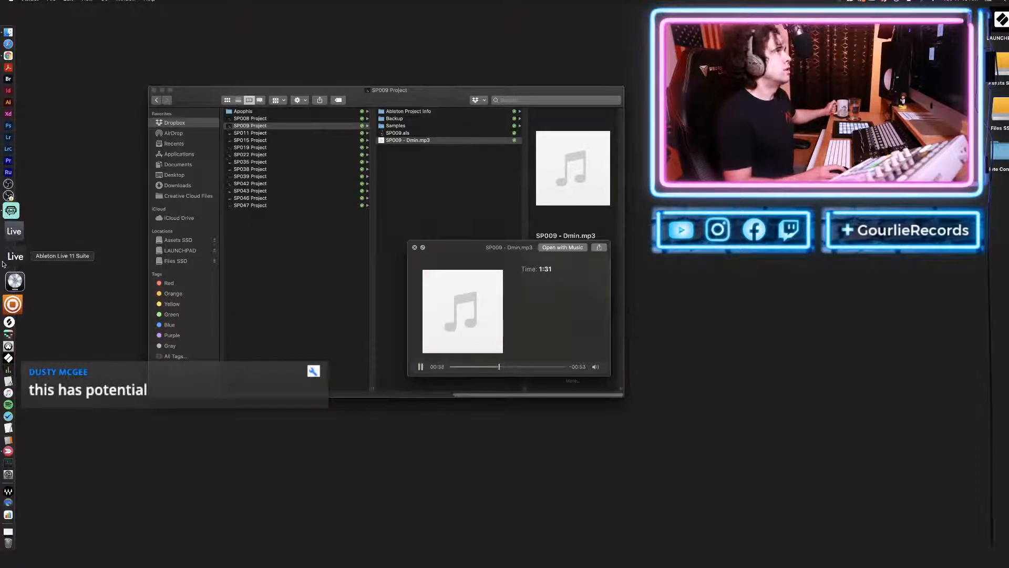
{"action": "left_click", "coordinate": [415, 248]}
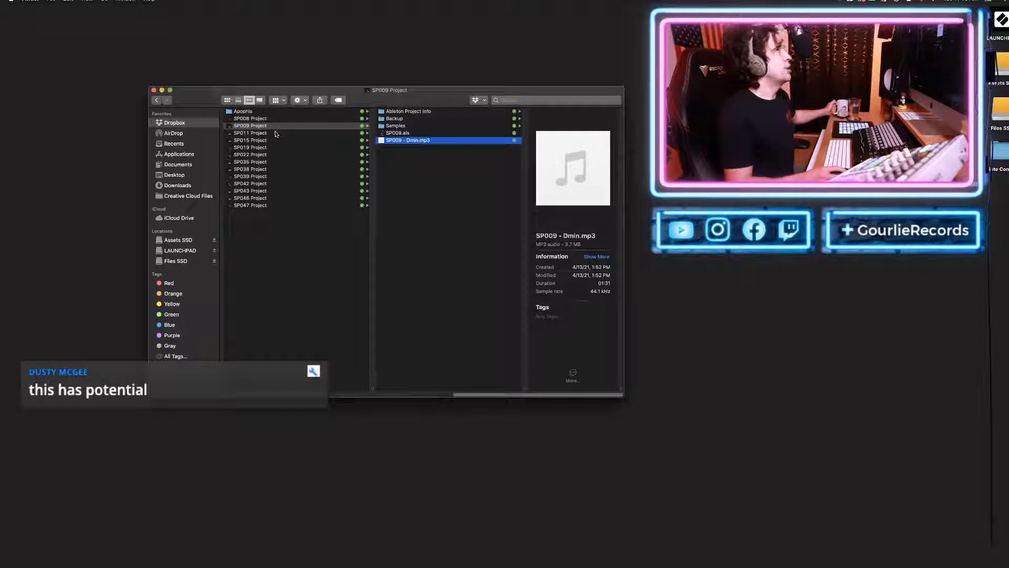
Open the SP011 Project folder, listen to SP011.mp3 in a Quick Look preview, and close the preview.
{"action": "left_click", "coordinate": [258, 133]}
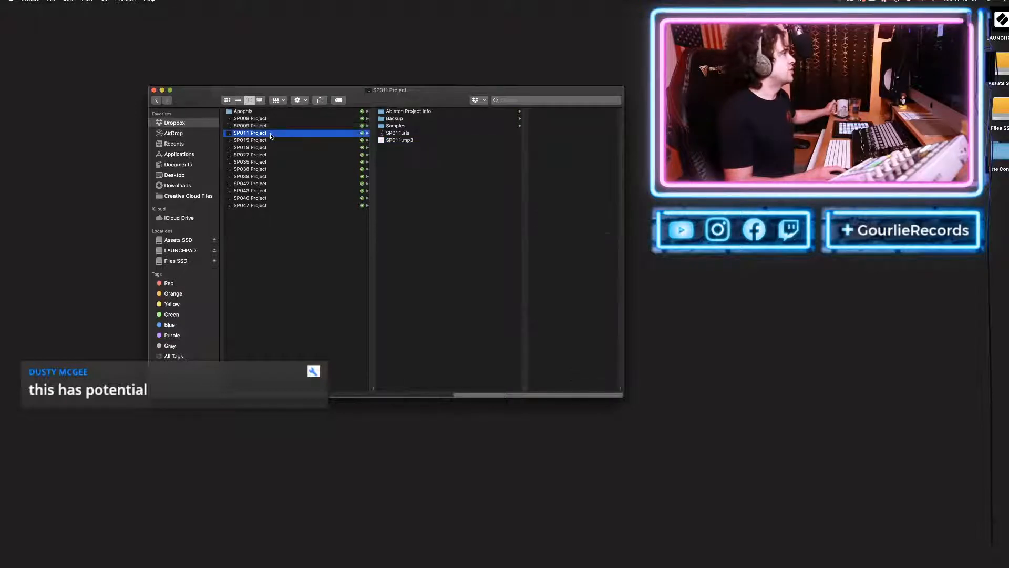
{"action": "left_click", "coordinate": [401, 140]}
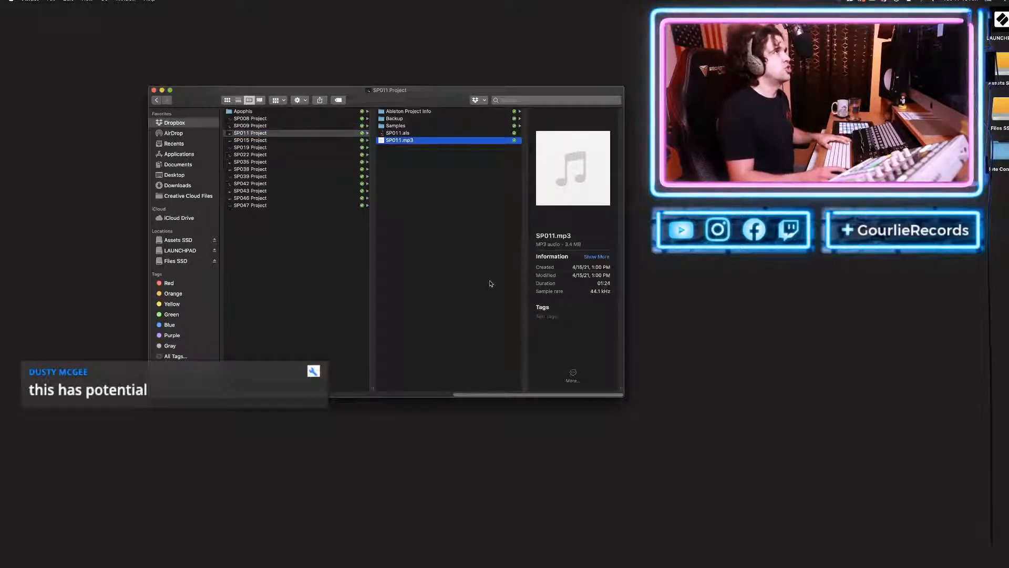
{"action": "key", "text": "space"}
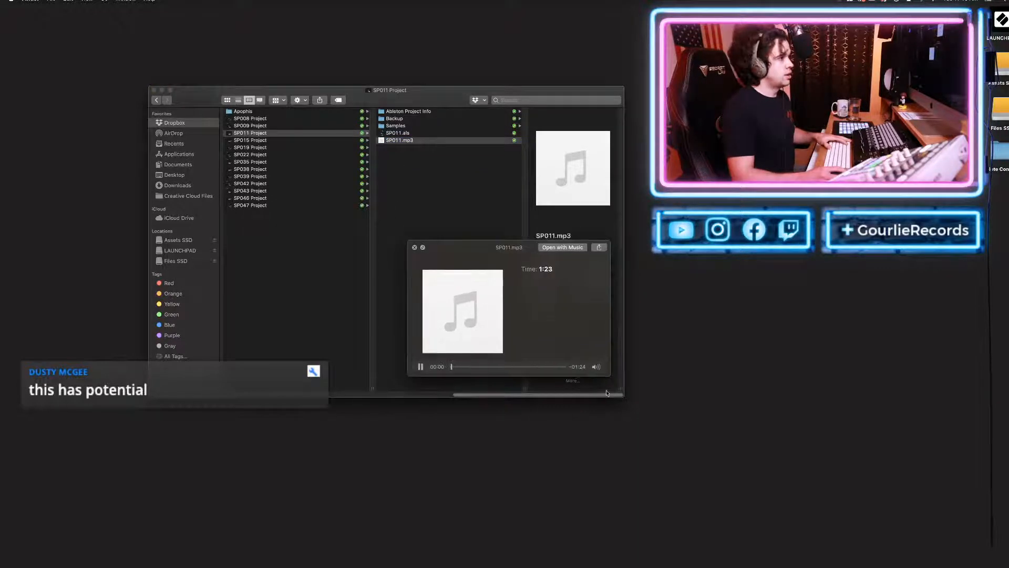
{"action": "left_click_drag", "start_coordinate": [597, 332], "coordinate": [598, 346]}
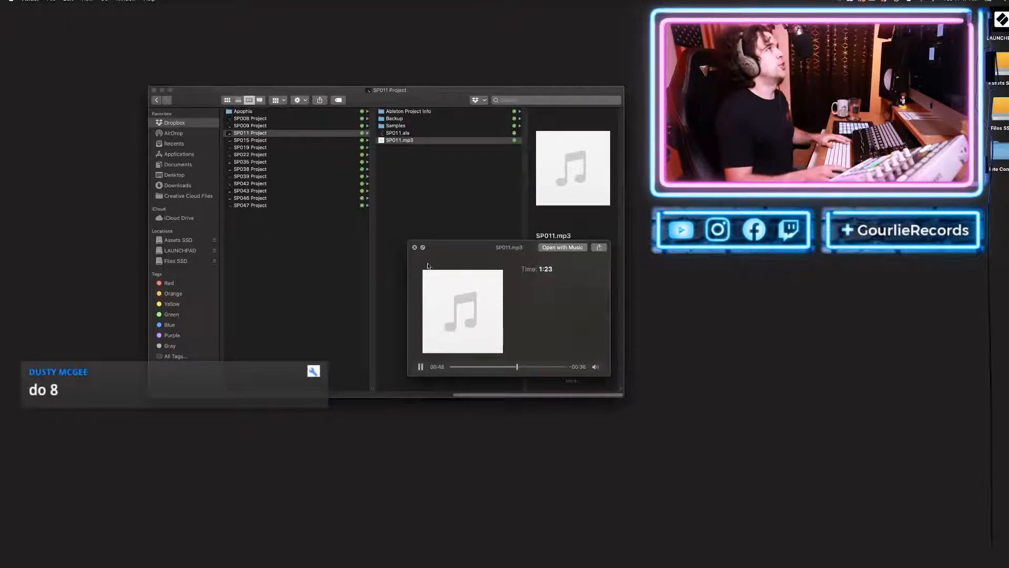
{"action": "left_click", "coordinate": [415, 247]}
Open the Ableton Live set SP008.als from the SP008 Project folder.
{"action": "left_click", "coordinate": [271, 119]}
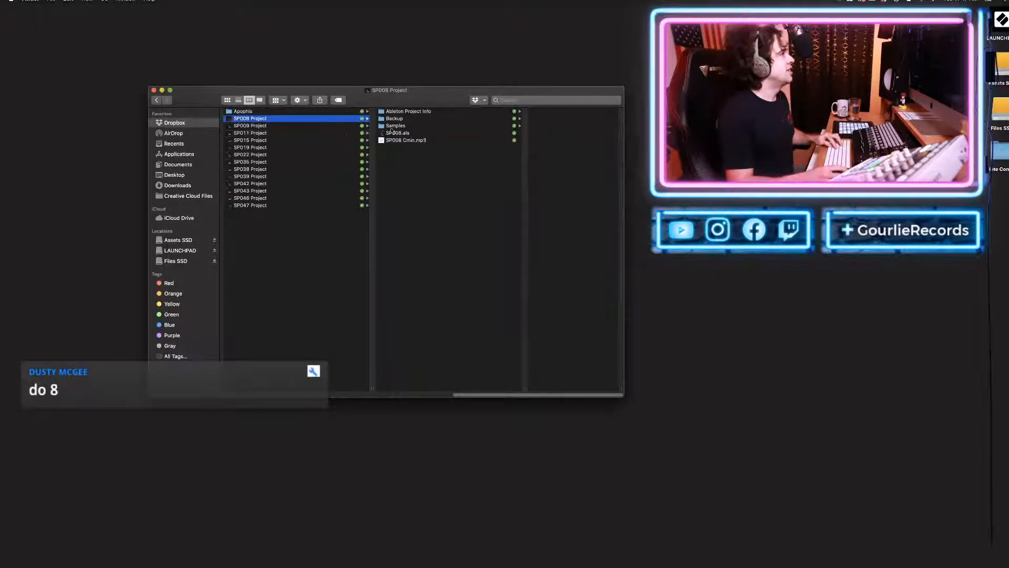
{"action": "double_click", "coordinate": [401, 134]}
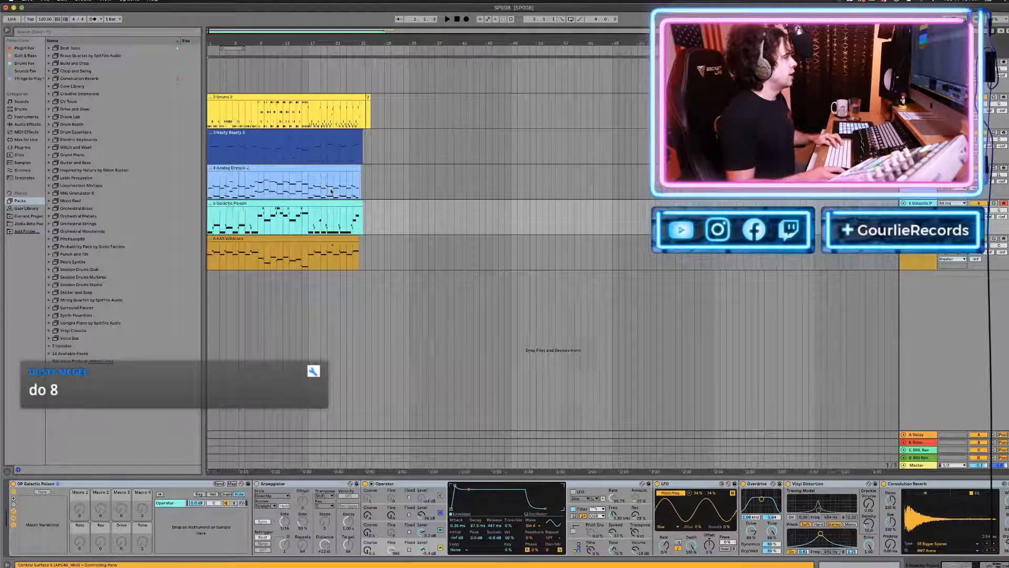
Delete the short leftover clip at the end of the Drums track and return the song position to the start.
{"action": "scroll", "coordinate": [331, 191], "scroll_direction": "up", "scroll_amount": 5}
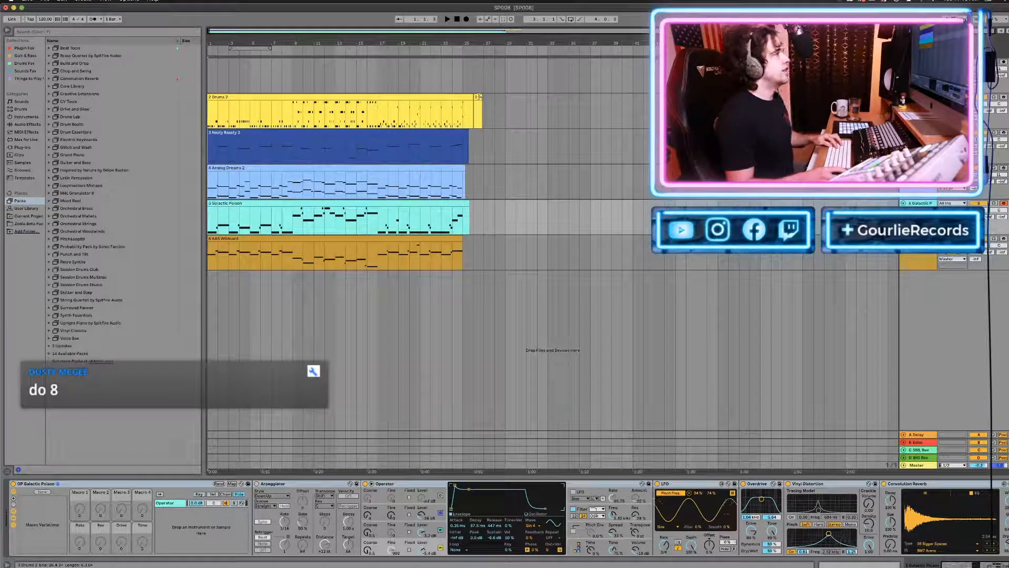
{"action": "left_click", "coordinate": [479, 101]}
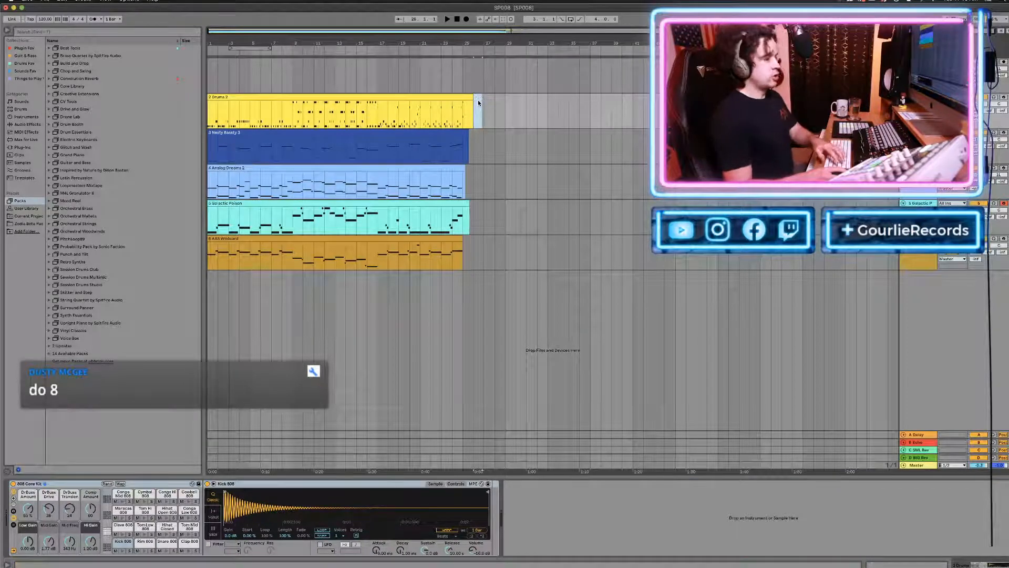
{"action": "left_click", "coordinate": [460, 21]}
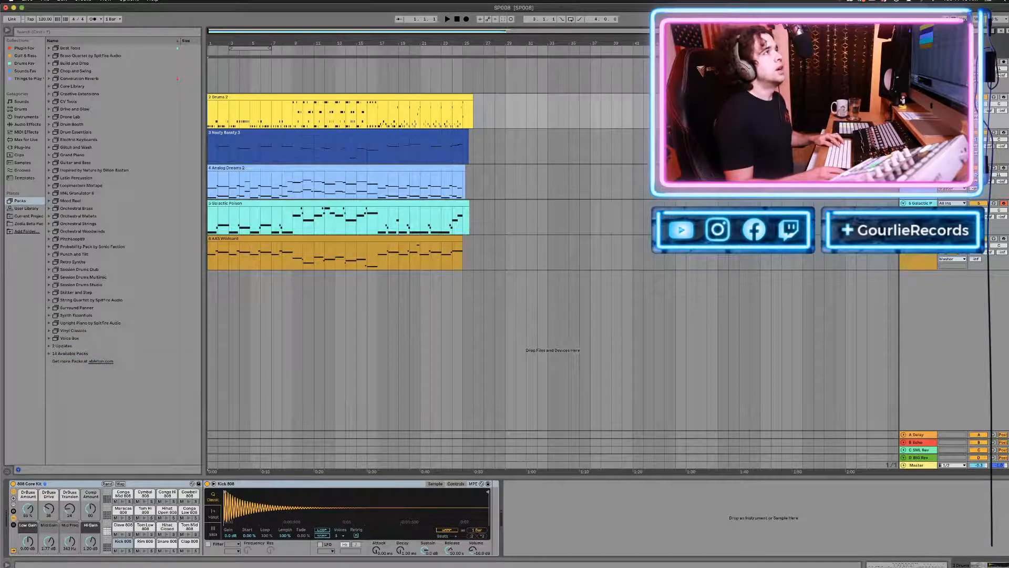
Play the SP008 arrangement from the start to review it, and stop playback.
{"action": "left_click", "coordinate": [568, 179]}
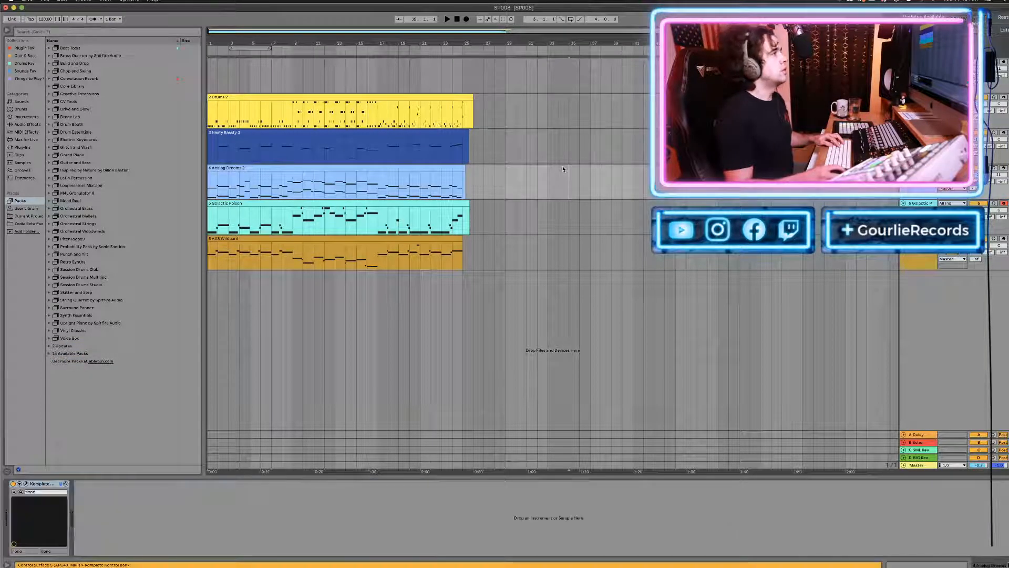
{"action": "left_click", "coordinate": [457, 18]}
{"action": "key", "text": "space"}
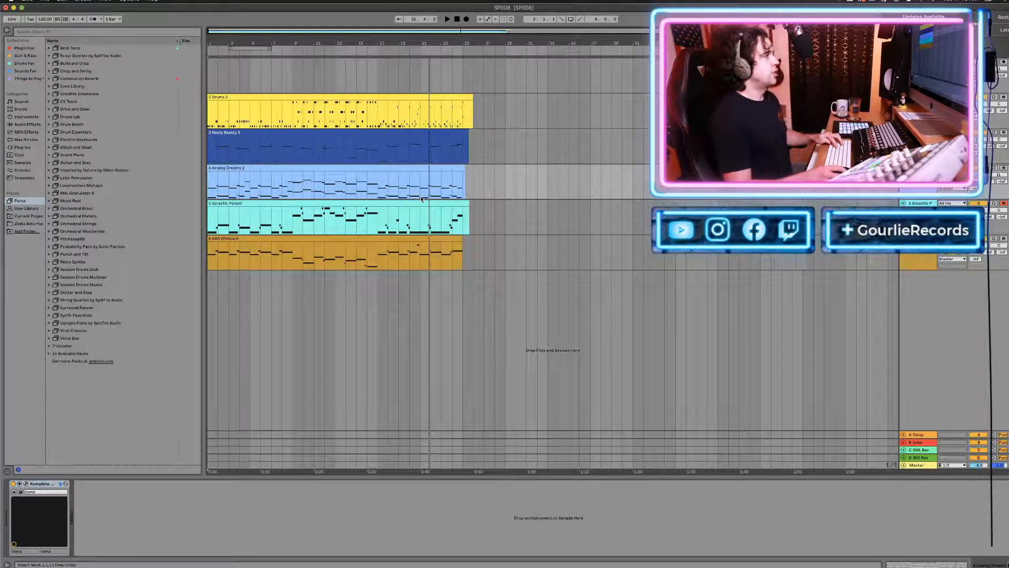
{"action": "scroll", "coordinate": [400, 184], "scroll_direction": "up", "scroll_amount": 5}
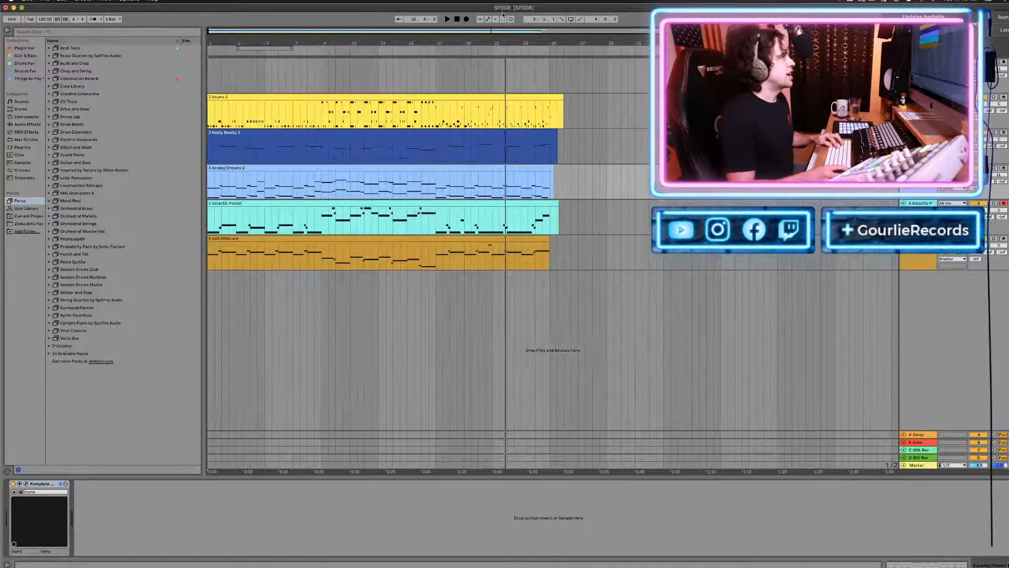
{"action": "left_click", "coordinate": [459, 20]}
{"action": "key", "text": "space"}
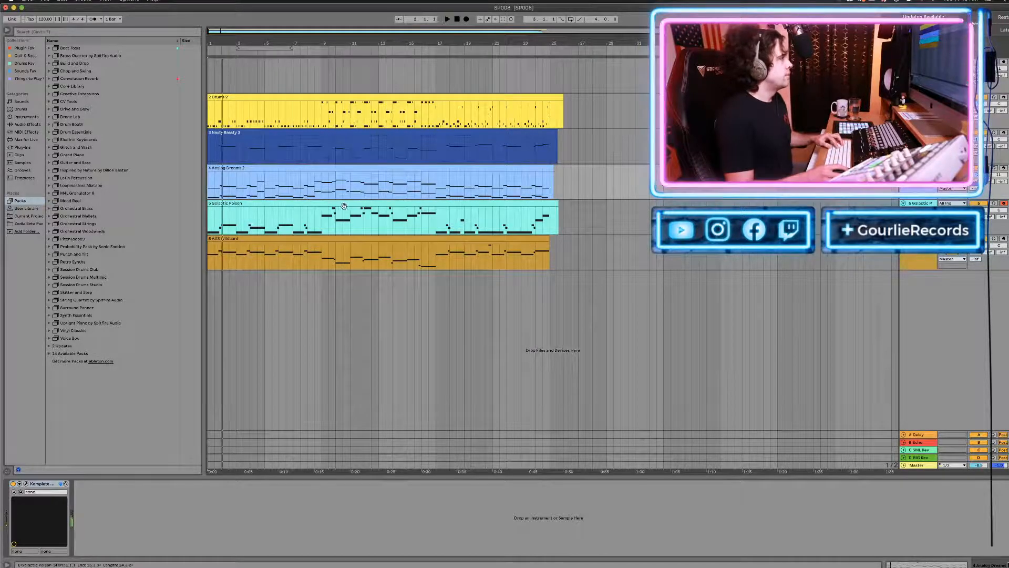
{"action": "key", "text": "space"}
Split the Drums clip at bars 9 and 17.
{"action": "left_click", "coordinate": [264, 100]}
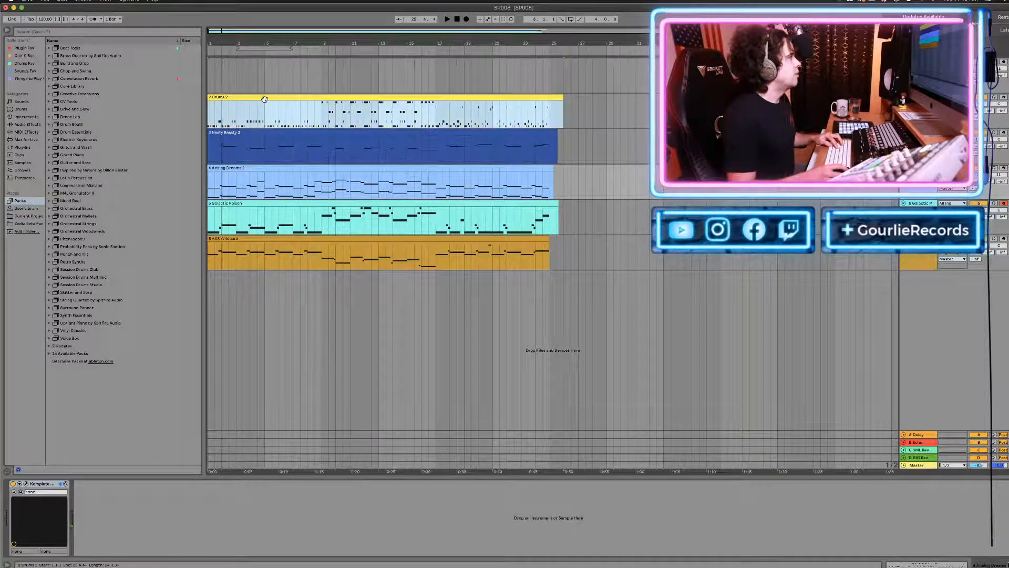
{"action": "scroll", "coordinate": [292, 107], "scroll_direction": "up", "scroll_amount": 5}
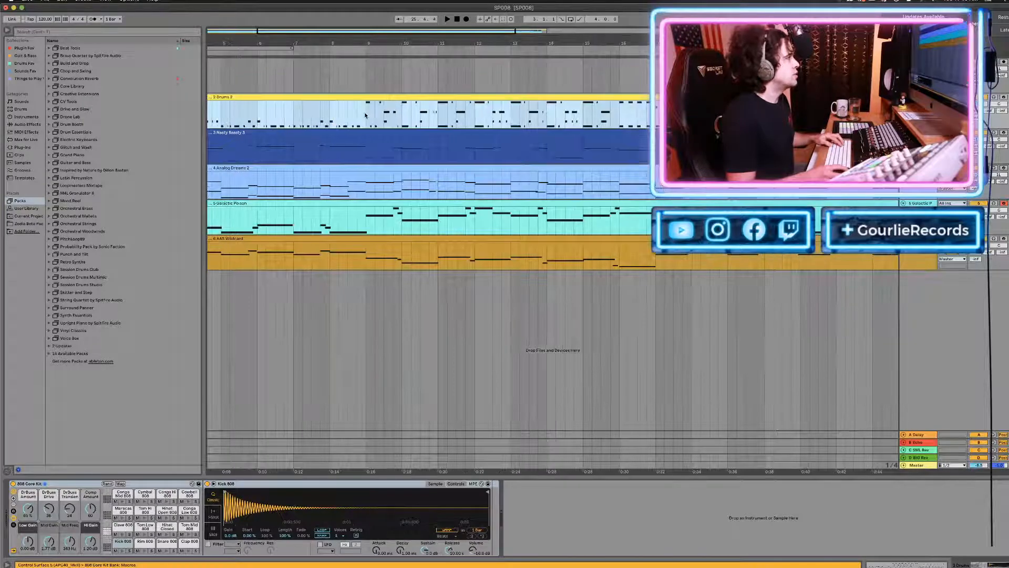
{"action": "left_click", "coordinate": [365, 115]}
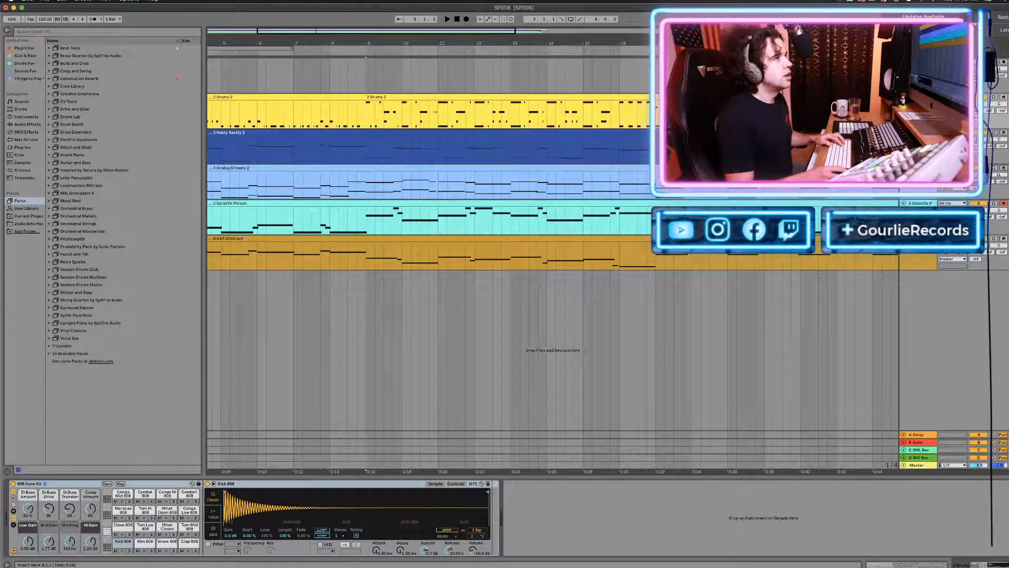
{"action": "left_click", "coordinate": [656, 115]}
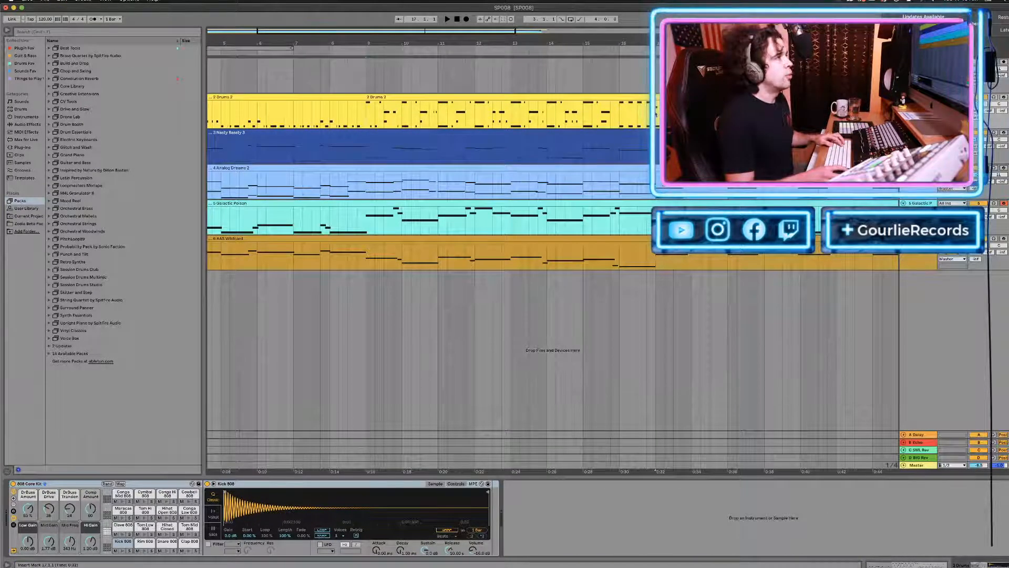
Split the Nasty Beasty, Analog Dreams, Galactic Poison and AAS Wildcard clips at bars 9 and 17, and make the Galactic Poison track taller.
{"action": "left_click", "coordinate": [366, 162]}
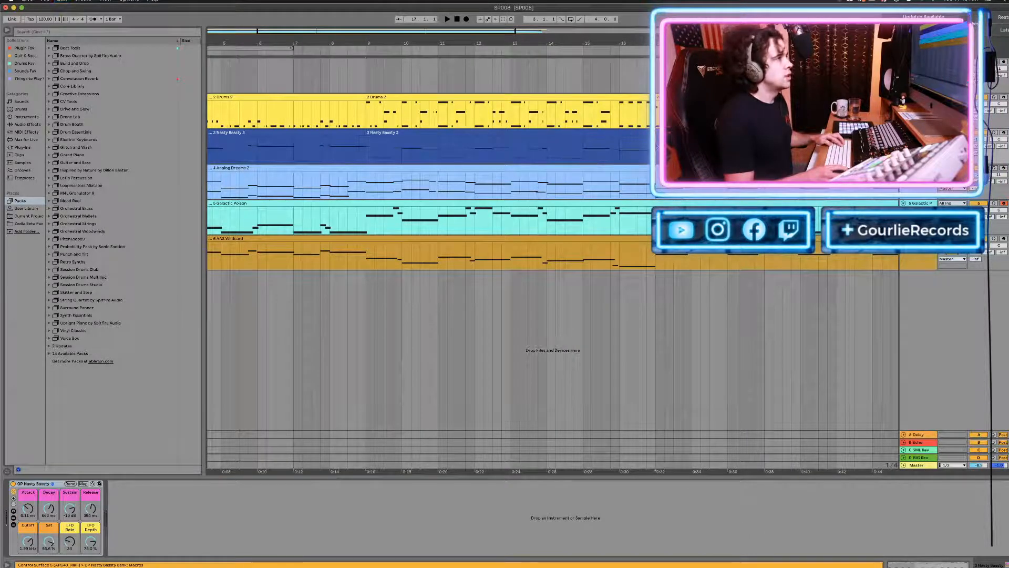
{"action": "left_click", "coordinate": [366, 190]}
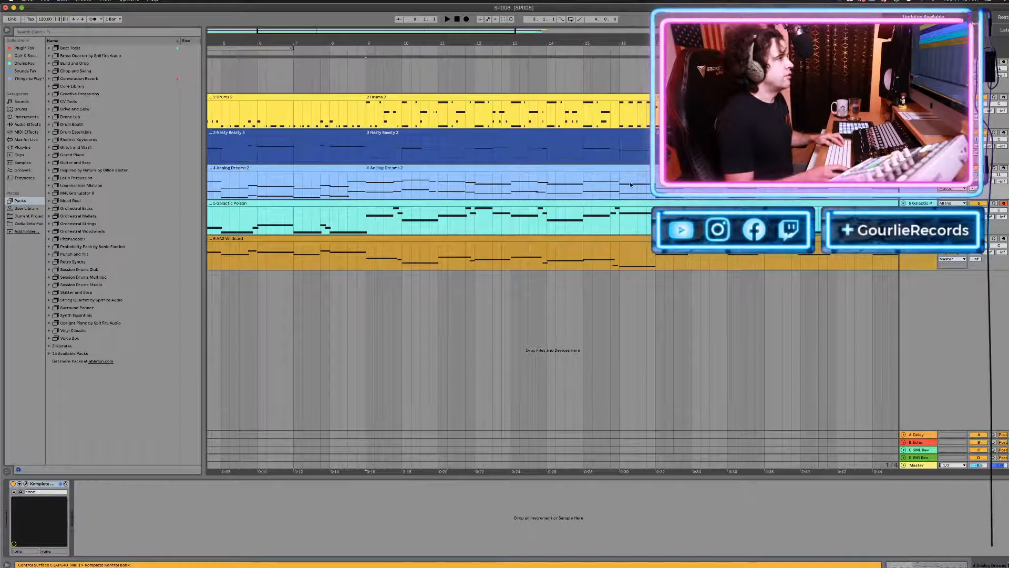
{"action": "left_click", "coordinate": [362, 224]}
{"action": "left_click", "coordinate": [645, 219]}
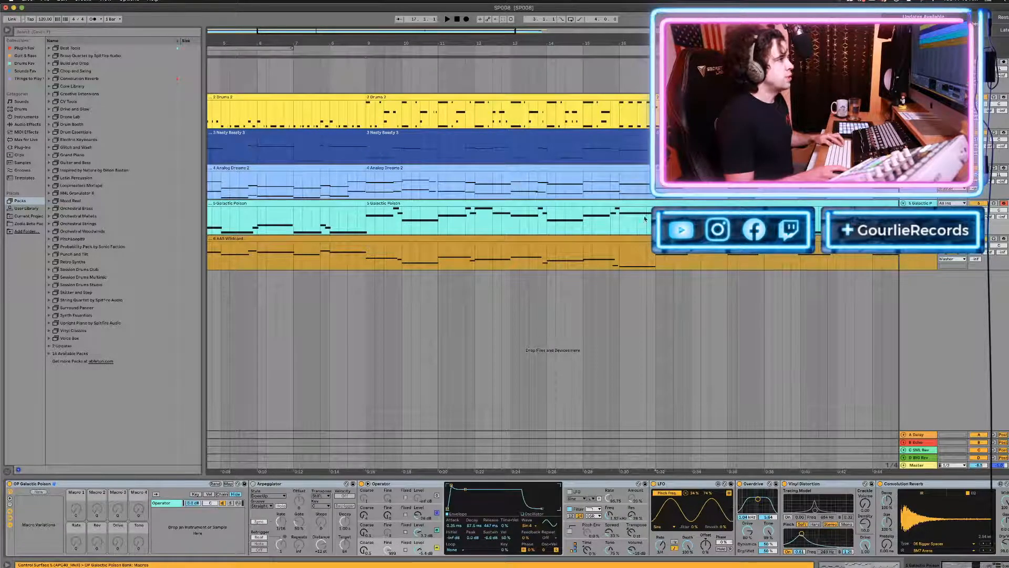
{"action": "left_click", "coordinate": [365, 254]}
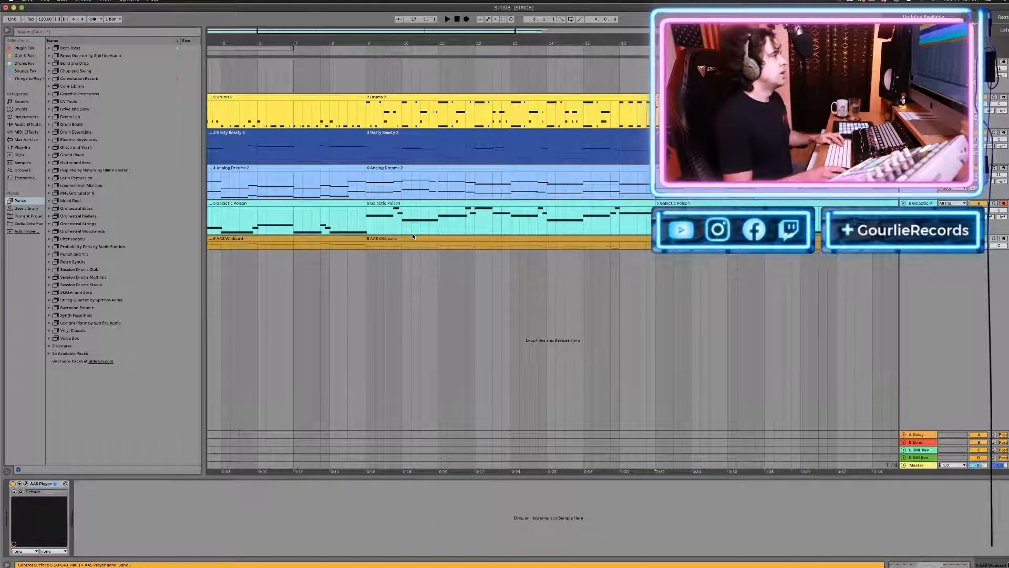
{"action": "left_click_drag", "start_coordinate": [413, 234], "coordinate": [413, 261]}
{"action": "scroll", "coordinate": [501, 208], "scroll_direction": "down", "scroll_amount": 6}
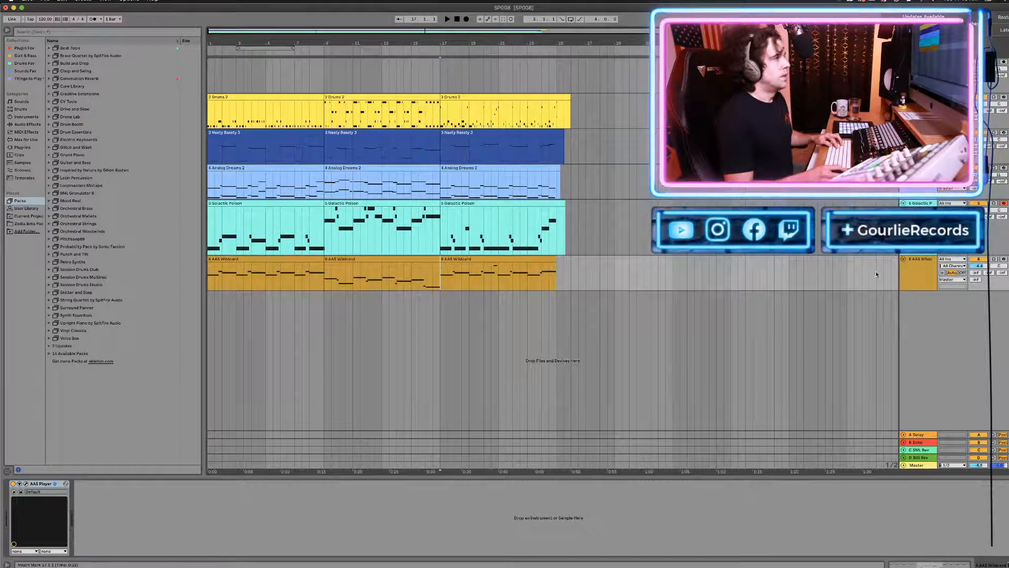
Select the AAS Wildcard track, play the song's opening, and check the mixer in Session View before returning to the arrangement.
{"action": "left_click", "coordinate": [929, 261]}
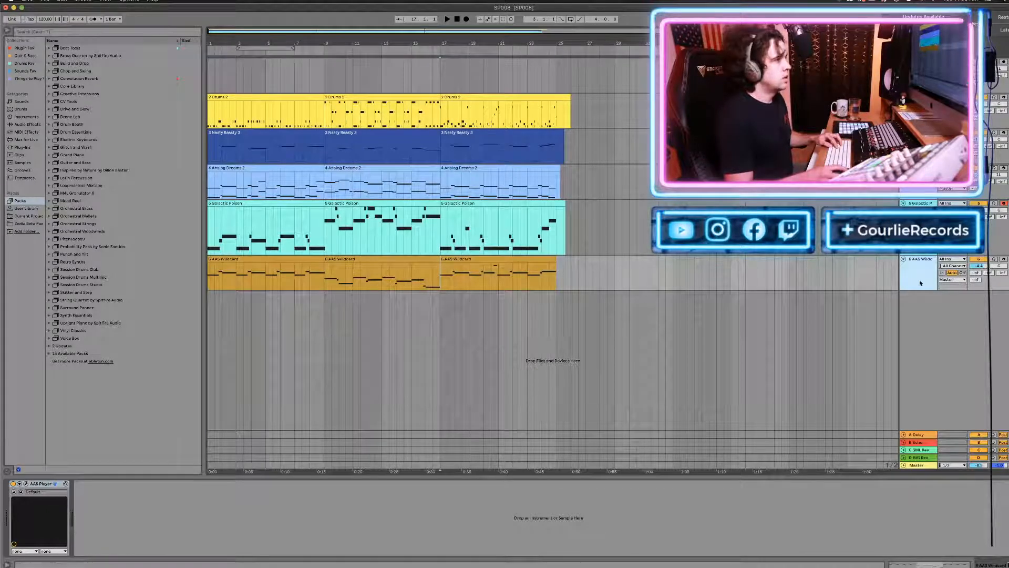
{"action": "key", "text": "space"}
{"action": "key", "text": "space"}
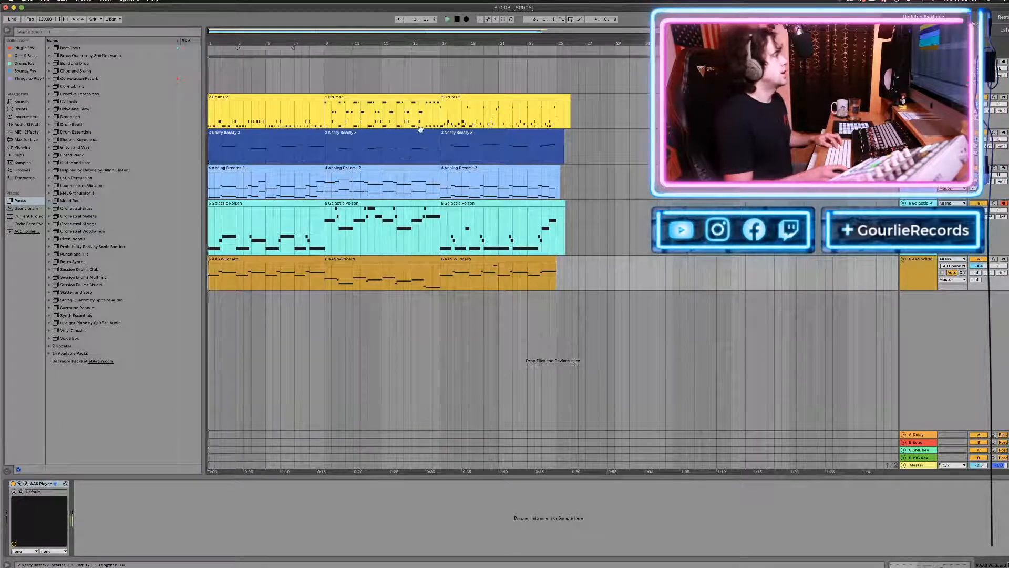
{"action": "key", "text": "space"}
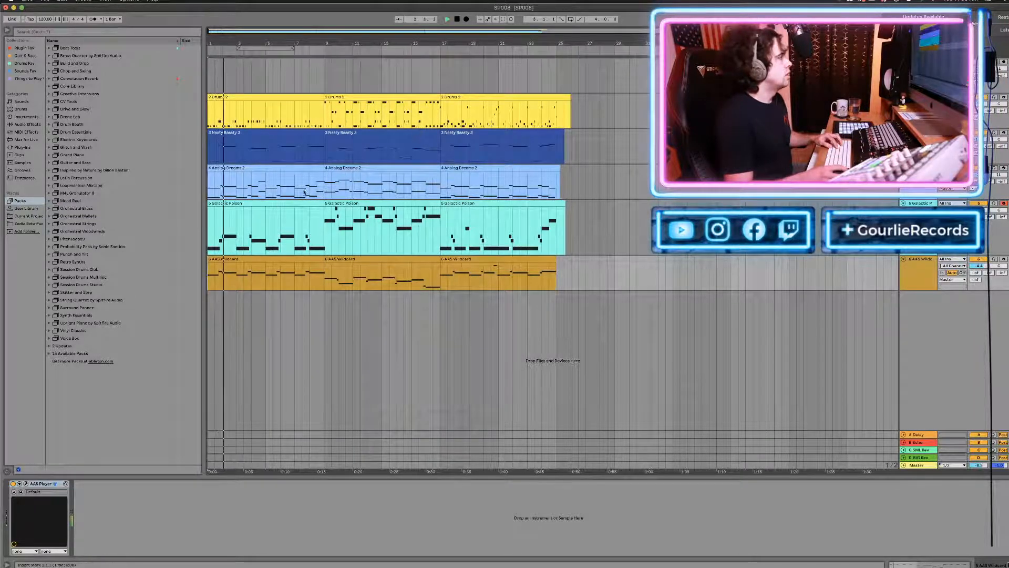
{"action": "key", "text": "space"}
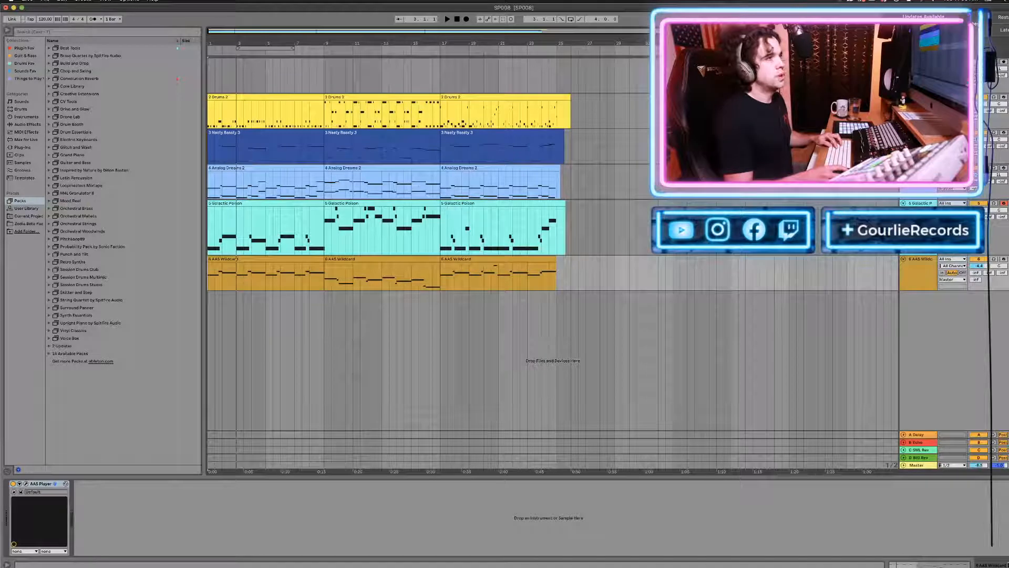
{"action": "key", "text": "Tab"}
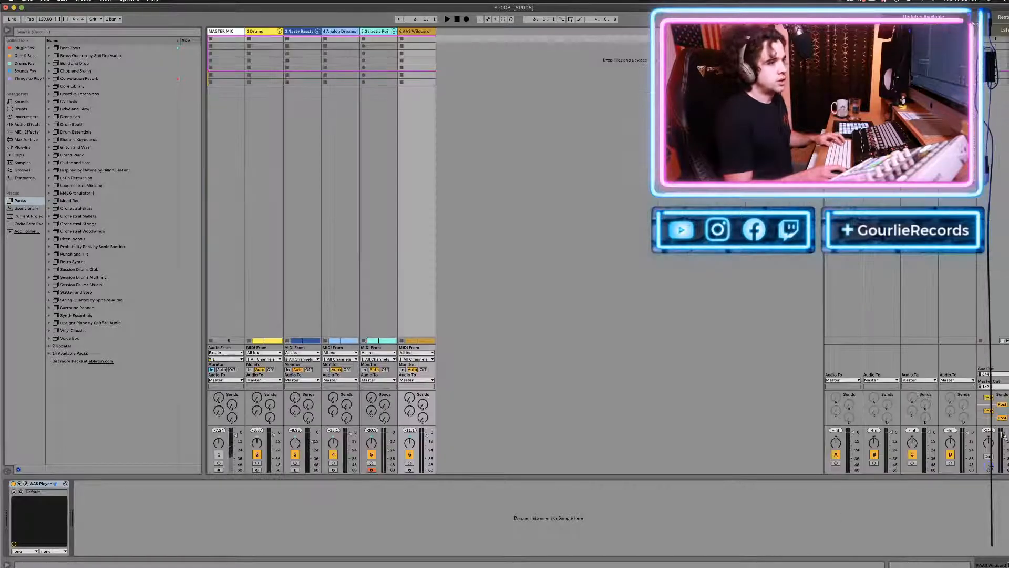
{"action": "key", "text": "Tab"}
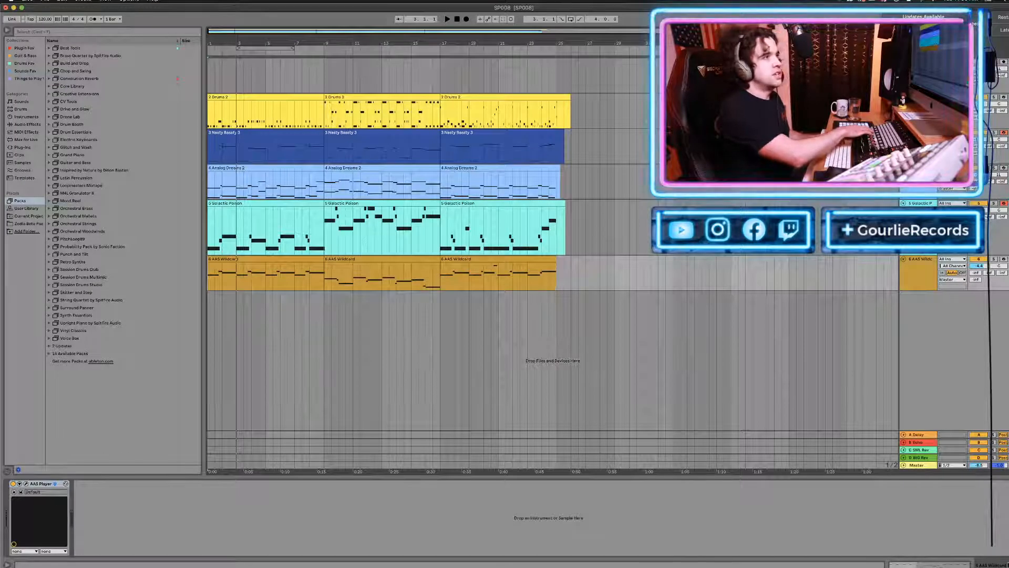
Play the song's opening repeatedly, soloing the Galactic Poison track and the AAS Wildcard track in turn.
{"action": "key", "text": "space"}
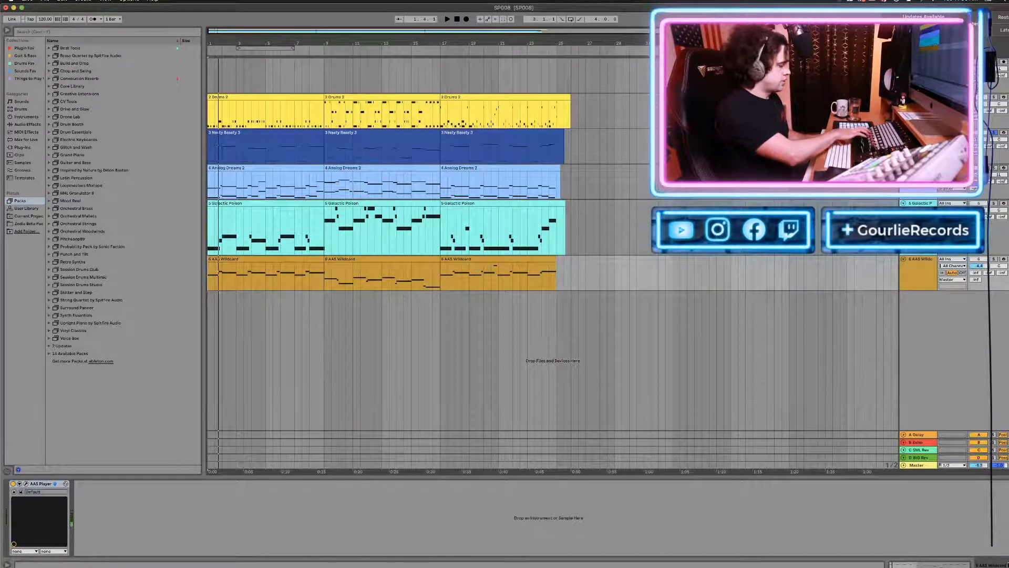
{"action": "key", "text": "space"}
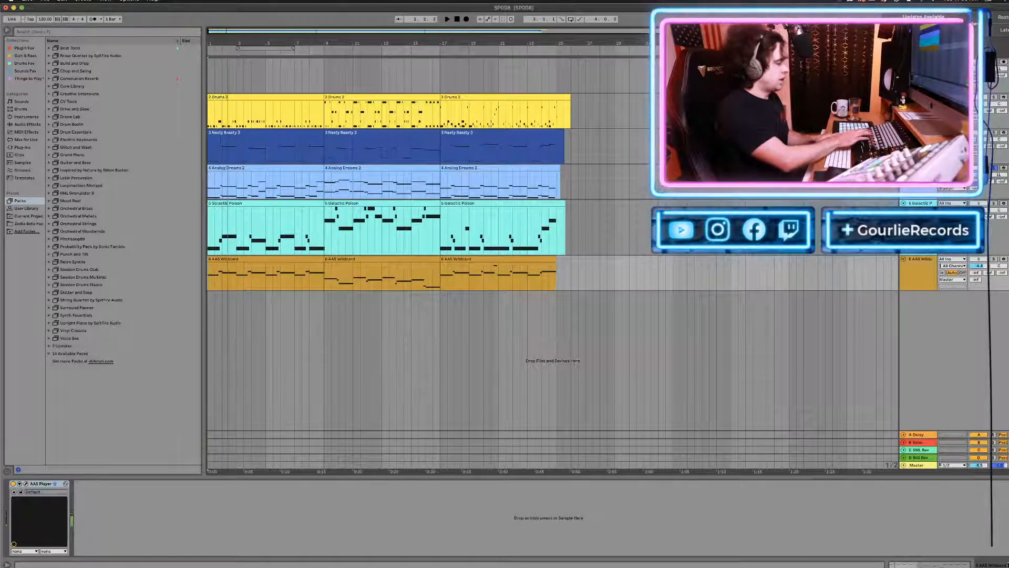
{"action": "key", "text": "space"}
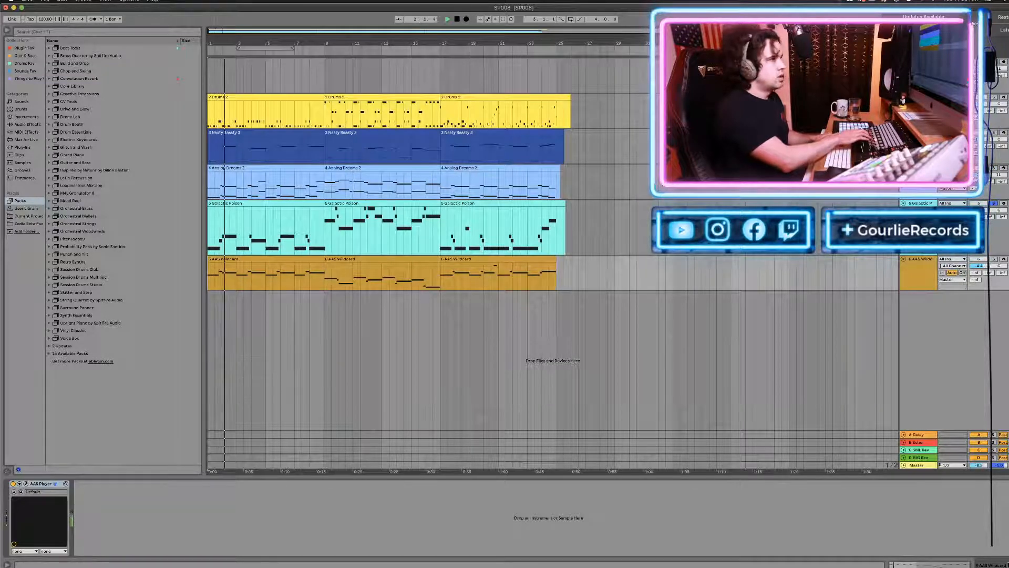
{"action": "key", "text": "s"}
{"action": "key", "text": "space"}
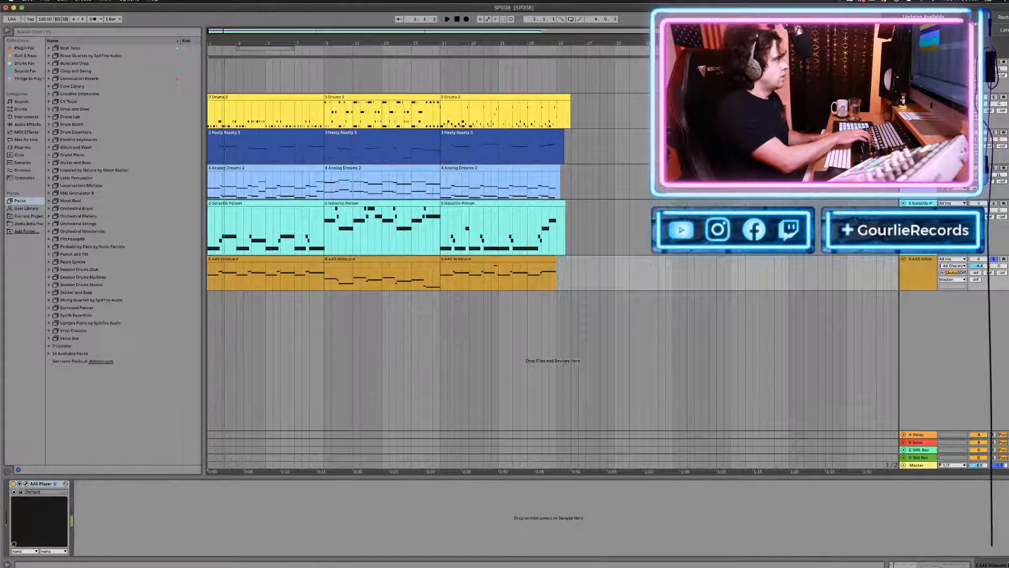
{"action": "left_click", "coordinate": [265, 209]}
{"action": "left_click", "coordinate": [459, 133], "text": "shift"}
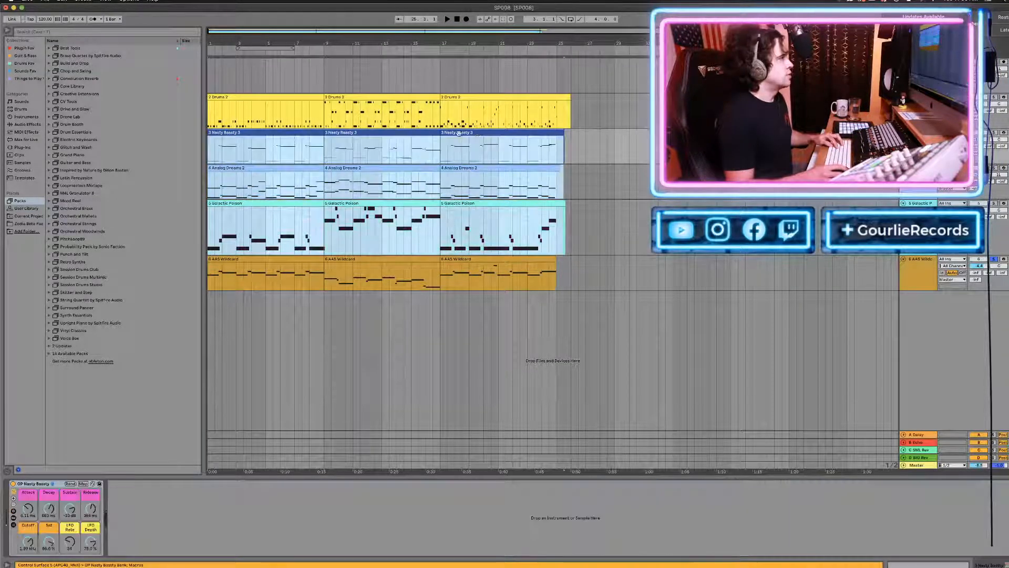
{"action": "left_click_drag", "start_coordinate": [255, 132], "coordinate": [372, 132]}
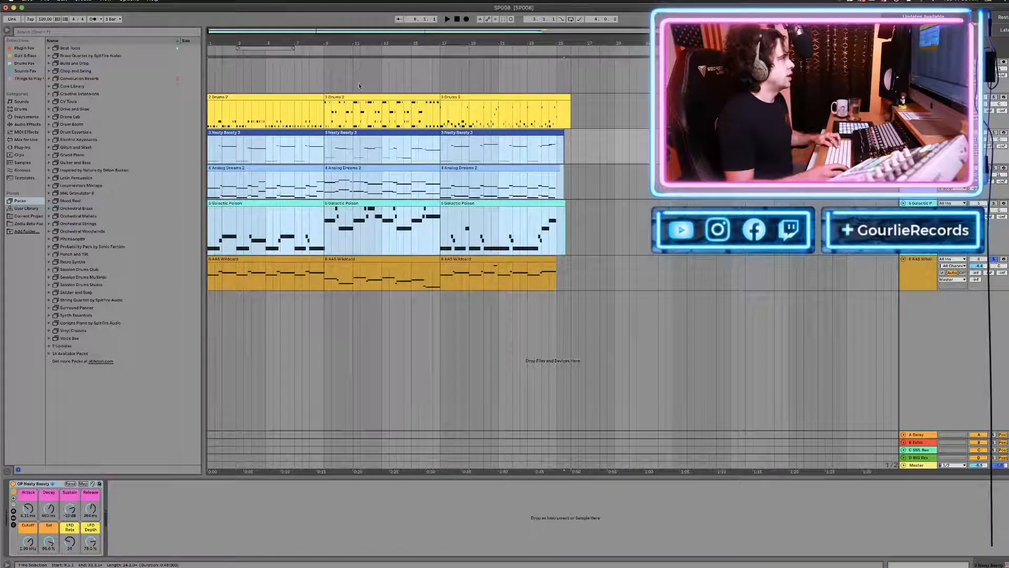
{"action": "left_click", "coordinate": [361, 97], "text": "shift"}
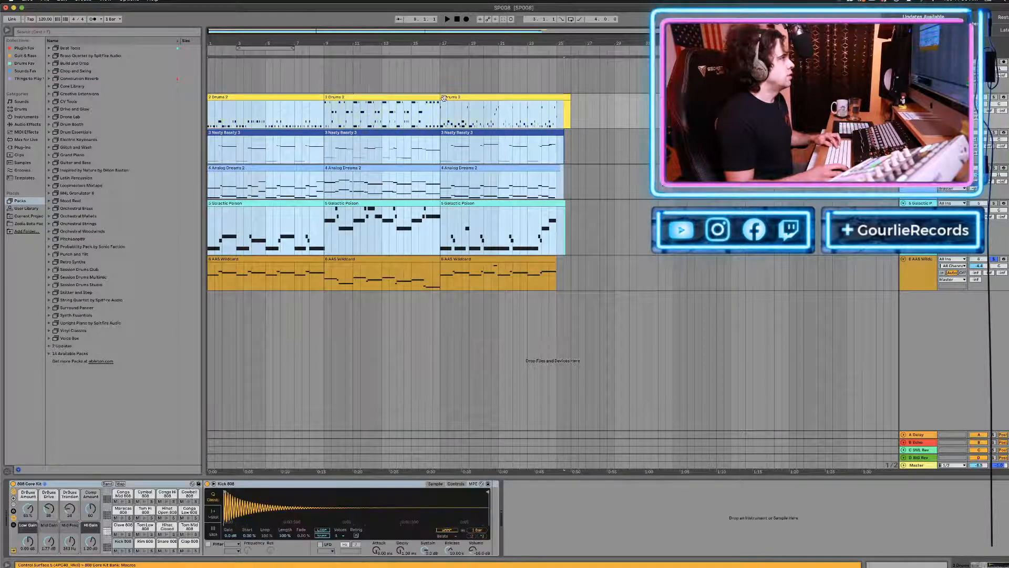
{"action": "left_click", "coordinate": [379, 259], "text": "shift"}
{"action": "left_click", "coordinate": [390, 334]}
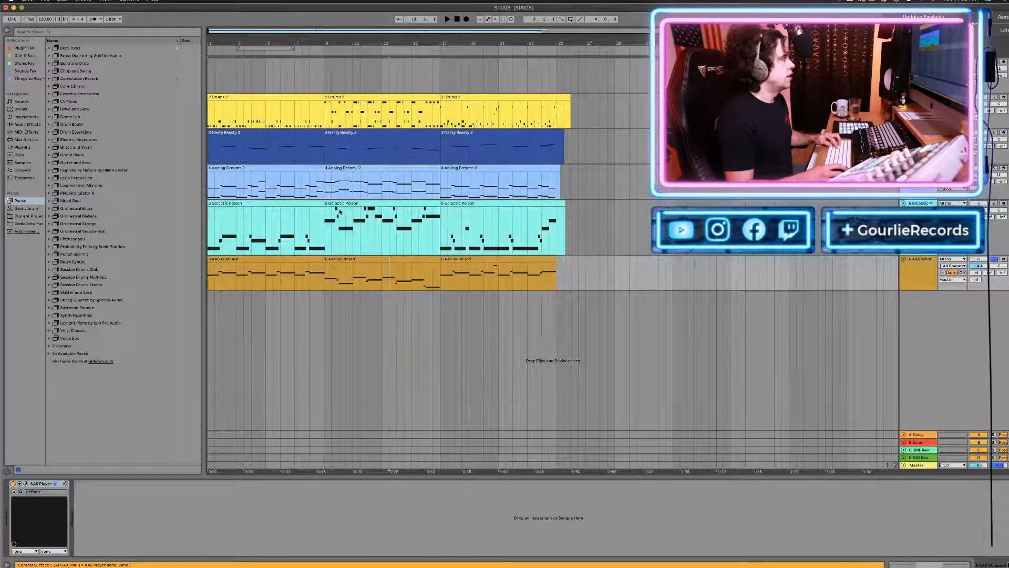
{"action": "left_click", "coordinate": [335, 260]}
{"action": "left_click", "coordinate": [458, 259], "text": "shift"}
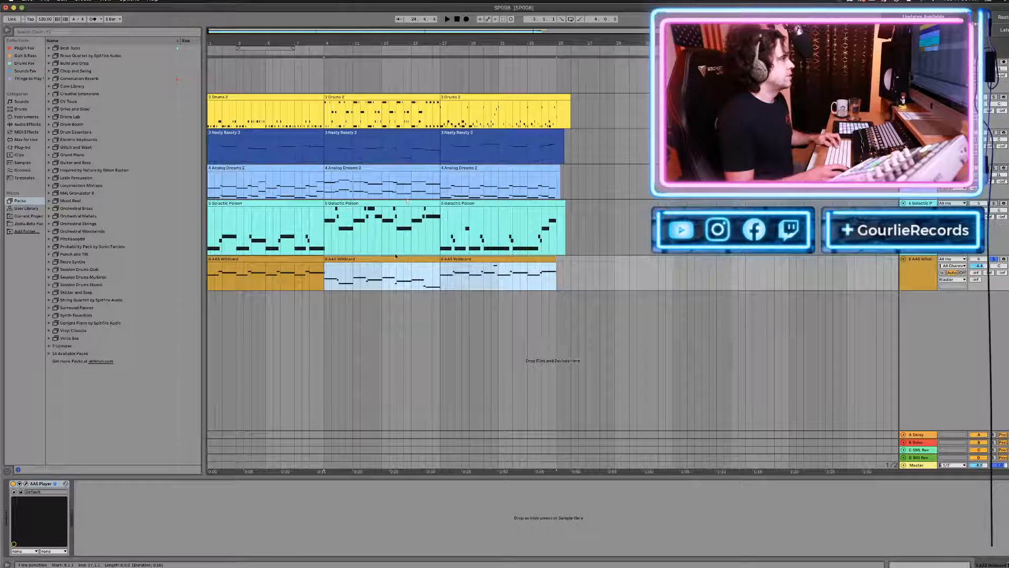
{"action": "left_click", "coordinate": [396, 257]}
Move all clips from bar 9 onward 24 bars later, so that they start at bar 33.
{"action": "left_click_drag", "start_coordinate": [327, 90], "coordinate": [573, 307]}
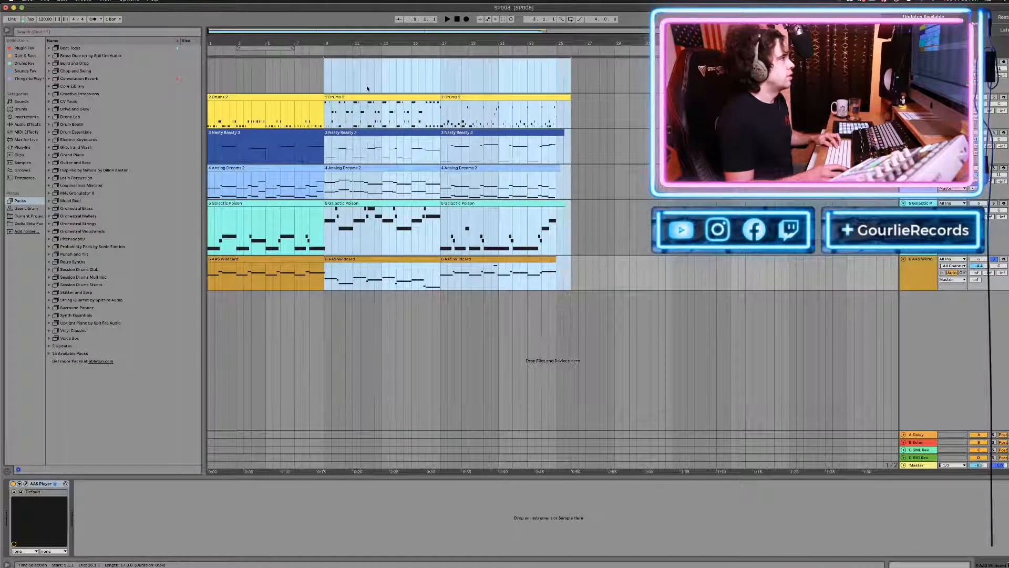
{"action": "left_click_drag", "start_coordinate": [359, 96], "coordinate": [708, 96]}
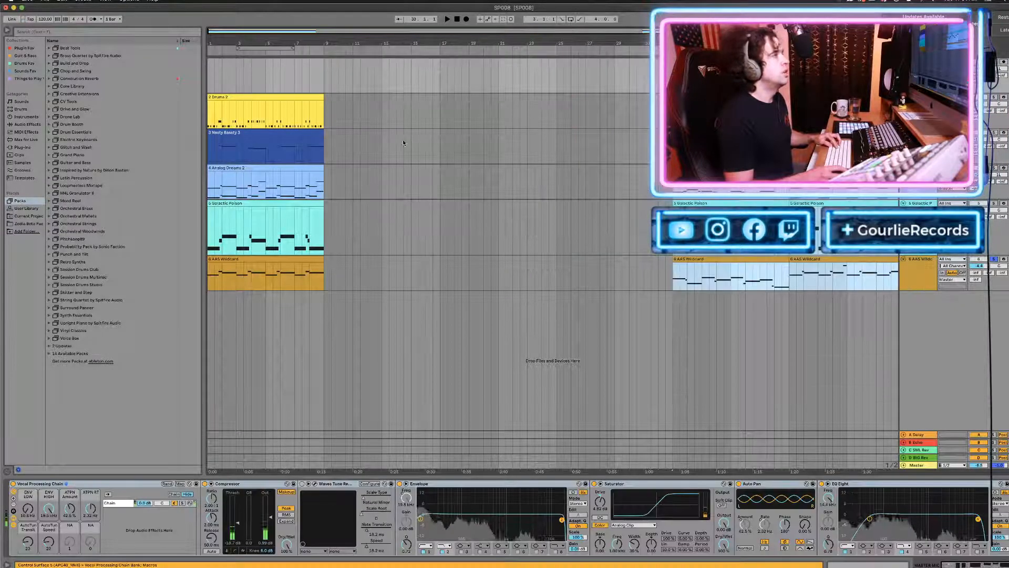
{"action": "left_click", "coordinate": [405, 155]}
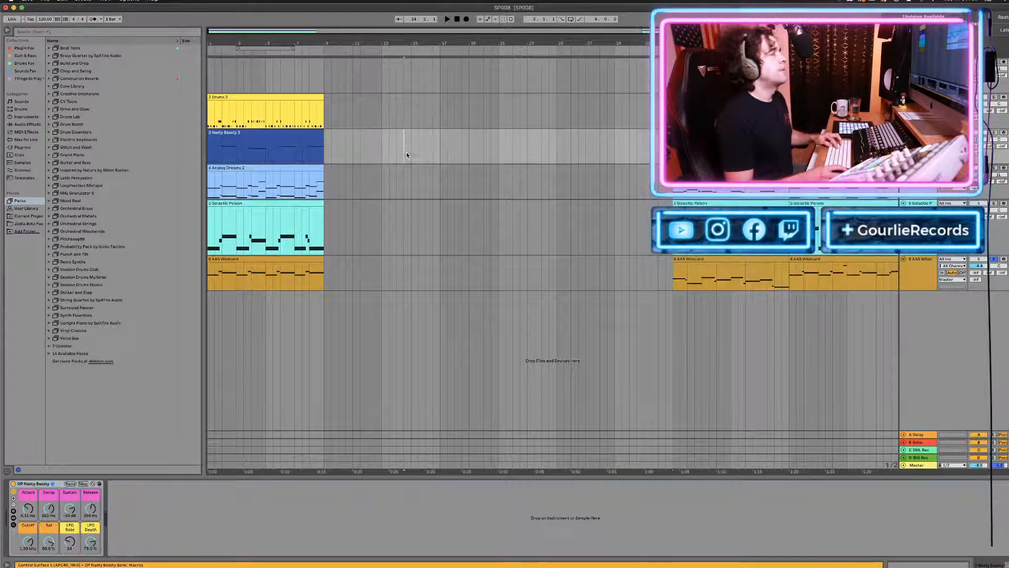
Move the opening Analog Dreams and Galactic Poison clips from bar 1 to bar 9.
{"action": "left_click", "coordinate": [236, 203]}
{"action": "left_click_drag", "start_coordinate": [231, 169], "coordinate": [353, 168]}
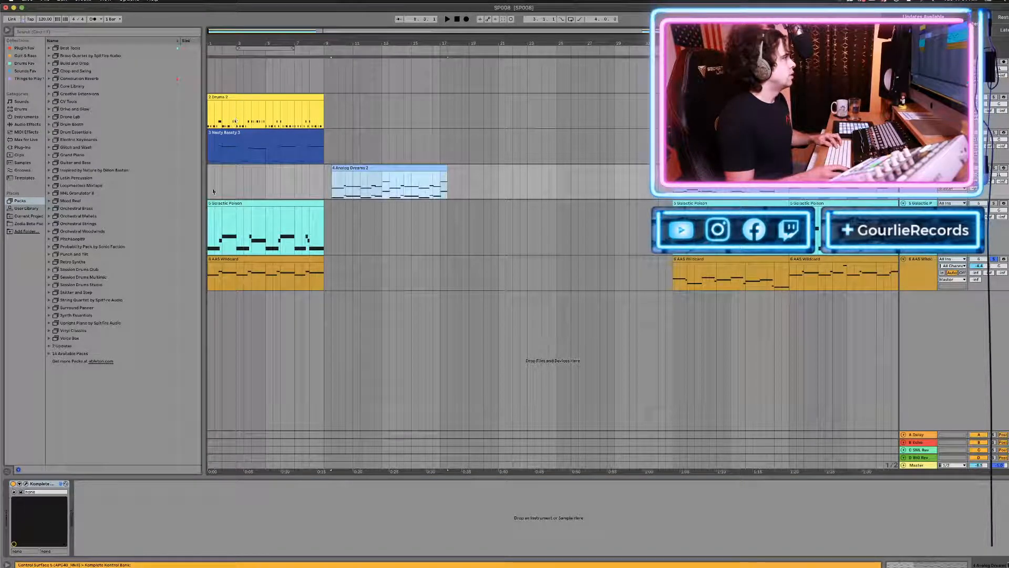
{"action": "left_click_drag", "start_coordinate": [222, 203], "coordinate": [339, 203]}
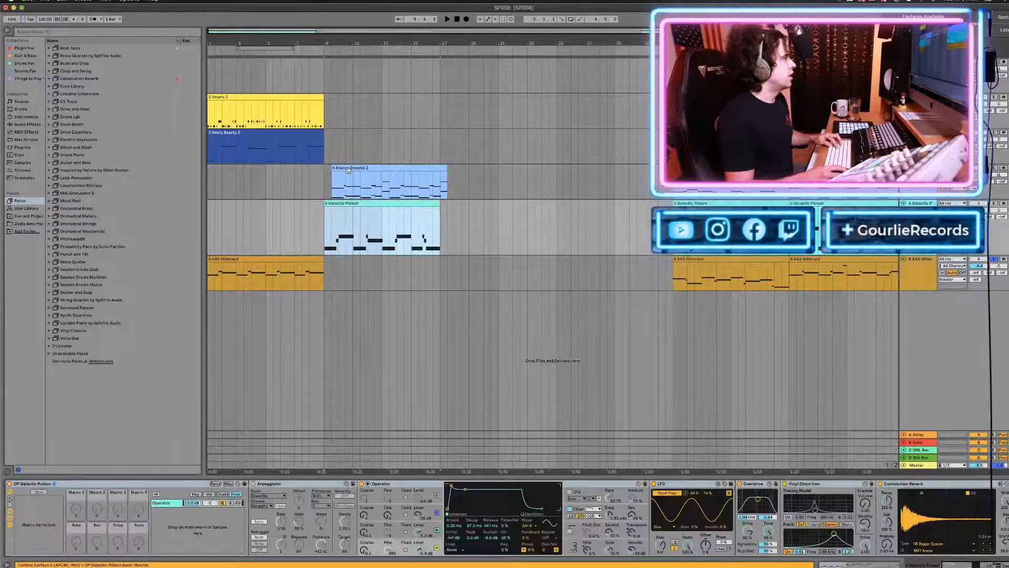
{"action": "mouse_move", "coordinate": [349, 166]}
{"action": "left_mouse_down"}
{"action": "mouse_move", "coordinate": [337, 171]}
{"action": "mouse_move", "coordinate": [348, 172]}
{"action": "left_mouse_up"}
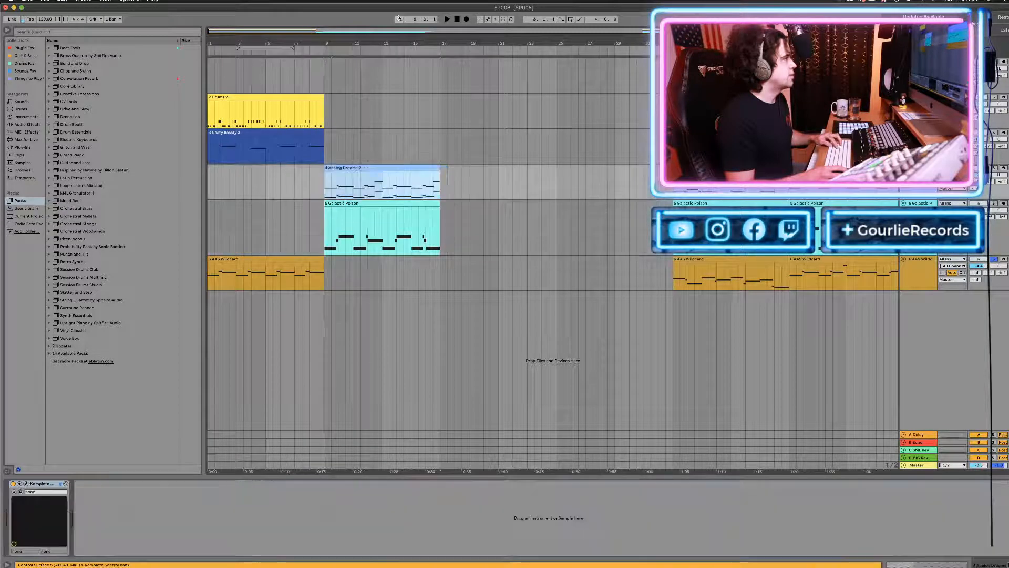
Play the opening from bar 1 with only the Drums, Nasty Beasty and AAS Wildcard clips.
{"action": "left_click", "coordinate": [457, 20]}
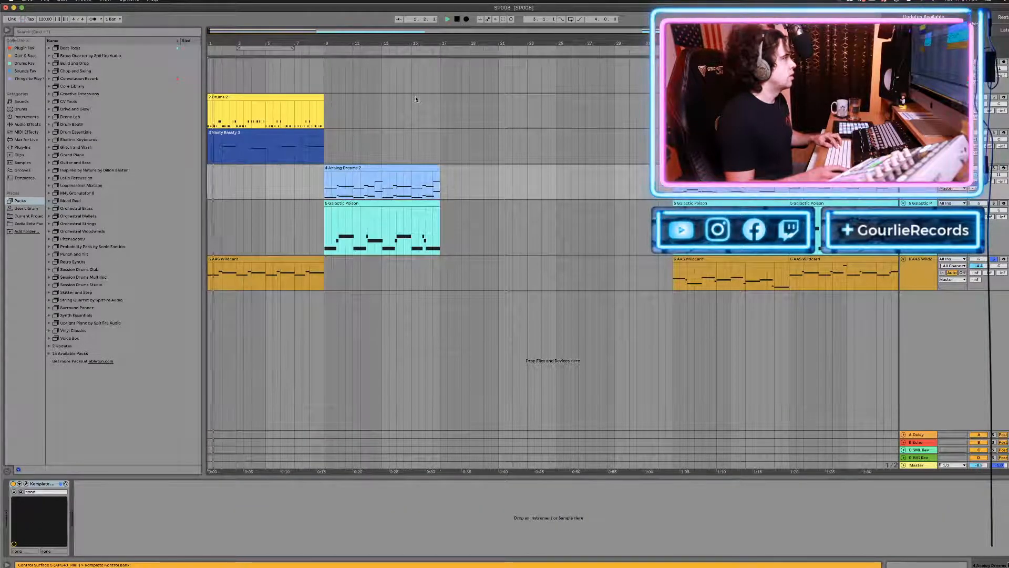
{"action": "key", "text": "space"}
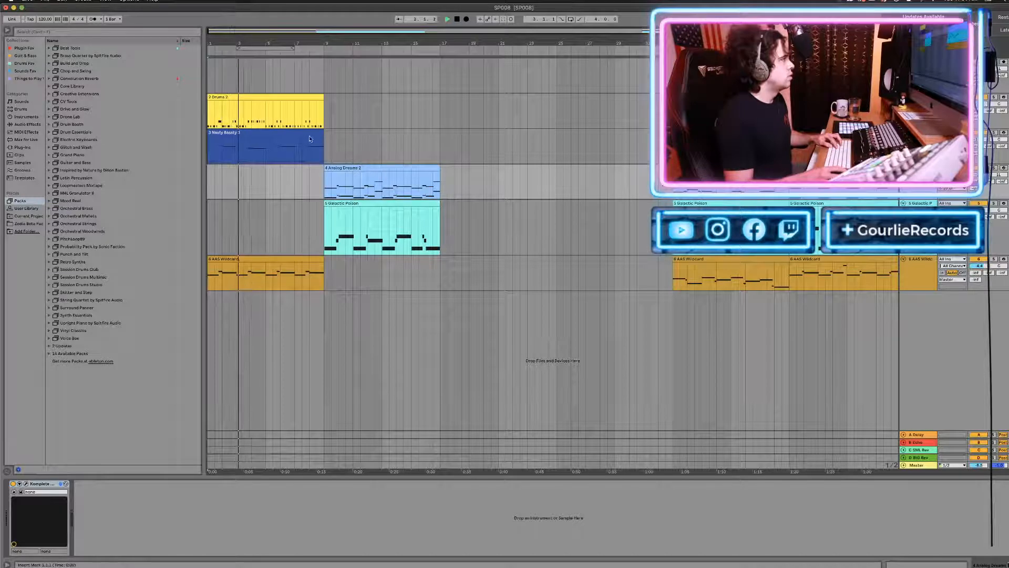
{"action": "key", "text": "space"}
Try Analog Dreams and Galactic Poison in turn at bar 1 instead of Nasty Beasty, and return the Nasty Beasty clip to bar 1.
{"action": "left_click_drag", "start_coordinate": [273, 132], "coordinate": [388, 140]}
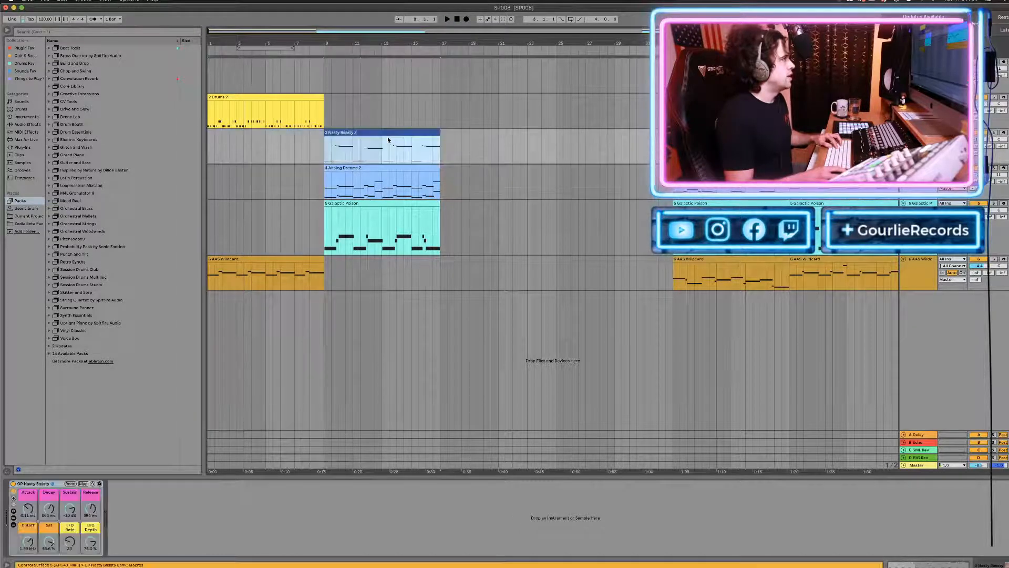
{"action": "left_click_drag", "start_coordinate": [370, 172], "coordinate": [251, 171]}
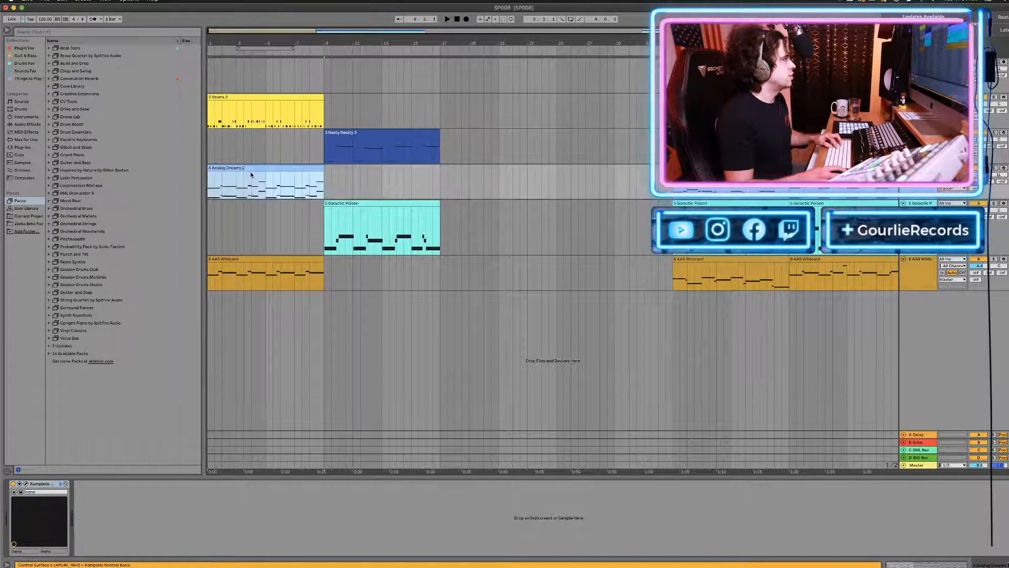
{"action": "key", "text": "space"}
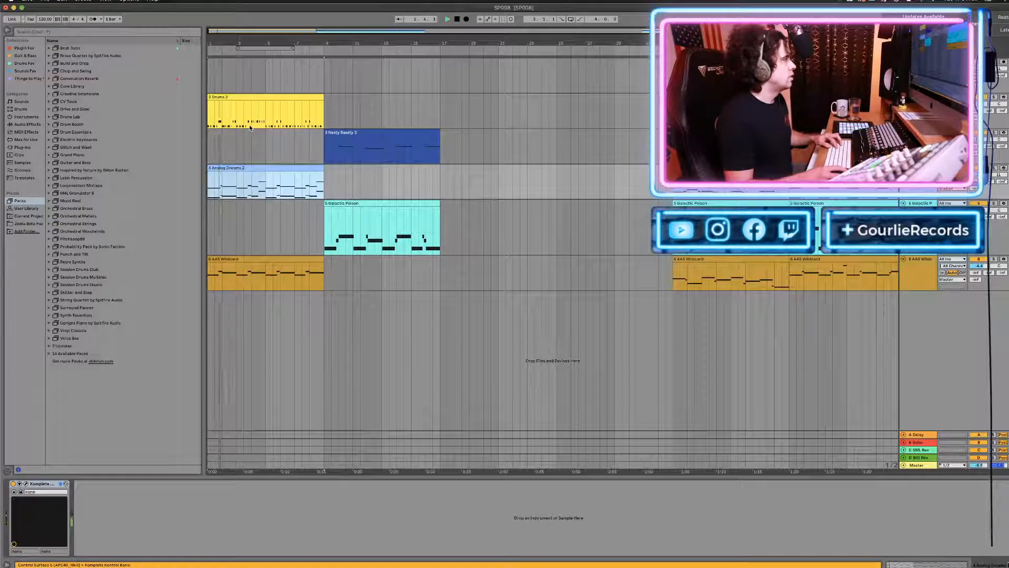
{"action": "key", "text": "super+z"}
{"action": "left_click_drag", "start_coordinate": [331, 200], "coordinate": [212, 205]}
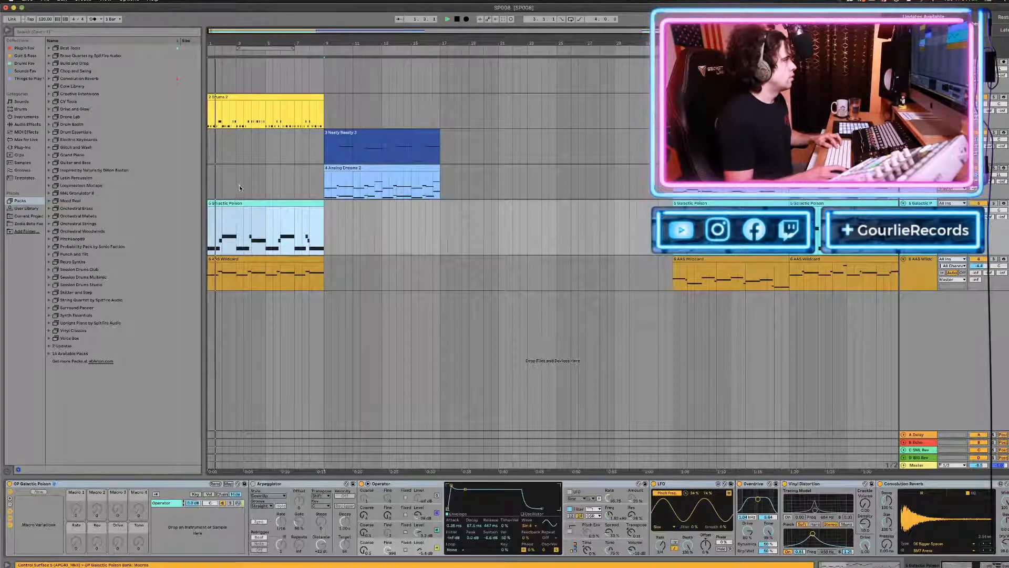
{"action": "key", "text": "super+z"}
{"action": "left_click_drag", "start_coordinate": [329, 133], "coordinate": [212, 134]}
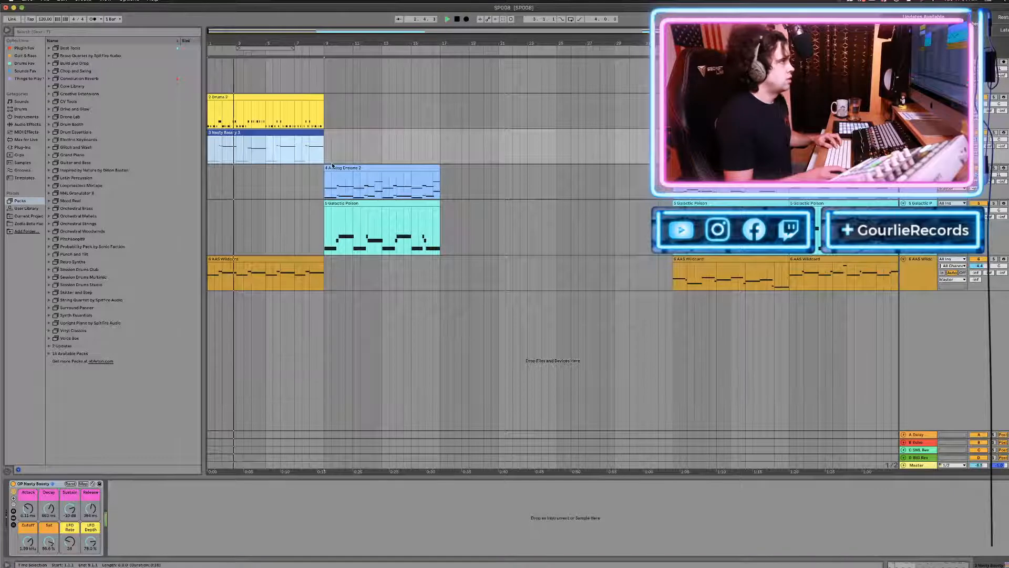
{"action": "scroll", "coordinate": [458, 151], "scroll_direction": "right", "scroll_amount": 1}
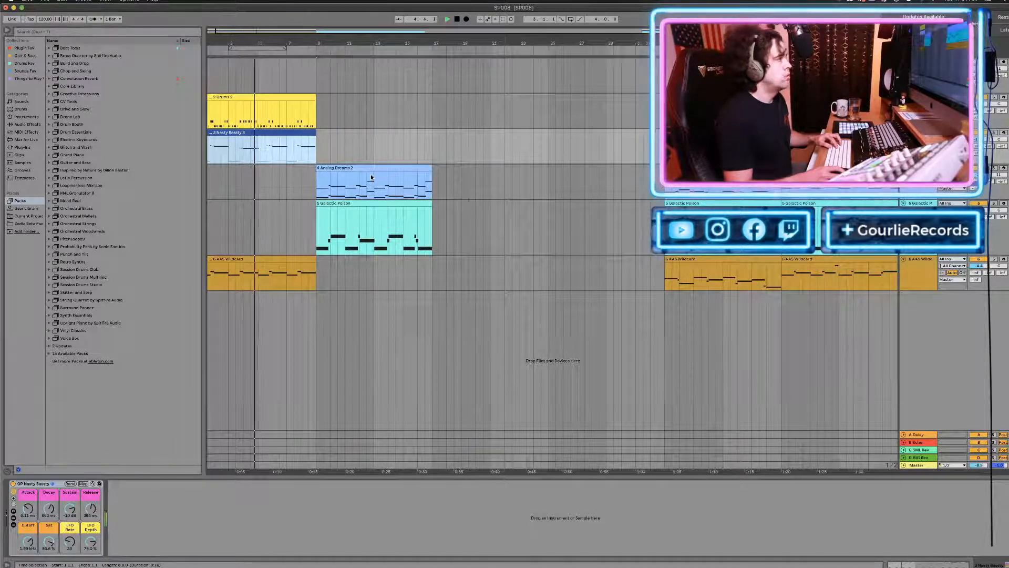
{"action": "scroll", "coordinate": [371, 176], "scroll_direction": "left", "scroll_amount": 1}
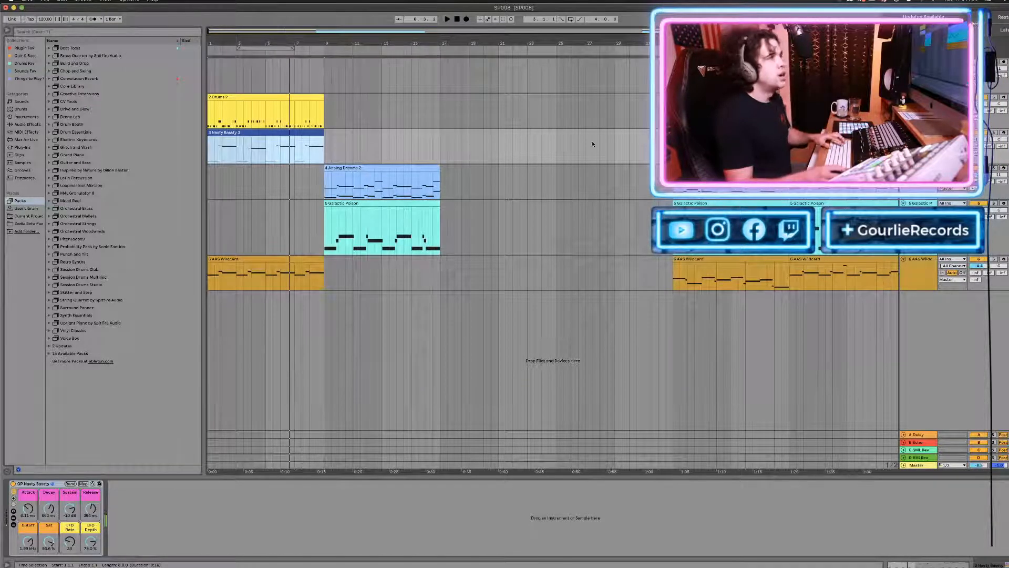
Examine the MIDI notes of the opening AAS Wildcard clip and the Analog Dreams clip at bar 9.
{"action": "left_click", "coordinate": [919, 62]}
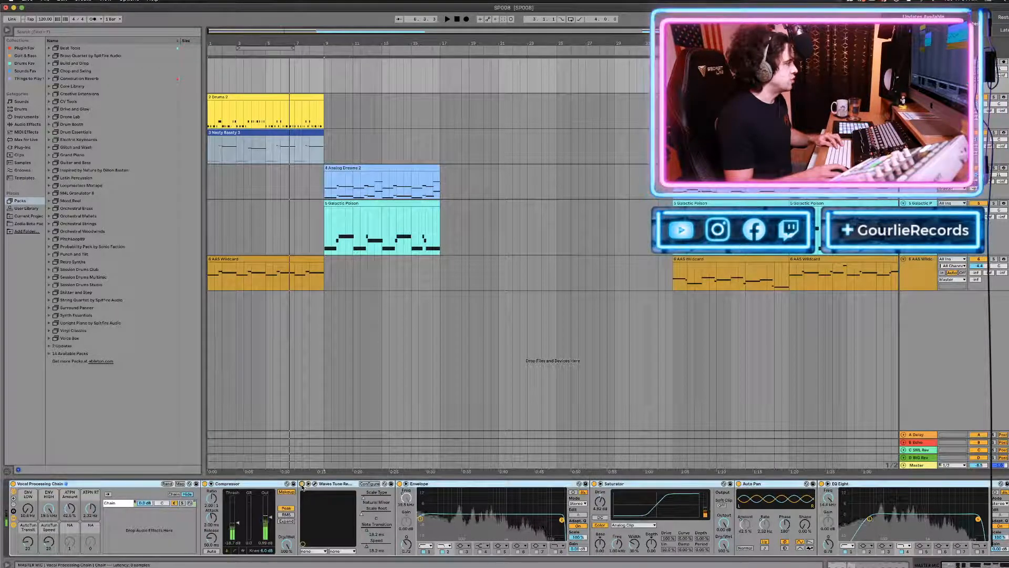
{"action": "double_click", "coordinate": [251, 261]}
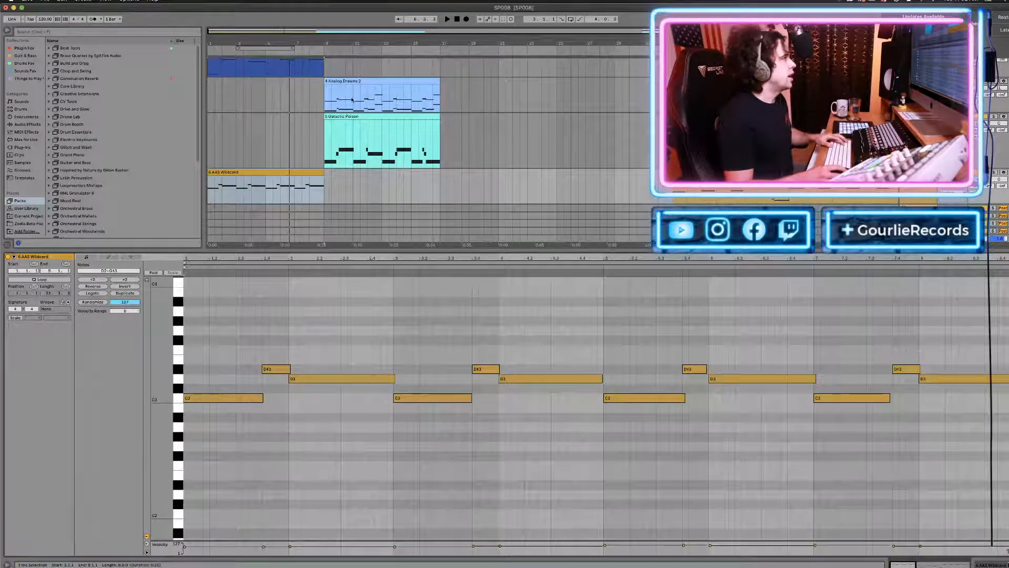
{"action": "left_click", "coordinate": [352, 80]}
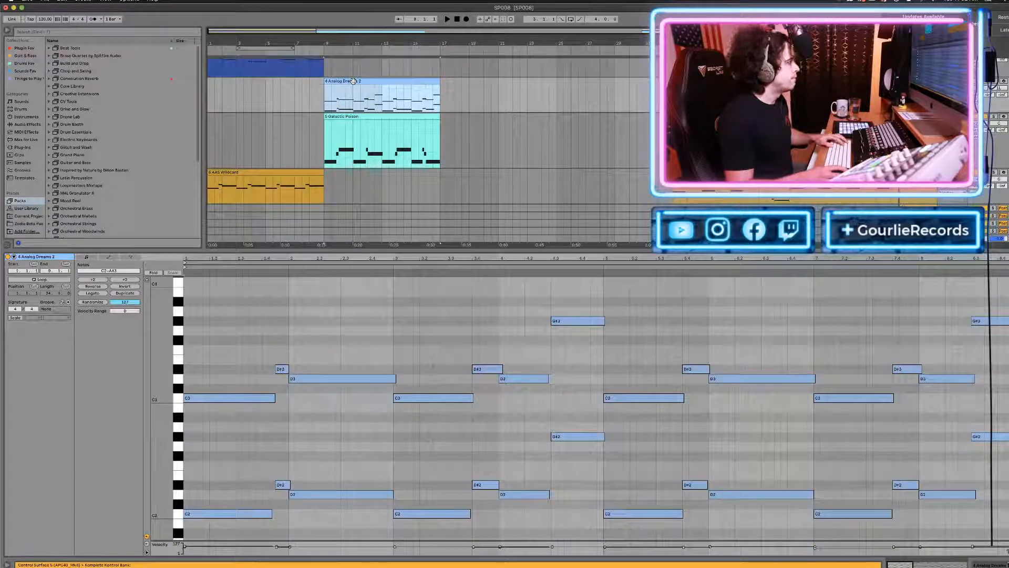
{"action": "key", "text": "super+Tab"}
{"action": "key", "text": "super+Tab"}
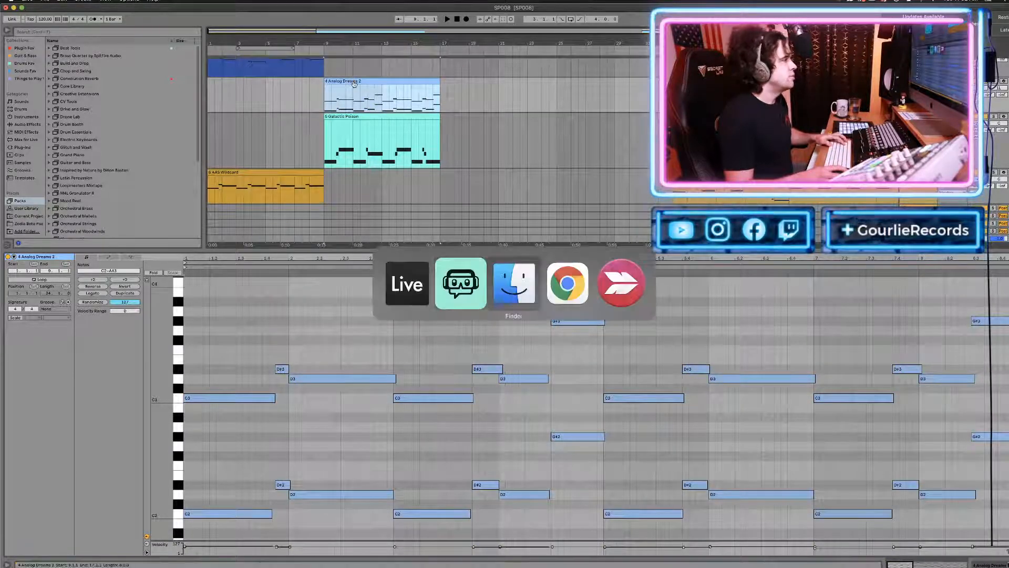
{"action": "key", "text": "super+Tab"}
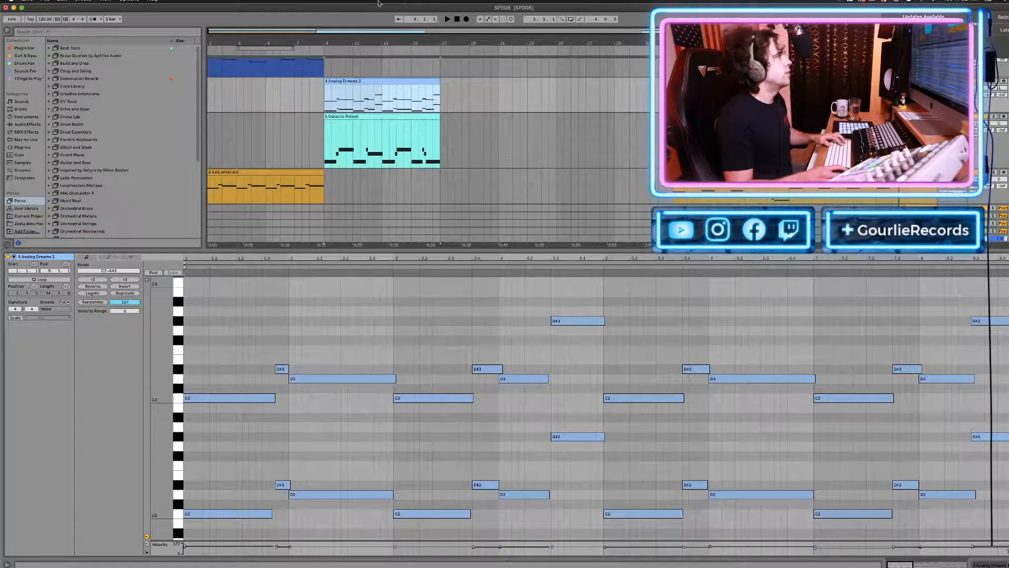
{"action": "scroll", "coordinate": [297, 189], "scroll_direction": "up", "scroll_amount": 2}
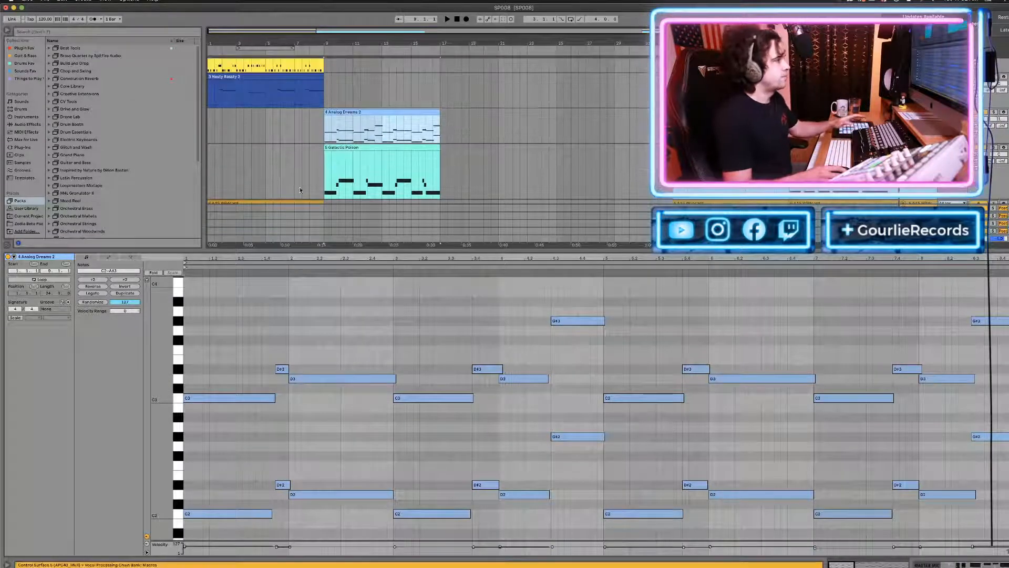
{"action": "key", "text": "shift+Tab"}
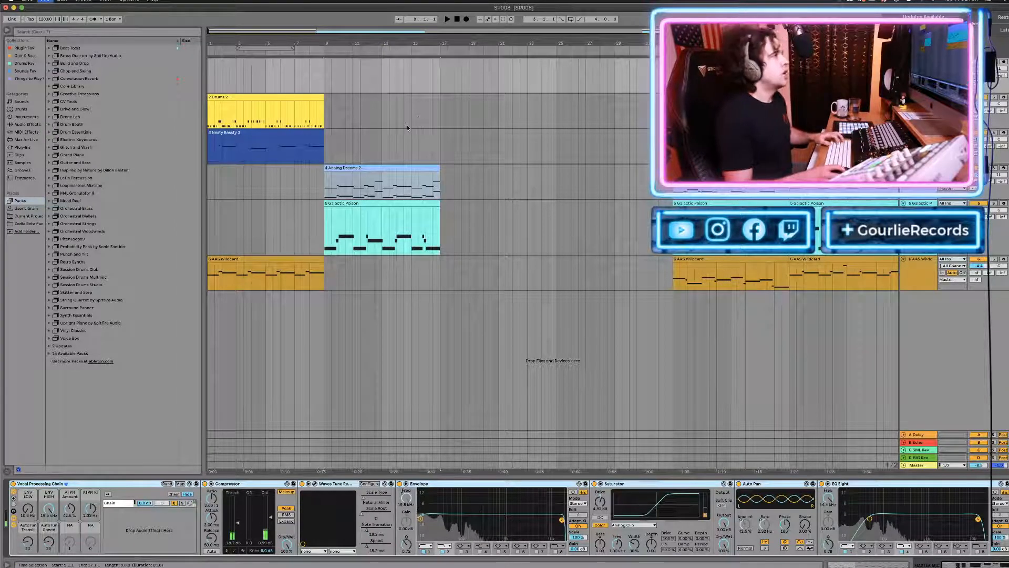
Save the Live Set under the new name SP008 V2 in the SP008 Project folder.
{"action": "key", "text": "super+shift+s"}
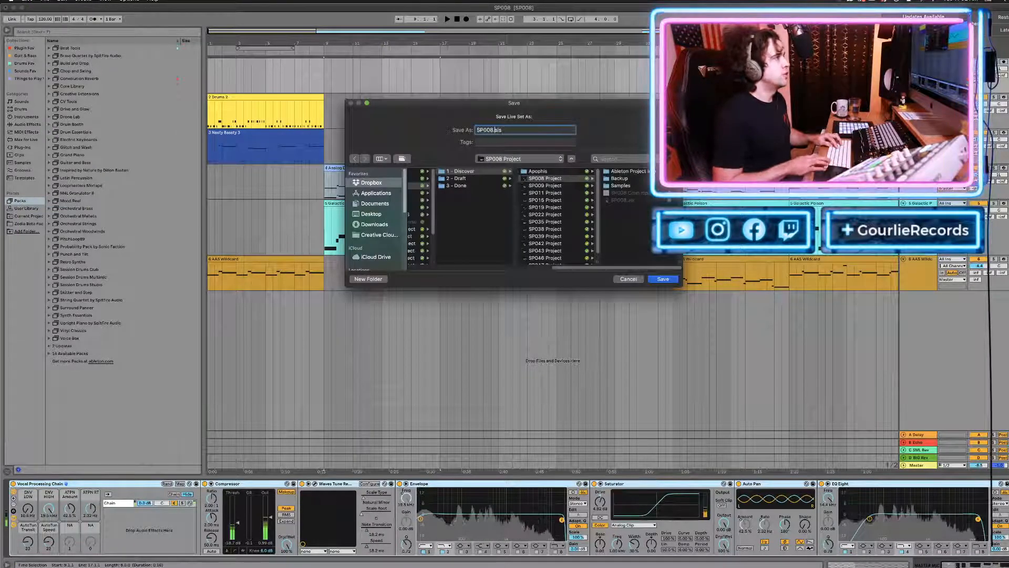
{"action": "type", "text": "- "}
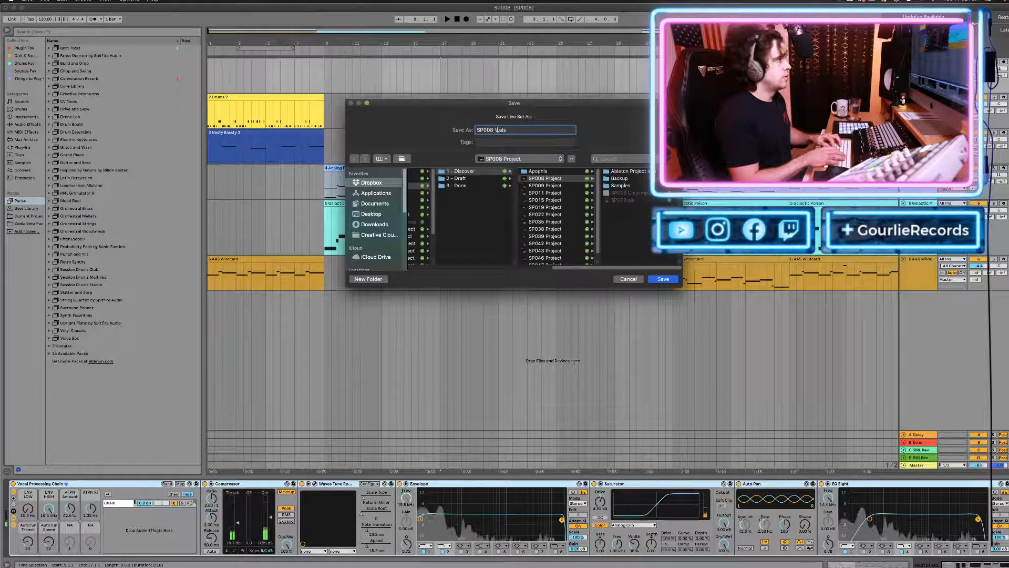
{"action": "type", "text": "2"}
{"action": "key", "text": "Return"}
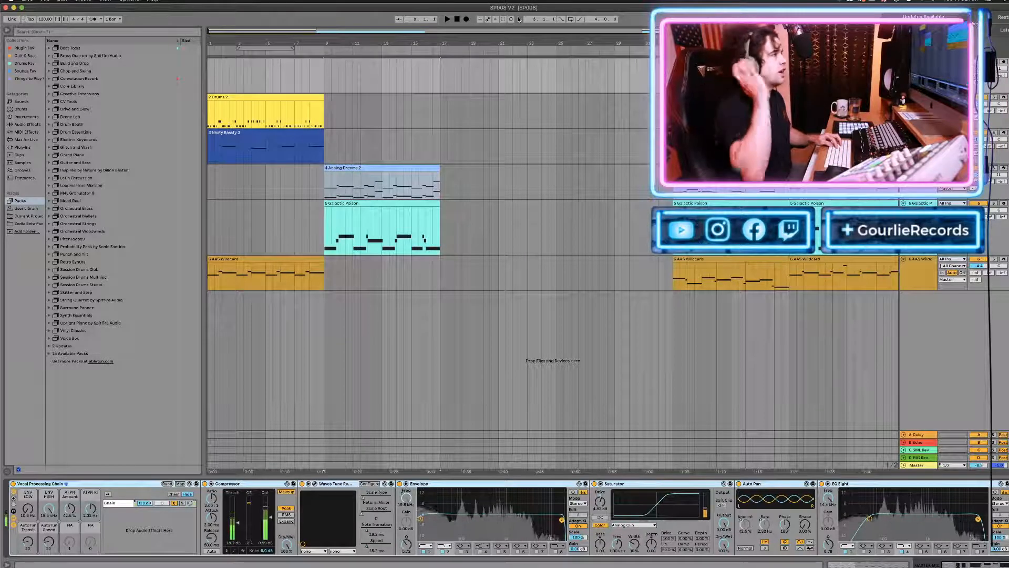
Duplicate the opening Nasty Beasty clip to bar 9, above the Analog Dreams and Galactic Poison clips.
{"action": "left_click", "coordinate": [458, 20]}
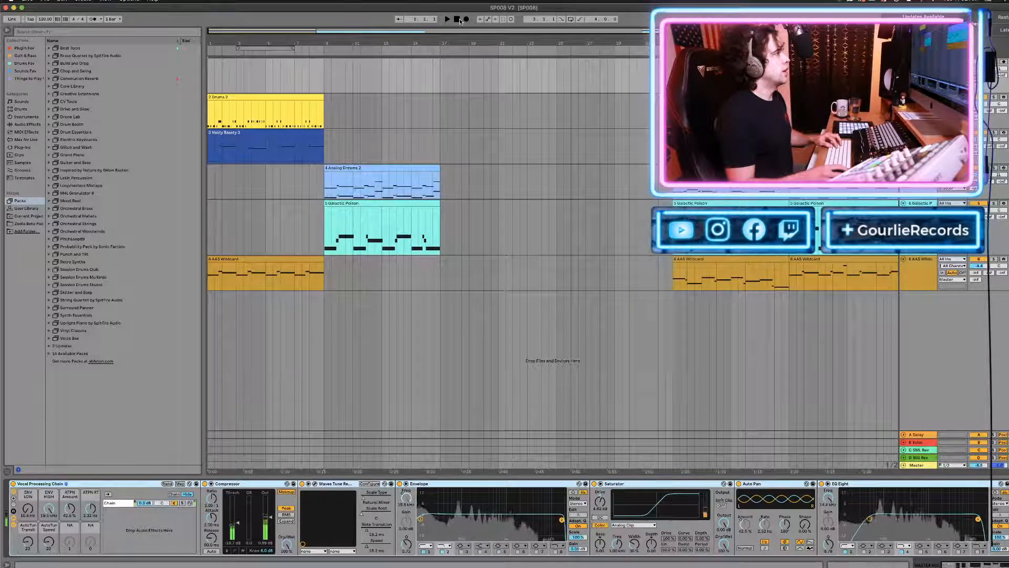
{"action": "left_click", "coordinate": [374, 168]}
{"action": "left_click", "coordinate": [364, 204], "text": "shift"}
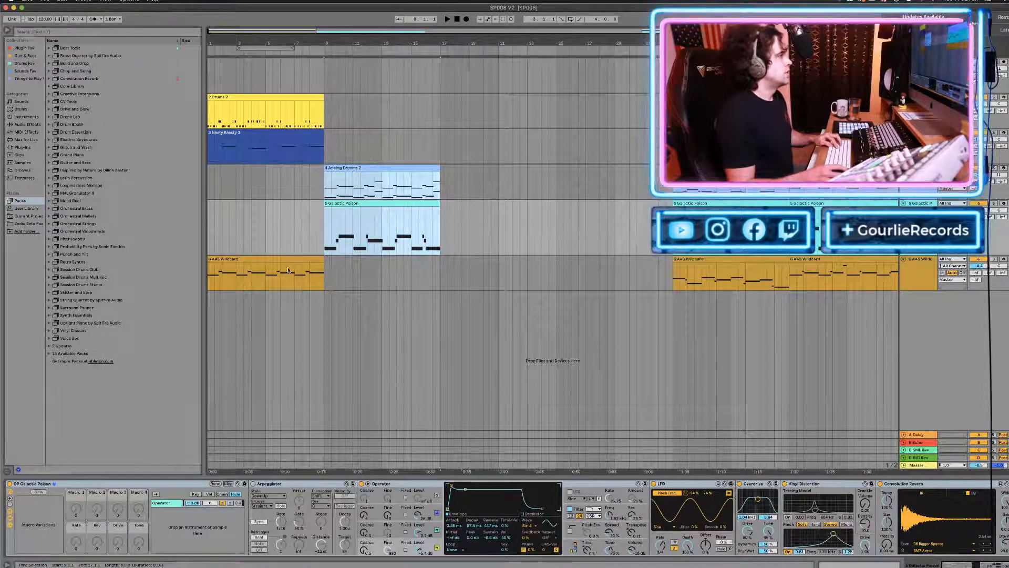
{"action": "scroll", "coordinate": [488, 203], "scroll_direction": "right", "scroll_amount": 5}
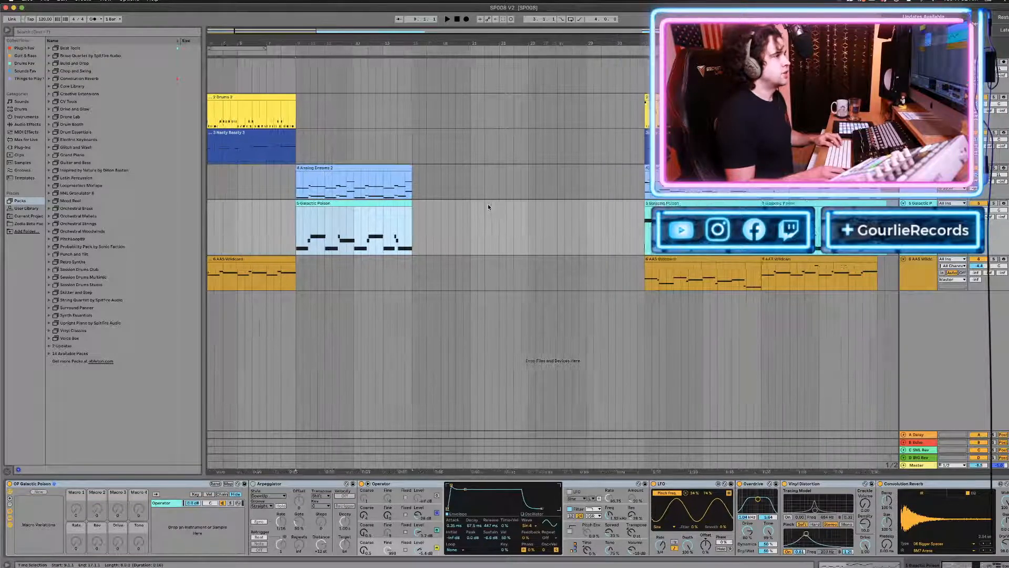
{"action": "scroll", "coordinate": [473, 206], "scroll_direction": "left", "scroll_amount": 2}
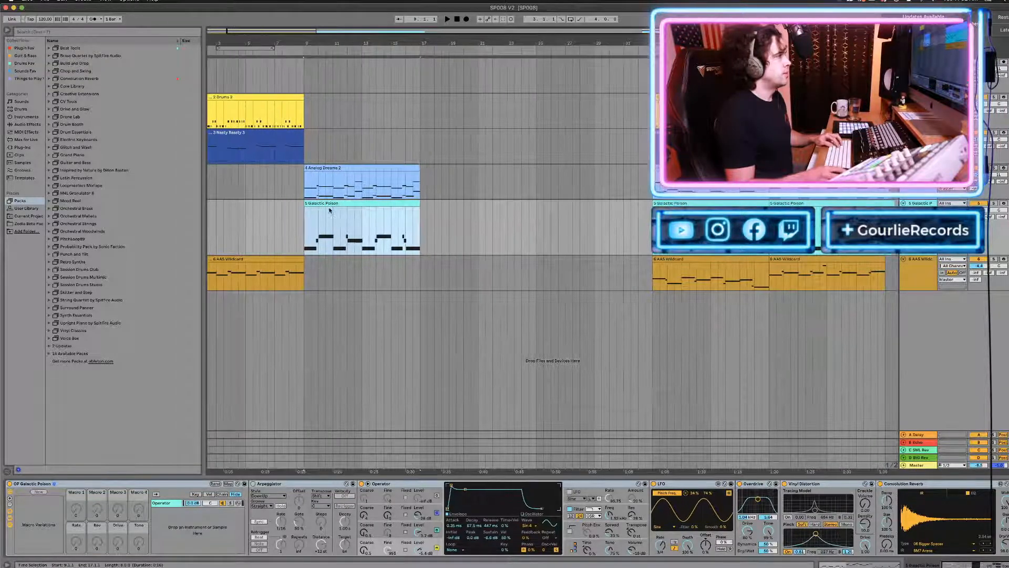
{"action": "left_click", "coordinate": [279, 133]}
{"action": "key", "text": "super+d"}
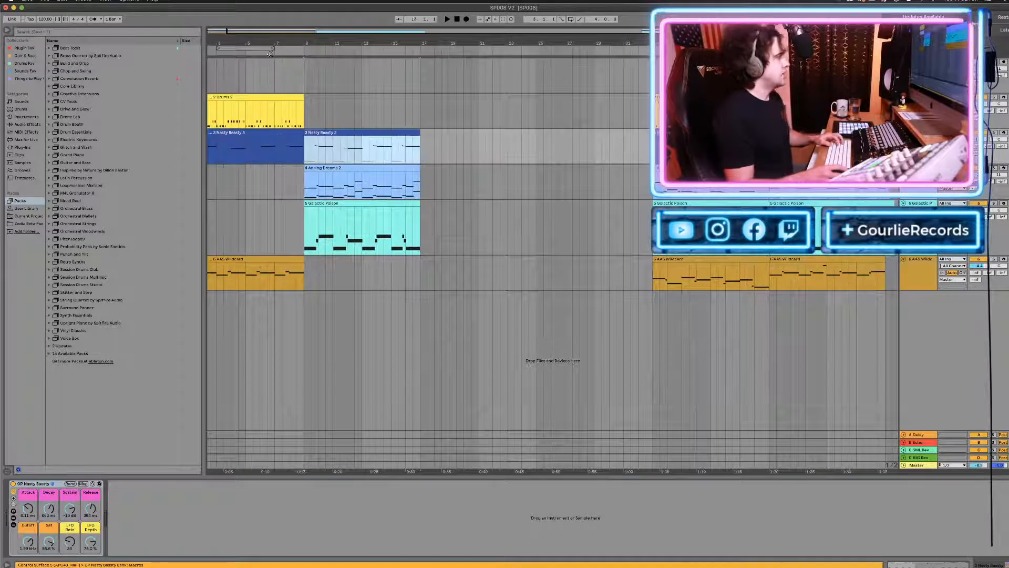
Duplicate the opening Drums and AAS Wildcard clips to bar 9, alongside the Nasty Beasty clip there.
{"action": "left_click", "coordinate": [264, 97]}
{"action": "key", "text": "super+d"}
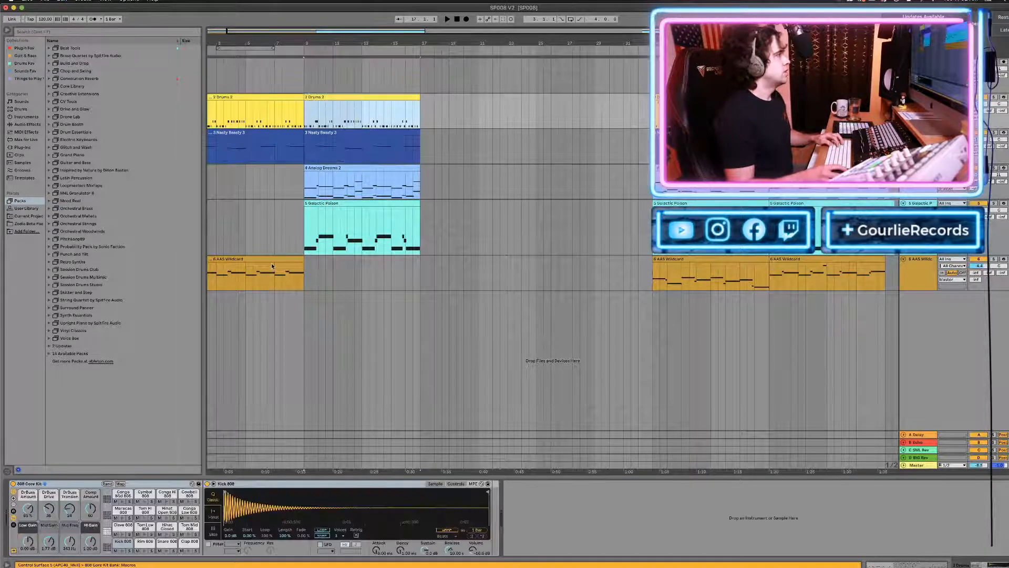
{"action": "left_click", "coordinate": [272, 266]}
{"action": "key", "text": "super+d"}
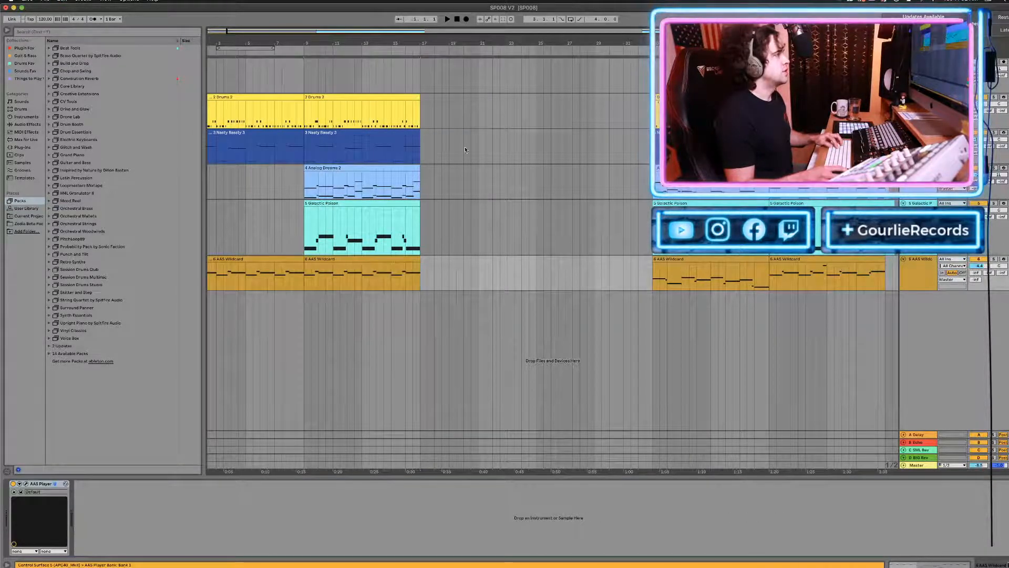
Play the arrangement from bar 1 and adjust the MASTER MIC track's send to the A Delay return during playback.
{"action": "key", "text": "space"}
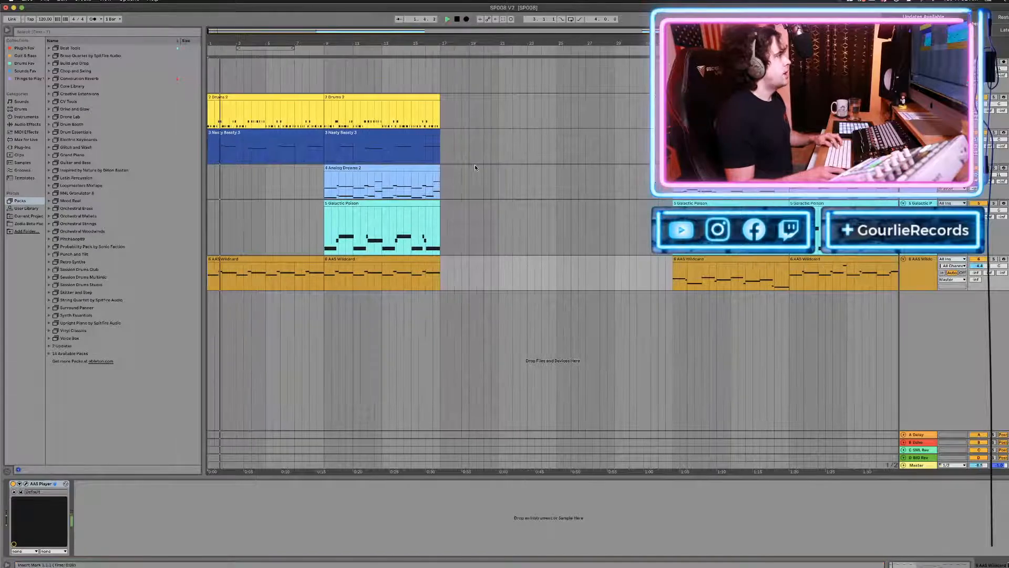
{"action": "left_click", "coordinate": [918, 62]}
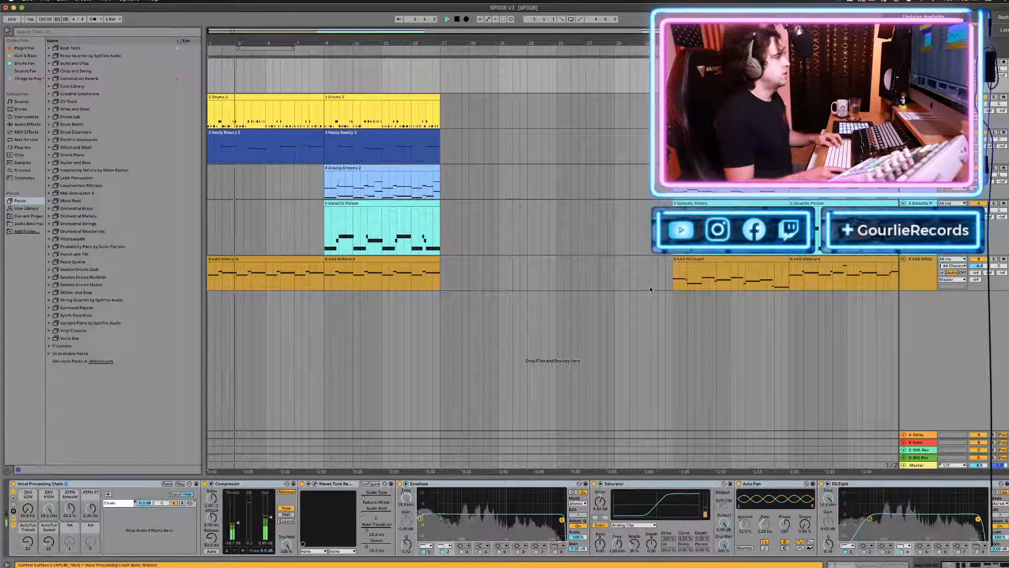
{"action": "key", "text": "Tab"}
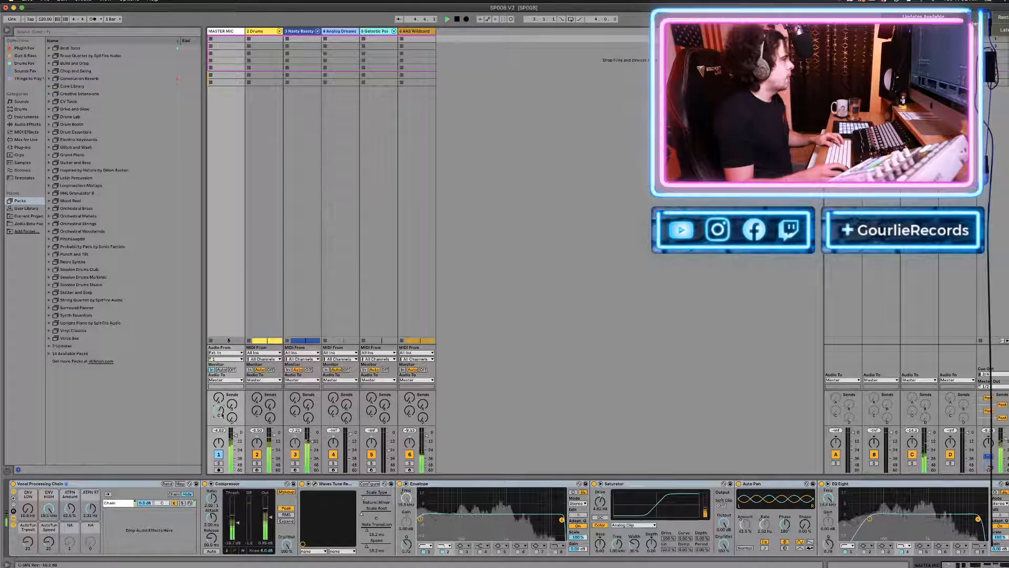
{"action": "left_click_drag", "start_coordinate": [220, 403], "coordinate": [221, 363]}
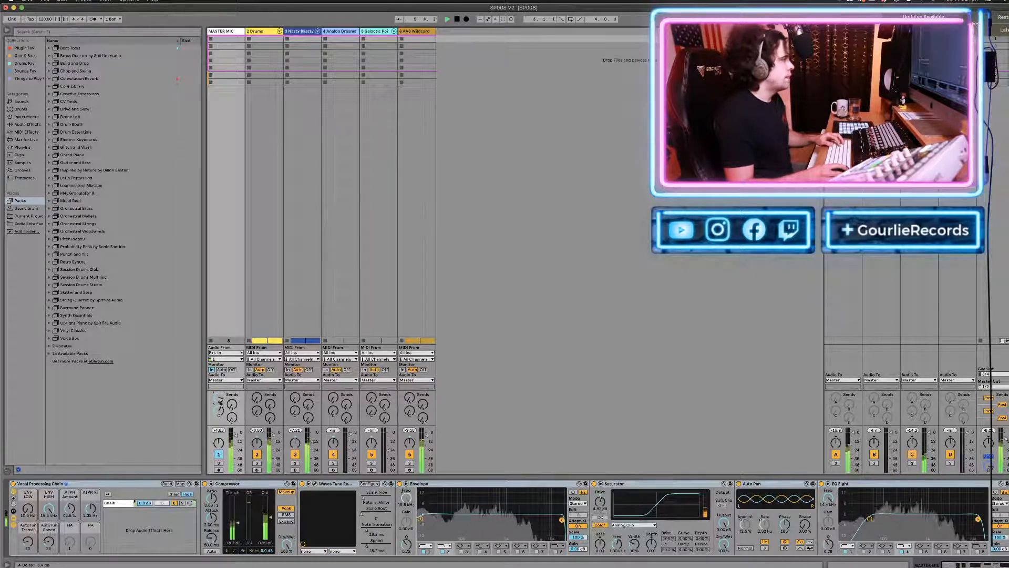
{"action": "left_click_drag", "start_coordinate": [220, 403], "coordinate": [221, 417]}
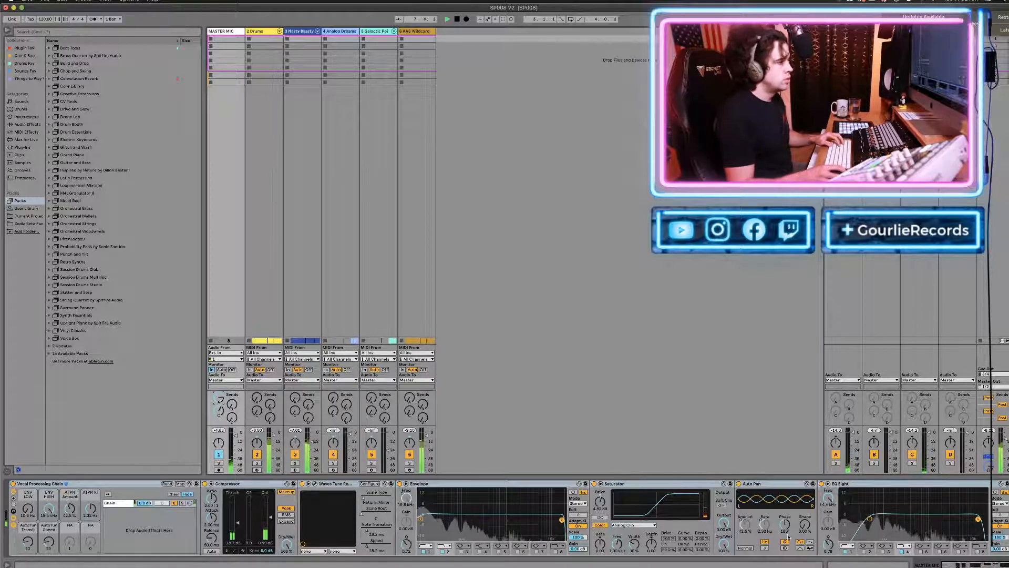
{"action": "key", "text": "Tab"}
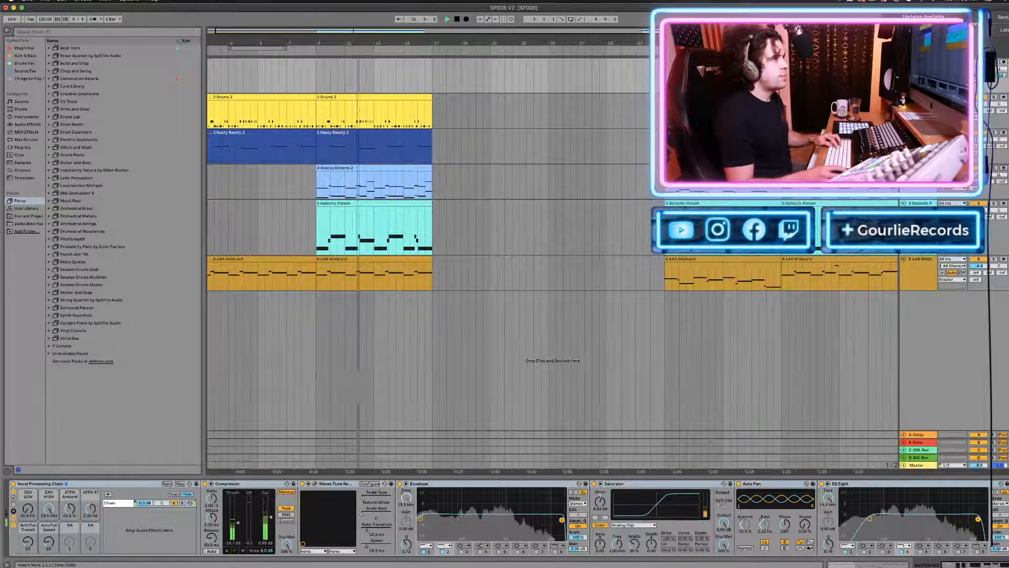
Move the eight-bar section of all five instrument tracks from bar 33 to bar 17, and duplicate it to bar 25.
{"action": "left_click", "coordinate": [712, 260], "text": "shift"}
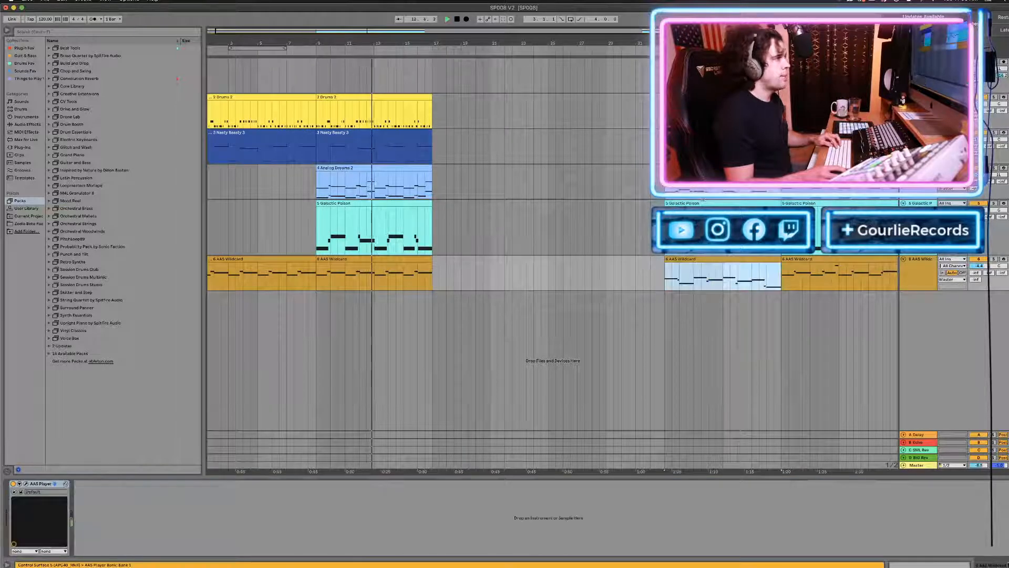
{"action": "left_click_drag", "start_coordinate": [712, 260], "coordinate": [474, 211]}
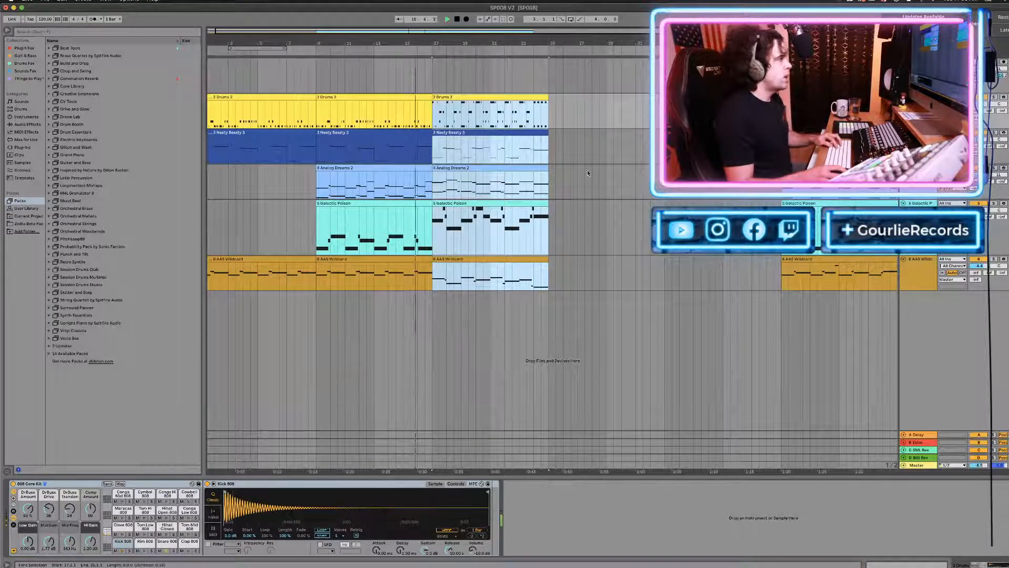
{"action": "key", "text": "super+d"}
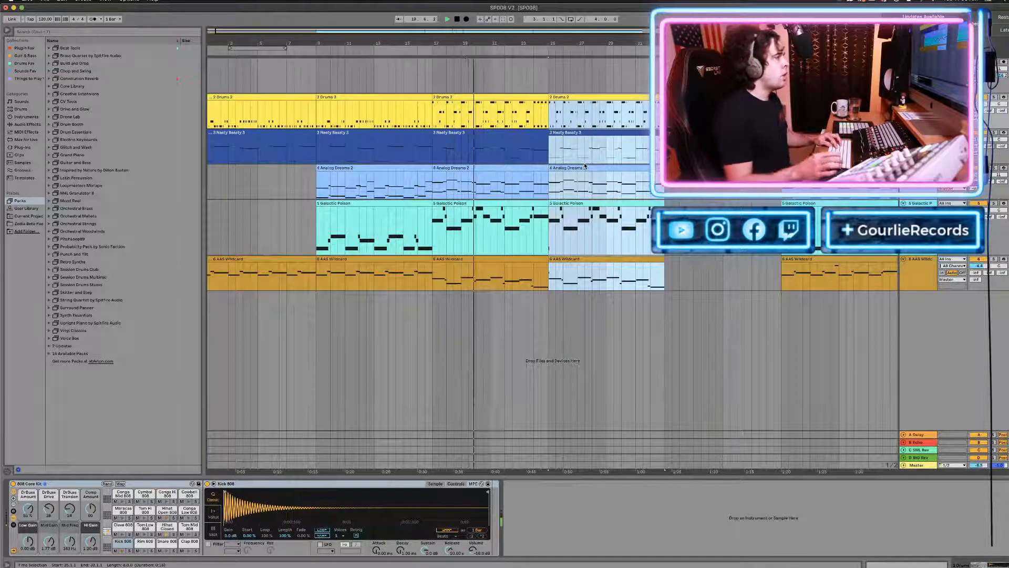
{"action": "scroll", "coordinate": [585, 166], "scroll_direction": "right", "scroll_amount": 1}
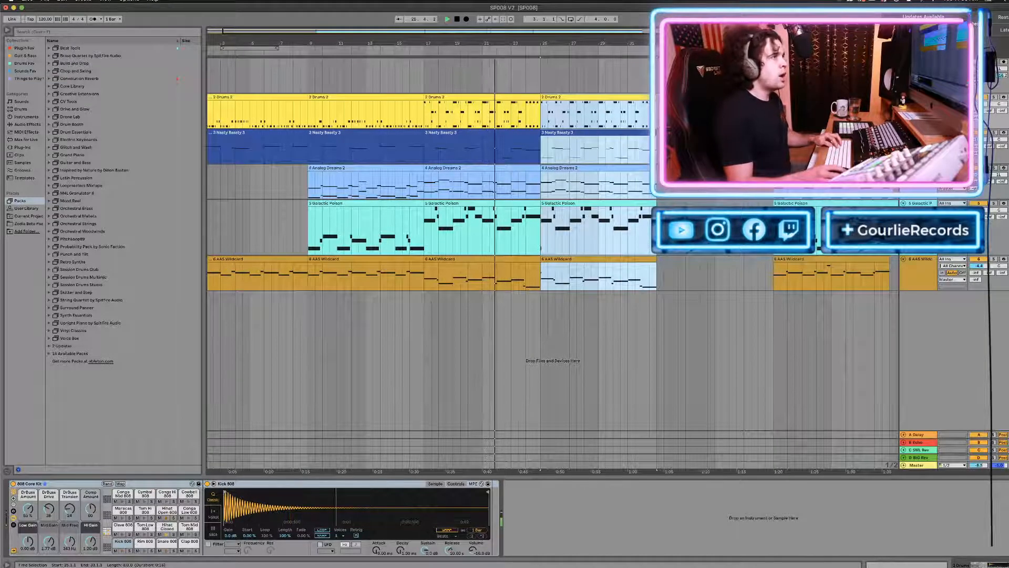
{"action": "scroll", "coordinate": [552, 210], "scroll_direction": "right", "scroll_amount": 2}
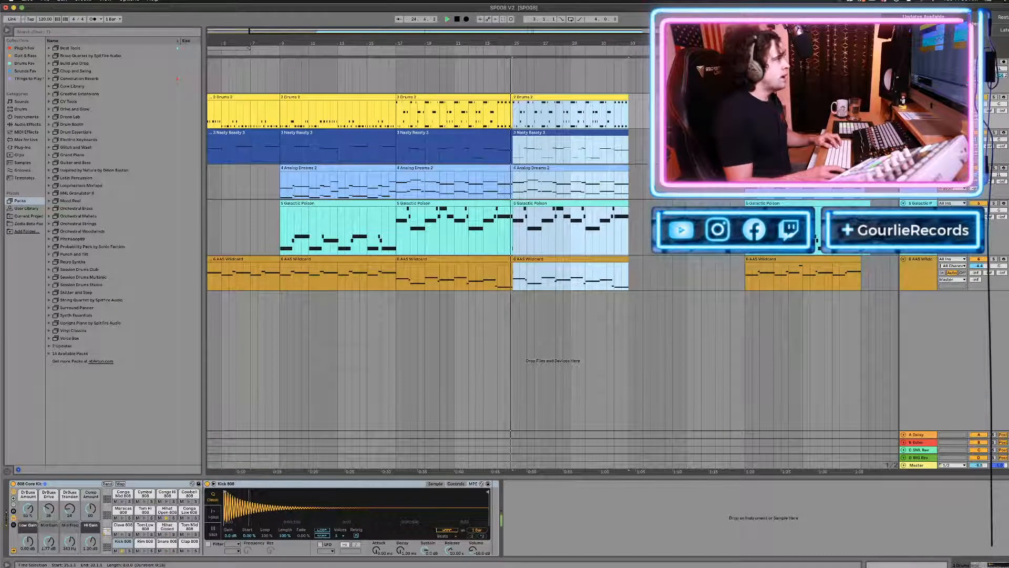
Delete all clips in bars 25–33 and move the section of five clips from bar 41 into the gap at bar 25.
{"action": "key", "text": "Delete"}
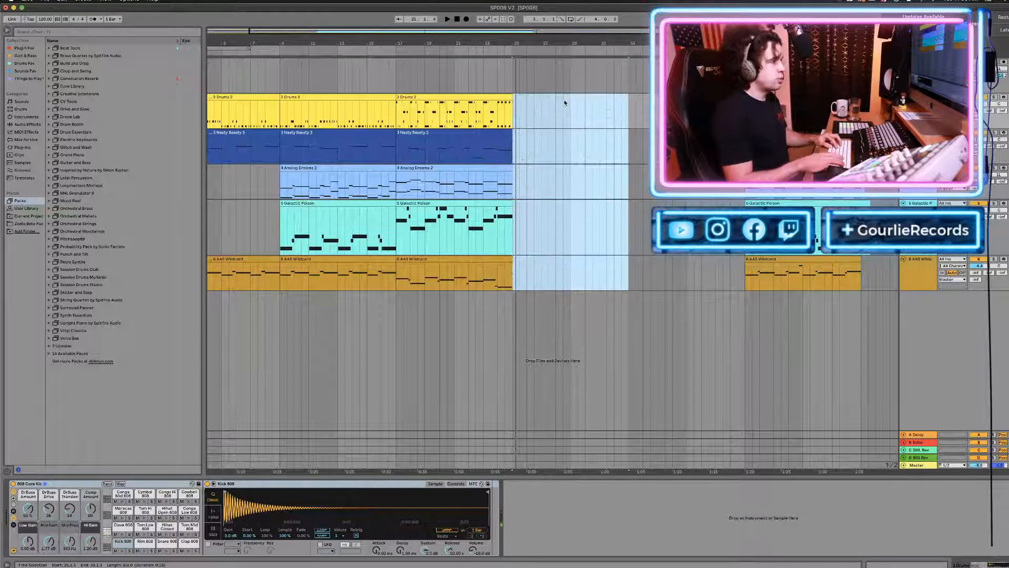
{"action": "scroll", "coordinate": [564, 99], "scroll_direction": "right", "scroll_amount": 5}
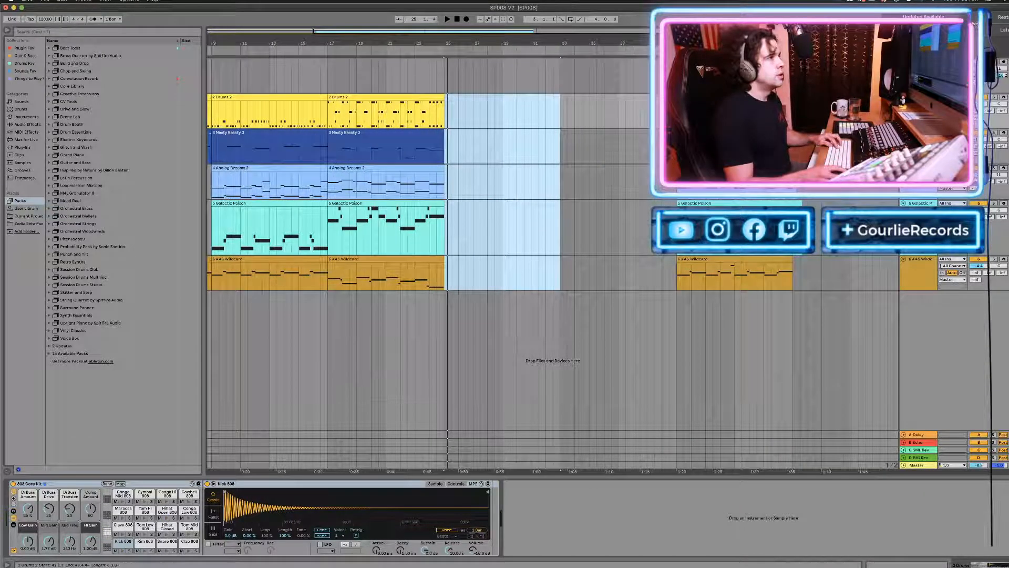
{"action": "left_click_drag", "start_coordinate": [678, 111], "coordinate": [807, 275]}
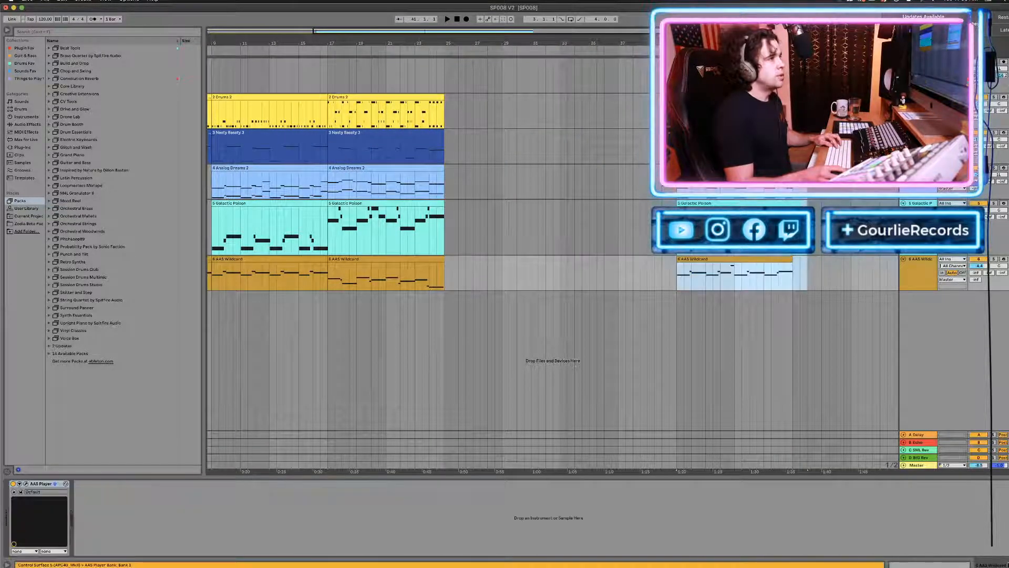
{"action": "left_click_drag", "start_coordinate": [744, 99], "coordinate": [512, 98]}
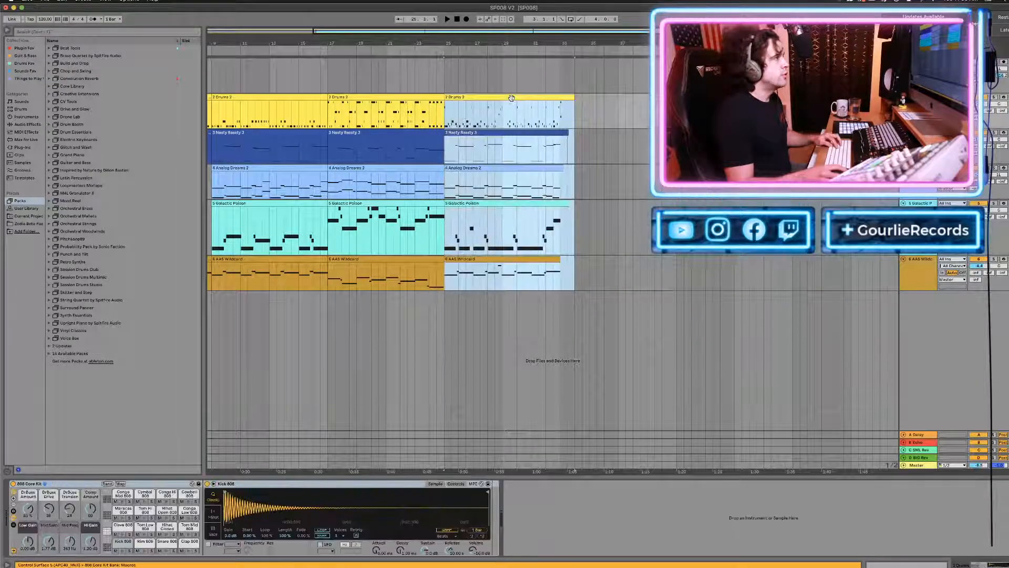
Trim the ends of the Drums, Nasty Beasty, Analog Dreams and Galactic Poison clips in the section from bar 25 back to bar 33.
{"action": "left_click", "coordinate": [547, 79]}
{"action": "left_click_drag", "start_coordinate": [574, 98], "coordinate": [566, 98]}
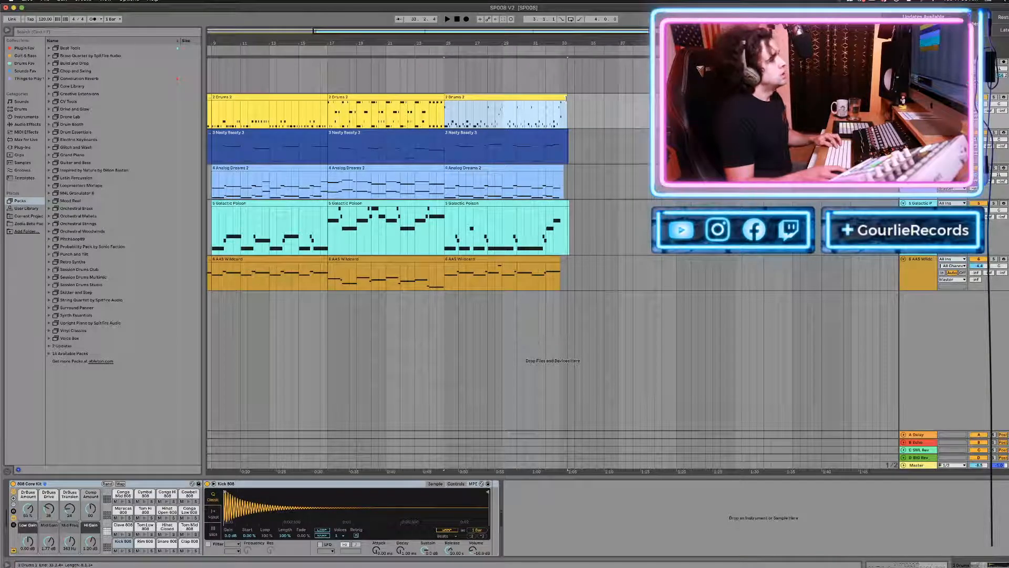
{"action": "scroll", "coordinate": [560, 228], "scroll_direction": "up", "scroll_amount": 5}
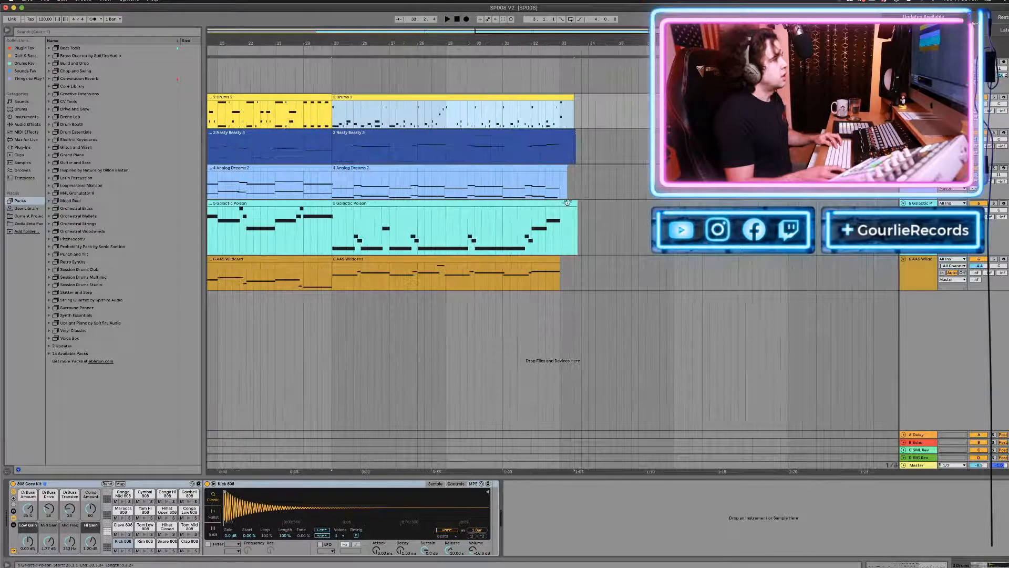
{"action": "left_click_drag", "start_coordinate": [573, 202], "coordinate": [559, 202]}
{"action": "left_click_drag", "start_coordinate": [564, 167], "coordinate": [558, 167]}
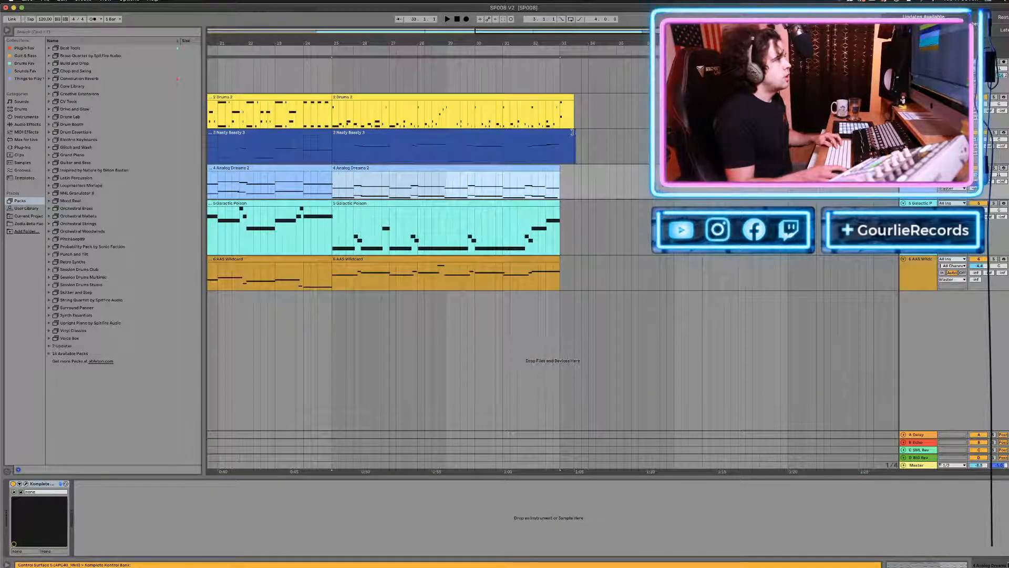
{"action": "left_click_drag", "start_coordinate": [575, 132], "coordinate": [579, 144]}
{"action": "key", "text": "Delete"}
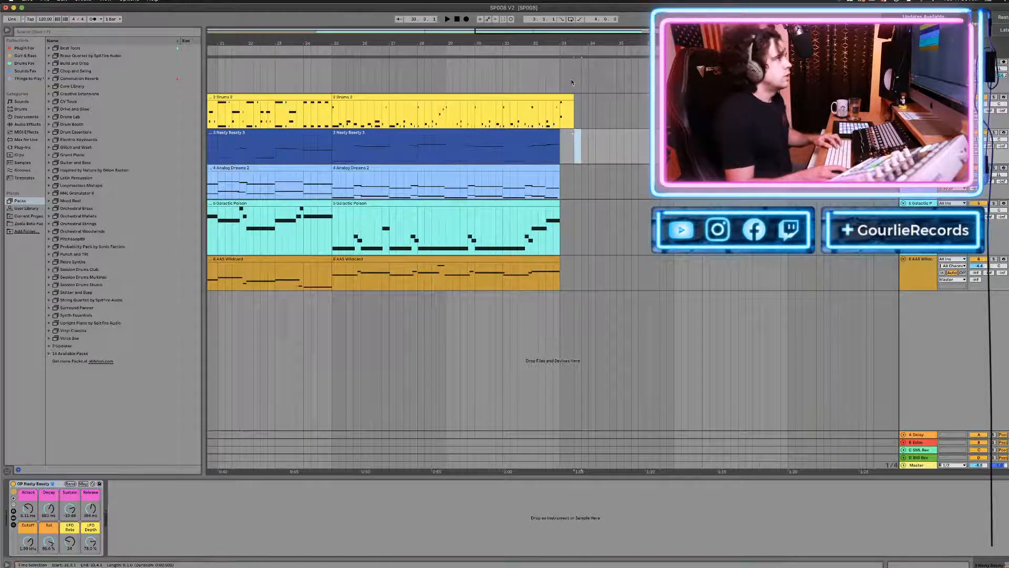
{"action": "left_click", "coordinate": [572, 97]}
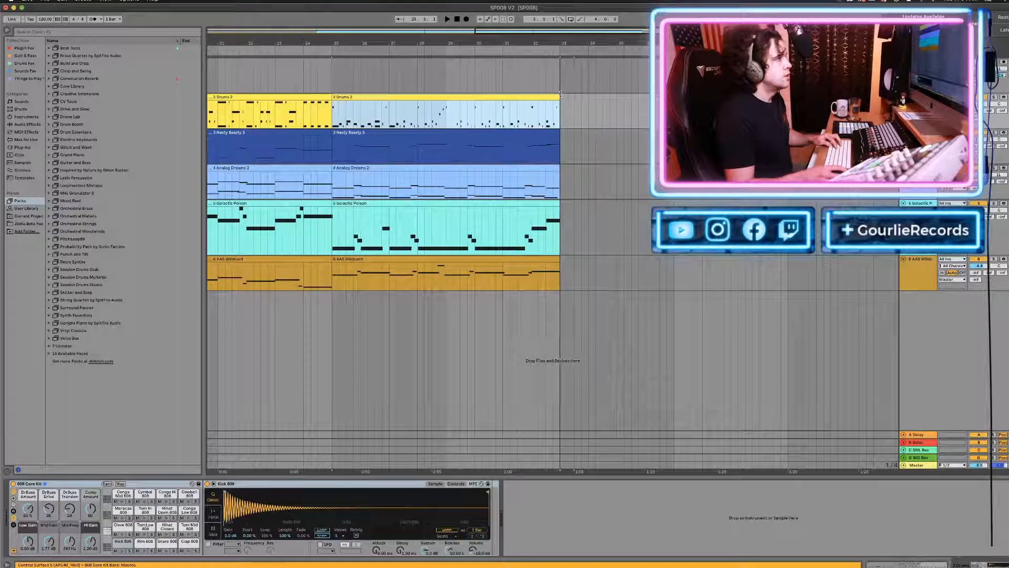
{"action": "scroll", "coordinate": [530, 132], "scroll_direction": "down", "scroll_amount": 4}
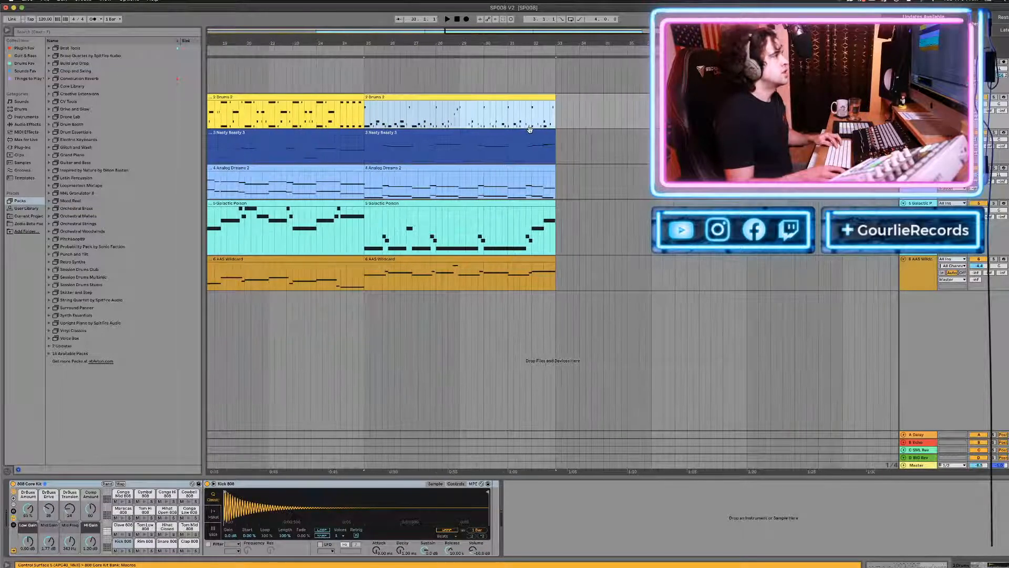
Play the arrangement from bar 9 to listen to the sections in sequence.
{"action": "scroll", "coordinate": [529, 130], "scroll_direction": "left", "scroll_amount": 5}
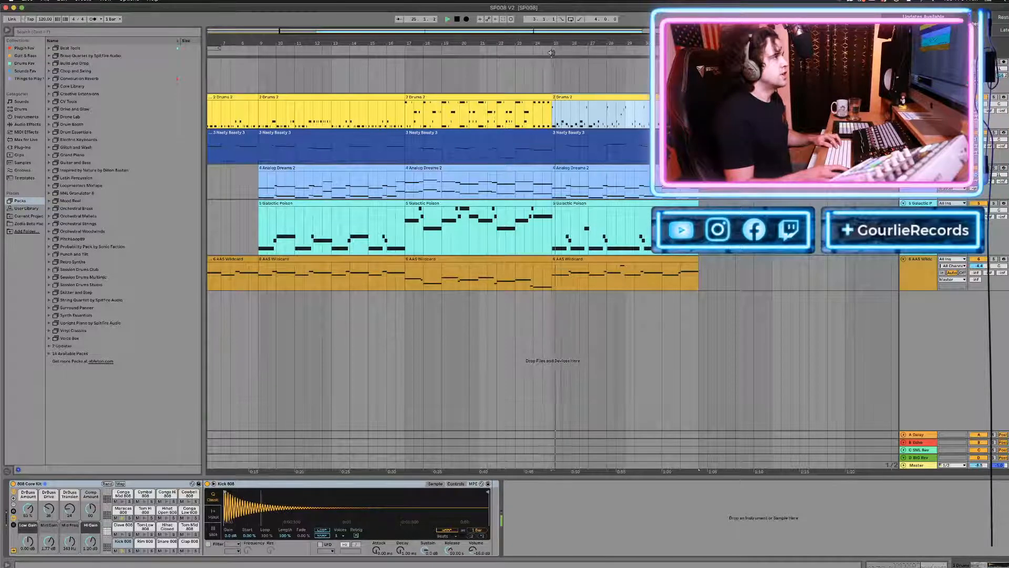
{"action": "left_click", "coordinate": [258, 78]}
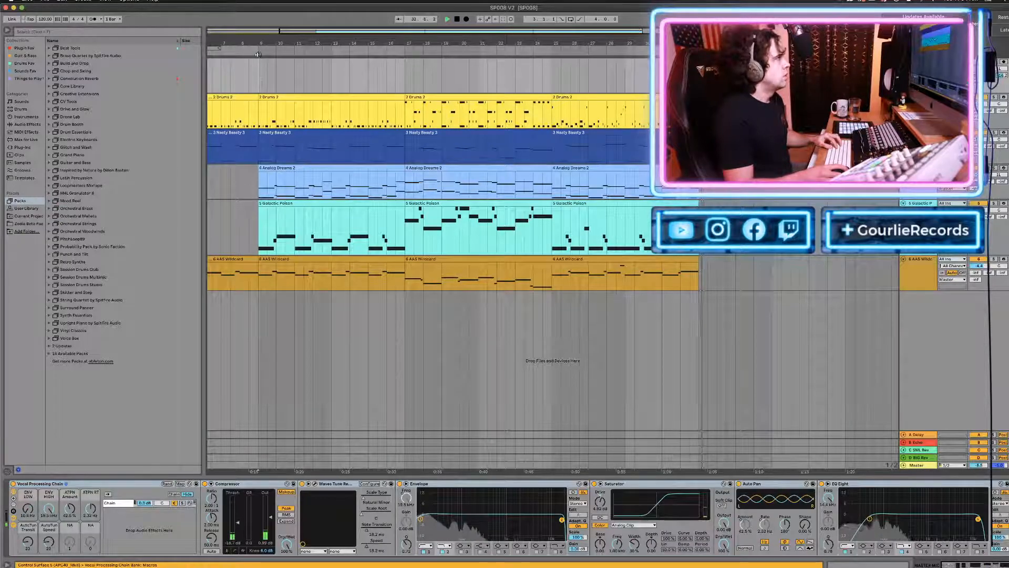
{"action": "left_click", "coordinate": [258, 55]}
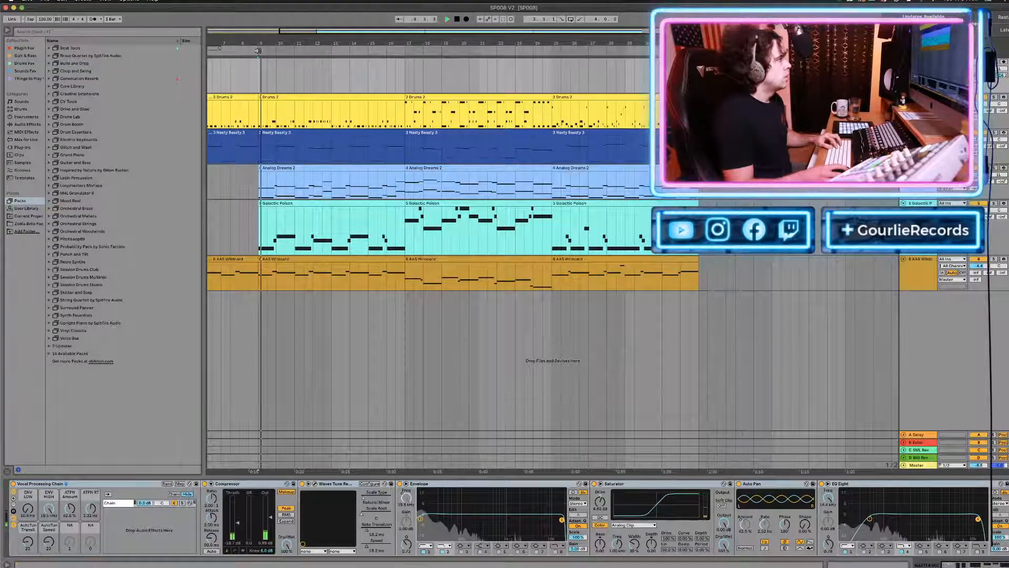
{"action": "scroll", "coordinate": [579, 133], "scroll_direction": "right", "scroll_amount": 1}
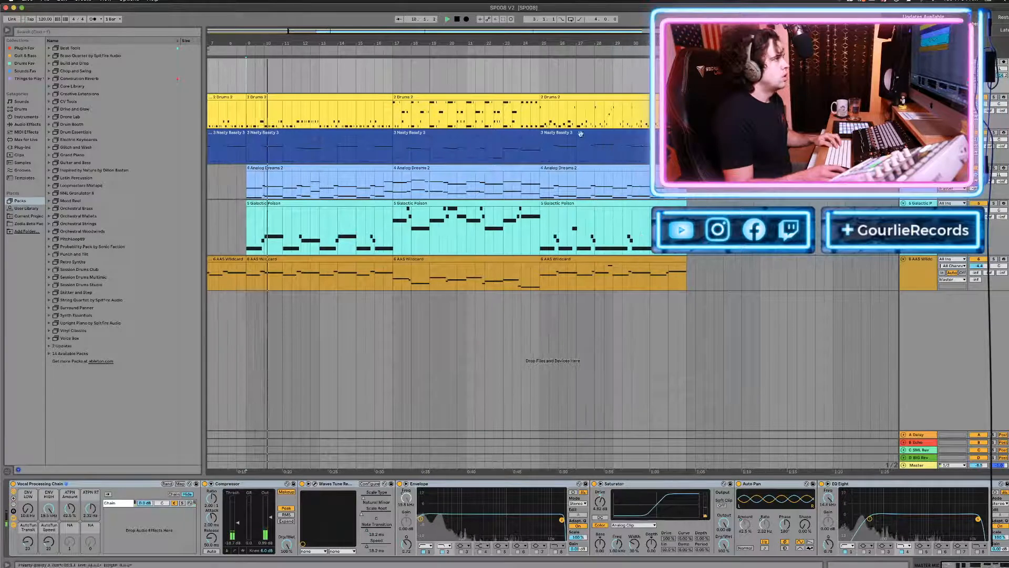
Move the section of five clips at bar 25 eight bars on to bar 33.
{"action": "left_click", "coordinate": [593, 111]}
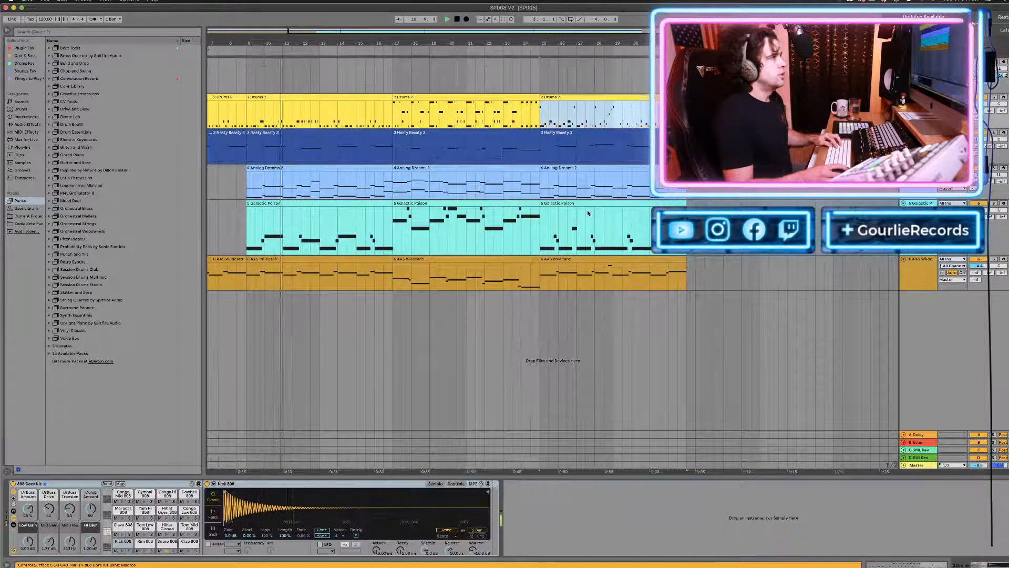
{"action": "left_click", "coordinate": [582, 257], "text": "shift"}
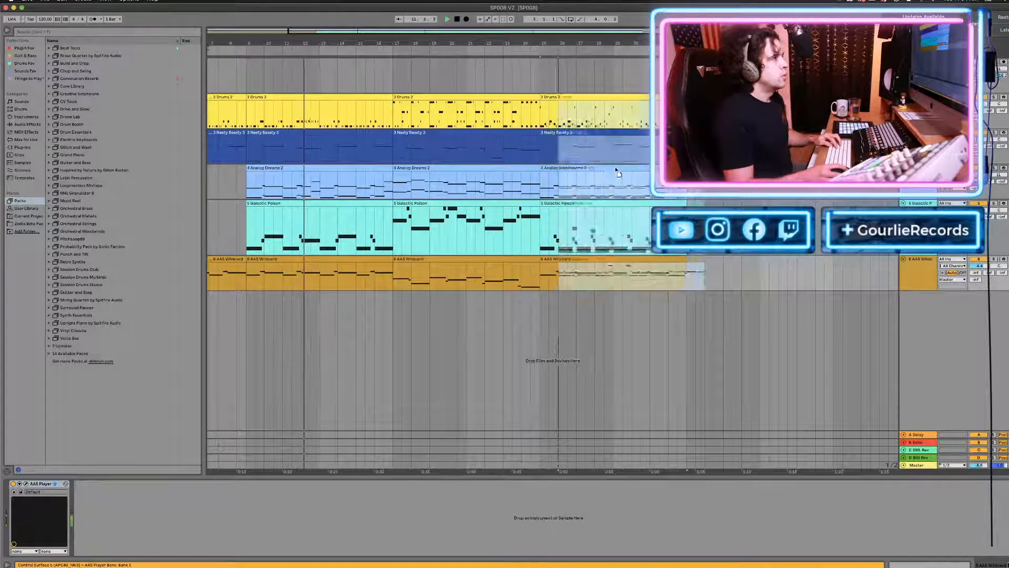
{"action": "key", "text": "ctrl+d"}
{"action": "left_click_drag", "start_coordinate": [581, 259], "coordinate": [729, 258]}
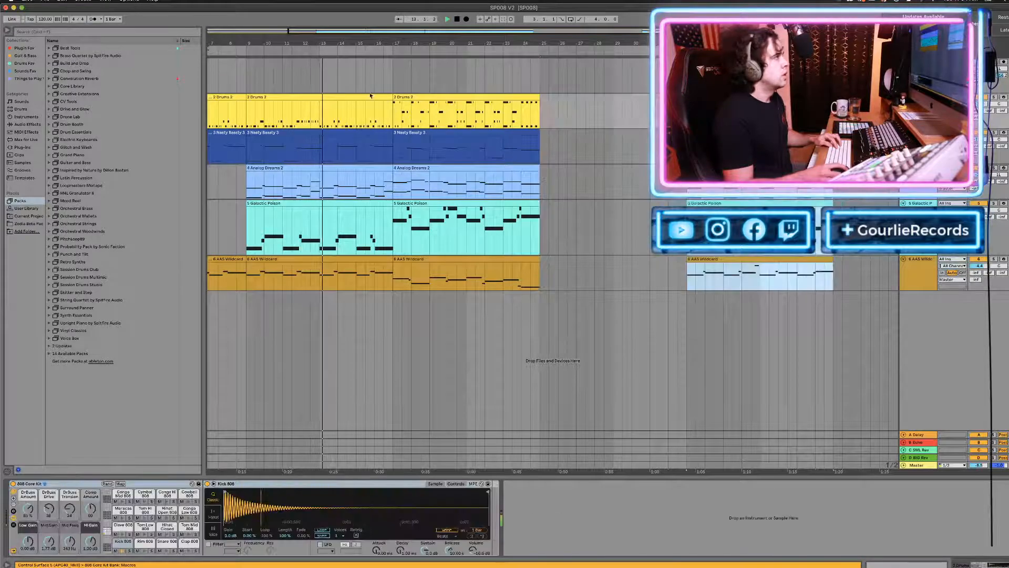
Move the section of five clips at bar 33 back to bar 25.
{"action": "left_click", "coordinate": [316, 98]}
{"action": "left_click", "coordinate": [319, 259], "text": "shift"}
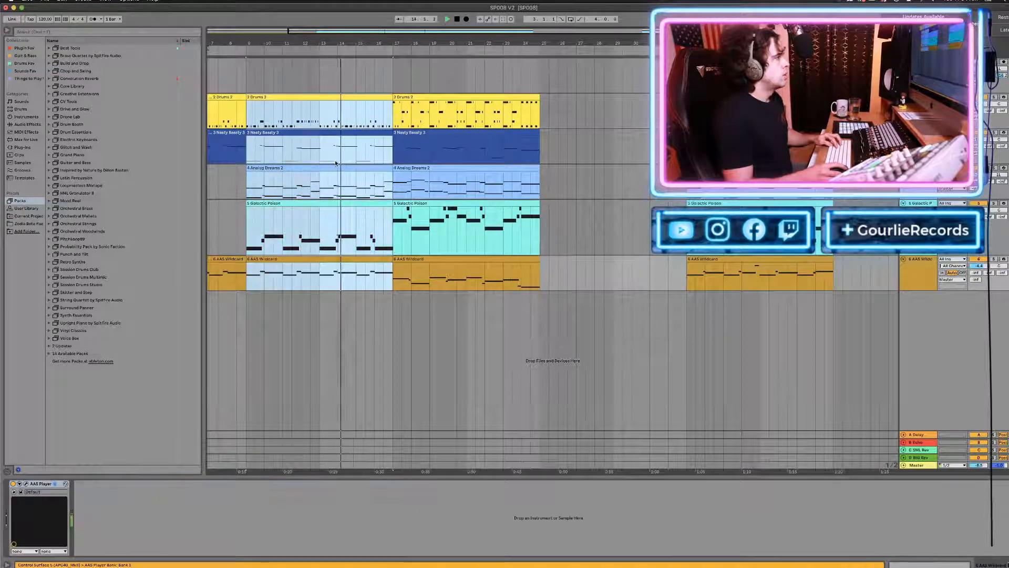
{"action": "left_click", "coordinate": [749, 97]}
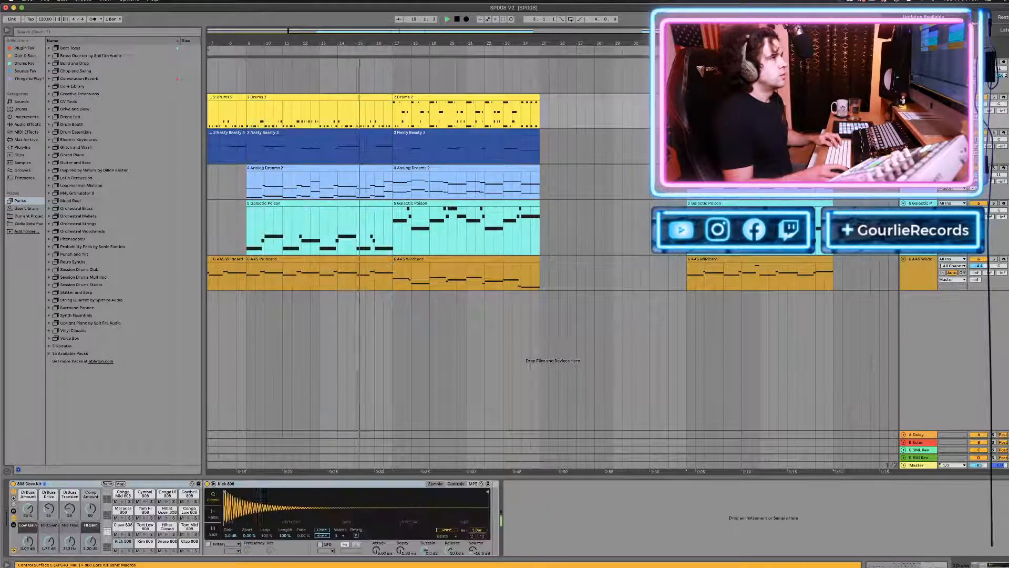
{"action": "left_click_drag", "start_coordinate": [750, 261], "coordinate": [573, 180]}
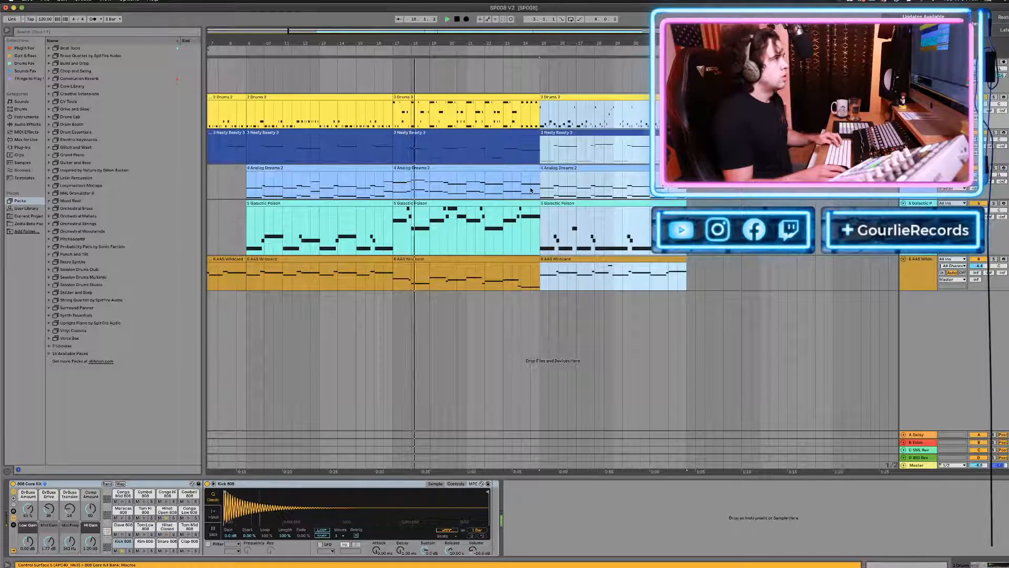
Duplicate the section of five clips at bar 25 so it repeats from bar 33.
{"action": "scroll", "coordinate": [532, 186], "scroll_direction": "down", "scroll_amount": 1}
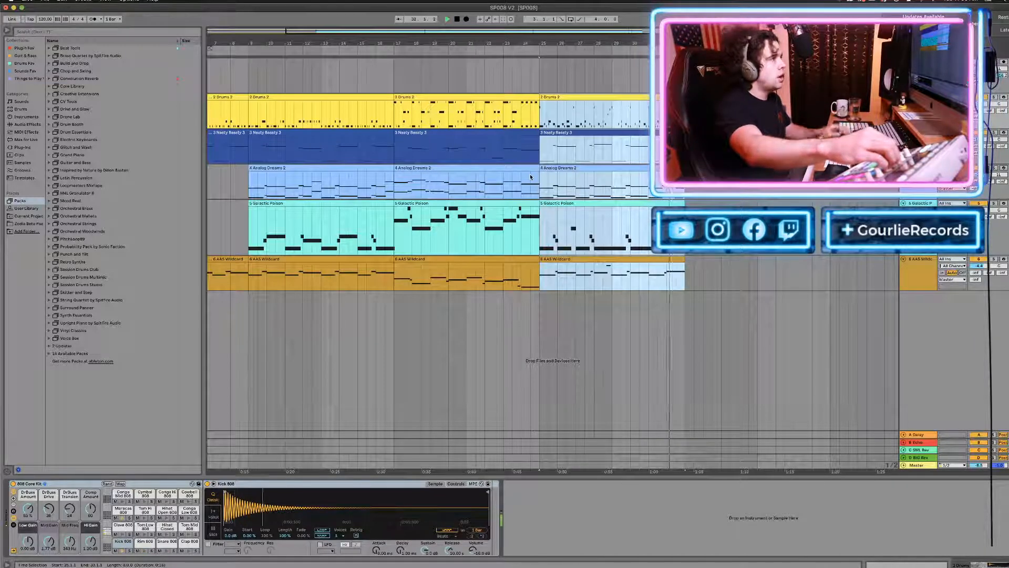
{"action": "key", "text": "super+d"}
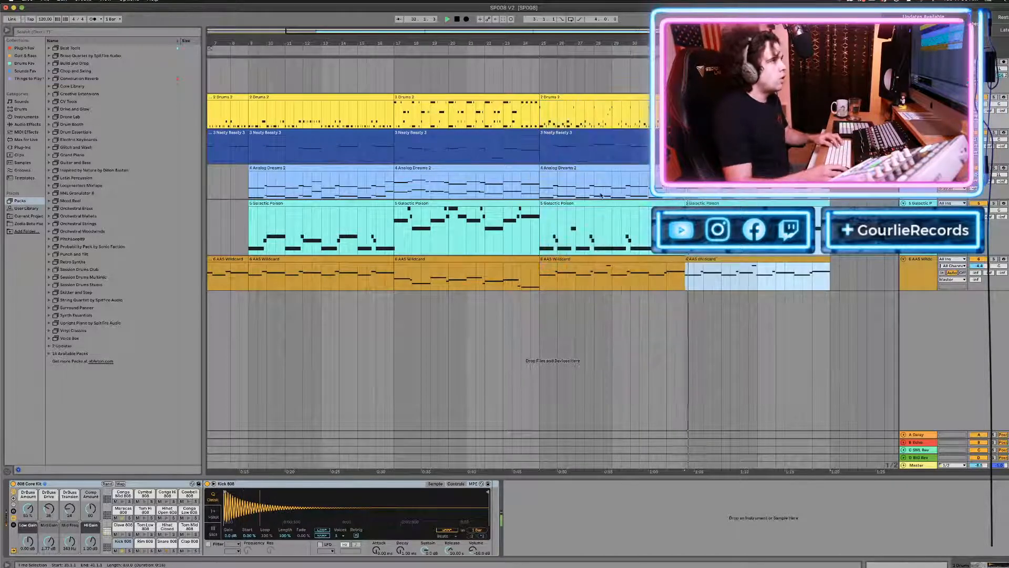
{"action": "scroll", "coordinate": [597, 193], "scroll_direction": "right", "scroll_amount": 1}
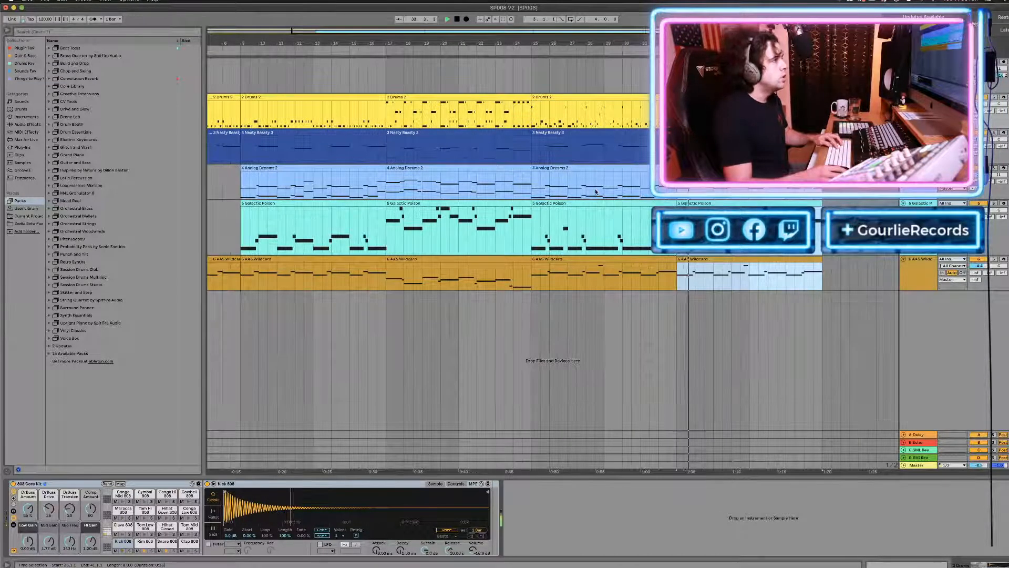
Copy the section of five clips at bar 17 to bar 41, directly after the last section.
{"action": "left_click", "coordinate": [448, 96]}
{"action": "left_click", "coordinate": [445, 259], "text": "shift"}
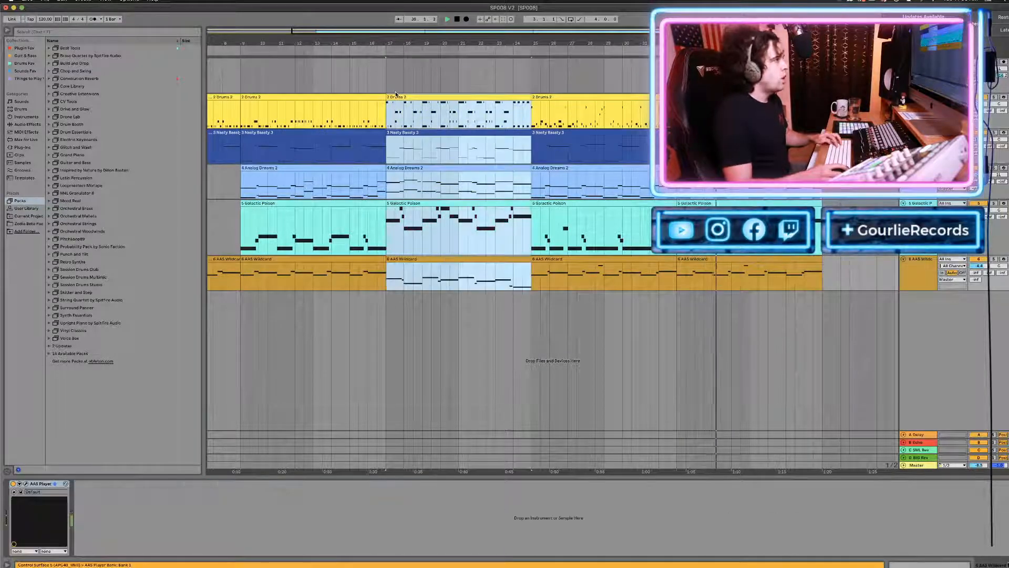
{"action": "left_click_drag", "start_coordinate": [397, 96], "coordinate": [834, 96]}
{"action": "scroll", "coordinate": [618, 253], "scroll_direction": "right", "scroll_amount": 2}
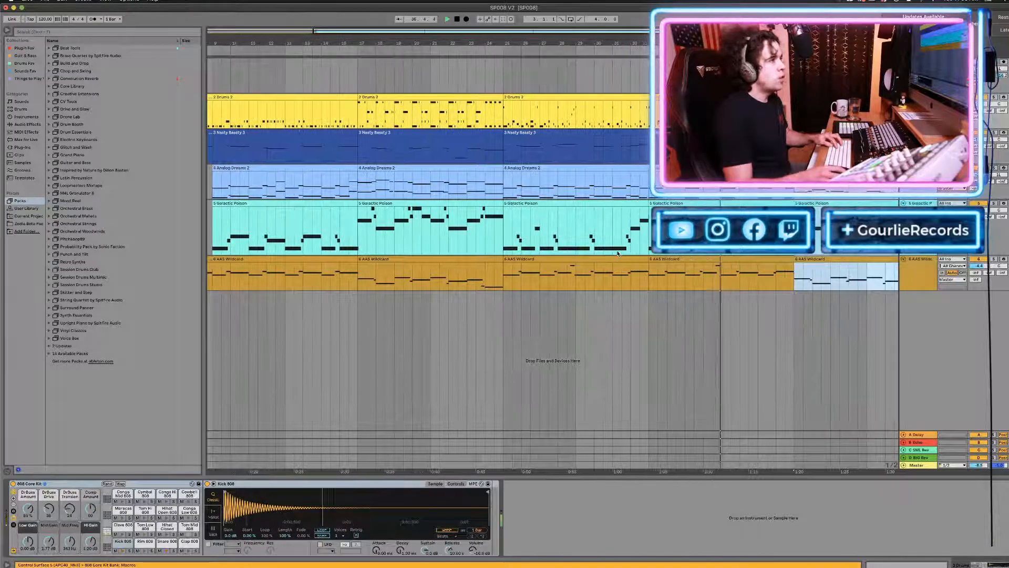
Delete the AAS Wildcard clip at bar 33.
{"action": "left_click", "coordinate": [665, 260]}
{"action": "key", "text": "Delete"}
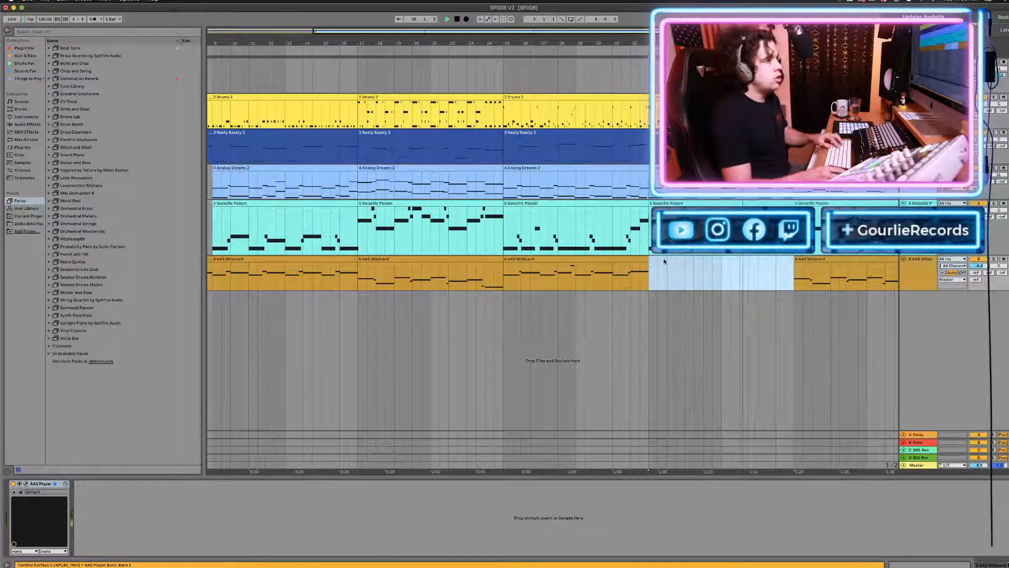
{"action": "scroll", "coordinate": [663, 262], "scroll_direction": "right", "scroll_amount": 2}
{"action": "scroll", "coordinate": [647, 258], "scroll_direction": "right", "scroll_amount": 2}
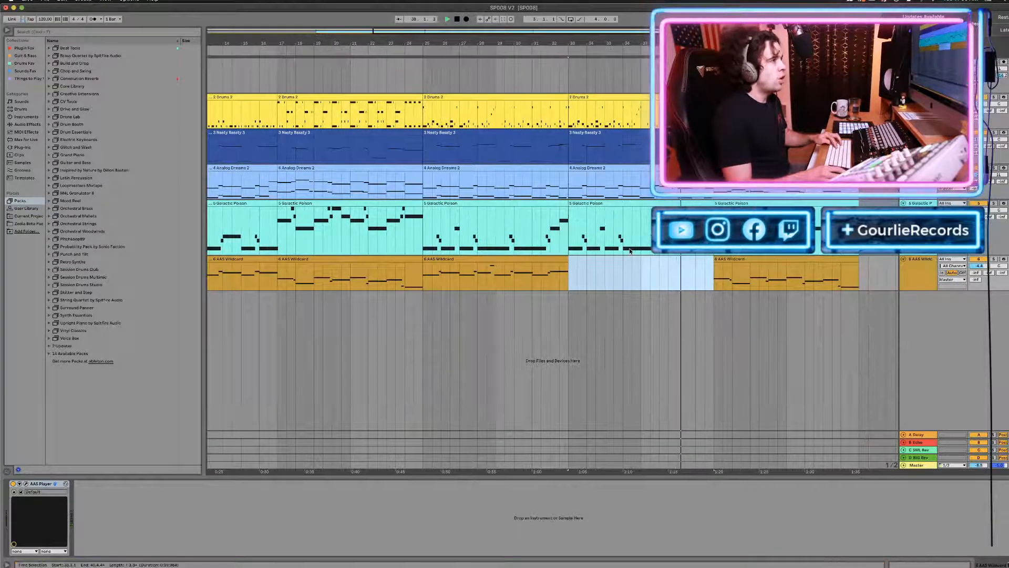
Copy the section of five clips at bar 9 to bar 49, at the end of the arrangement.
{"action": "scroll", "coordinate": [630, 251], "scroll_direction": "down", "scroll_amount": 3}
{"action": "scroll", "coordinate": [631, 251], "scroll_direction": "left", "scroll_amount": 1}
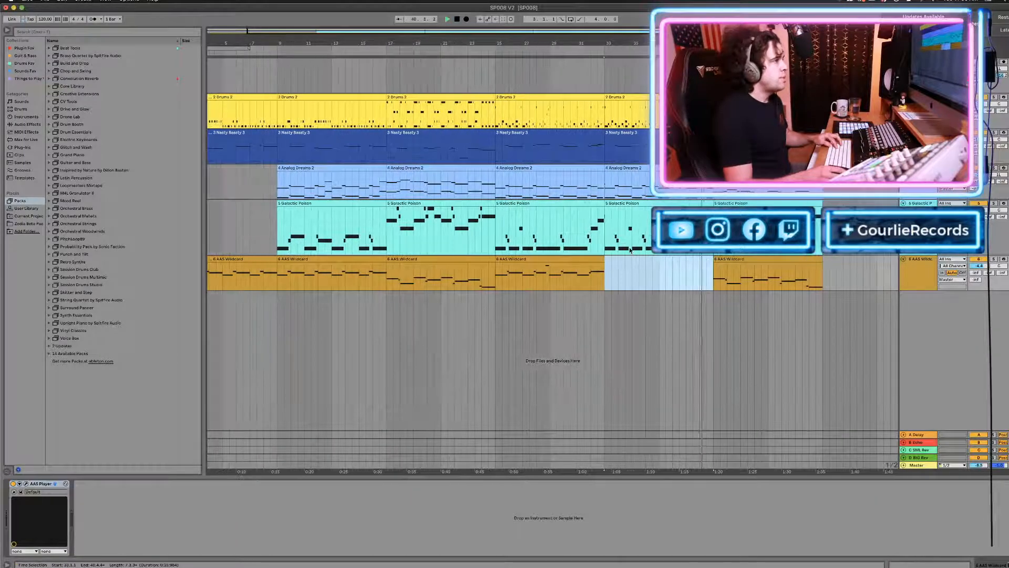
{"action": "left_click", "coordinate": [296, 96]}
{"action": "left_click", "coordinate": [315, 260], "text": "shift"}
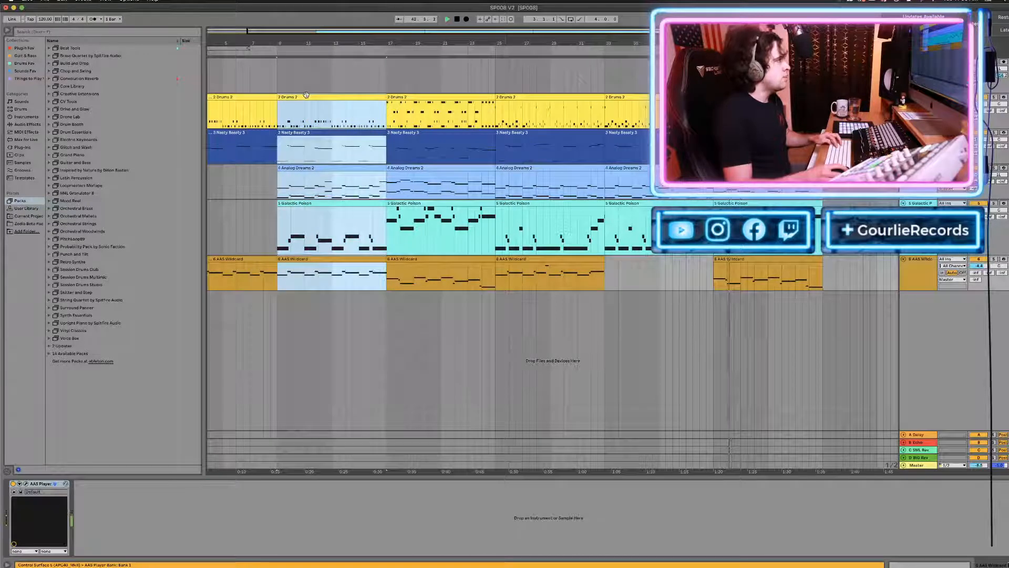
{"action": "left_click_drag", "start_coordinate": [306, 95], "coordinate": [853, 97]}
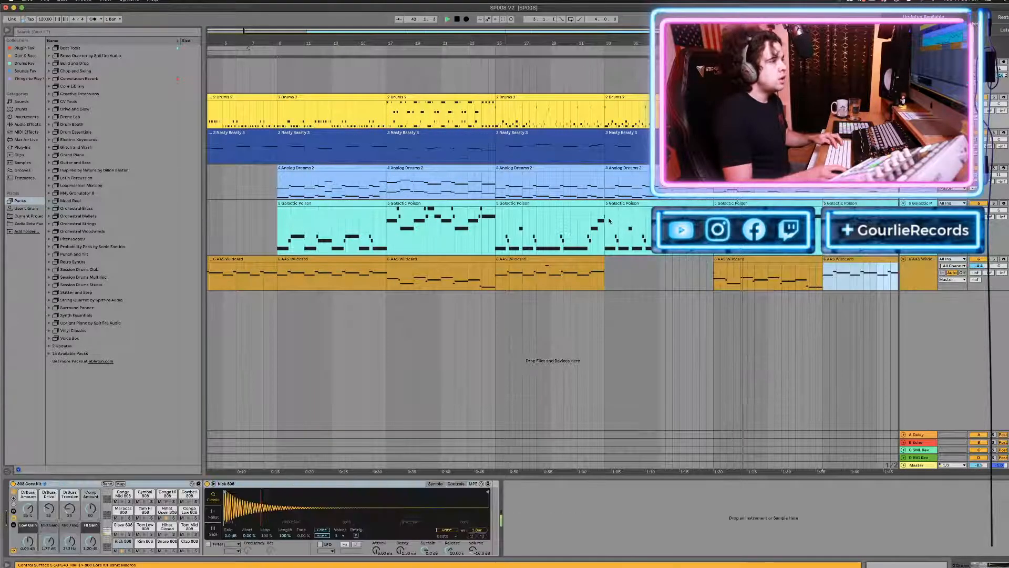
Copy the section of five clips at bar 25 to bar 57, at the end of the arrangement.
{"action": "scroll", "coordinate": [607, 219], "scroll_direction": "right", "scroll_amount": 4}
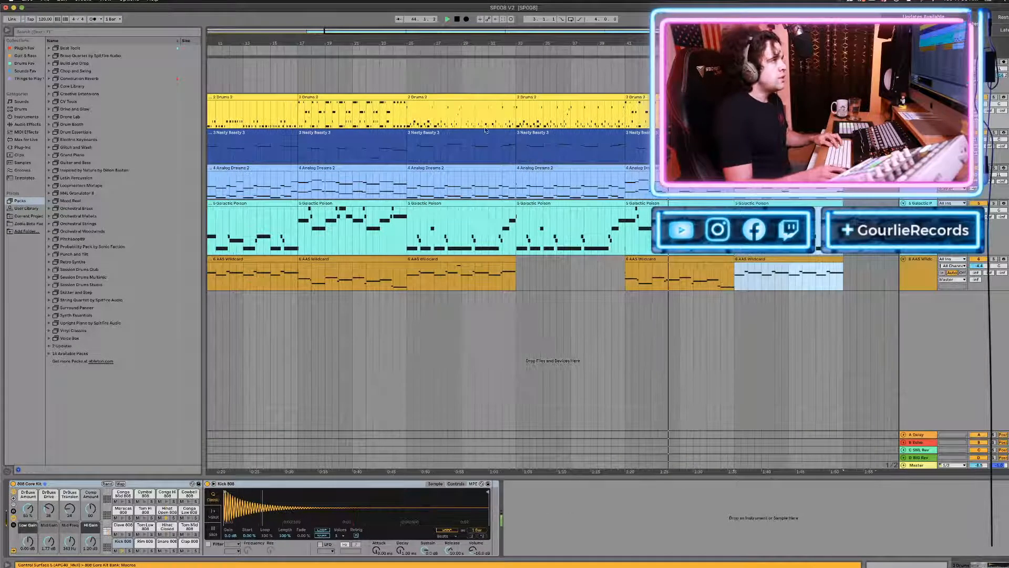
{"action": "left_click", "coordinate": [458, 104]}
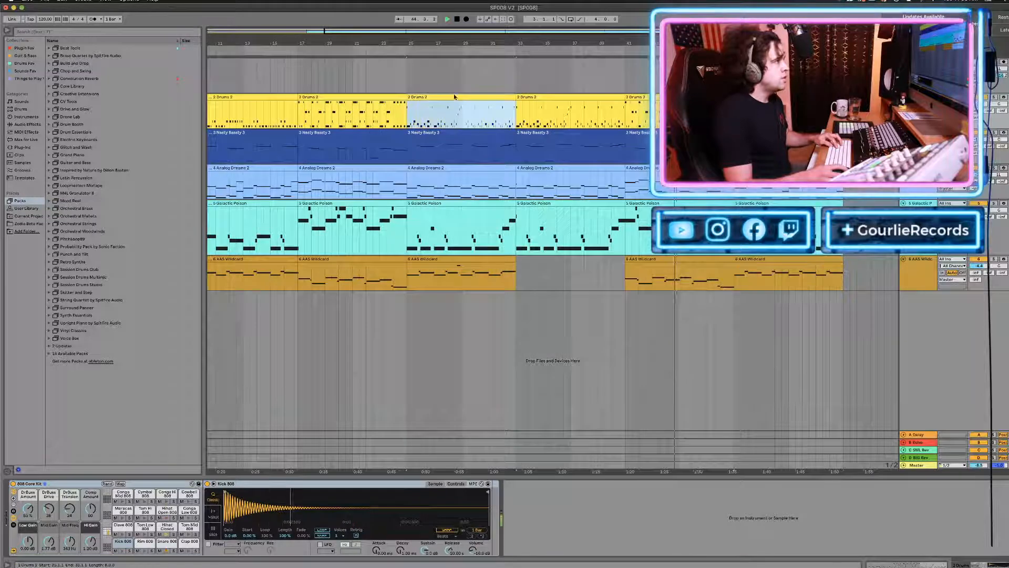
{"action": "left_click", "coordinate": [463, 259], "text": "shift"}
{"action": "left_click_drag", "start_coordinate": [444, 99], "coordinate": [877, 101]}
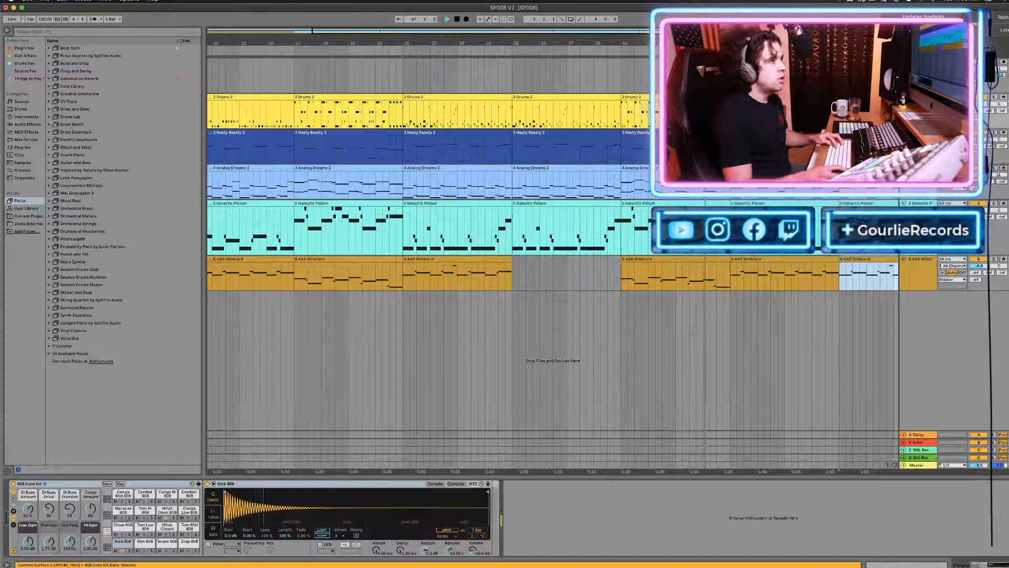
Delete the Analog Dreams and AAS Wildcard clips at bar 49.
{"action": "left_click", "coordinate": [843, 181]}
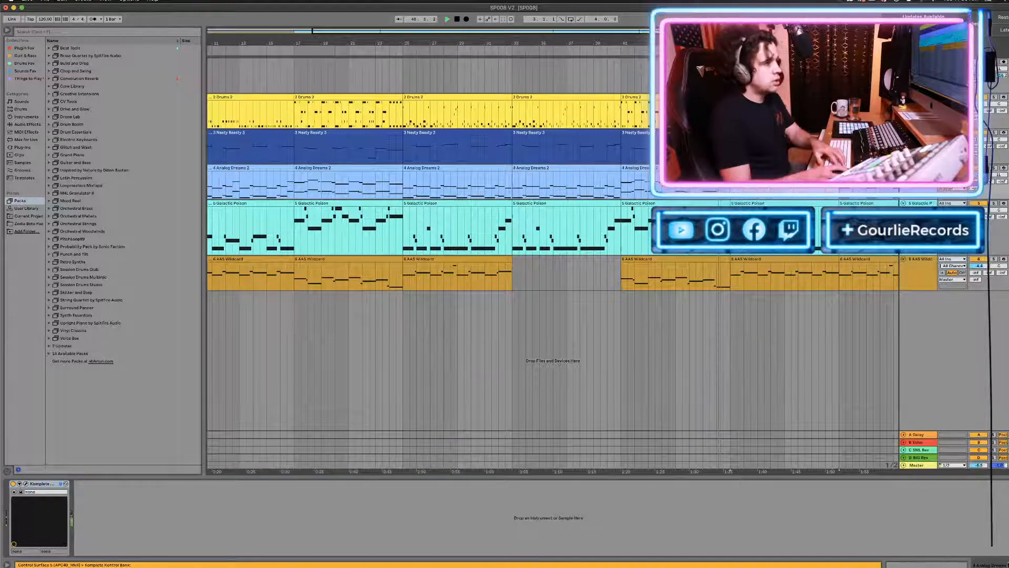
{"action": "left_click", "coordinate": [753, 203]}
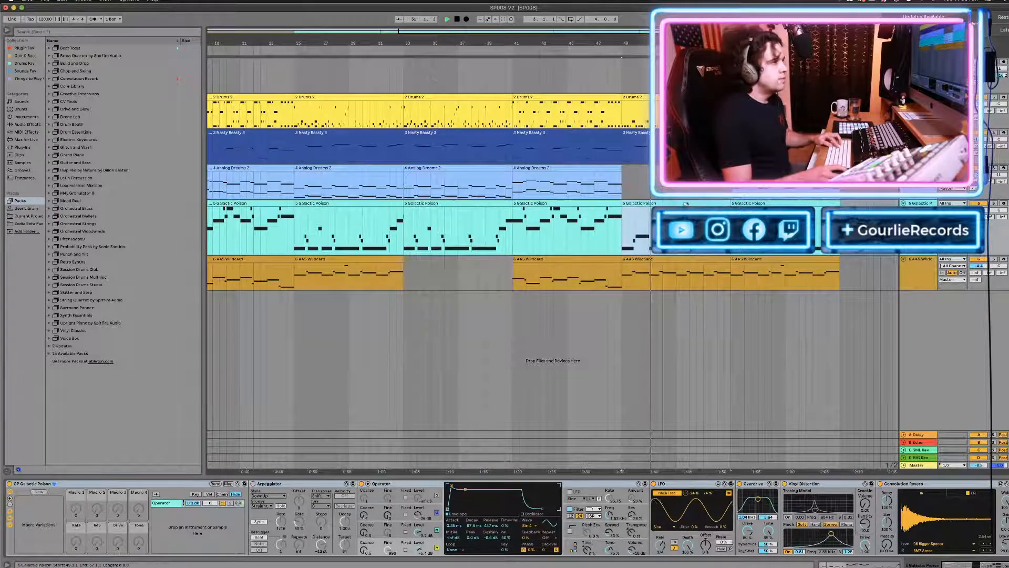
{"action": "left_click", "coordinate": [667, 260]}
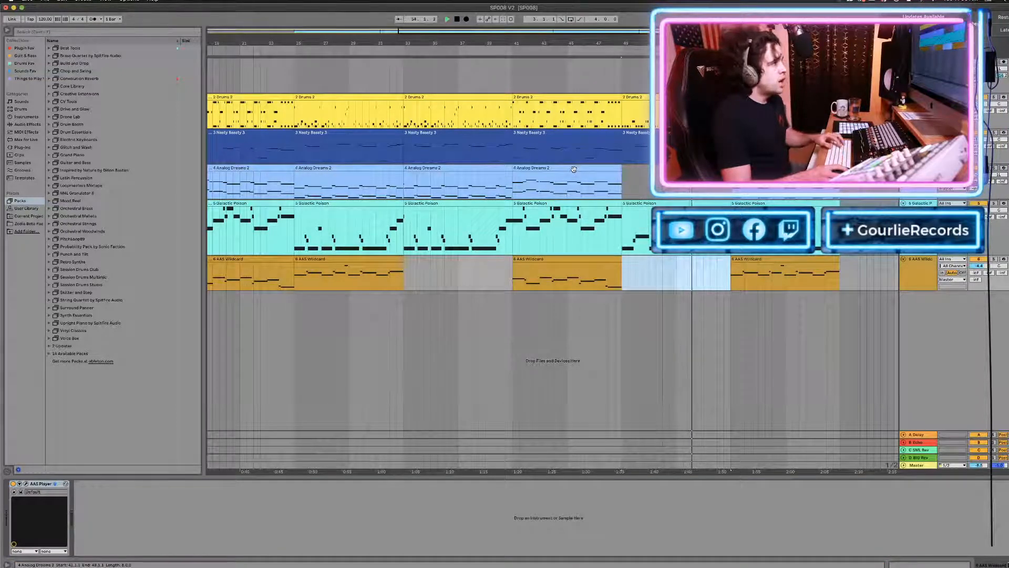
Copy the Analog Dreams clip at bar 17 to the empty slot at bar 49 on the same track.
{"action": "scroll", "coordinate": [343, 170], "scroll_direction": "left", "scroll_amount": 5}
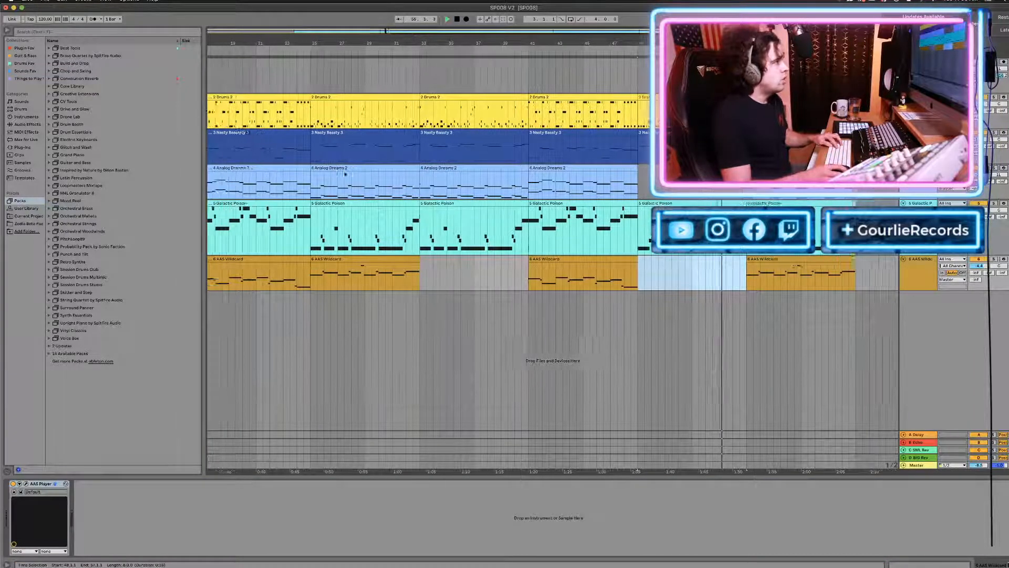
{"action": "left_click", "coordinate": [251, 168]}
{"action": "mouse_move", "coordinate": [251, 169]}
{"action": "left_mouse_down"}
{"action": "mouse_move", "coordinate": [831, 169]}
{"action": "mouse_move", "coordinate": [803, 200]}
{"action": "mouse_move", "coordinate": [759, 200]}
{"action": "left_mouse_up"}
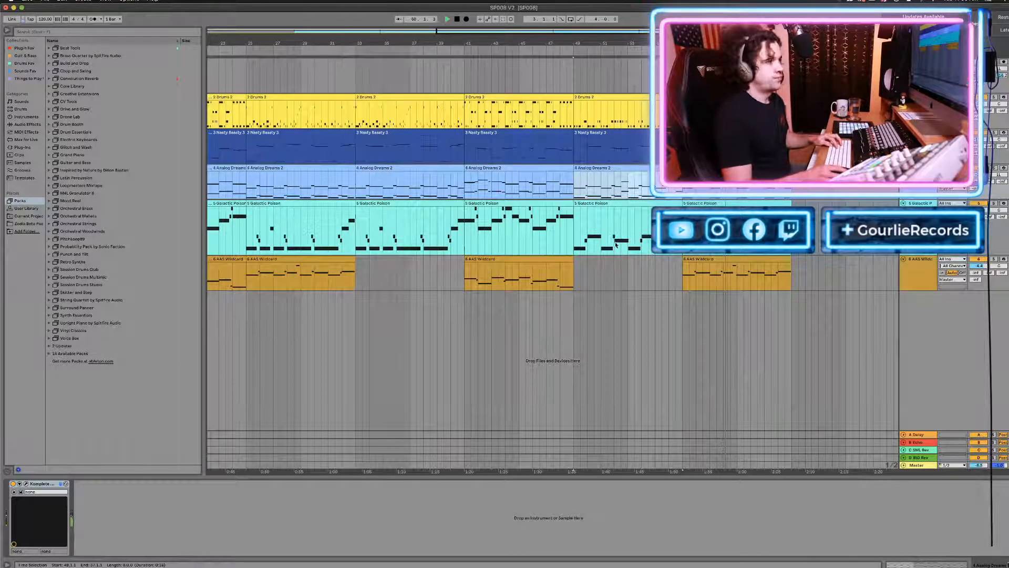
Copy the section of five clips at bar 41 to bar 65, at the end of the arrangement.
{"action": "left_click", "coordinate": [509, 259]}
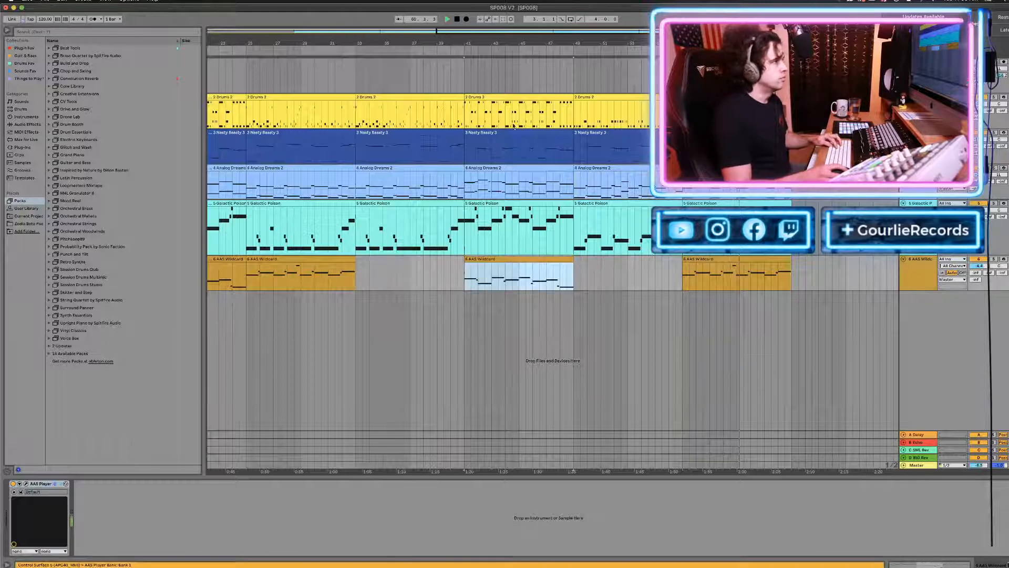
{"action": "left_click", "coordinate": [494, 98], "text": "shift"}
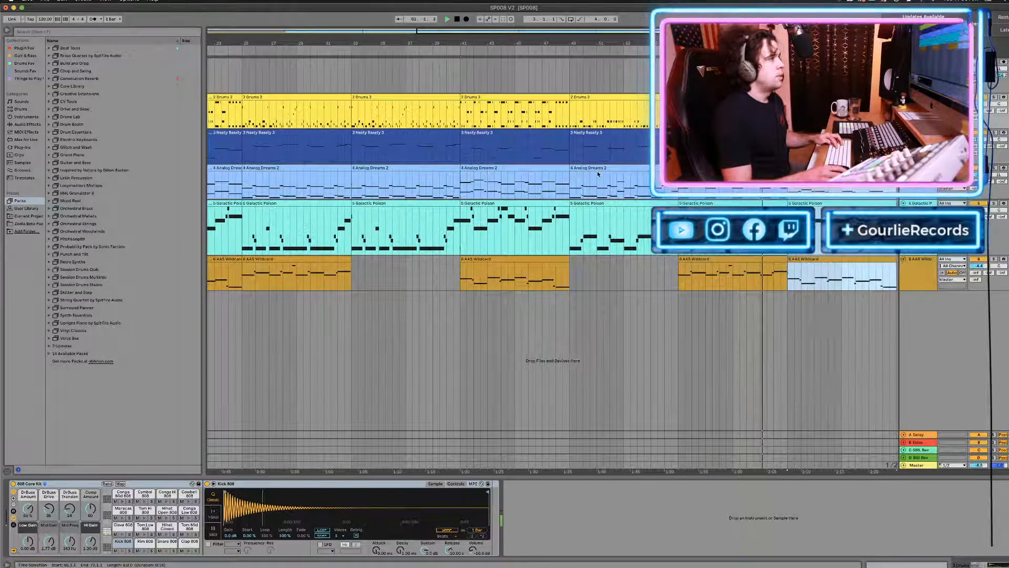
Copy the section of five clips at bar 25 to bar 73, at the end of the arrangement.
{"action": "scroll", "coordinate": [592, 172], "scroll_direction": "down", "scroll_amount": 2}
{"action": "scroll", "coordinate": [590, 172], "scroll_direction": "down", "scroll_amount": 3}
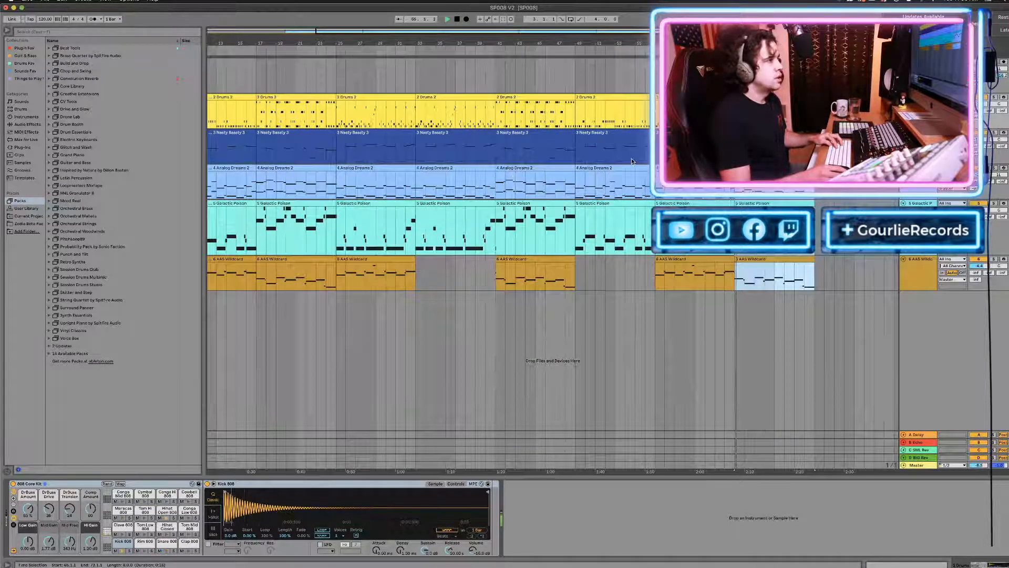
{"action": "scroll", "coordinate": [616, 185], "scroll_direction": "right", "scroll_amount": 1}
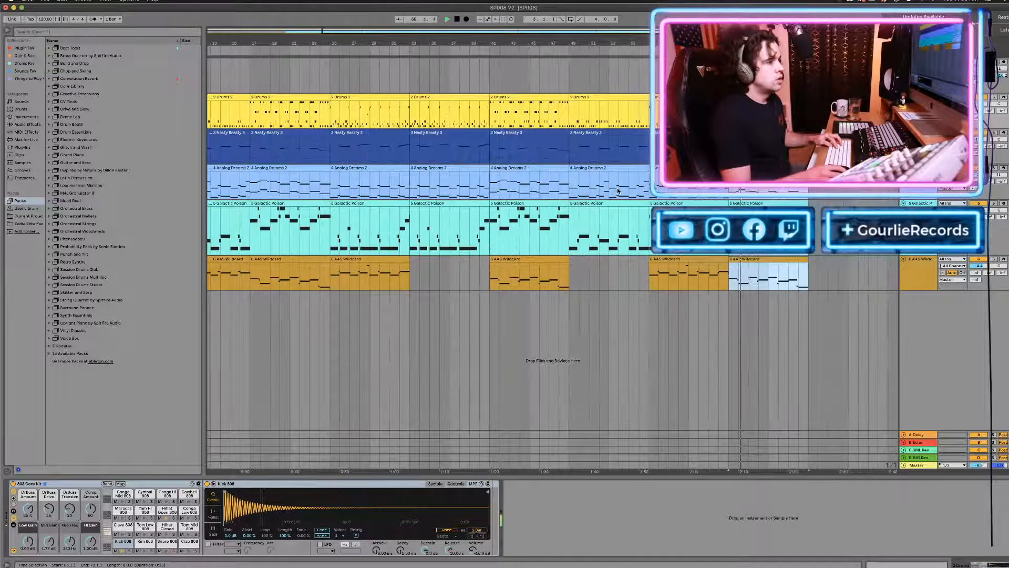
{"action": "scroll", "coordinate": [595, 129], "scroll_direction": "left", "scroll_amount": 4}
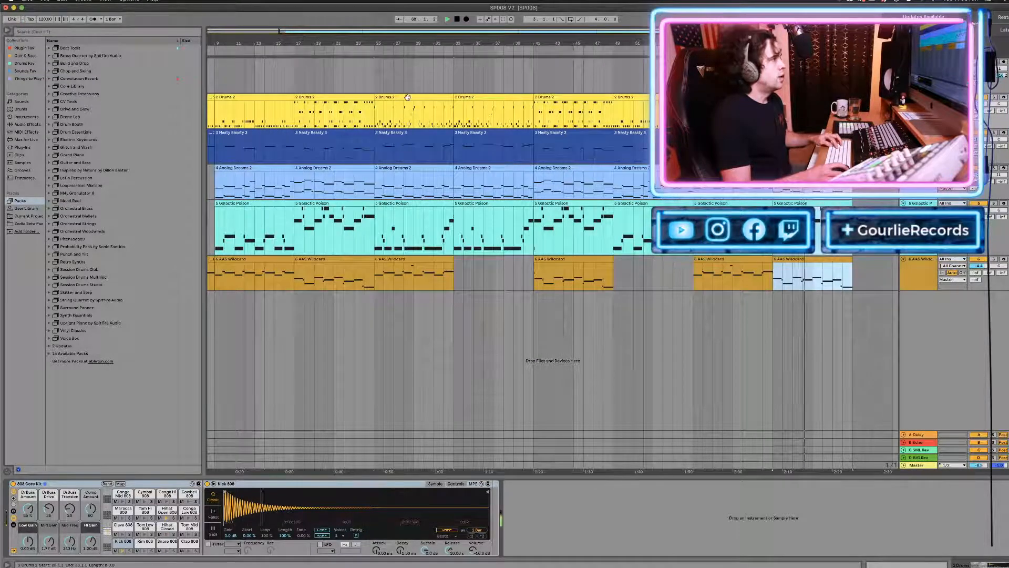
{"action": "left_click", "coordinate": [410, 114]}
{"action": "left_click", "coordinate": [400, 264], "text": "shift"}
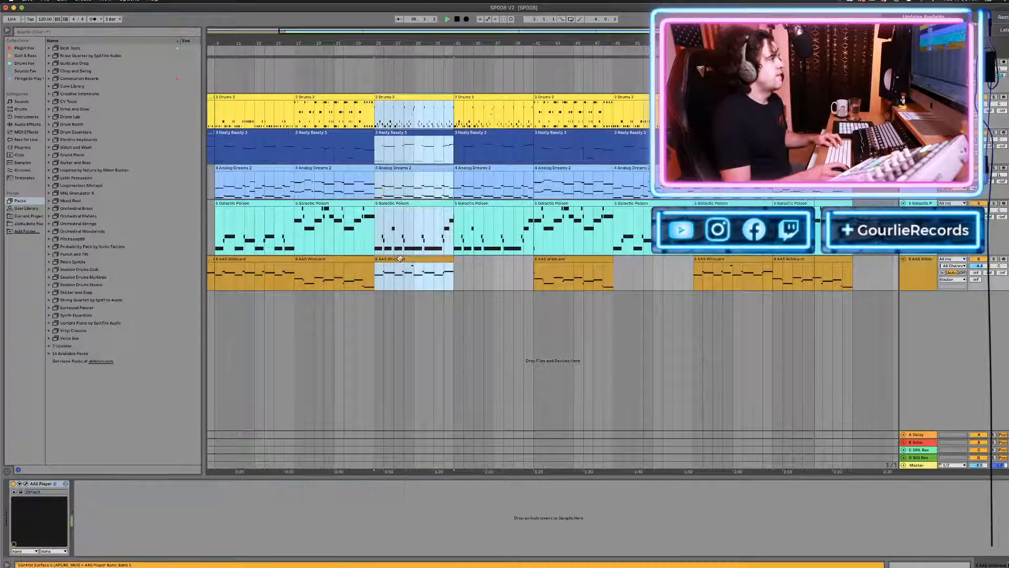
{"action": "left_click_drag", "start_coordinate": [402, 128], "coordinate": [872, 127]}
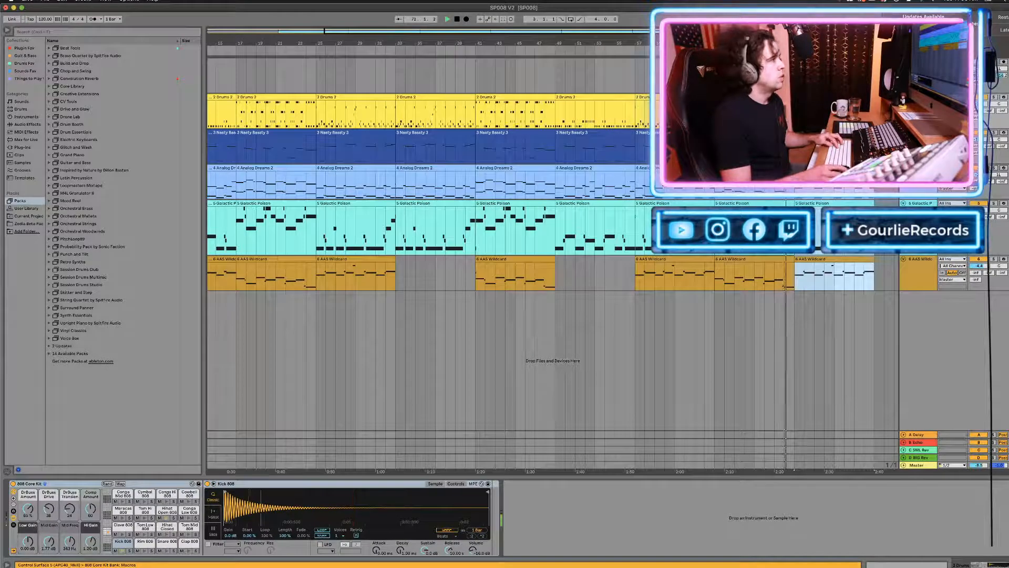
Extend the last Drums clip by one bar to bar 82 and make the Nasty Beasty track taller.
{"action": "left_click_drag", "start_coordinate": [841, 97], "coordinate": [851, 97]}
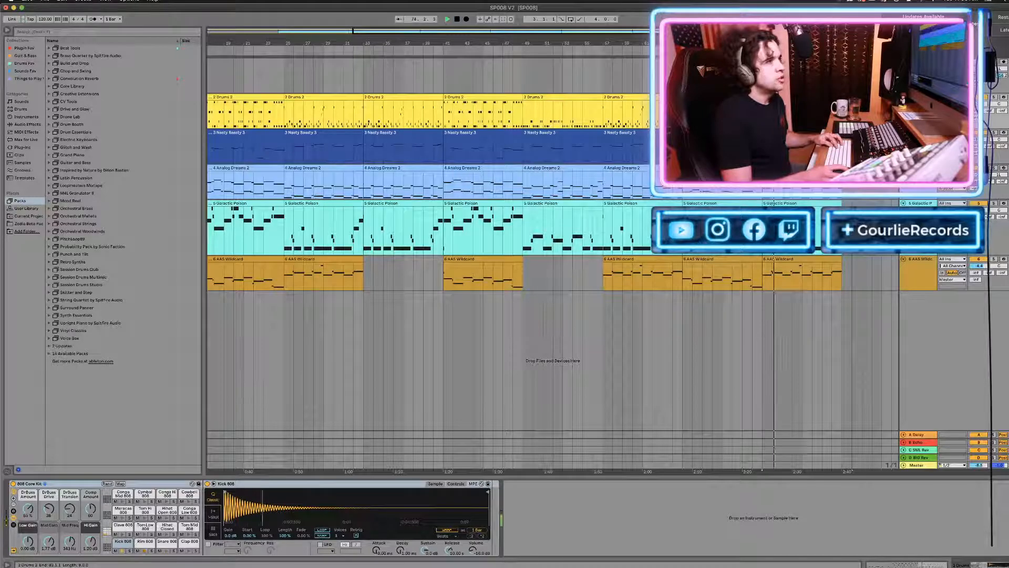
{"action": "left_click_drag", "start_coordinate": [919, 165], "coordinate": [919, 198]}
{"action": "key", "text": "plus"}
{"action": "key", "text": "plus"}
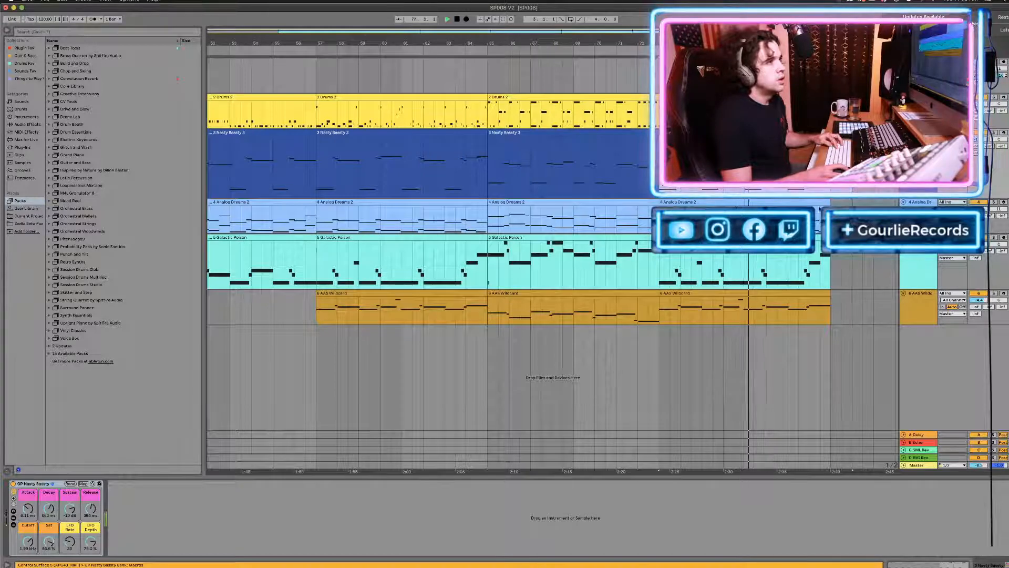
Extend the last Analog Dreams and Galactic Poison clips by one bar to bar 82.
{"action": "left_click", "coordinate": [817, 293], "text": "shift"}
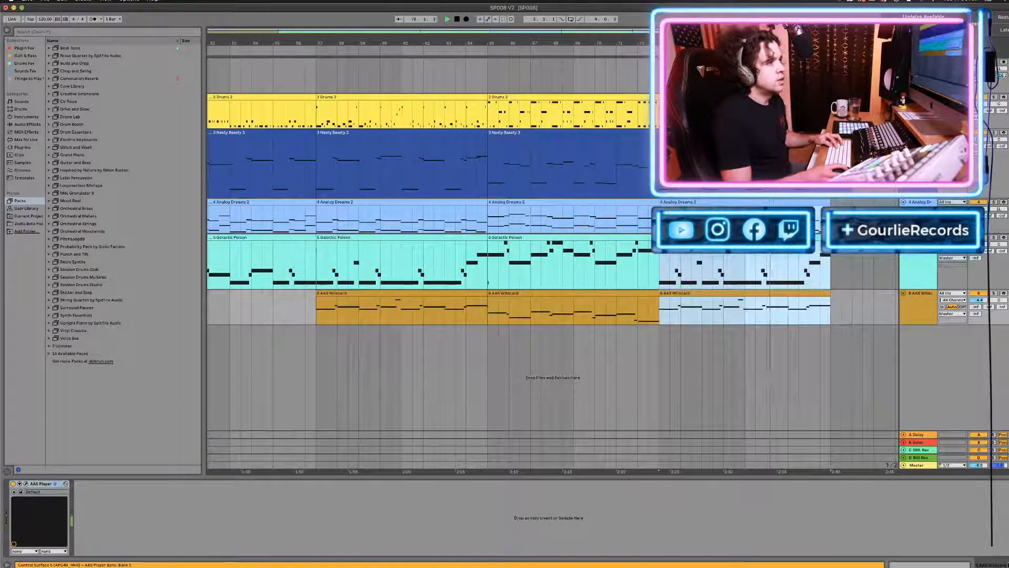
{"action": "left_click_drag", "start_coordinate": [829, 202], "coordinate": [850, 202]}
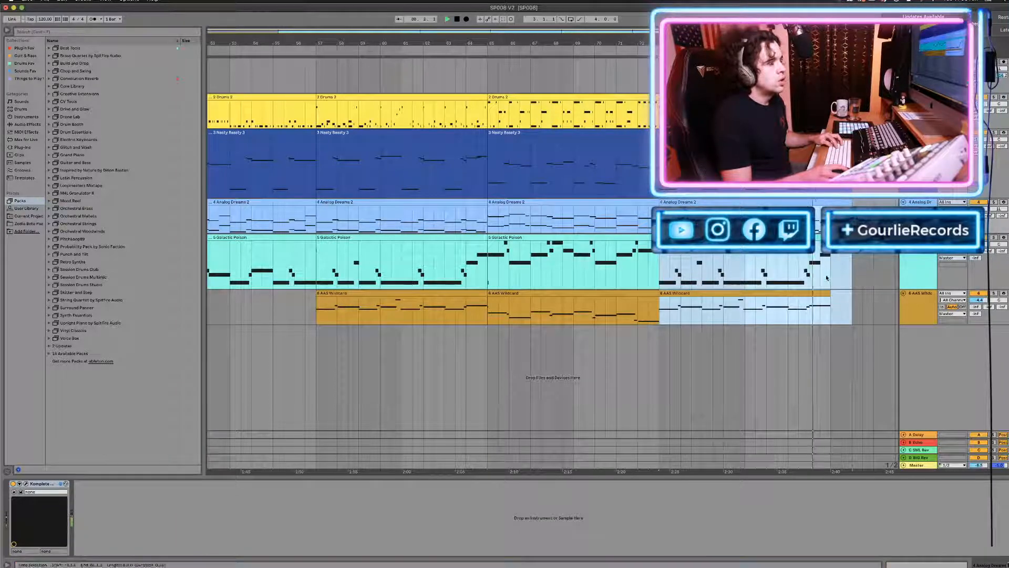
{"action": "left_click", "coordinate": [832, 260]}
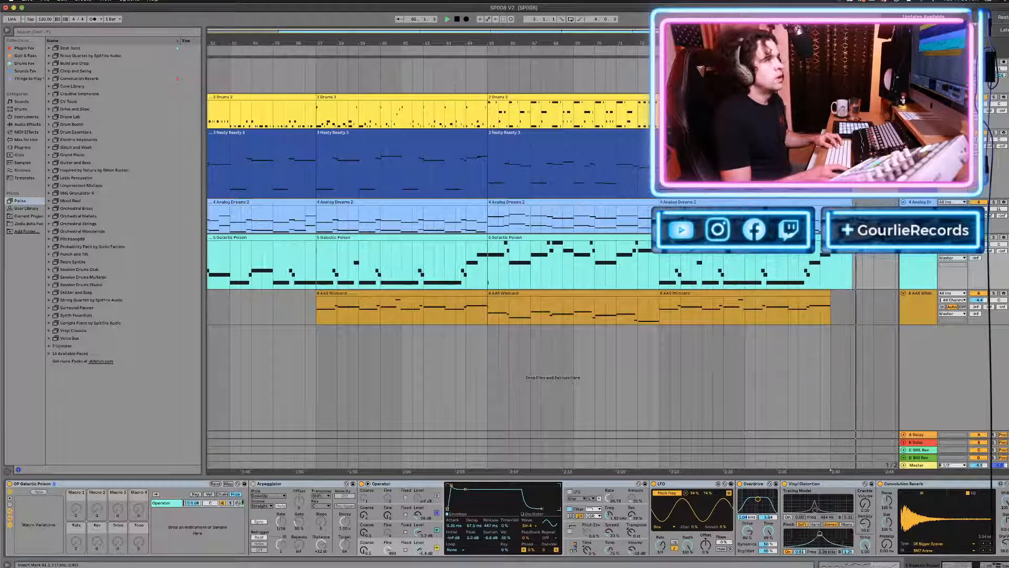
Stop playback, return to the start of the song and enable automation arm.
{"action": "key", "text": "space"}
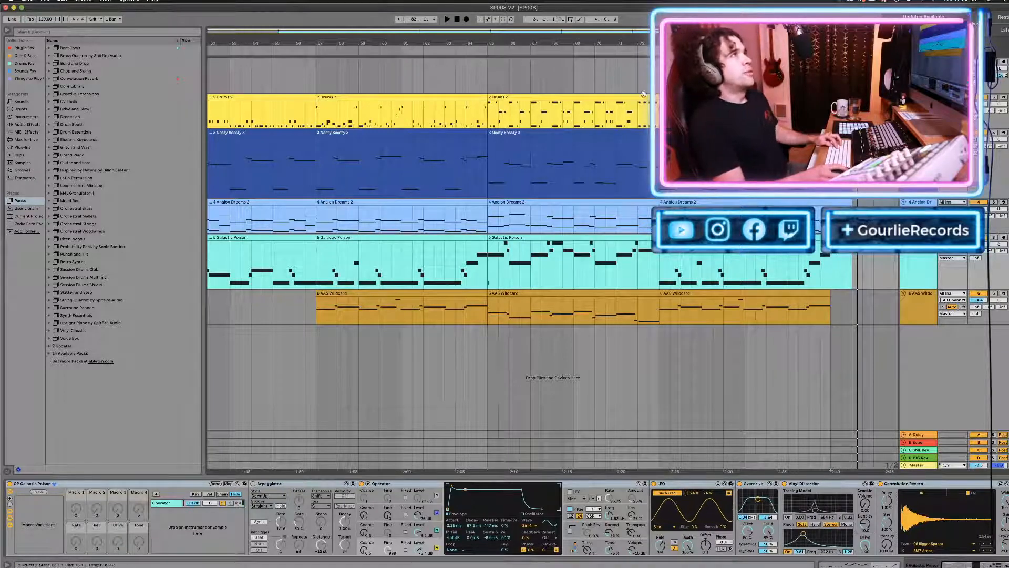
{"action": "left_click", "coordinate": [458, 20]}
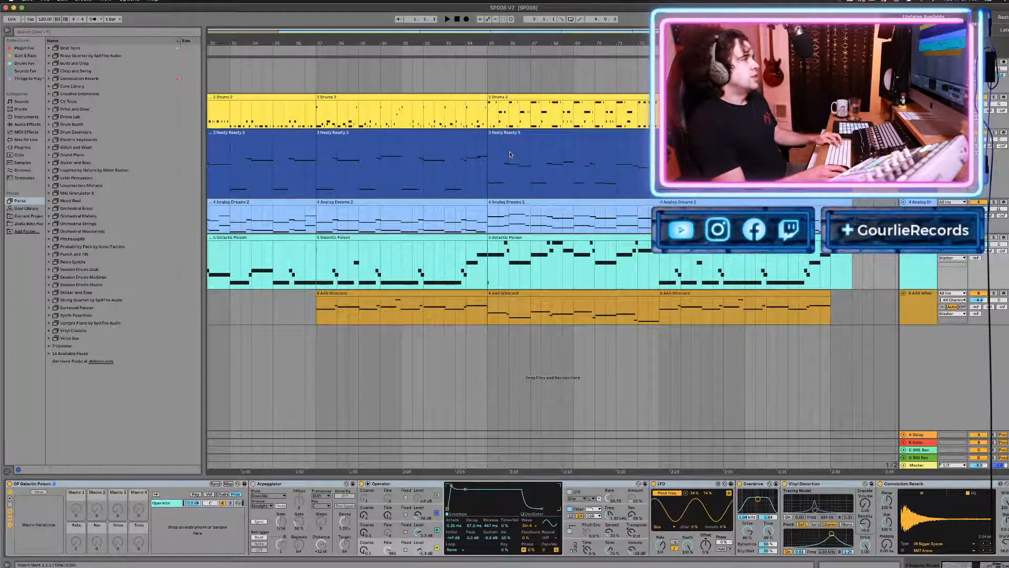
{"action": "scroll", "coordinate": [506, 152], "scroll_direction": "down", "scroll_amount": 5}
{"action": "scroll", "coordinate": [505, 152], "scroll_direction": "down", "scroll_amount": 5}
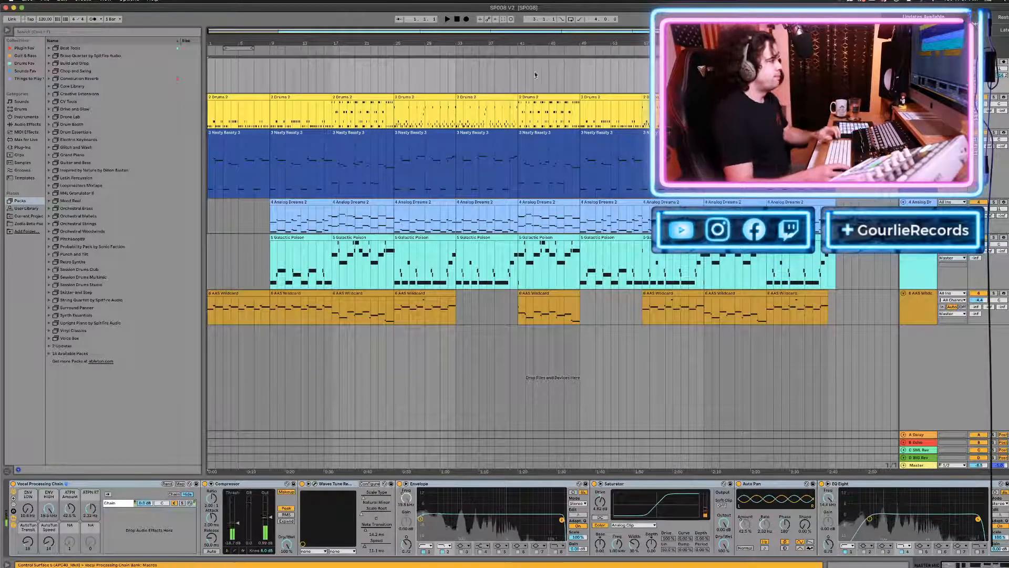
{"action": "left_click", "coordinate": [457, 20]}
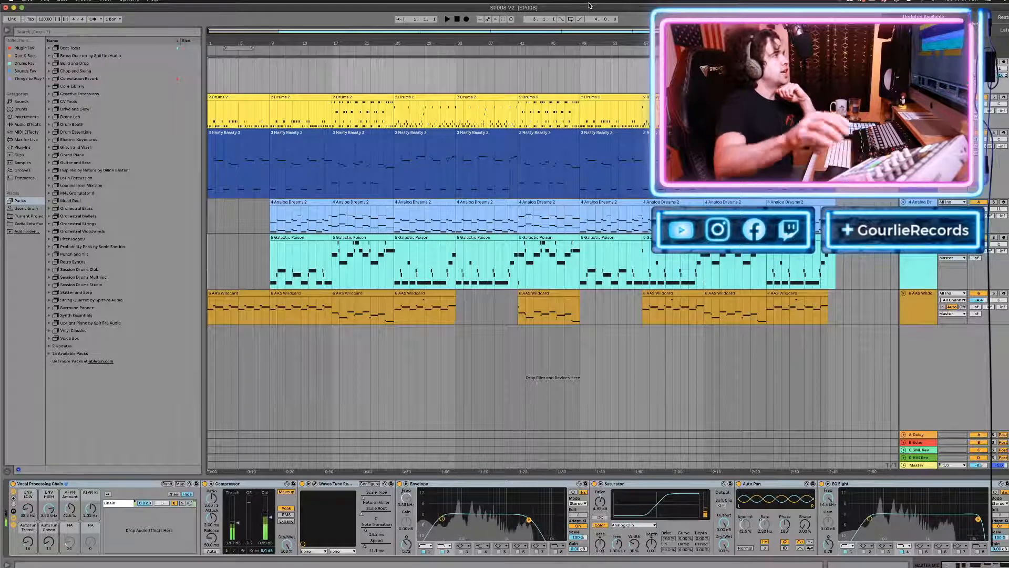
{"action": "left_click", "coordinate": [488, 20]}
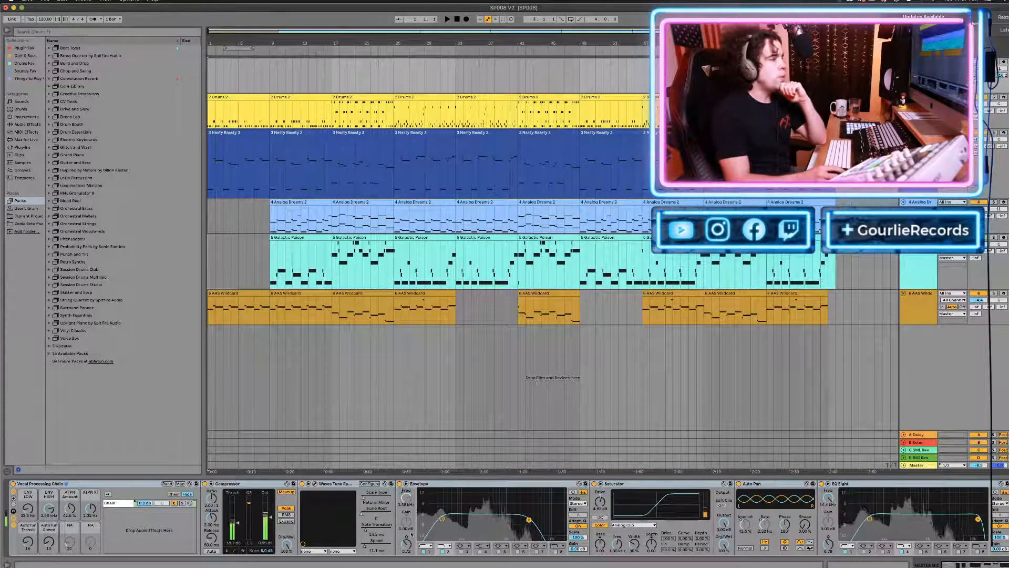
Search the browser for "VOCAL BENDER" and add Vocal Bender Stereo to the end of the MASTER MIC effect chain.
{"action": "left_click", "coordinate": [371, 533]}
{"action": "scroll", "coordinate": [373, 534], "scroll_direction": "right", "scroll_amount": 2}
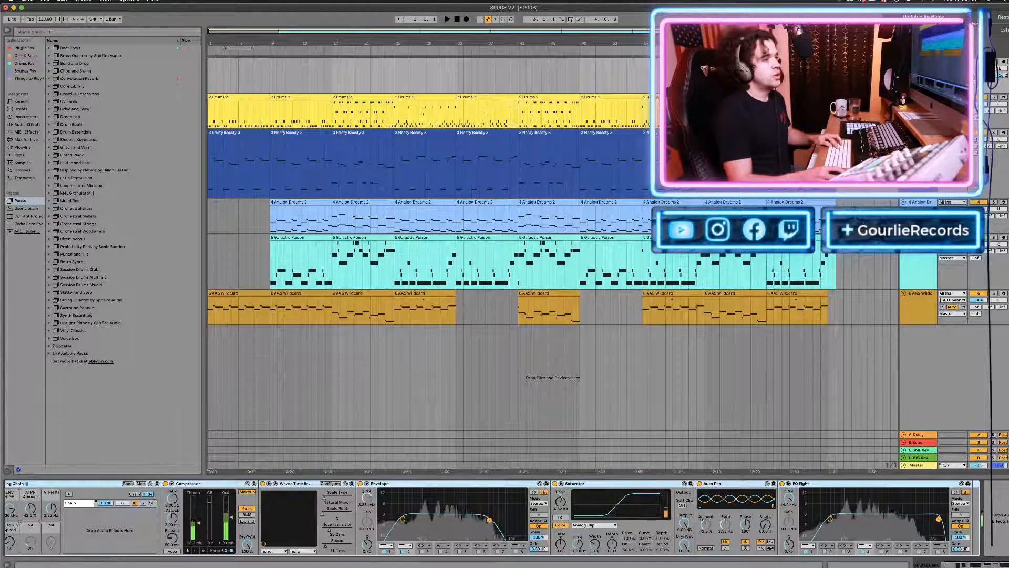
{"action": "key", "text": "super+f"}
{"action": "type", "text": "VOCAL"}
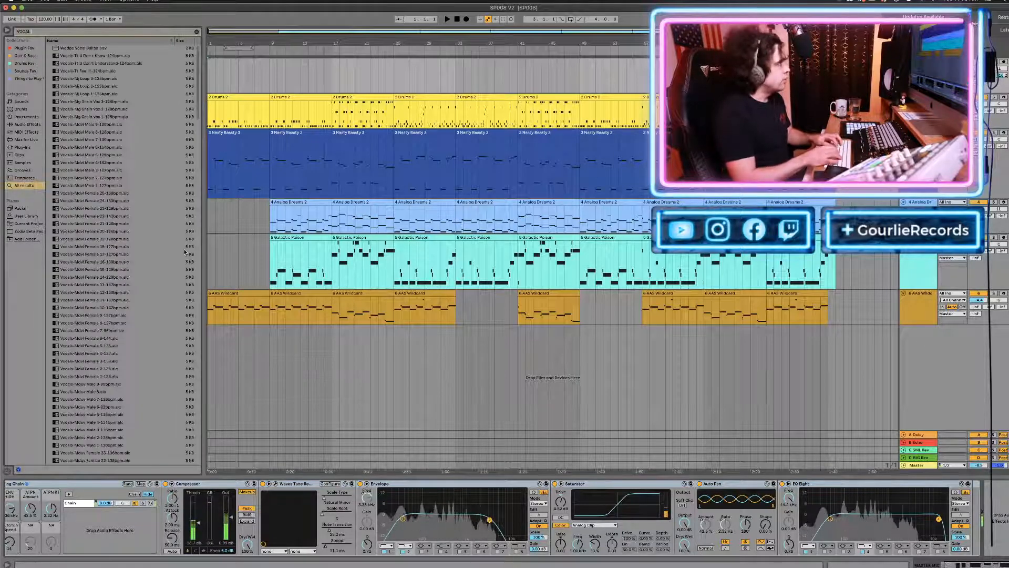
{"action": "type", "text": " BENDER"}
{"action": "key", "text": "Down"}
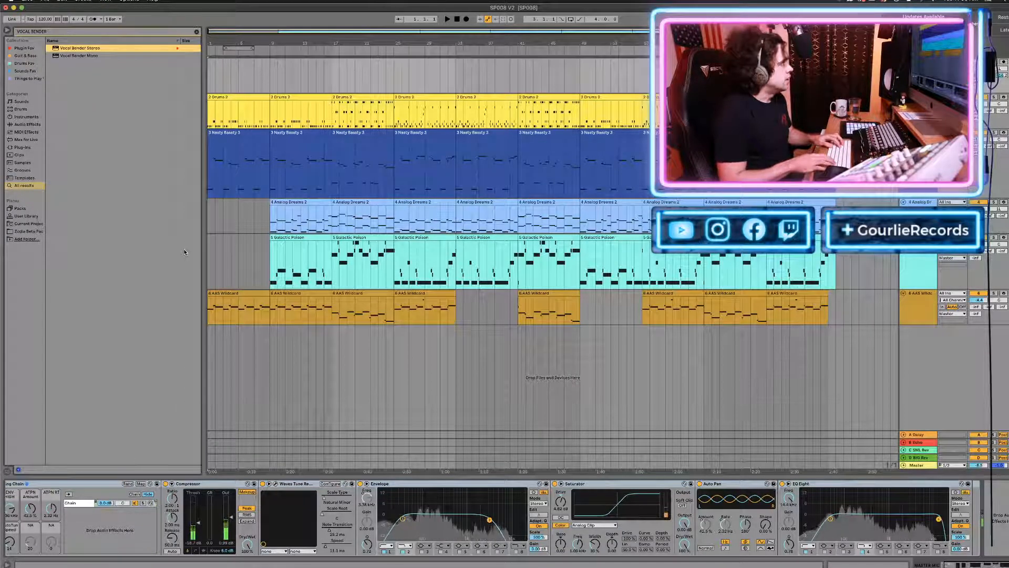
{"action": "key", "text": "Return"}
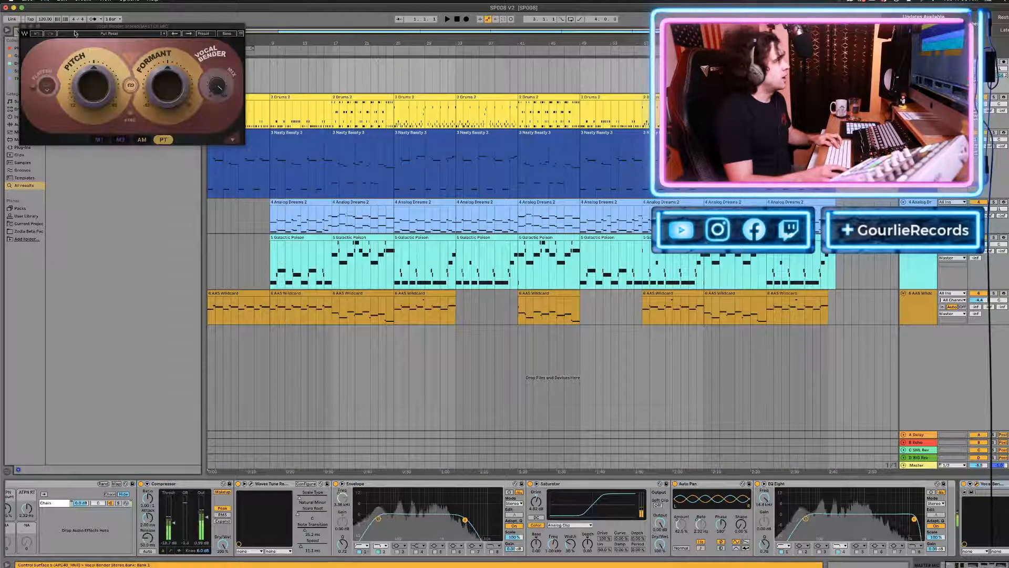
Assign Vocal Bender's M1 LFO modulator to the Formant control and slow down the LFO rate.
{"action": "left_click_drag", "start_coordinate": [89, 30], "coordinate": [314, 300]}
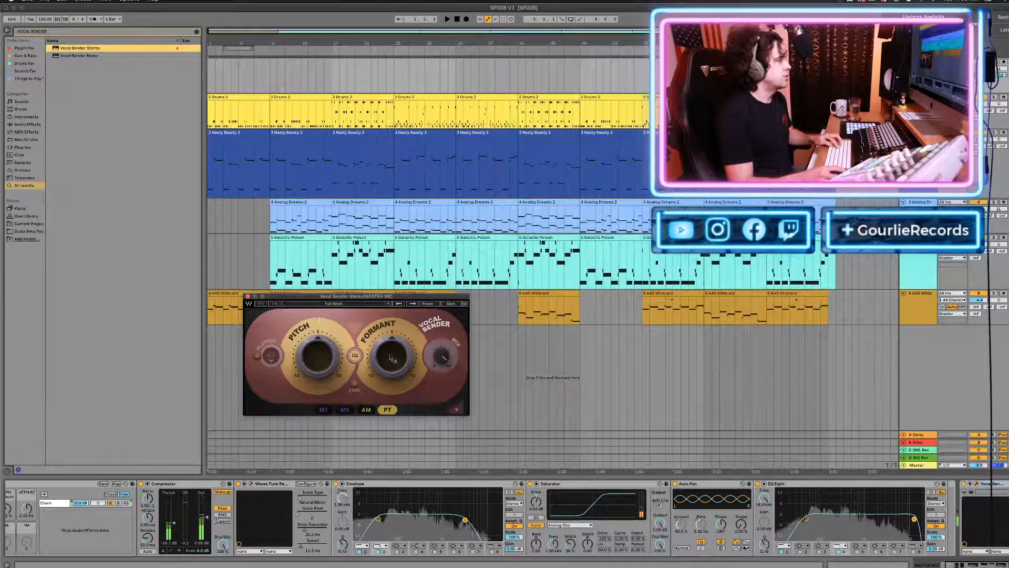
{"action": "left_click", "coordinate": [326, 410]}
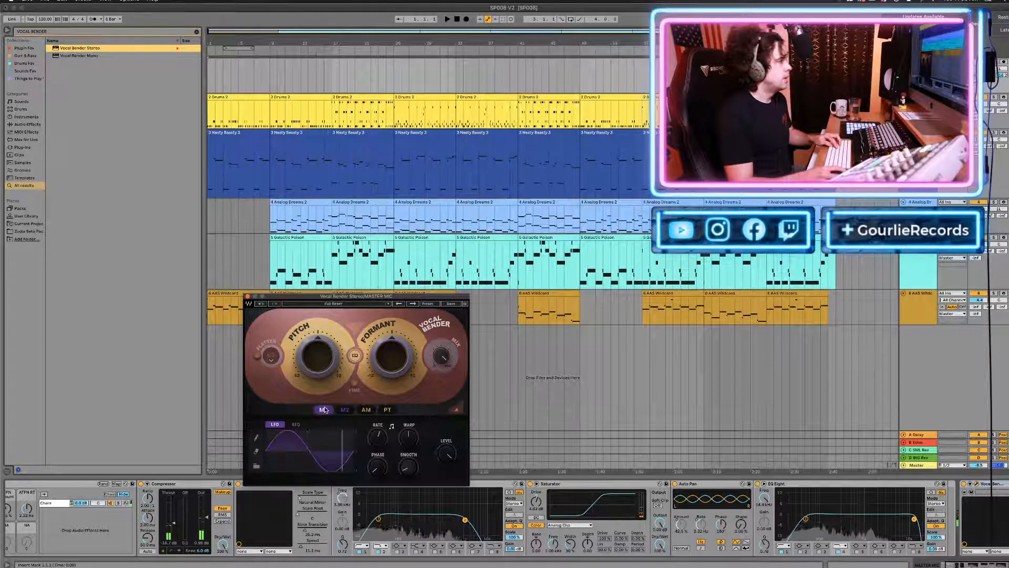
{"action": "left_click_drag", "start_coordinate": [376, 438], "coordinate": [377, 446]}
{"action": "left_click_drag", "start_coordinate": [323, 409], "coordinate": [368, 366]}
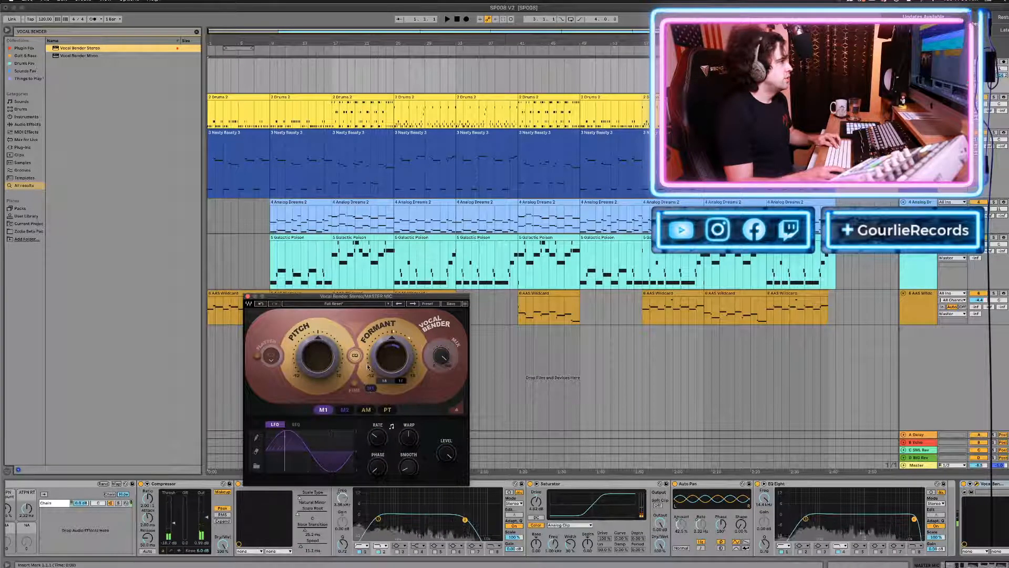
{"action": "left_click_drag", "start_coordinate": [377, 442], "coordinate": [377, 450]}
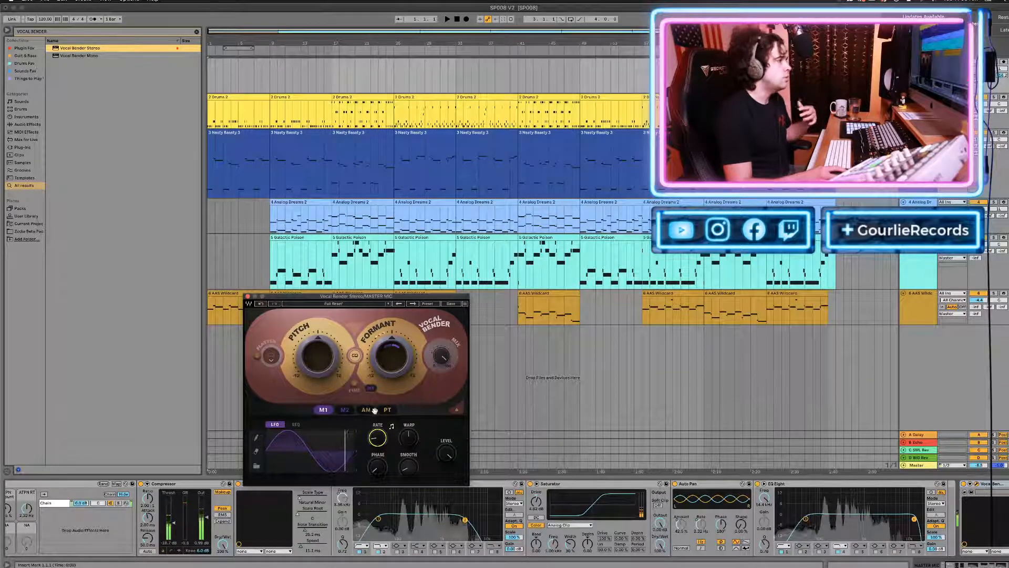
Lower Vocal Bender's Formant amount slightly.
{"action": "left_click", "coordinate": [393, 366]}
{"action": "left_click_drag", "start_coordinate": [393, 366], "coordinate": [390, 362]}
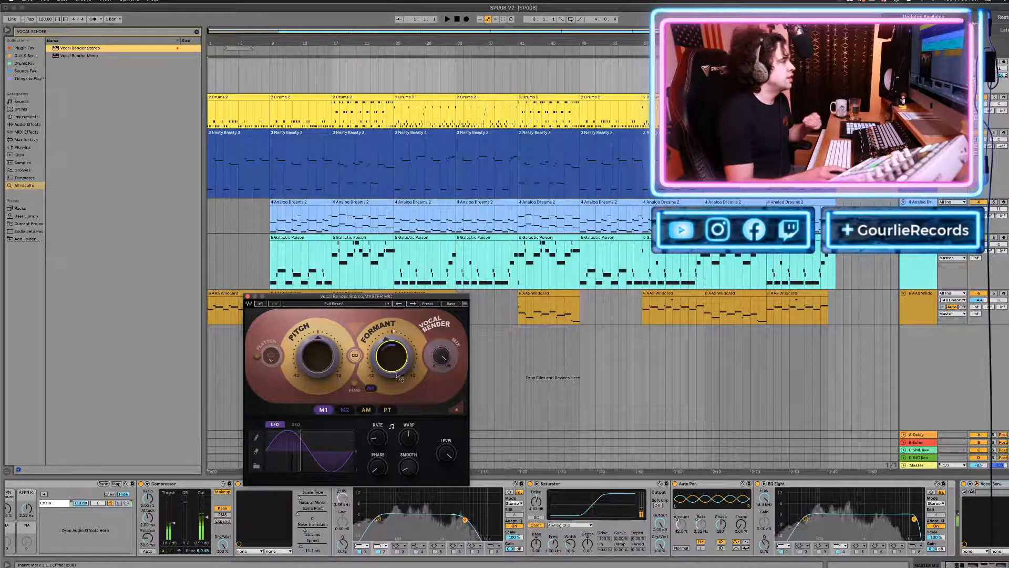
{"action": "mouse_move", "coordinate": [398, 374]}
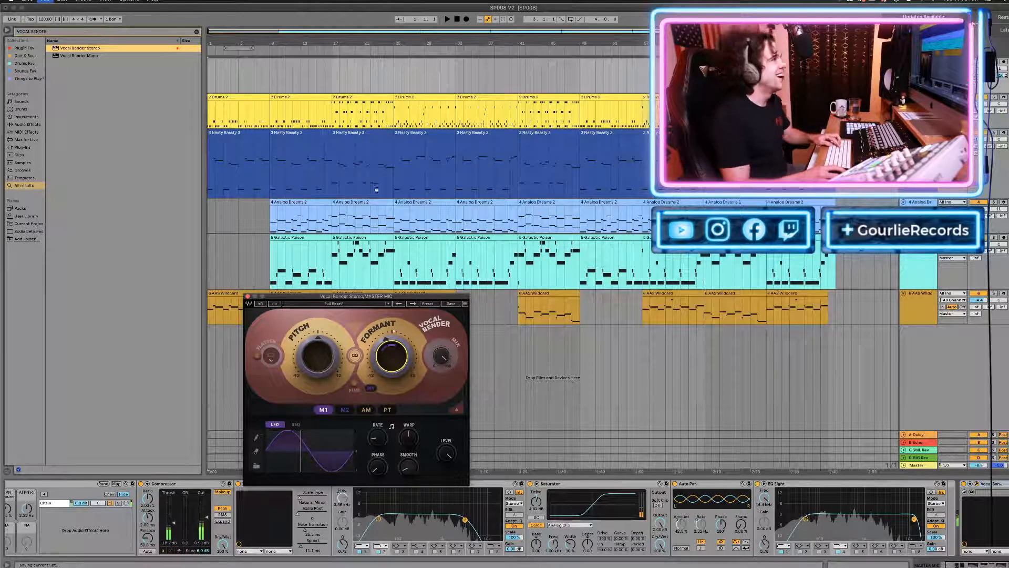
Record a vocal take on the MASTER MIC track from the start of the song through the whole arrangement.
{"action": "left_click", "coordinate": [459, 20]}
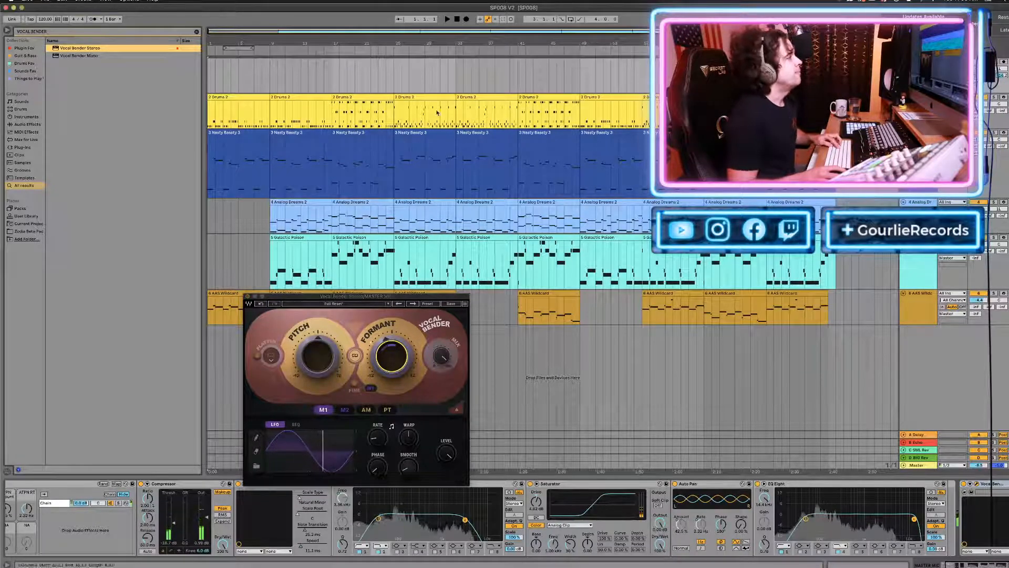
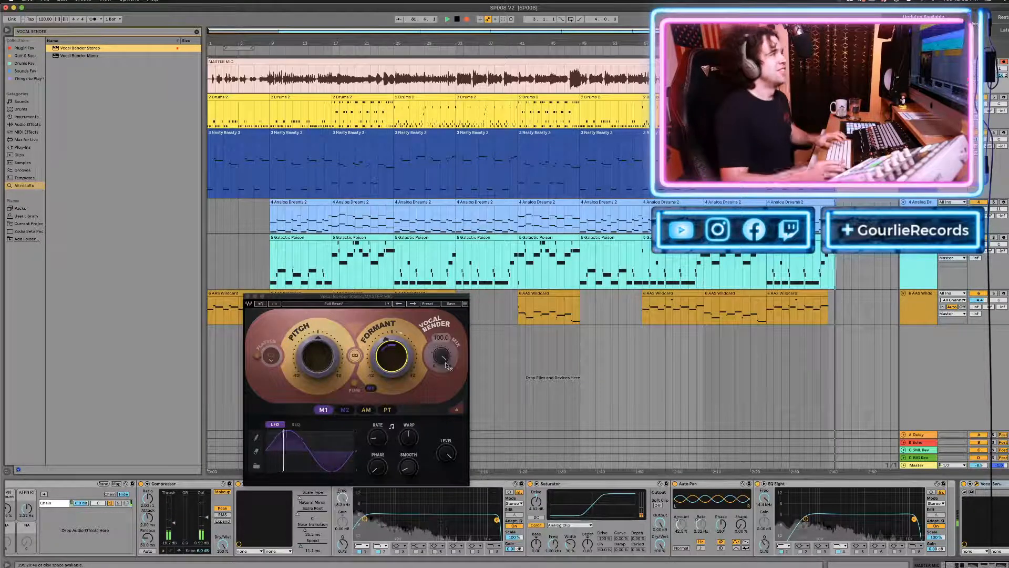
{"action": "left_click", "coordinate": [457, 19]}
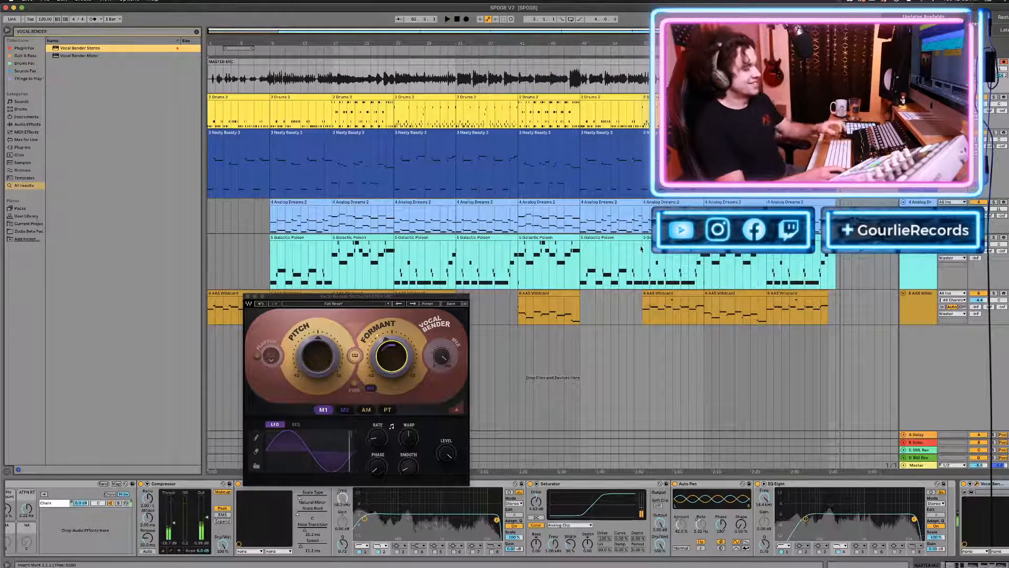
Disarm recording on the MASTER MIC track and close the Vocal Bender plug-in window.
{"action": "key", "text": "super+Tab"}
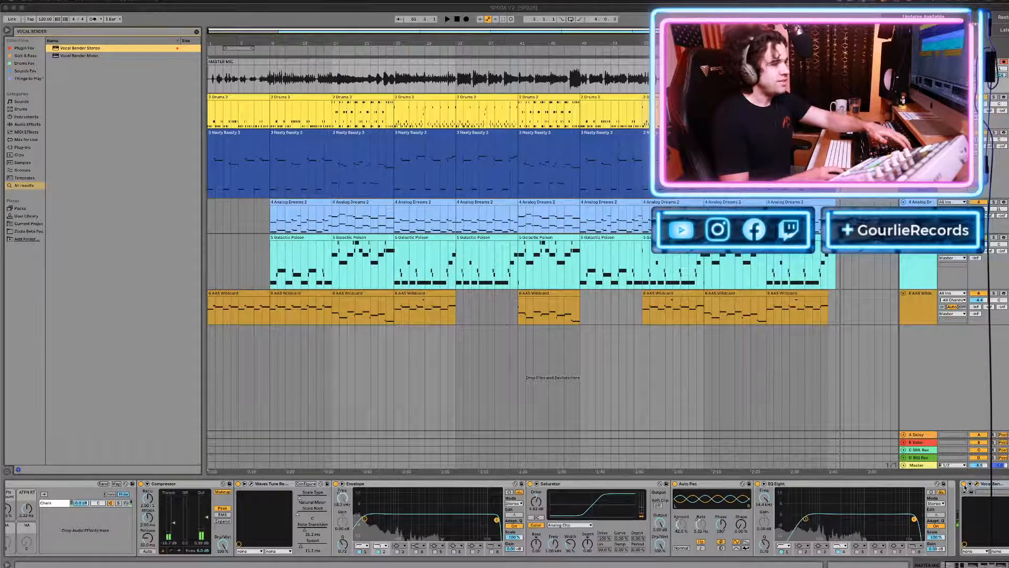
{"action": "left_click", "coordinate": [1005, 63]}
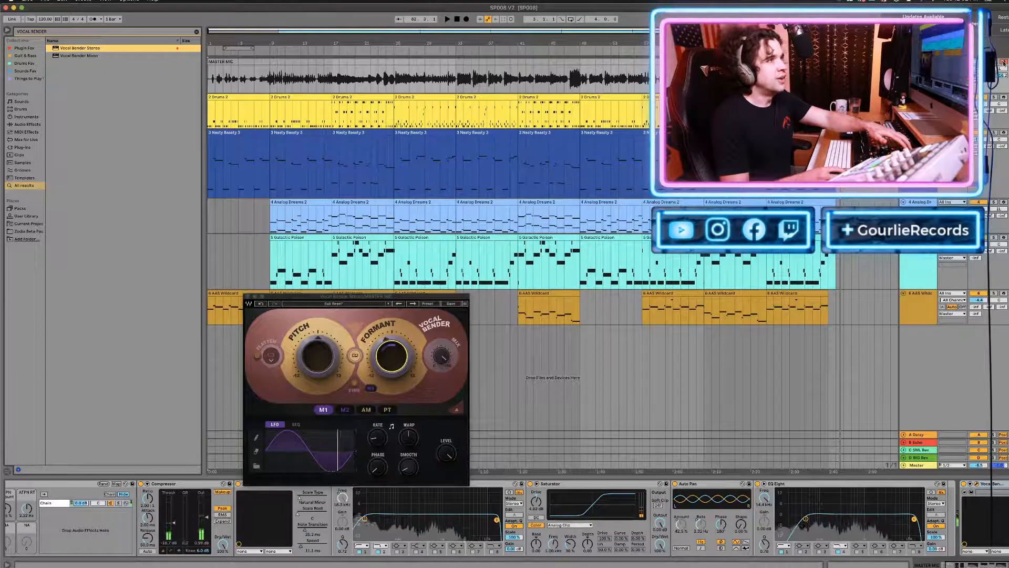
{"action": "left_click", "coordinate": [1004, 62]}
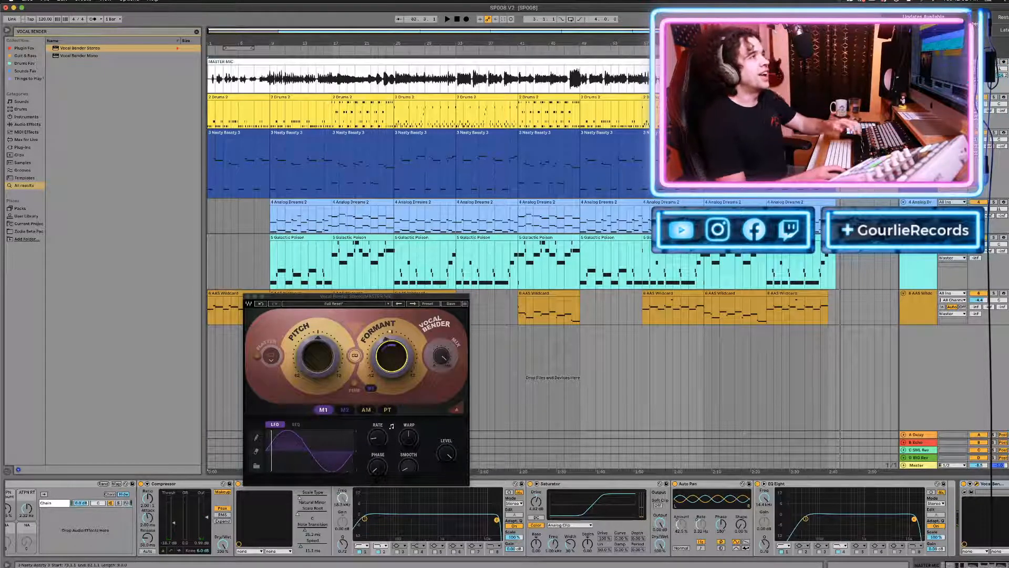
{"action": "left_click", "coordinate": [247, 297]}
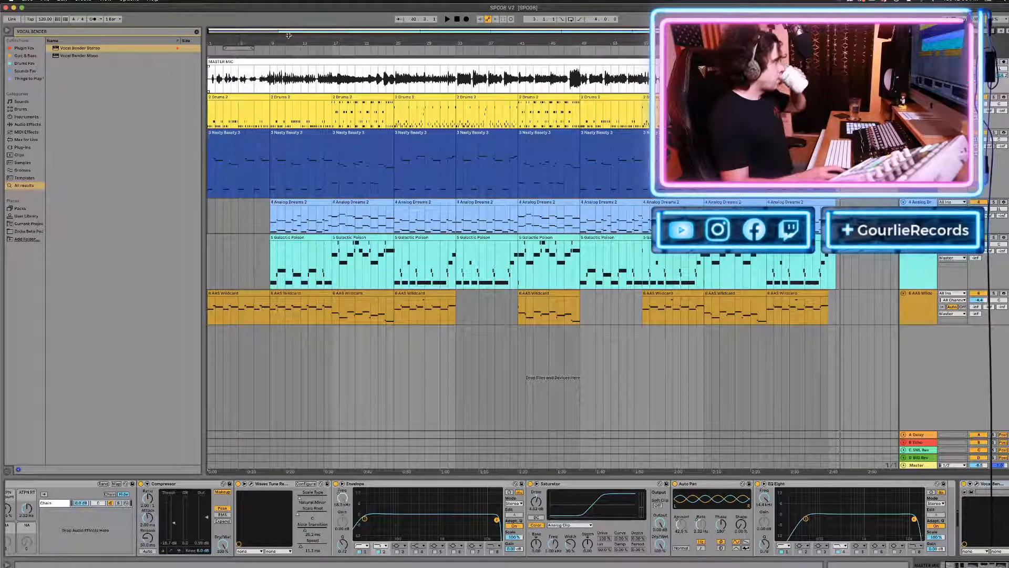
Export the Master output as SP008 V2.mp3 into the SP008 Project folder under 3 - In Progress, 1 - Discover.
{"action": "left_click", "coordinate": [45, 2]}
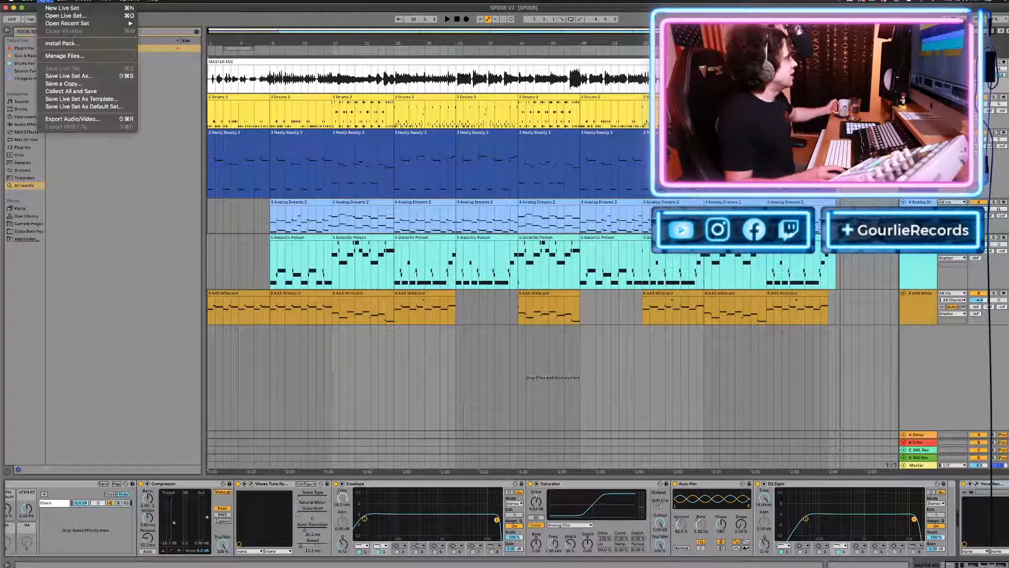
{"action": "left_click", "coordinate": [90, 118]}
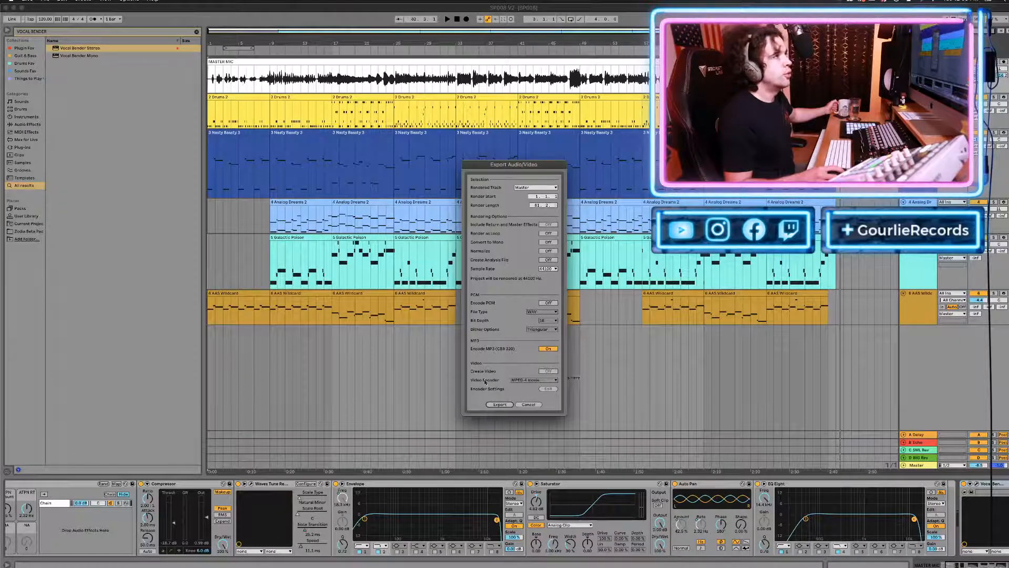
{"action": "left_click", "coordinate": [500, 405]}
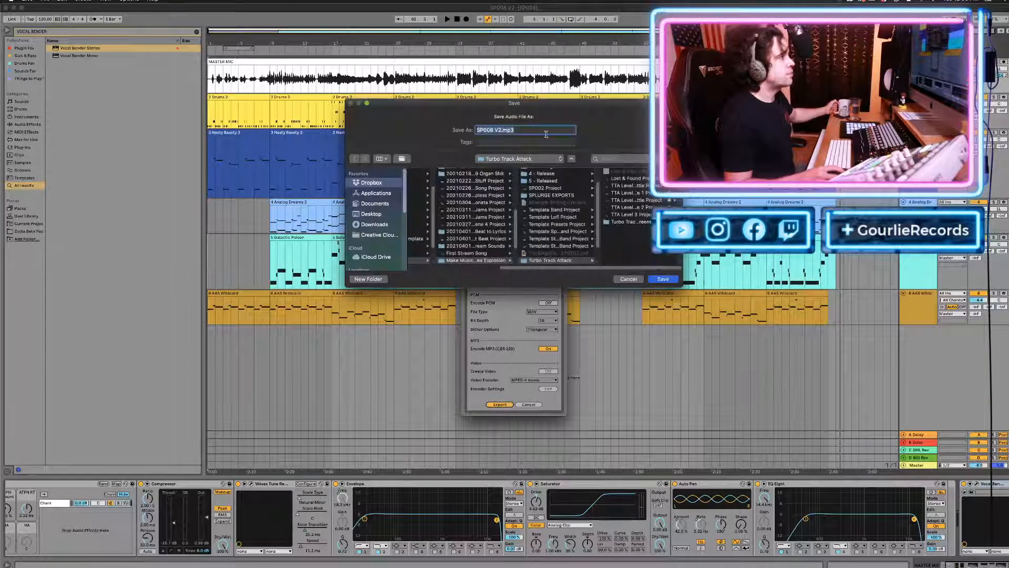
{"action": "scroll", "coordinate": [552, 194], "scroll_direction": "up", "scroll_amount": 2}
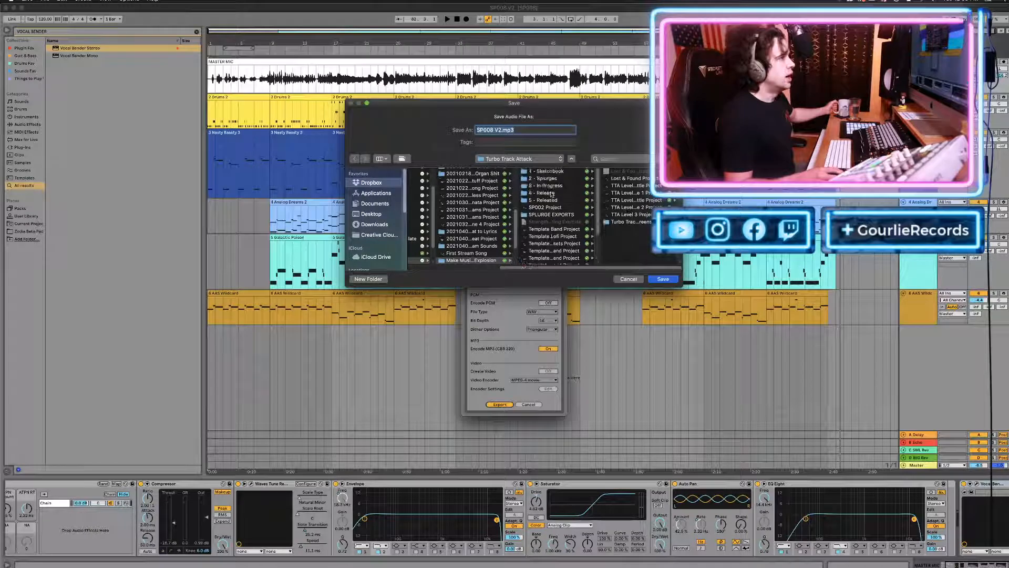
{"action": "left_click", "coordinate": [547, 185]}
{"action": "left_click", "coordinate": [620, 171]}
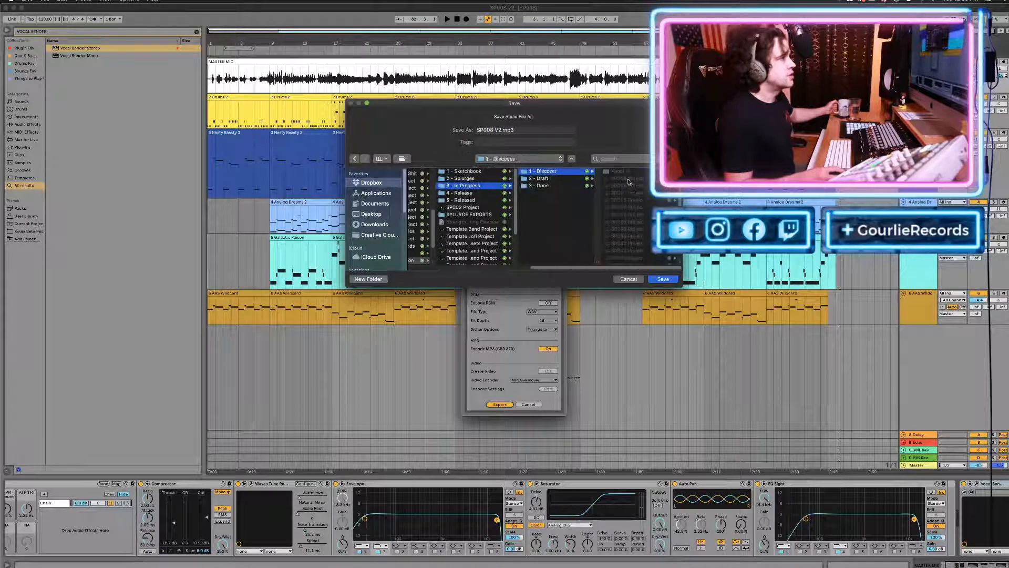
{"action": "left_click", "coordinate": [628, 178]}
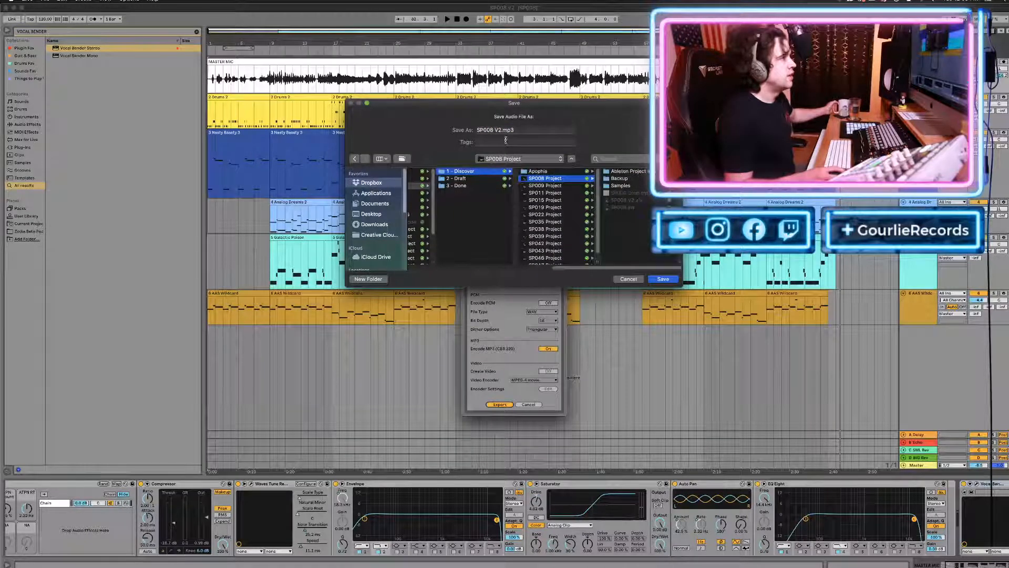
{"action": "left_click", "coordinate": [664, 280]}
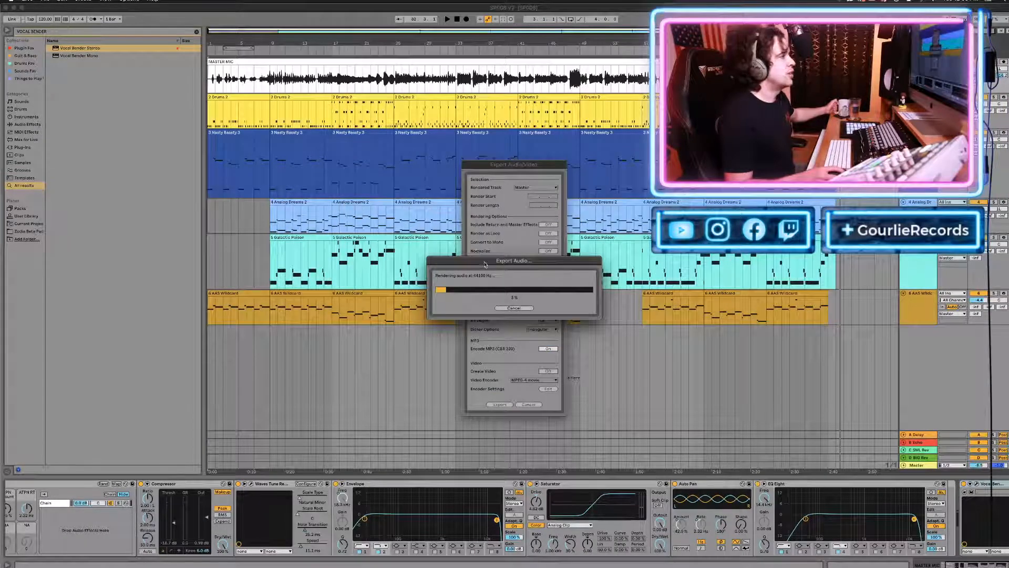
{"action": "left_click_drag", "start_coordinate": [486, 264], "coordinate": [349, 232]}
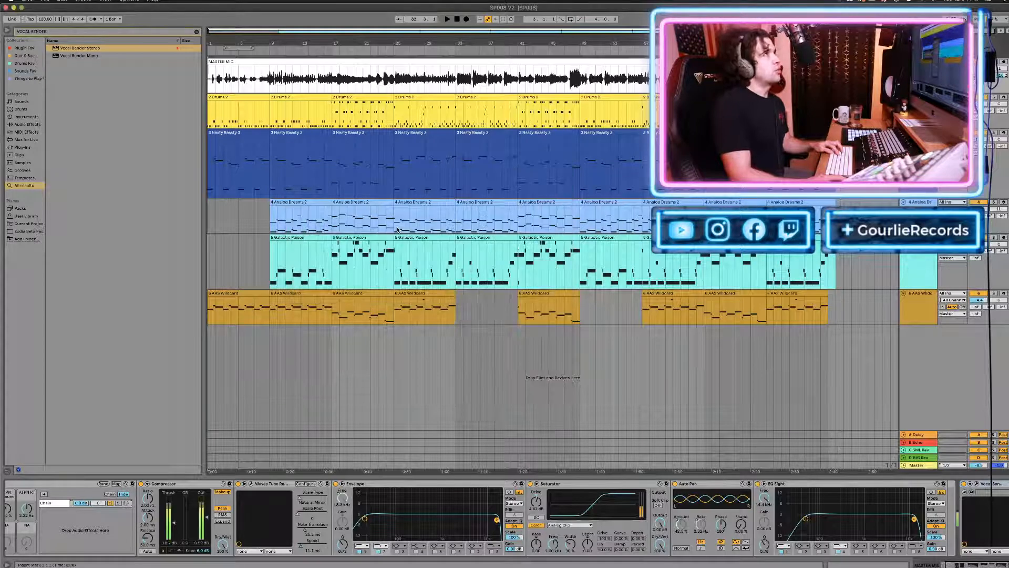
Open the recent Live Set Lost & Found.als.
{"action": "left_click", "coordinate": [44, 1]}
{"action": "mouse_move", "coordinate": [66, 25]}
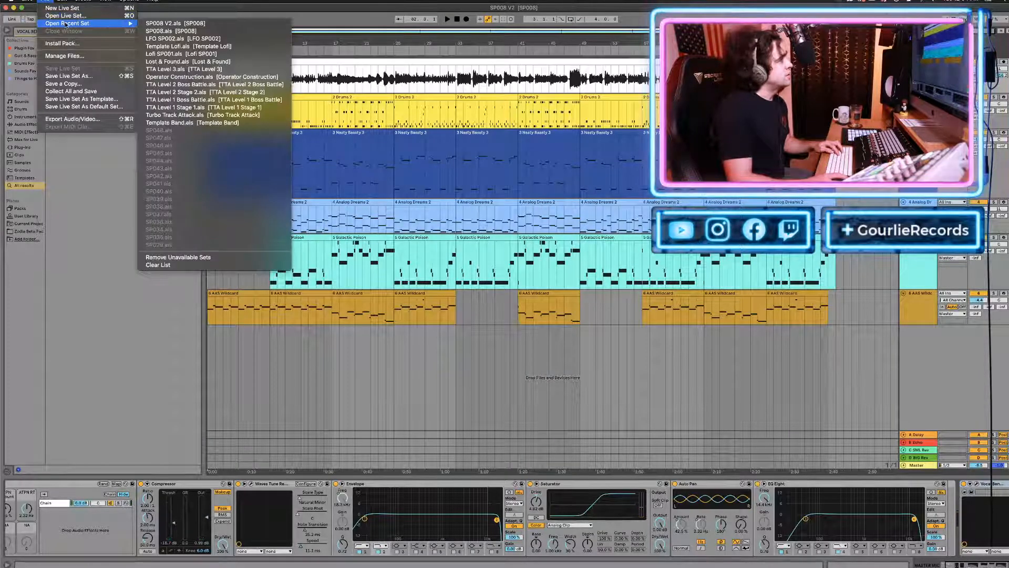
{"action": "left_click", "coordinate": [189, 62]}
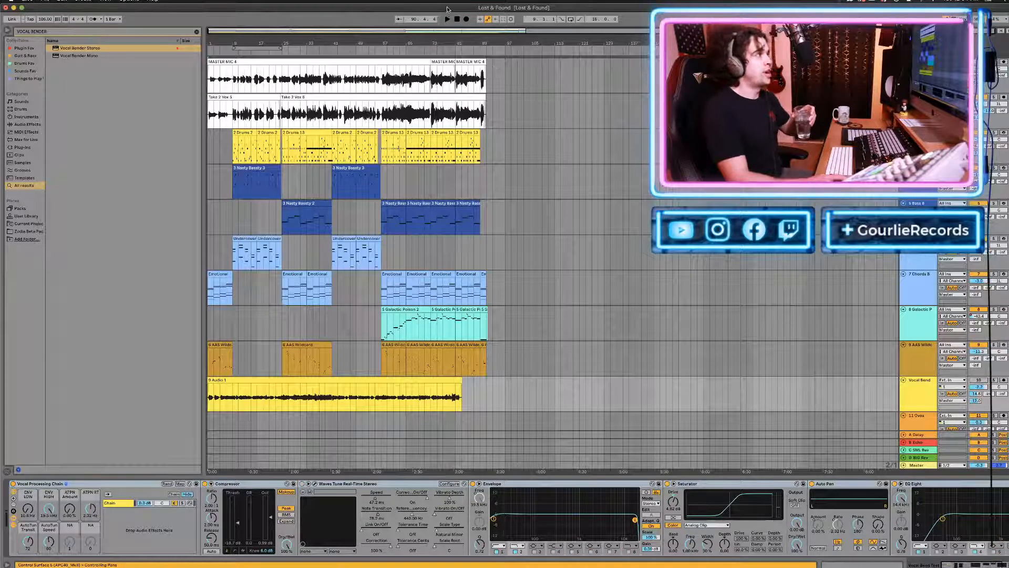
Return to the start of the song and play the Lost & Found arrangement.
{"action": "left_click", "coordinate": [457, 19]}
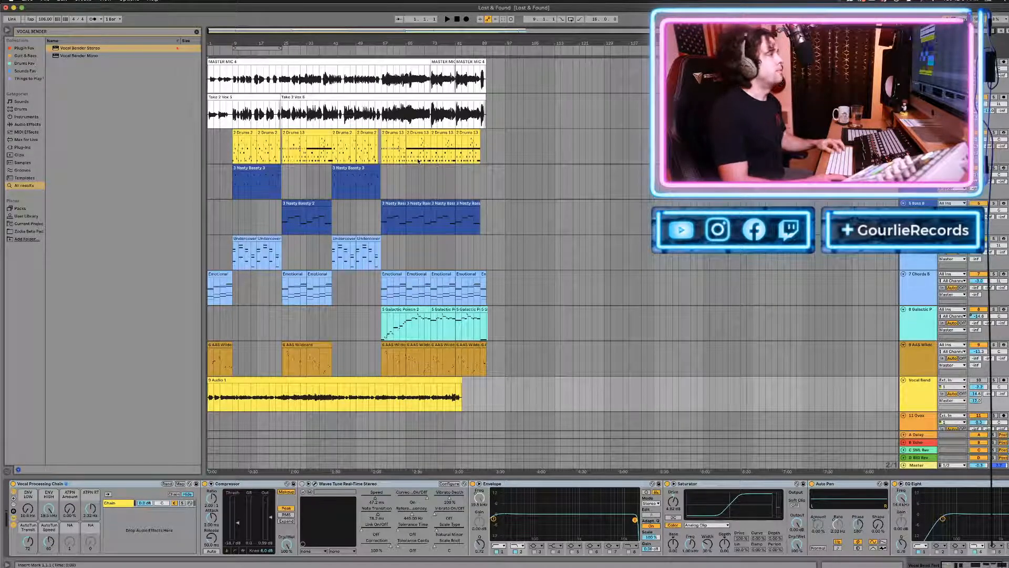
{"action": "scroll", "coordinate": [374, 158], "scroll_direction": "up", "scroll_amount": 2}
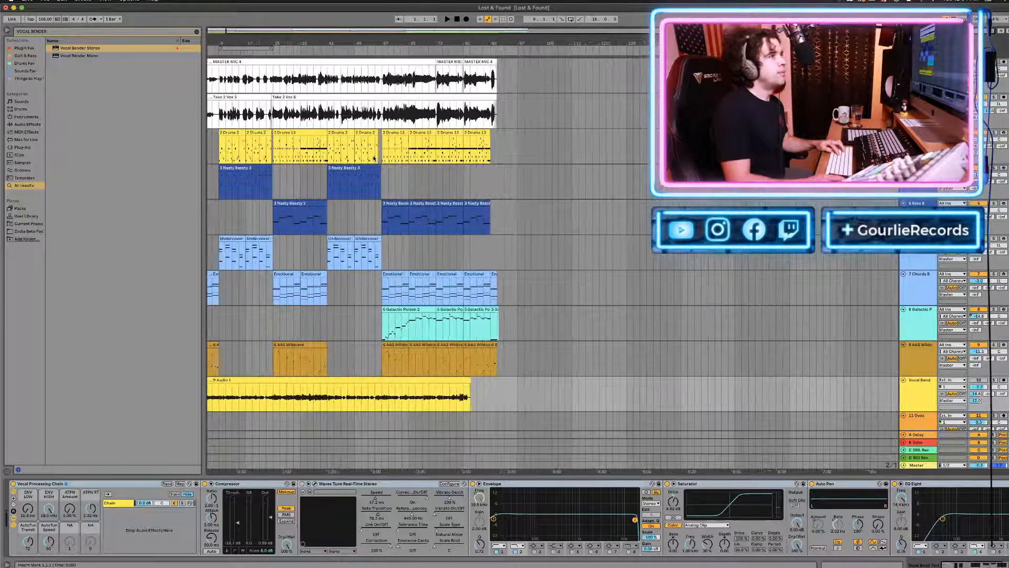
{"action": "scroll", "coordinate": [374, 158], "scroll_direction": "up", "scroll_amount": 3}
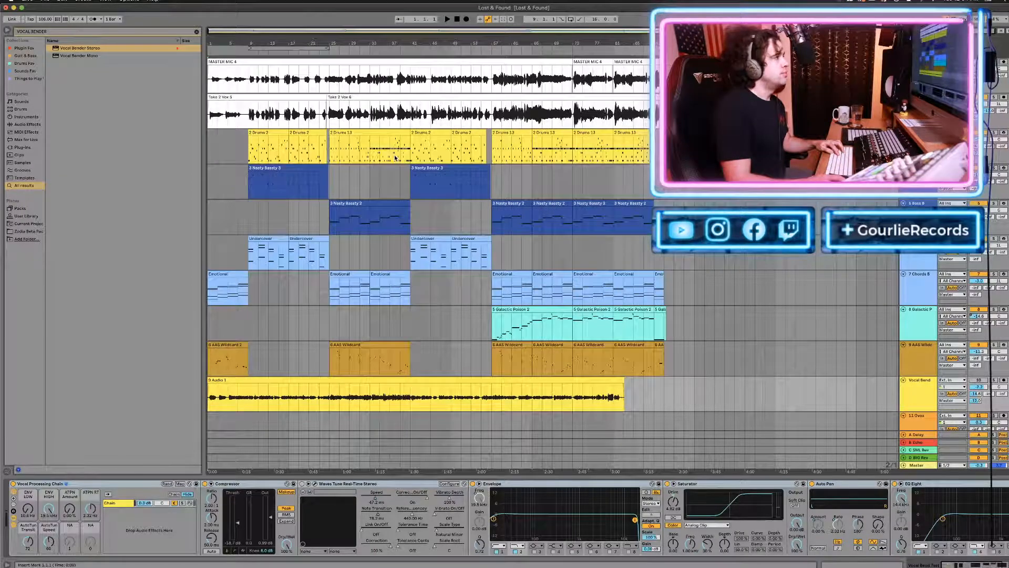
{"action": "scroll", "coordinate": [395, 156], "scroll_direction": "down", "scroll_amount": 1}
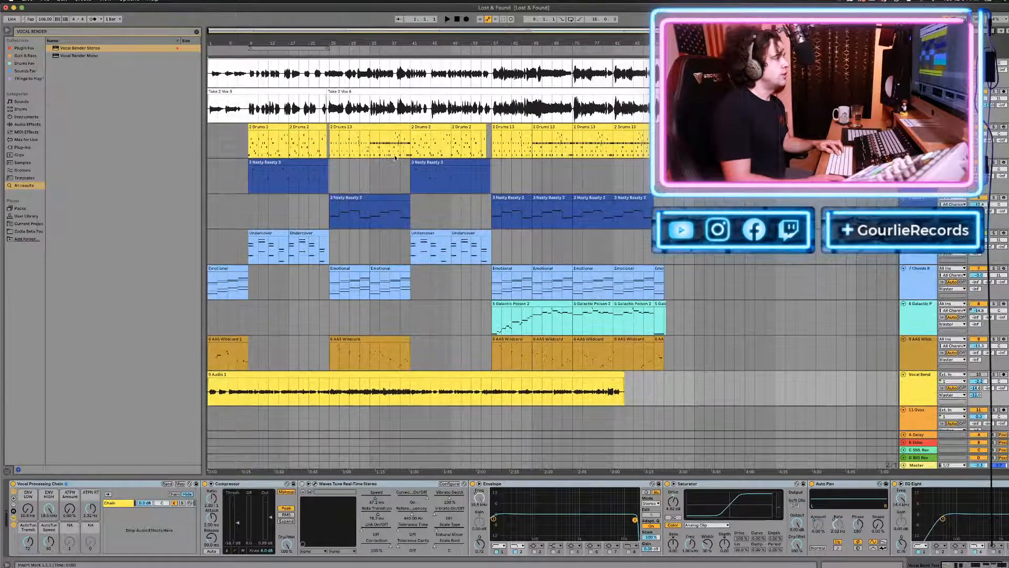
{"action": "scroll", "coordinate": [395, 158], "scroll_direction": "up", "scroll_amount": 1}
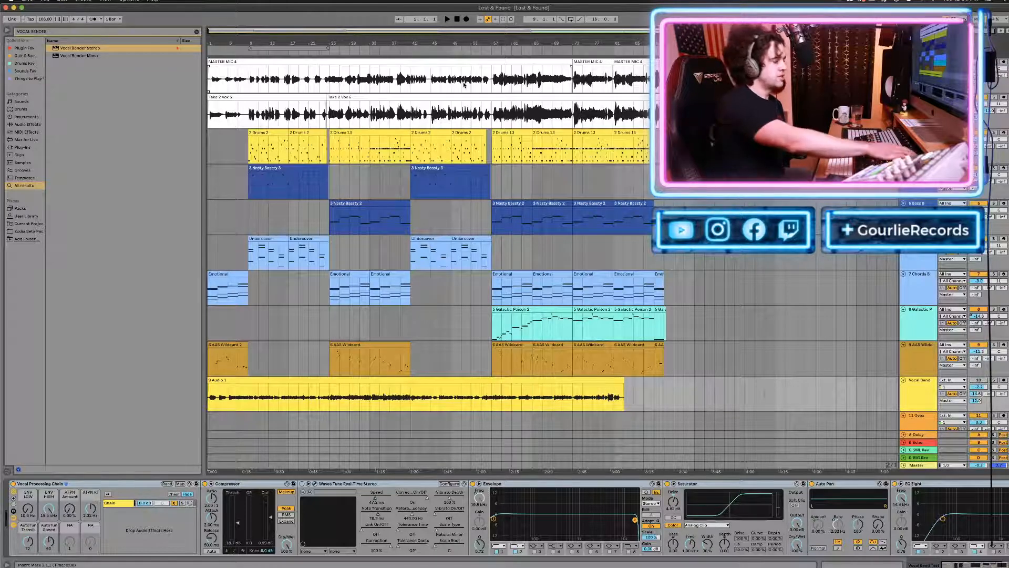
{"action": "key", "text": "space"}
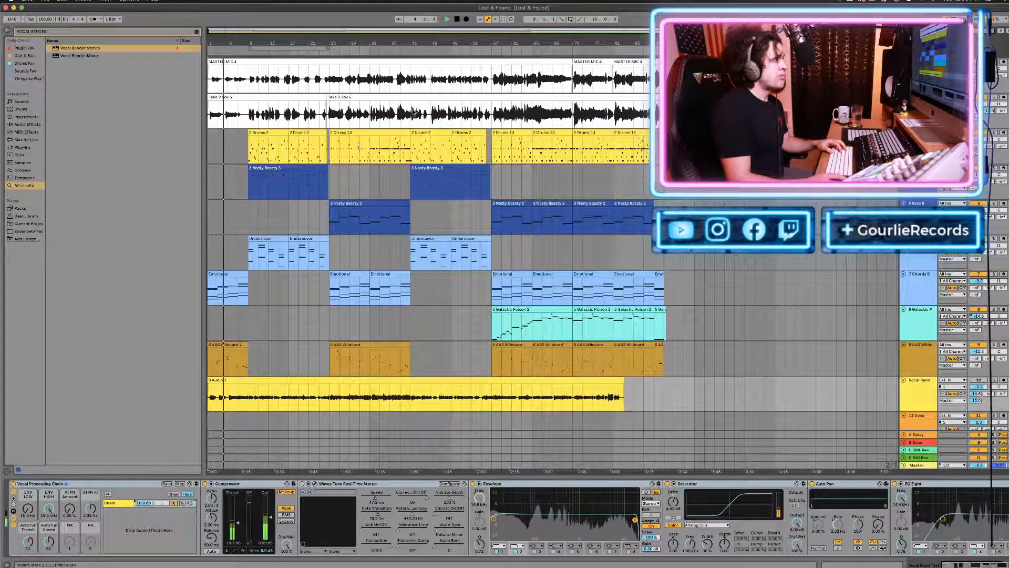
Select the Take 2 Vox track, adjust the ENV HIGH macro of its Vocal Processing Chain during playback, and save the set.
{"action": "left_click", "coordinate": [919, 97]}
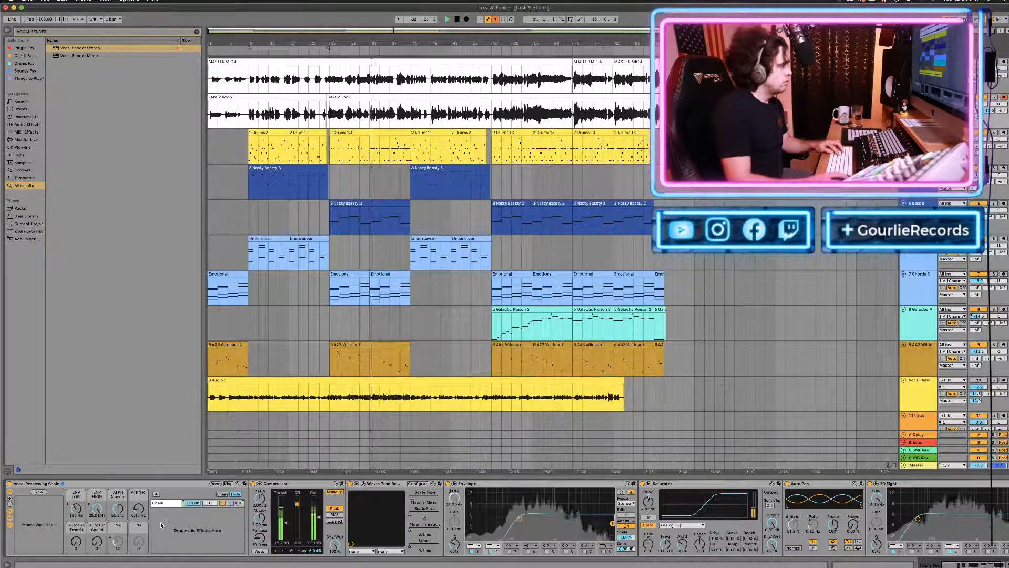
{"action": "scroll", "coordinate": [102, 513], "scroll_direction": "left", "scroll_amount": 1}
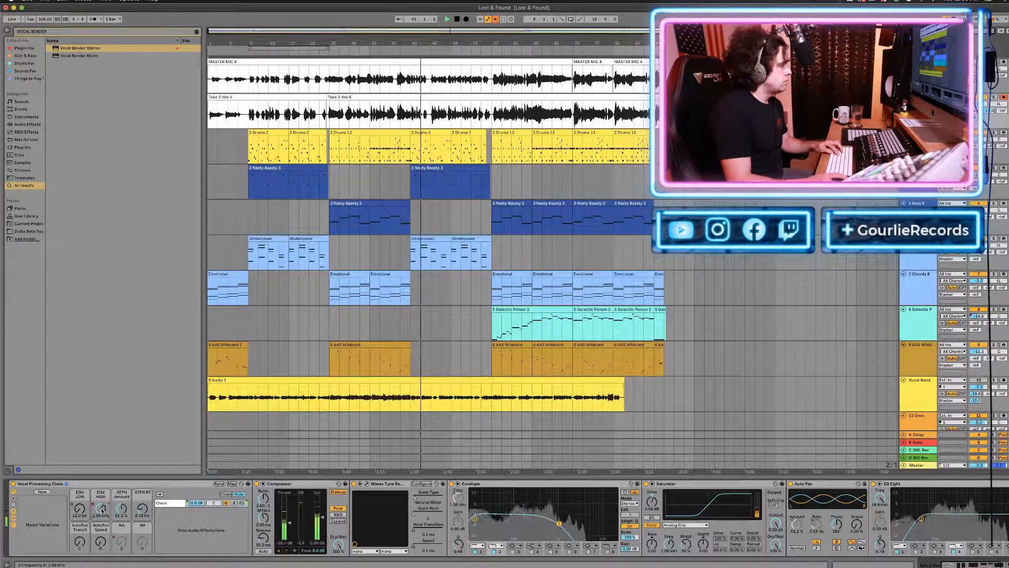
{"action": "left_click_drag", "start_coordinate": [102, 510], "coordinate": [103, 511]}
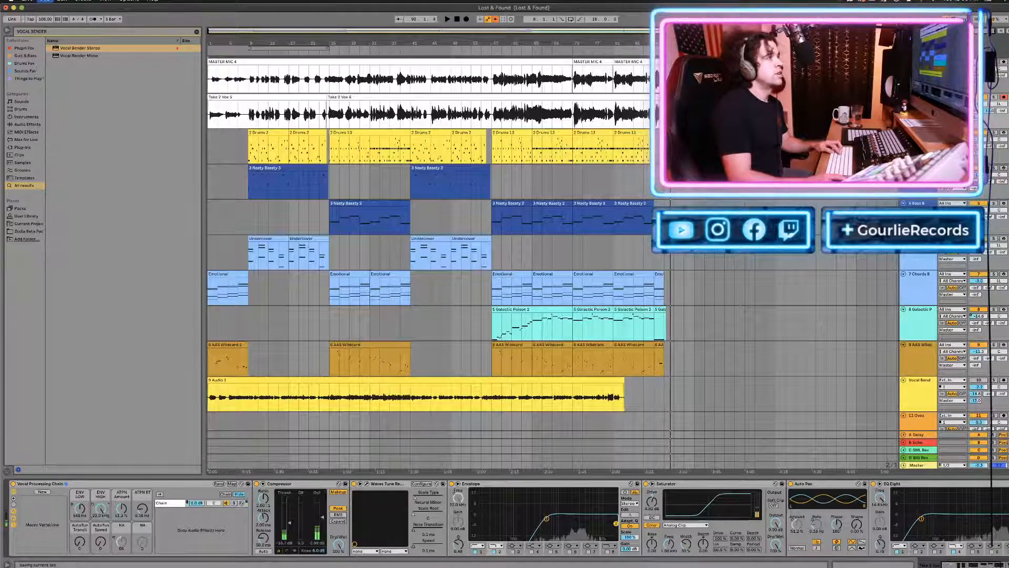
{"action": "key", "text": "super+s"}
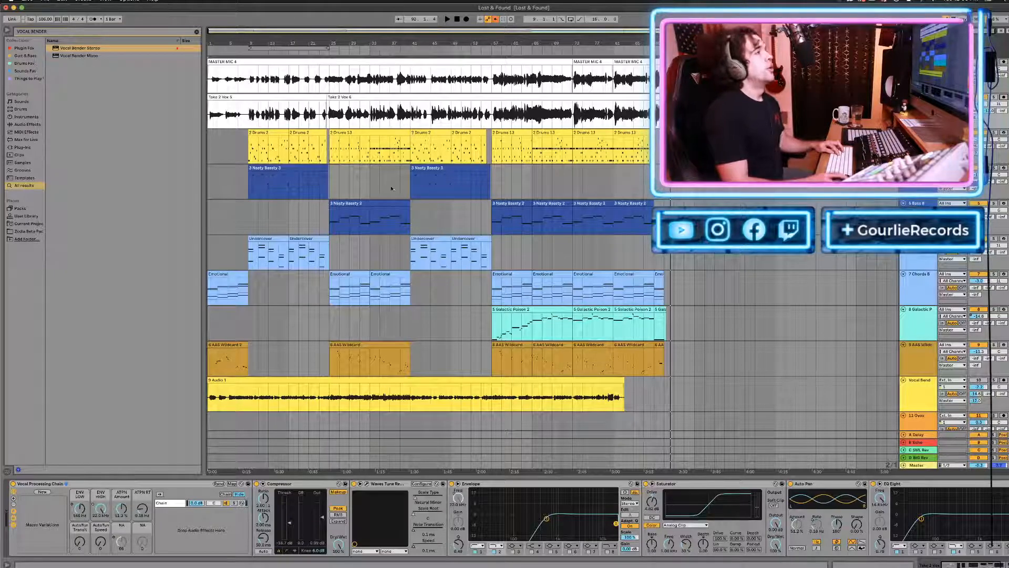
Open a Google Chrome window for one of the saved profiles and move it away from the Live Set.
{"action": "mouse_move", "coordinate": [2, 200]}
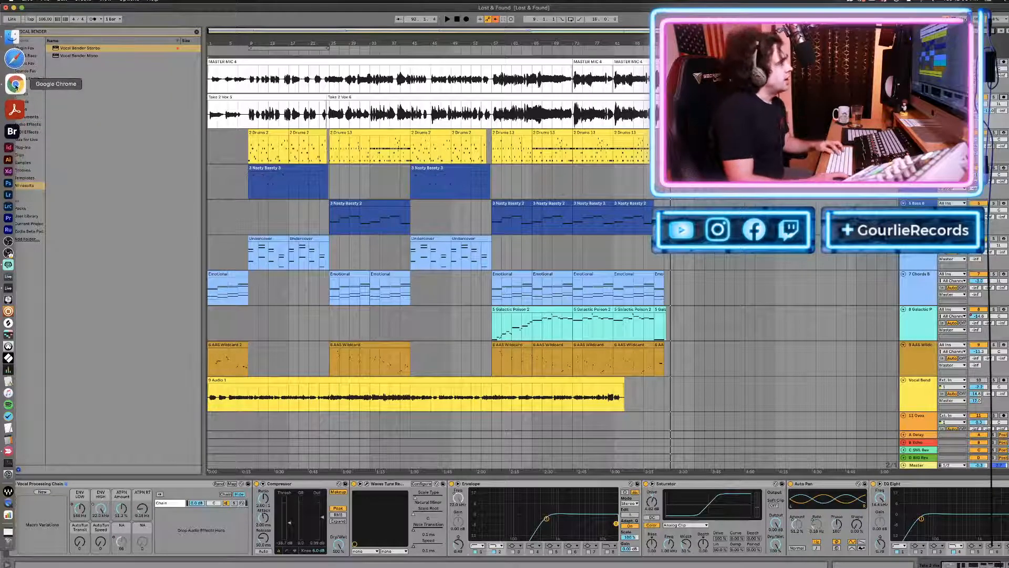
{"action": "right_click", "coordinate": [16, 86]}
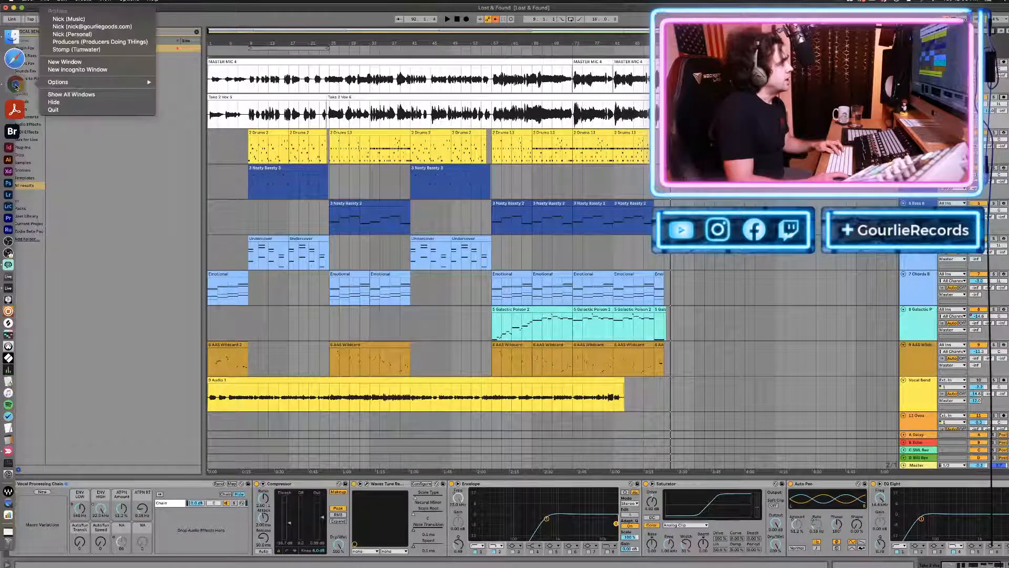
{"action": "left_click", "coordinate": [80, 31]}
{"action": "left_click_drag", "start_coordinate": [363, 13], "coordinate": [420, 0]}
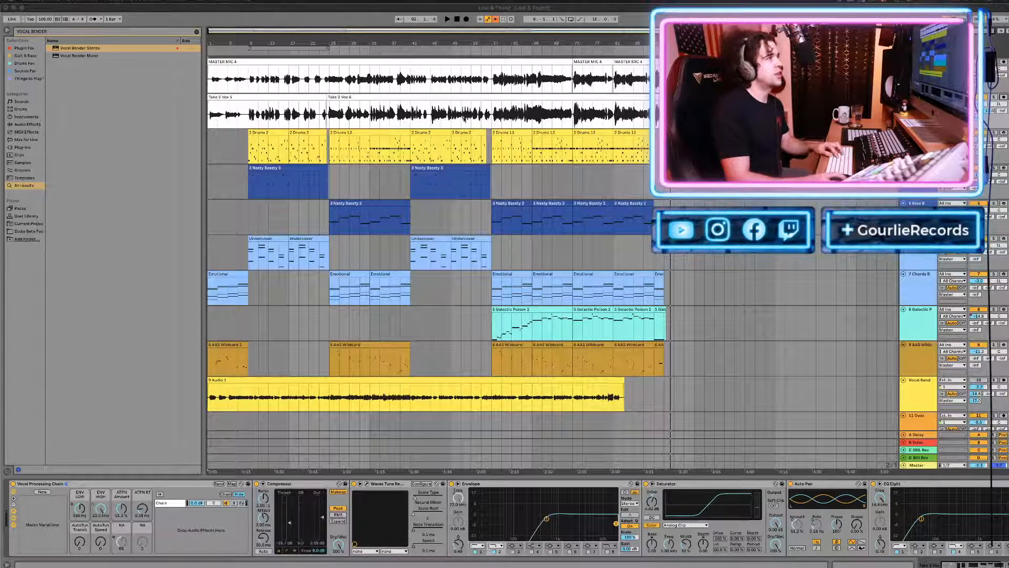
Reset the transport to the beginning of the song and start playback to check the vocal processing.
{"action": "left_click", "coordinate": [456, 21]}
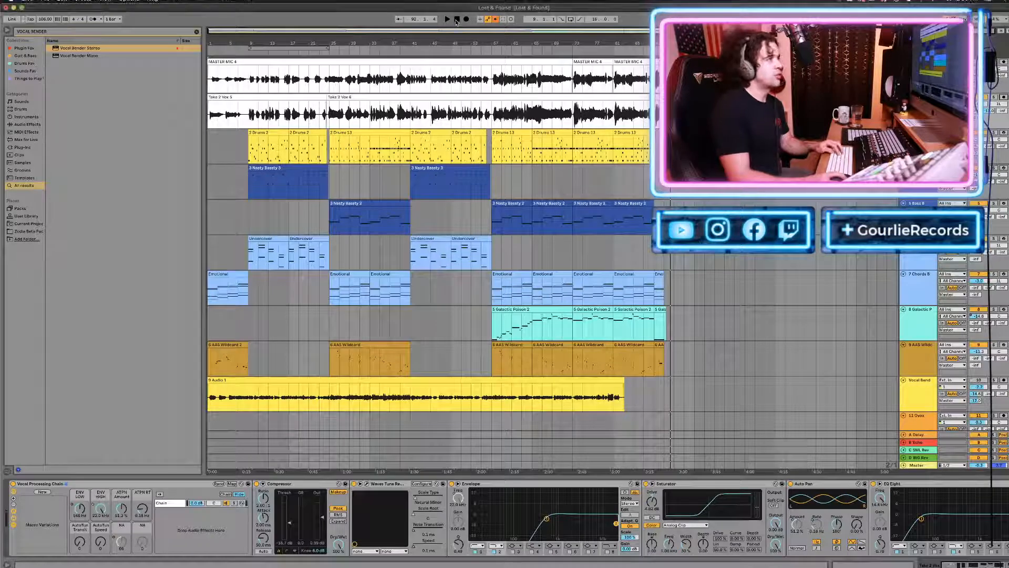
{"action": "left_click", "coordinate": [456, 21]}
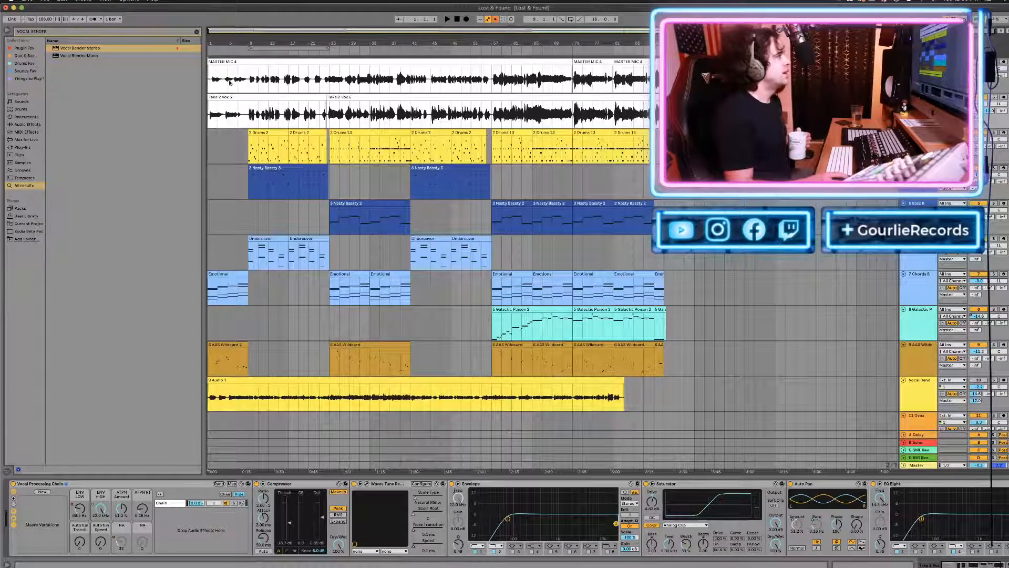
{"action": "left_click", "coordinate": [457, 19]}
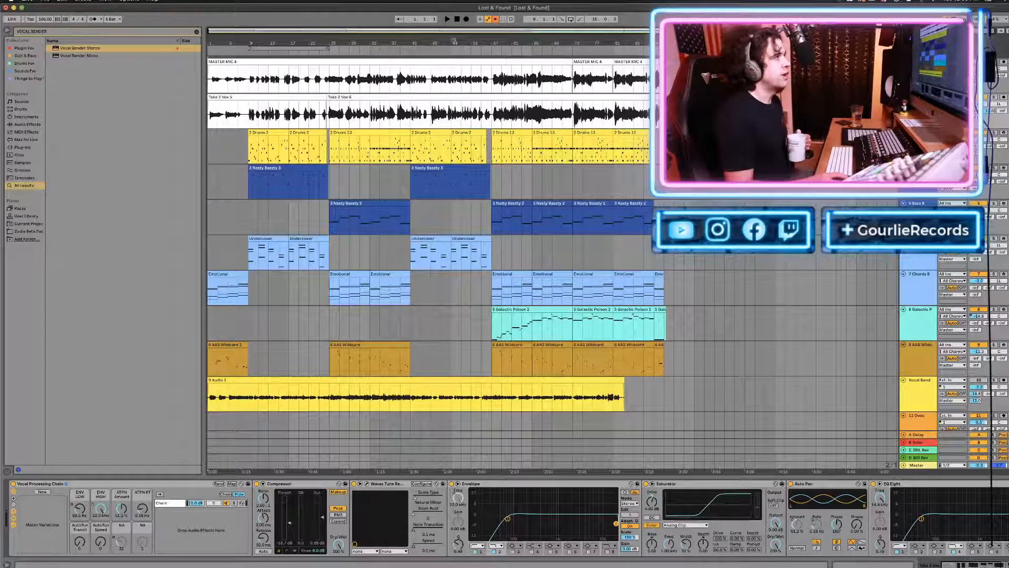
{"action": "left_click", "coordinate": [448, 19]}
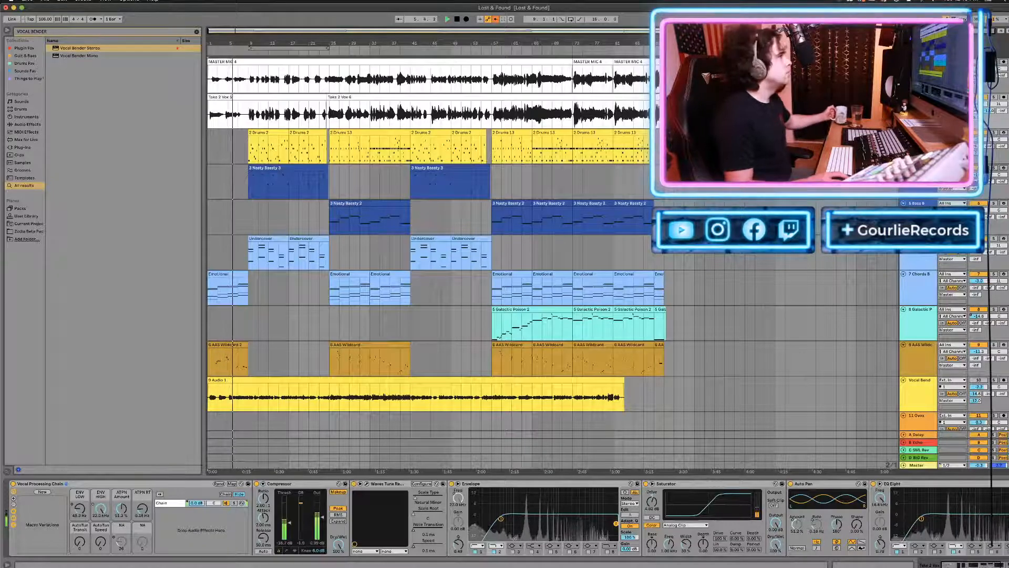
Show the take lanes of the Take 2 Vox track and place the insert marker around bar 18 of its first clip.
{"action": "left_click", "coordinate": [293, 99]}
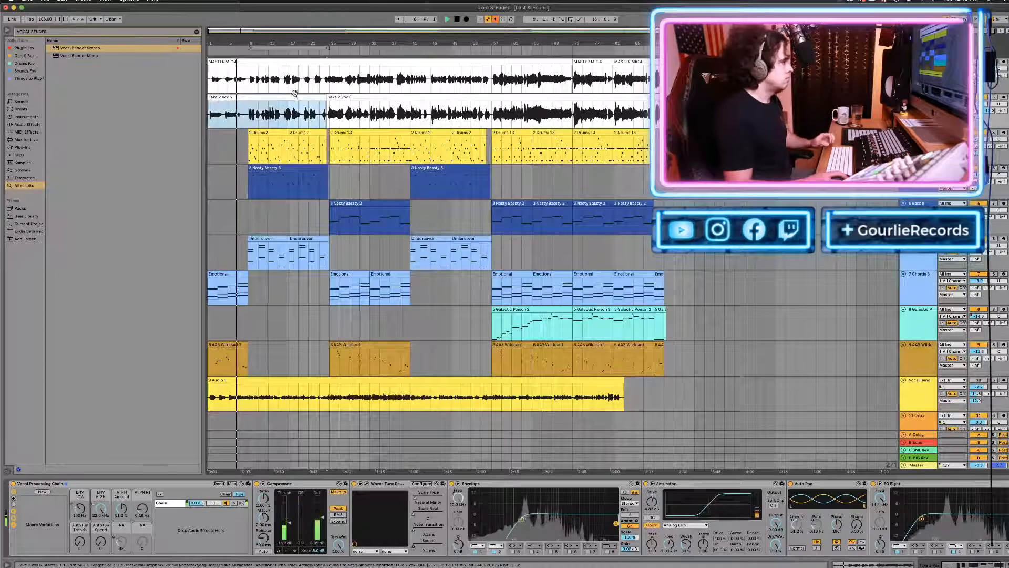
{"action": "key", "text": "super+alt+u"}
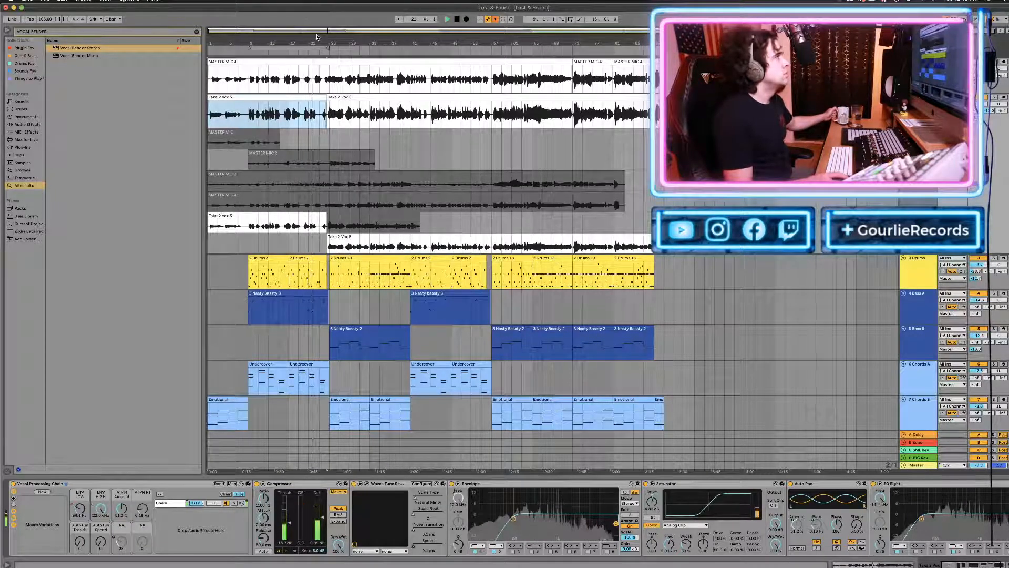
{"action": "left_click", "coordinate": [299, 125]}
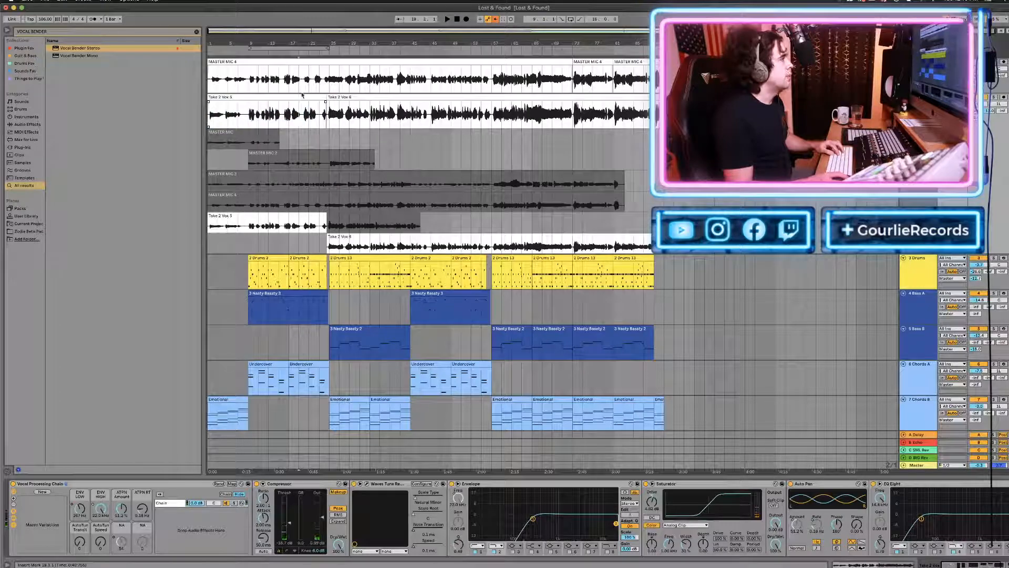
{"action": "scroll", "coordinate": [305, 122], "scroll_direction": "up", "scroll_amount": 6}
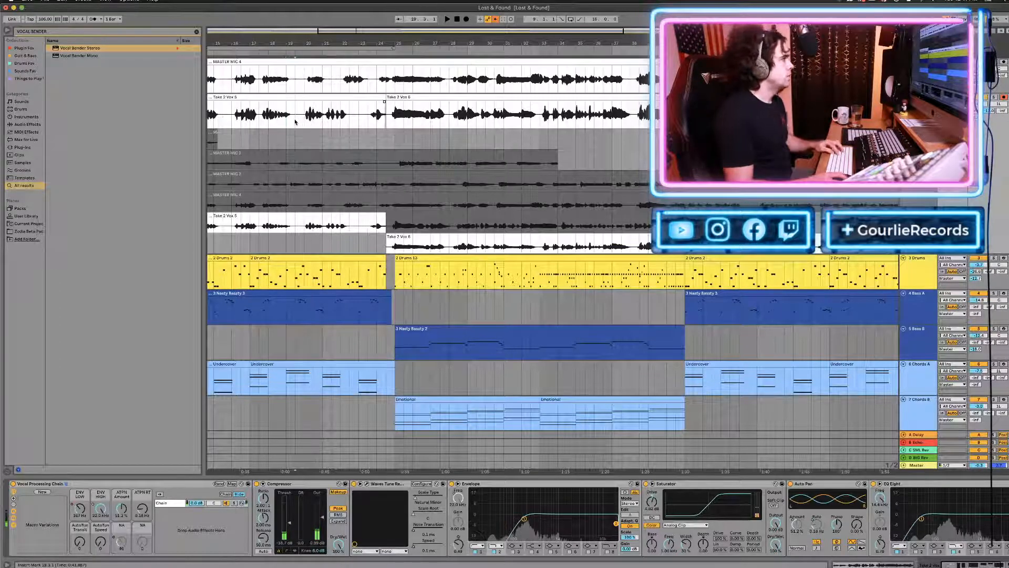
Record a new vocal take on the Take 2 Vox track from around bar 19 to about bar 28.
{"action": "scroll", "coordinate": [295, 122], "scroll_direction": "left", "scroll_amount": 5}
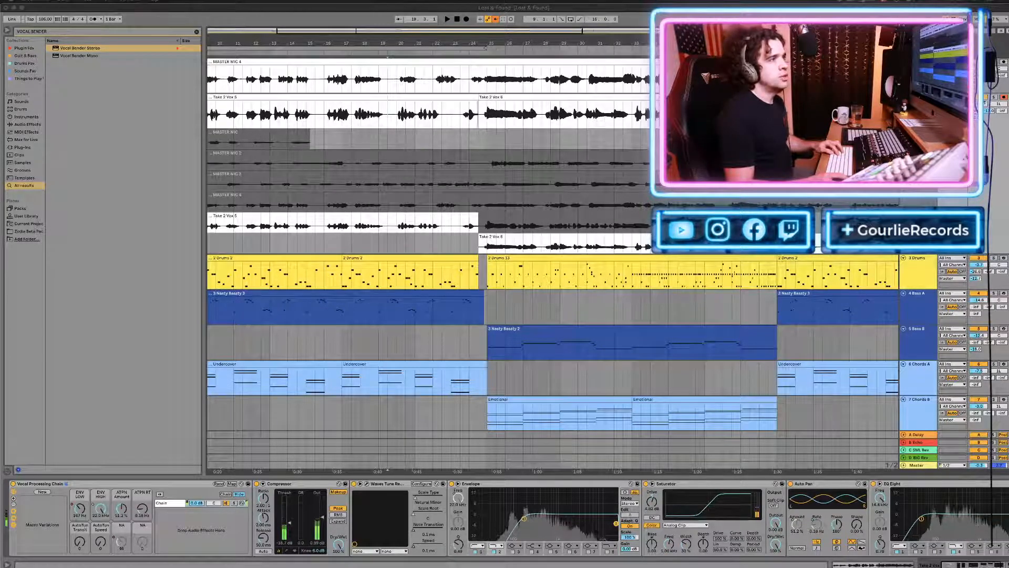
{"action": "left_click", "coordinate": [985, 100]}
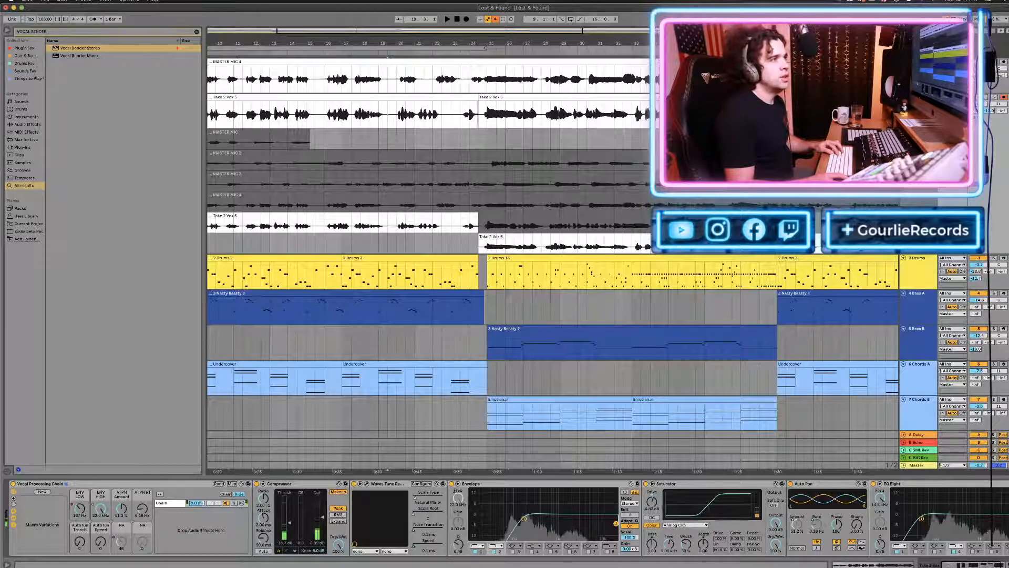
{"action": "left_click", "coordinate": [386, 123]}
{"action": "key", "text": "space"}
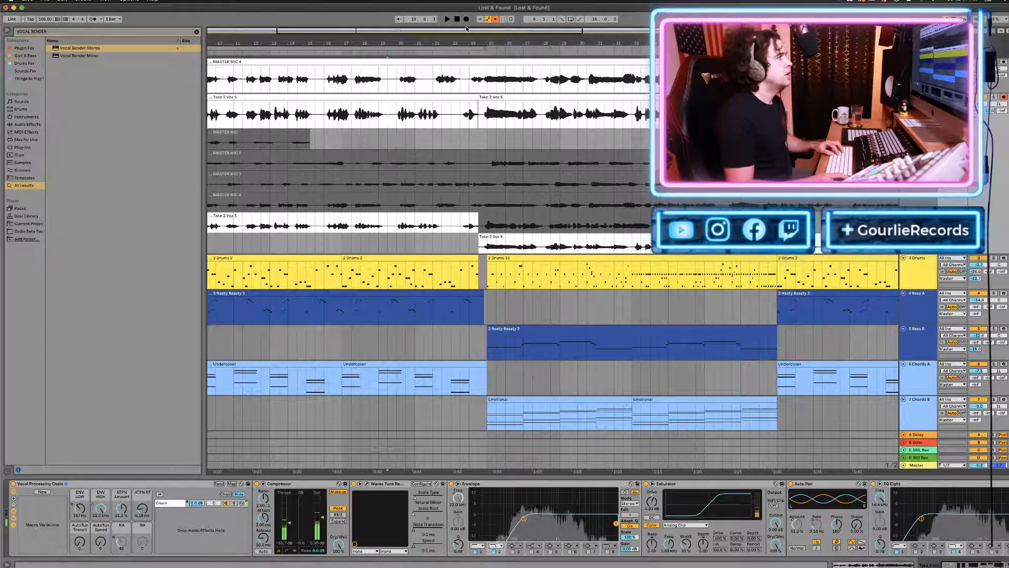
{"action": "left_click", "coordinate": [571, 20]}
{"action": "scroll", "coordinate": [291, 63], "scroll_direction": "left", "scroll_amount": 5}
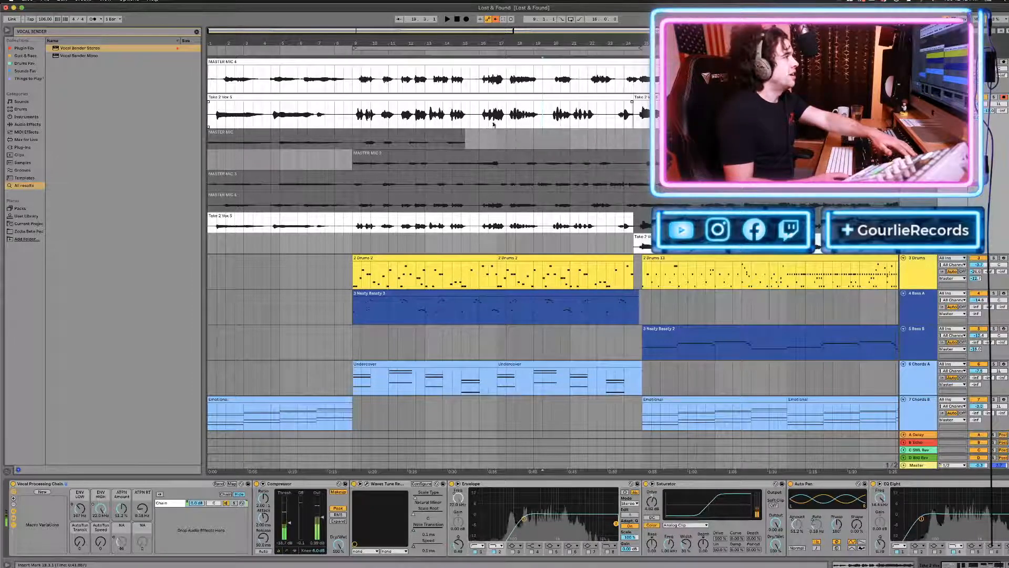
{"action": "left_click", "coordinate": [573, 151]}
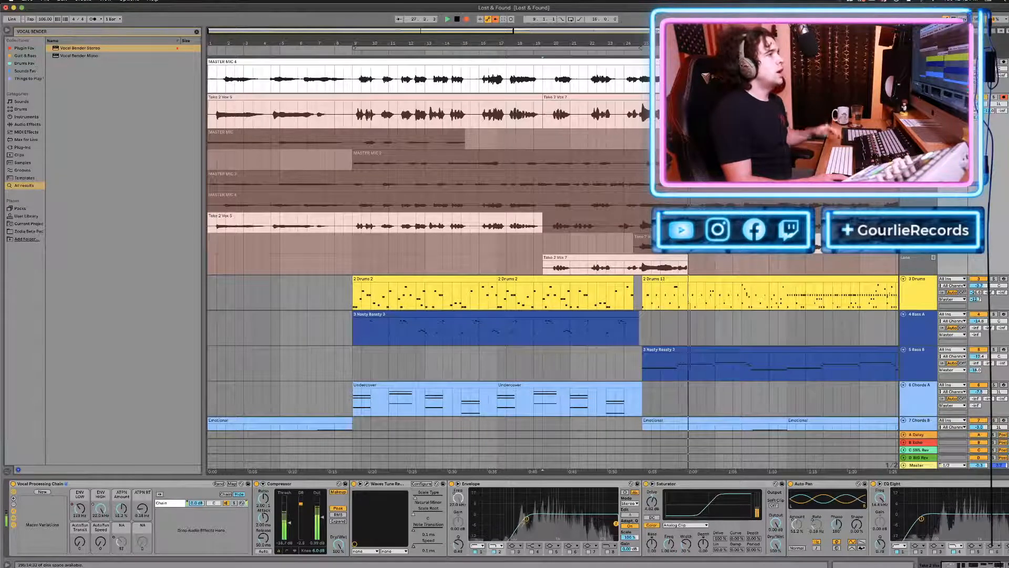
{"action": "key", "text": "space"}
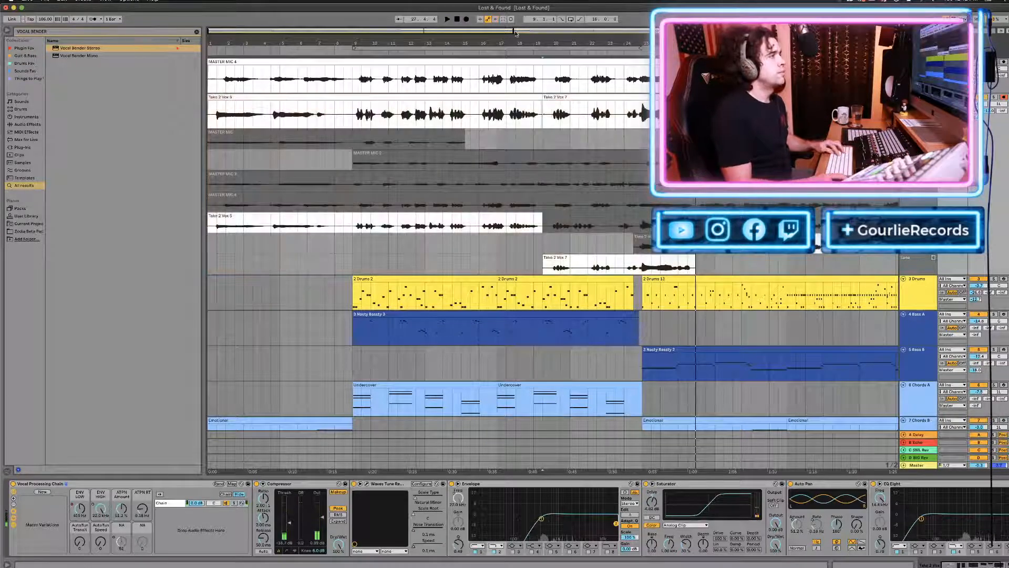
Play back the Take 2 Vox track from around bar 19 through the new take and into the following passage.
{"action": "left_click", "coordinate": [463, 58]}
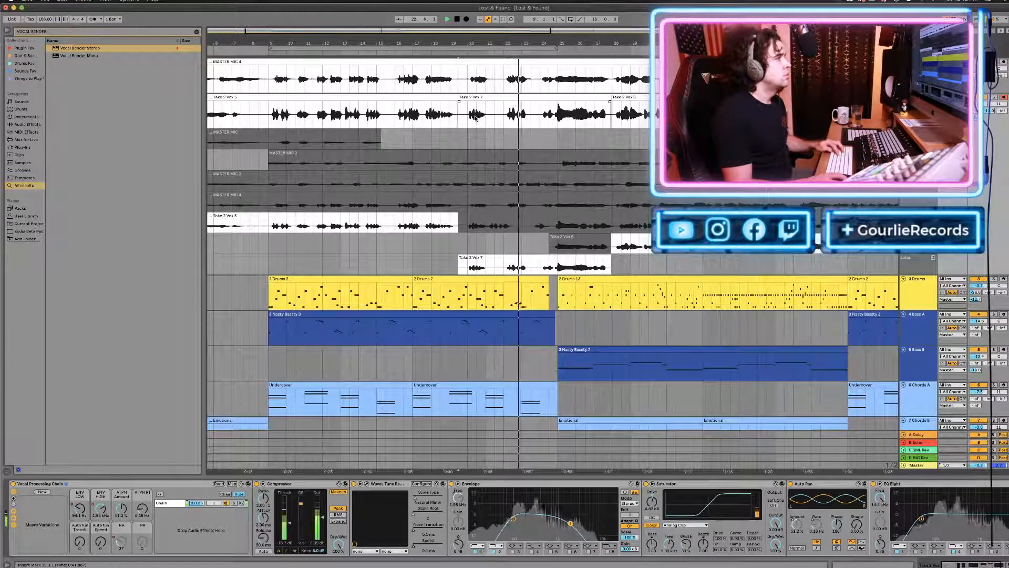
{"action": "scroll", "coordinate": [476, 117], "scroll_direction": "up", "scroll_amount": 3}
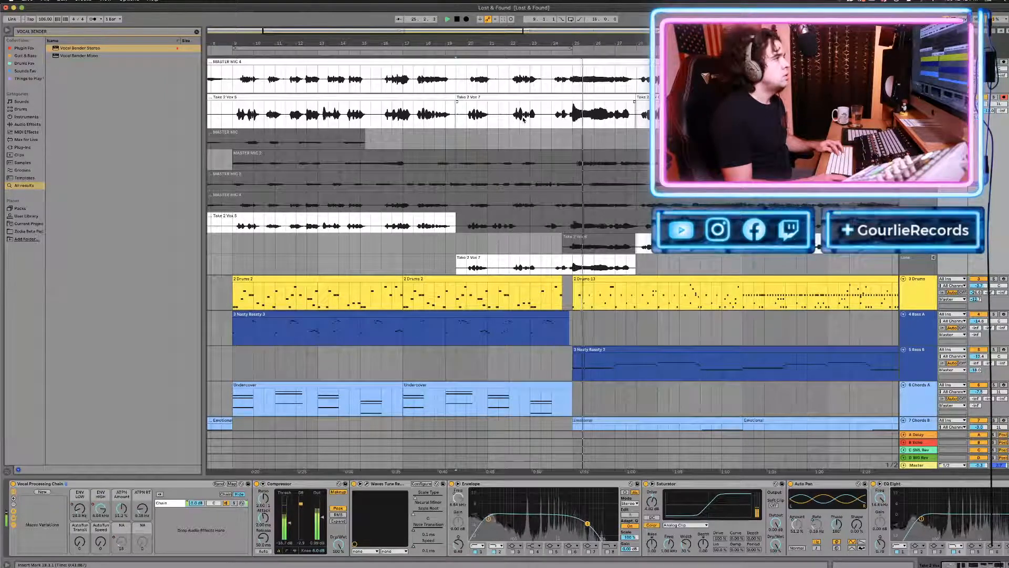
{"action": "scroll", "coordinate": [523, 119], "scroll_direction": "down", "scroll_amount": 2}
{"action": "scroll", "coordinate": [523, 120], "scroll_direction": "right", "scroll_amount": 3}
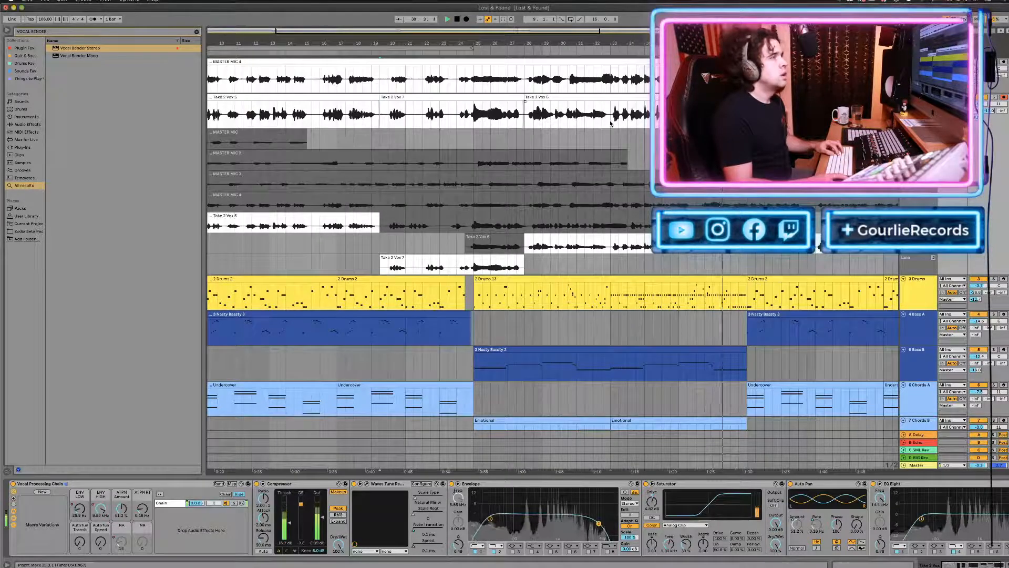
{"action": "key", "text": "space"}
{"action": "key", "text": "space"}
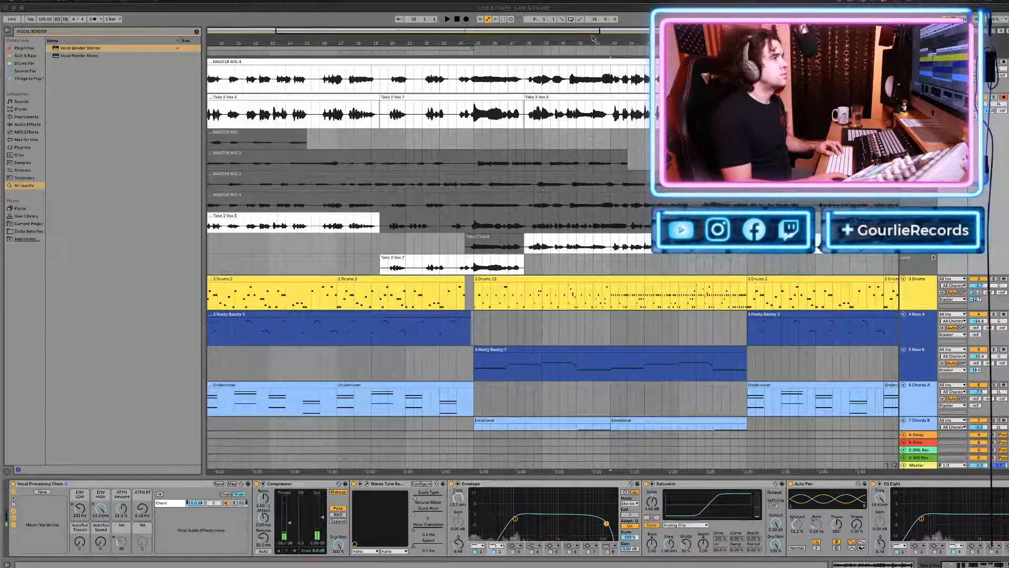
Record a vocal take on the Take 2 Vox track from bar 33 to about bar 38 and play back its beginning.
{"action": "left_click", "coordinate": [624, 131]}
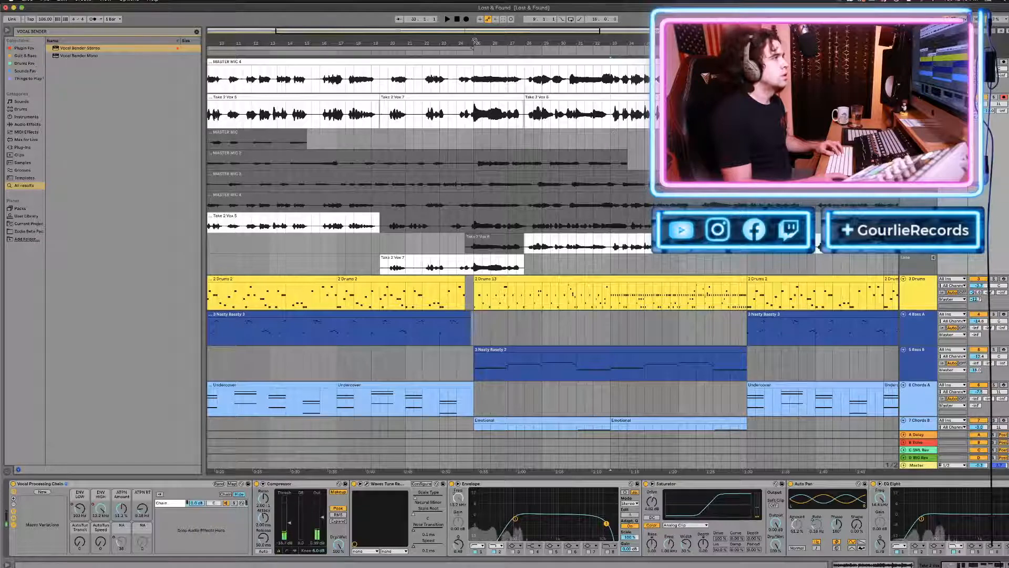
{"action": "key", "text": "space"}
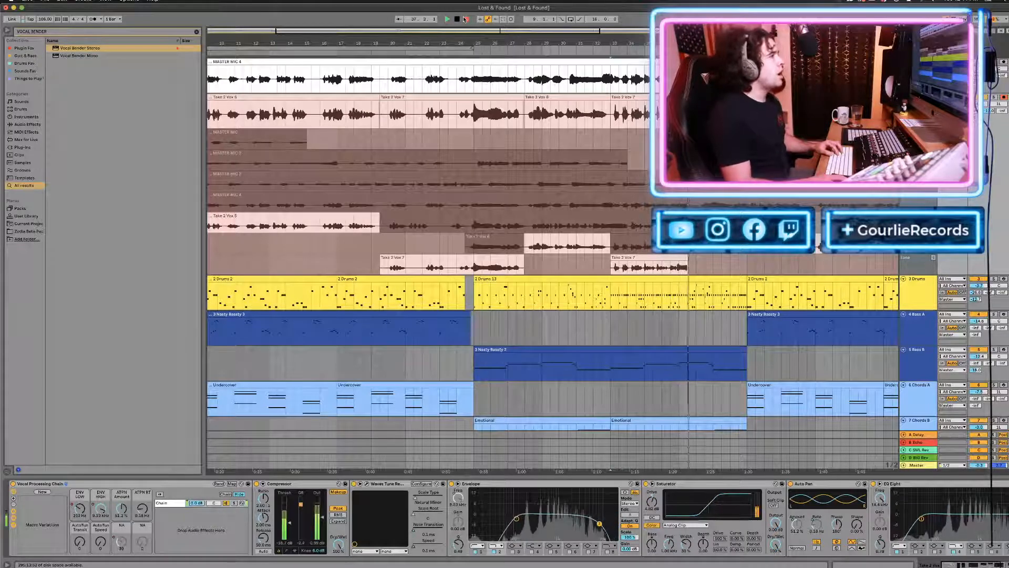
{"action": "key", "text": "space"}
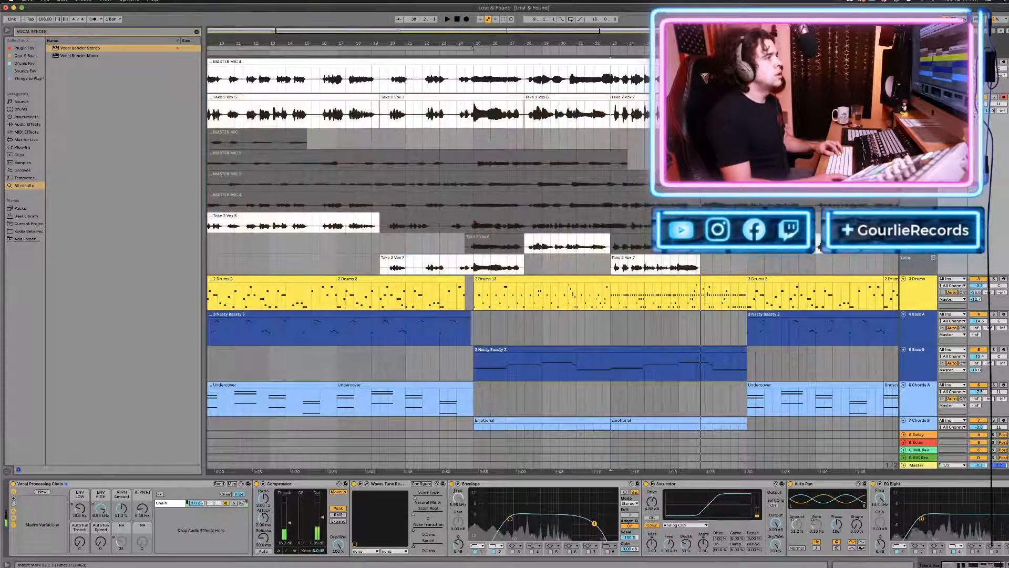
{"action": "key", "text": "space"}
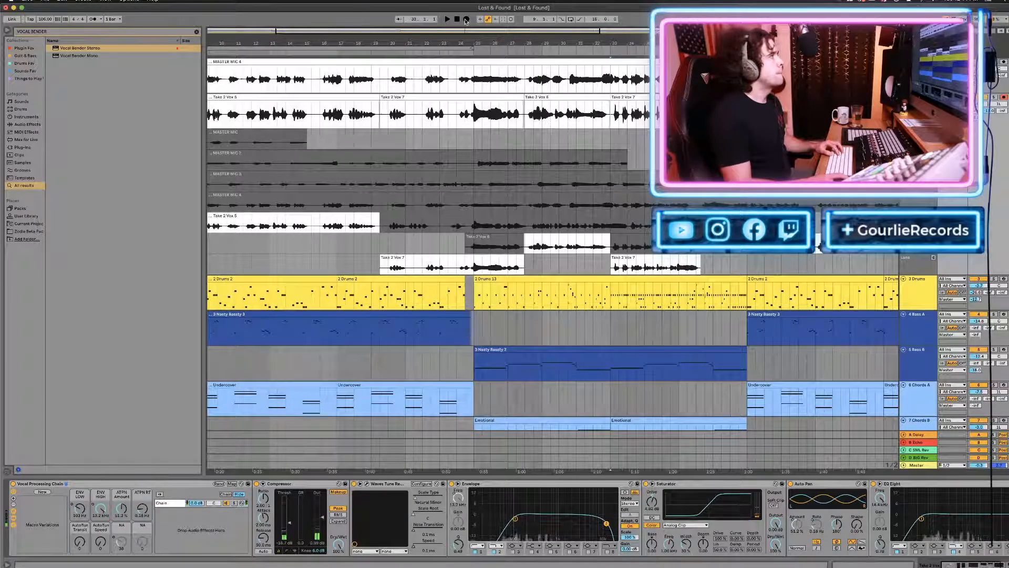
{"action": "key", "text": "space"}
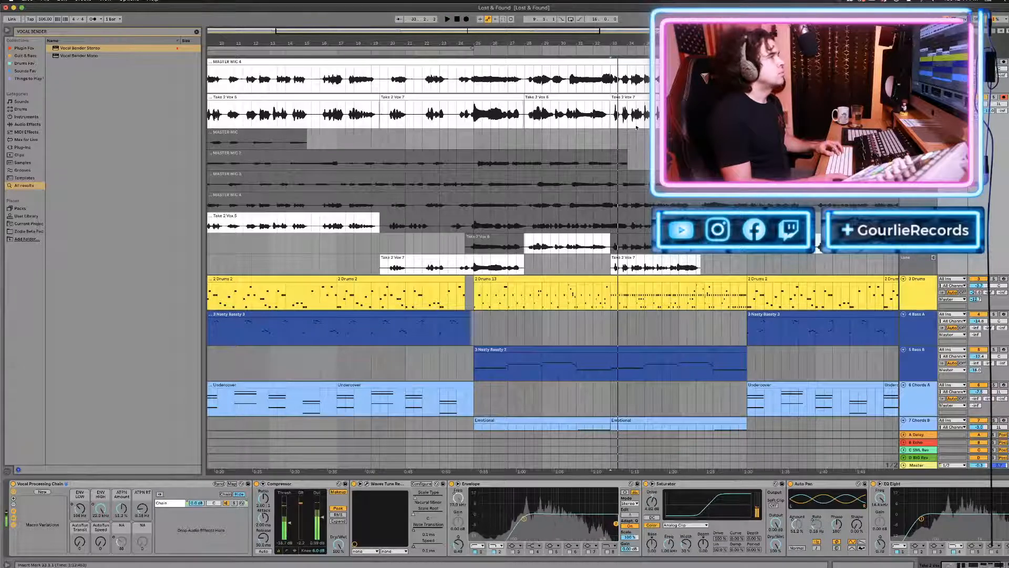
{"action": "key", "text": "space"}
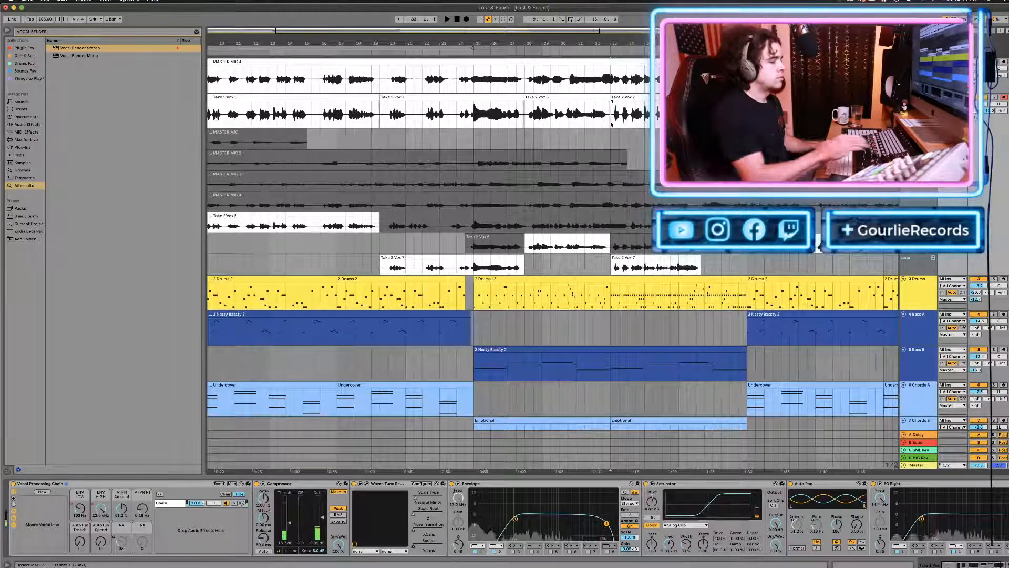
Re-record the vocal passage from bar 33 to about bar 38 as another take and play on through the following section.
{"action": "key", "text": "F9"}
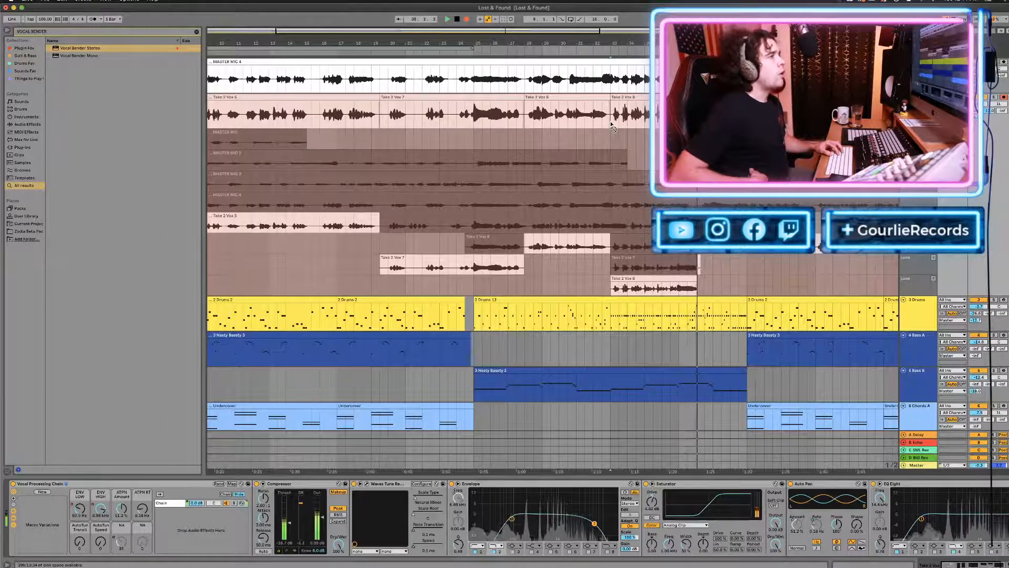
{"action": "key", "text": "space"}
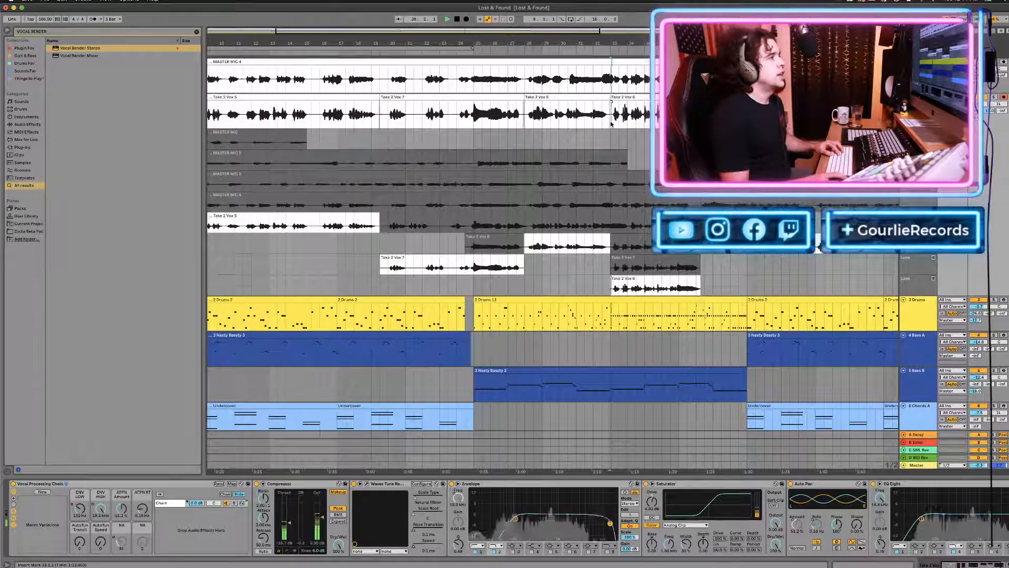
{"action": "key", "text": "space"}
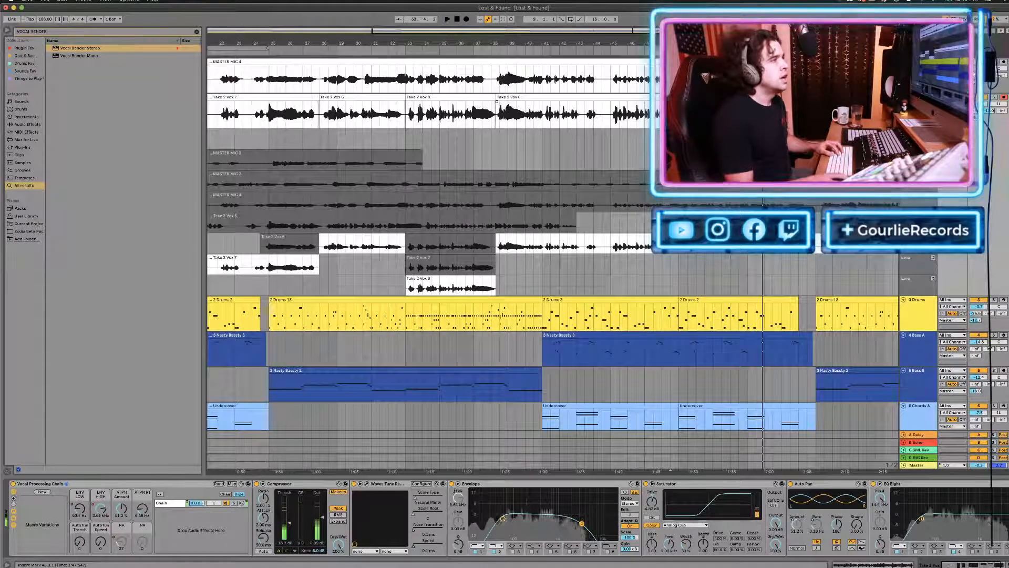
Preview the song from bar 53, and record a vocal take there on the Take 2 Vox track until about bar 57.
{"action": "left_click", "coordinate": [748, 279]}
{"action": "key", "text": "space"}
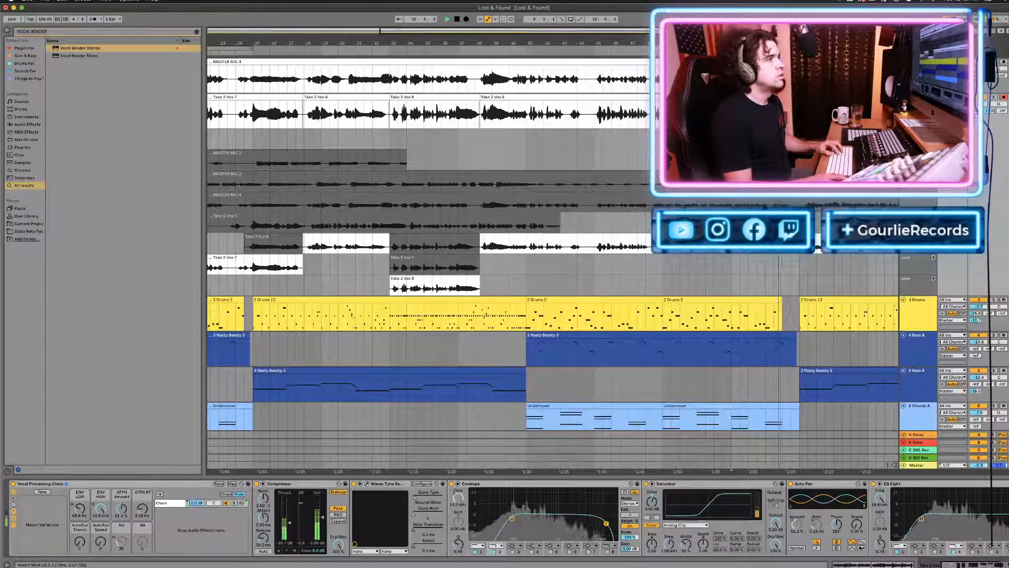
{"action": "key", "text": "space"}
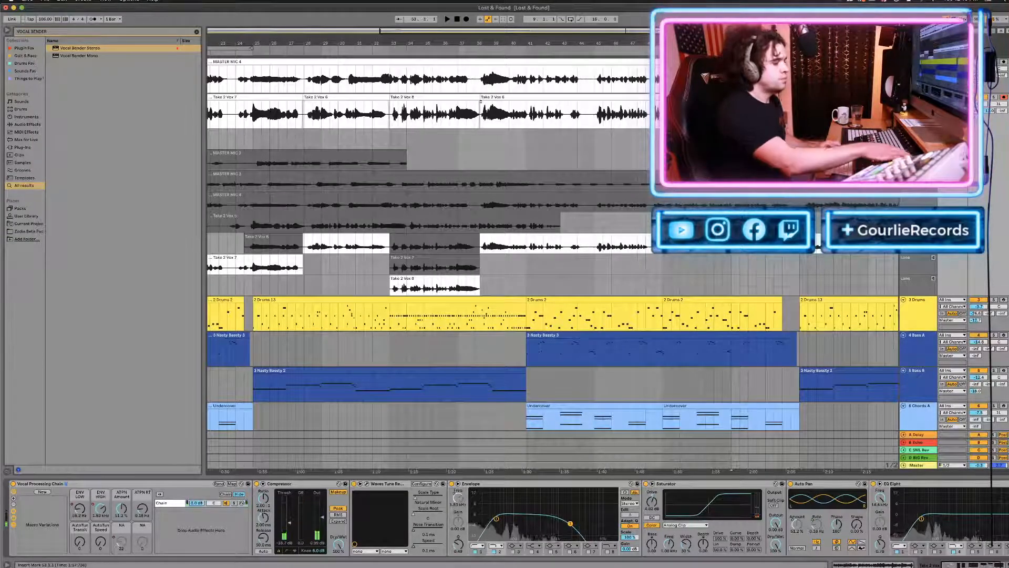
{"action": "key", "text": "F9"}
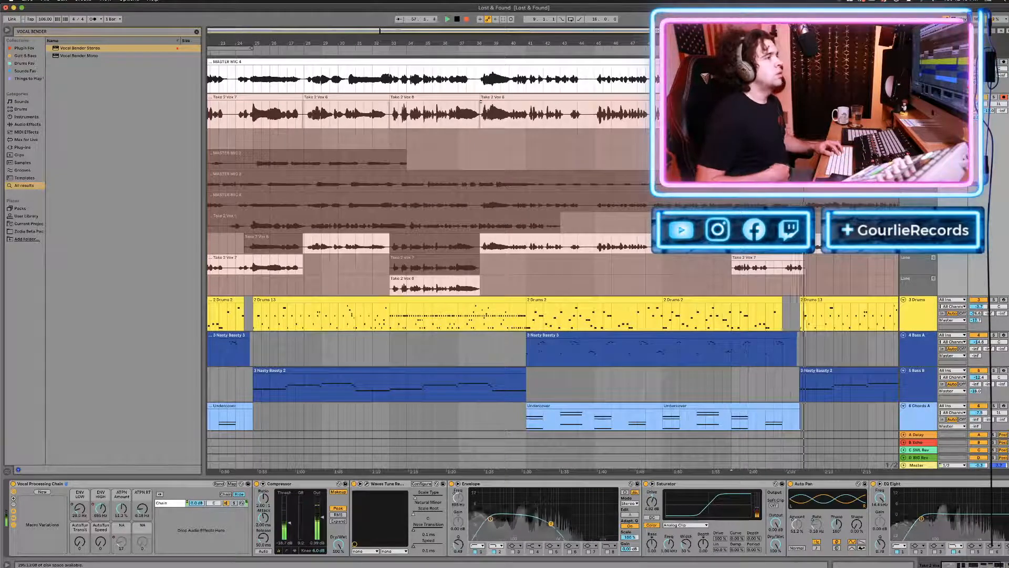
{"action": "key", "text": "space"}
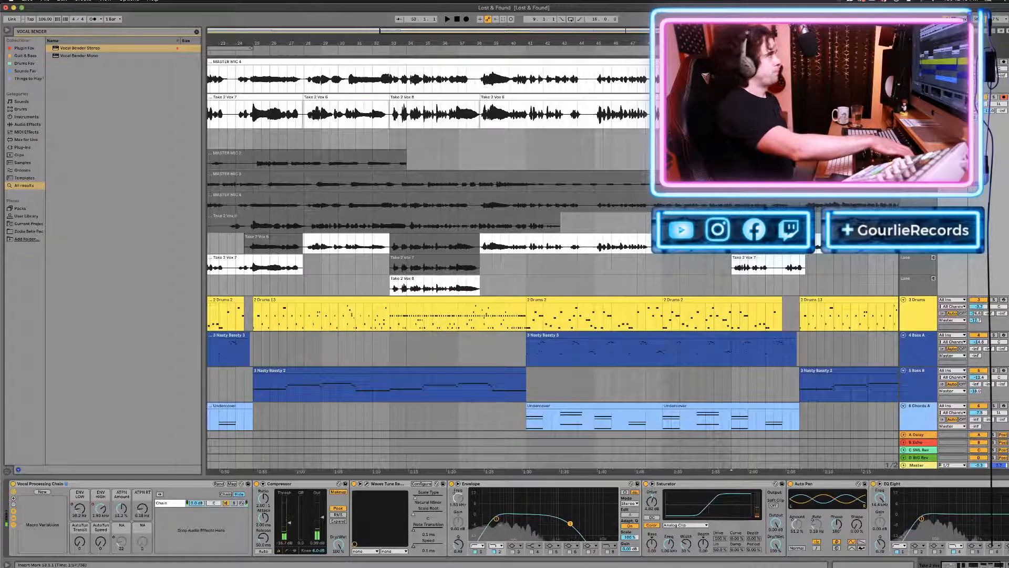
Record a second vocal take from bar 53 to about bar 57 on the Take 2 Vox track.
{"action": "key", "text": "space"}
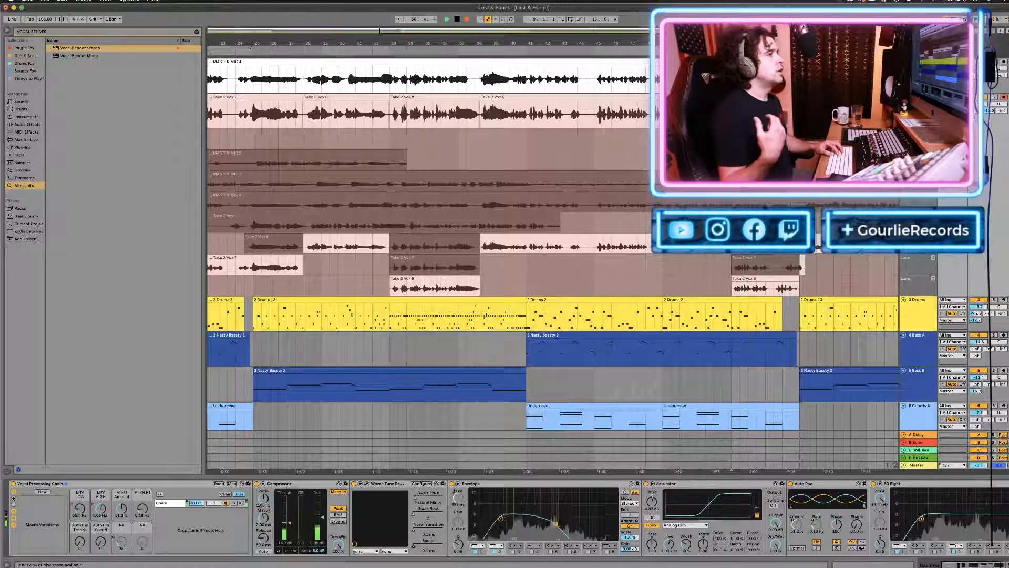
{"action": "key", "text": "space"}
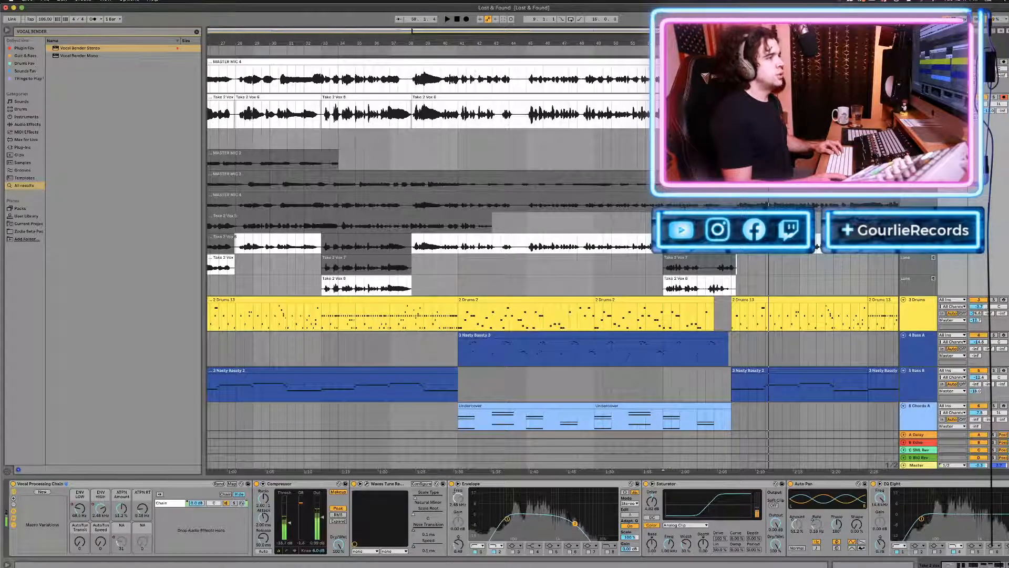
{"action": "scroll", "coordinate": [735, 344], "scroll_direction": "down", "scroll_amount": 8}
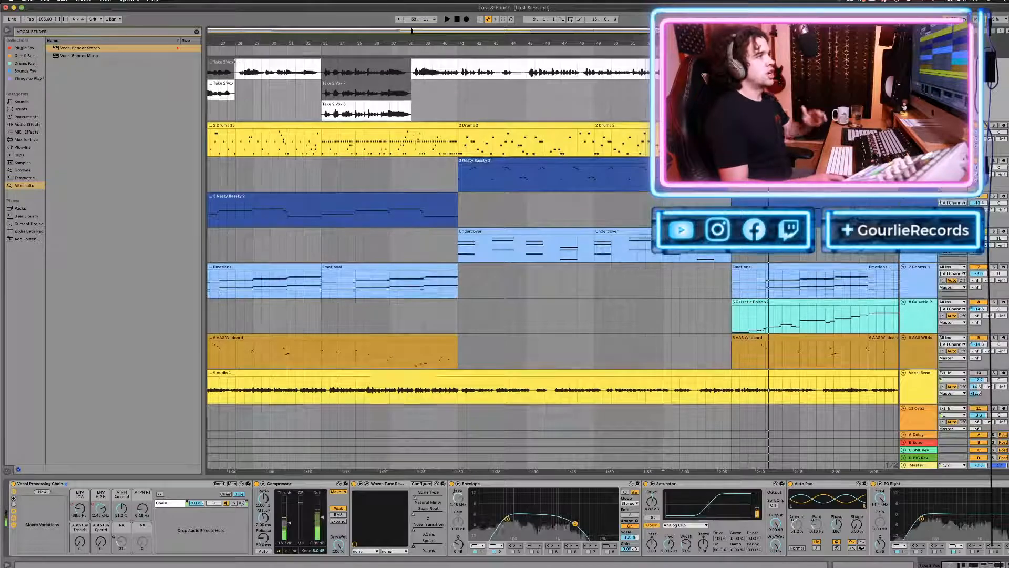
{"action": "scroll", "coordinate": [735, 344], "scroll_direction": "up", "scroll_amount": 8}
{"action": "scroll", "coordinate": [735, 343], "scroll_direction": "up", "scroll_amount": 1}
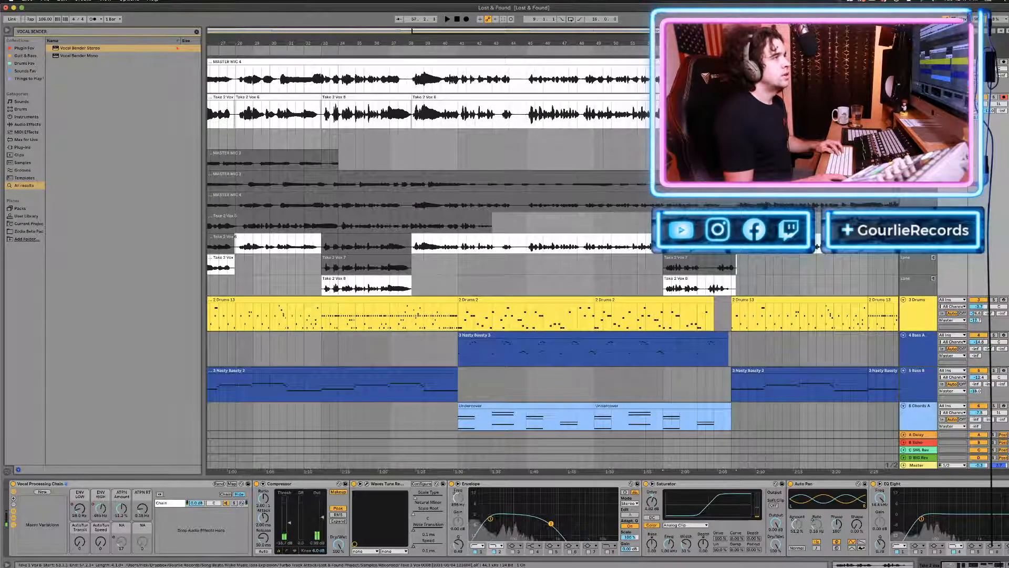
Restore the earlier vocal take for the first half of bar 53 by comping it from its take lane.
{"action": "left_click_drag", "start_coordinate": [736, 119], "coordinate": [649, 128]}
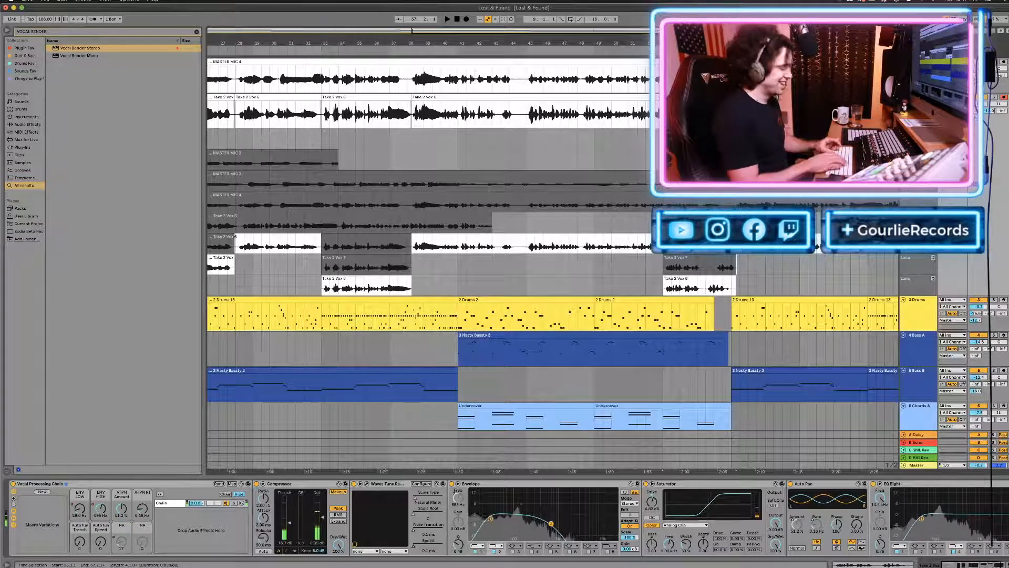
{"action": "scroll", "coordinate": [605, 278], "scroll_direction": "down", "scroll_amount": 8}
{"action": "scroll", "coordinate": [644, 92], "scroll_direction": "up", "scroll_amount": 8}
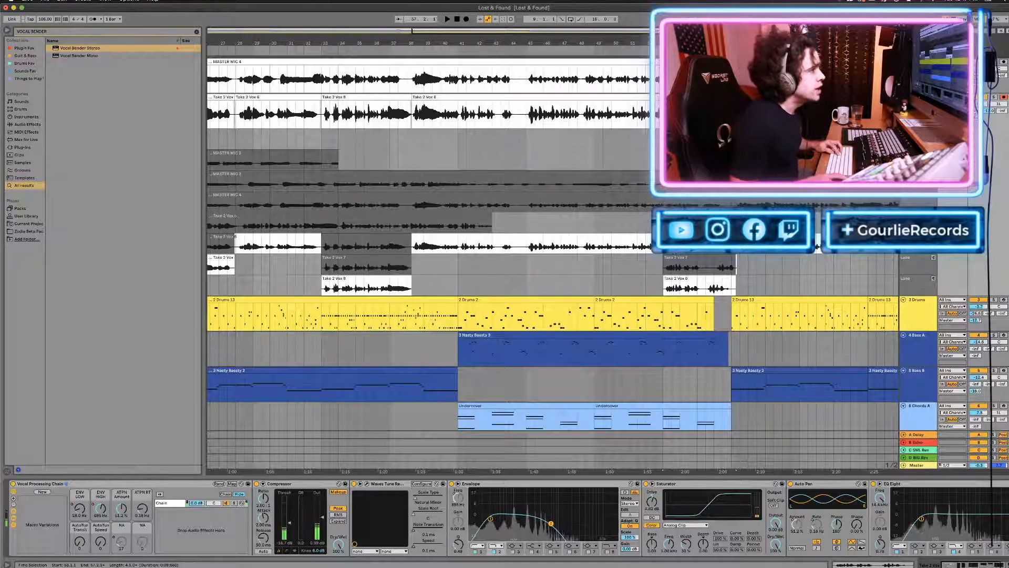
{"action": "left_click_drag", "start_coordinate": [663, 245], "coordinate": [672, 244]}
{"action": "key", "text": "Return"}
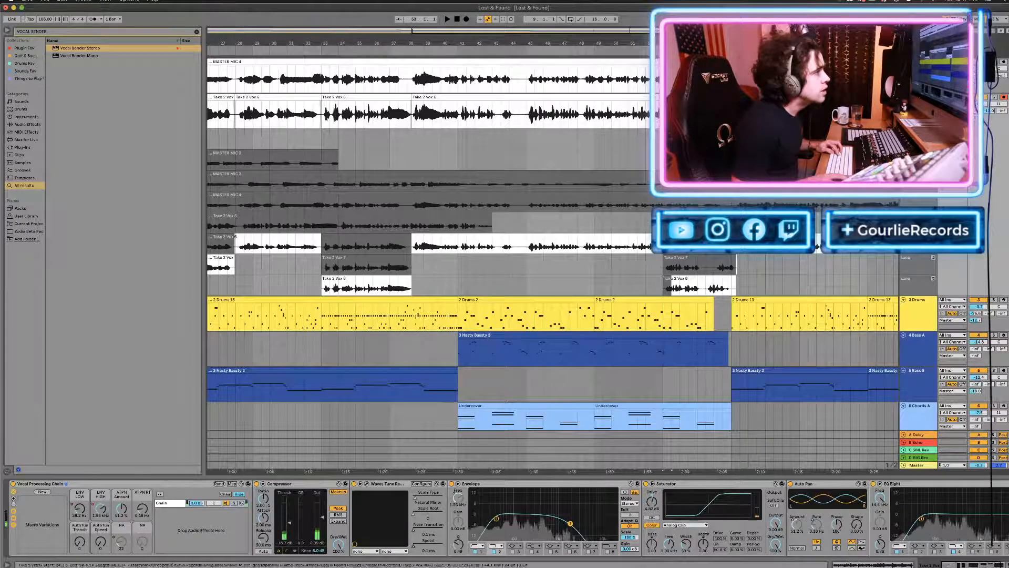
Move the comp boundary between the earlier take and the newest take closer to the start of bar 53.
{"action": "key", "text": "plus"}
{"action": "key", "text": "plus"}
{"action": "key", "text": "plus"}
{"action": "key", "text": "plus"}
{"action": "key", "text": "plus"}
{"action": "key", "text": "plus"}
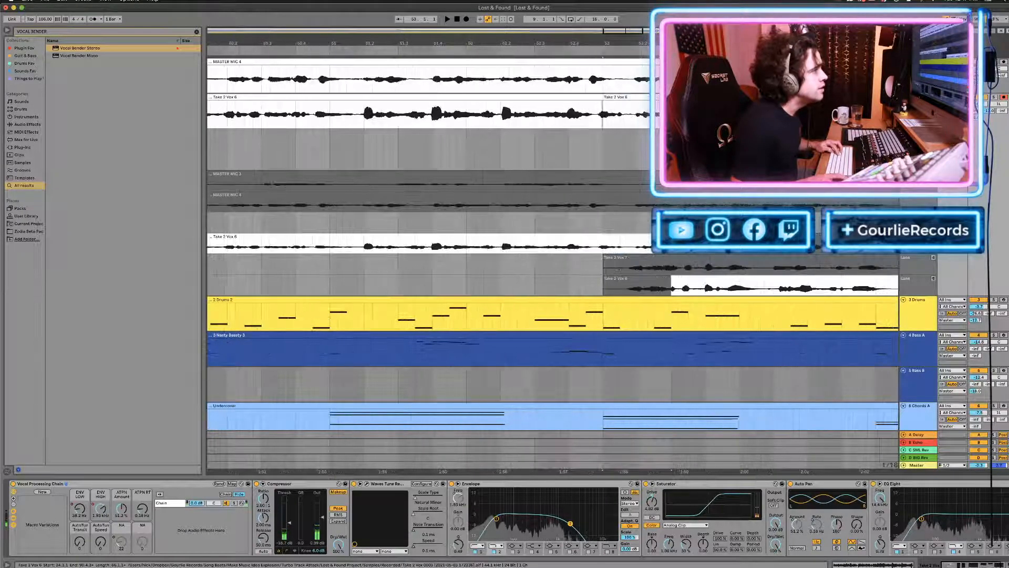
{"action": "left_click_drag", "start_coordinate": [670, 242], "coordinate": [631, 239]}
{"action": "key", "text": "plus"}
{"action": "key", "text": "plus"}
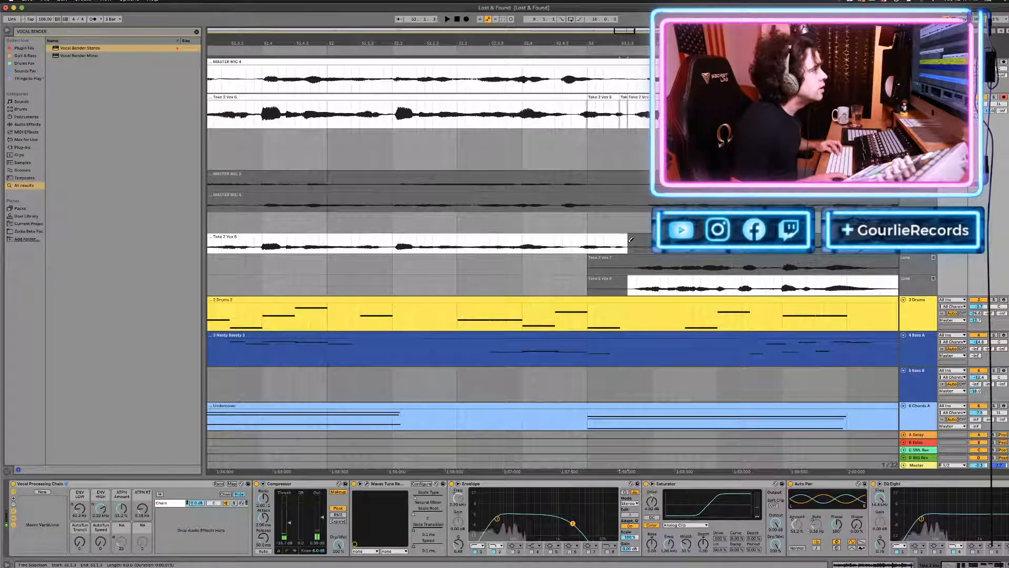
Play back the comped vocal transition around bar 53 and the phrases that follow.
{"action": "key", "text": "minus"}
{"action": "key", "text": "minus"}
{"action": "key", "text": "minus"}
{"action": "key", "text": "minus"}
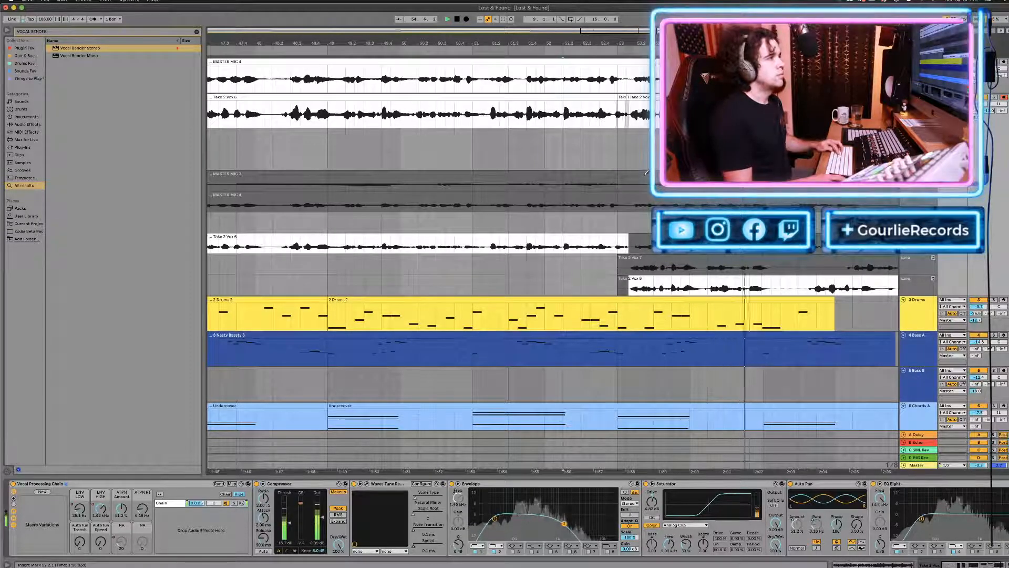
{"action": "scroll", "coordinate": [647, 173], "scroll_direction": "down", "scroll_amount": 5}
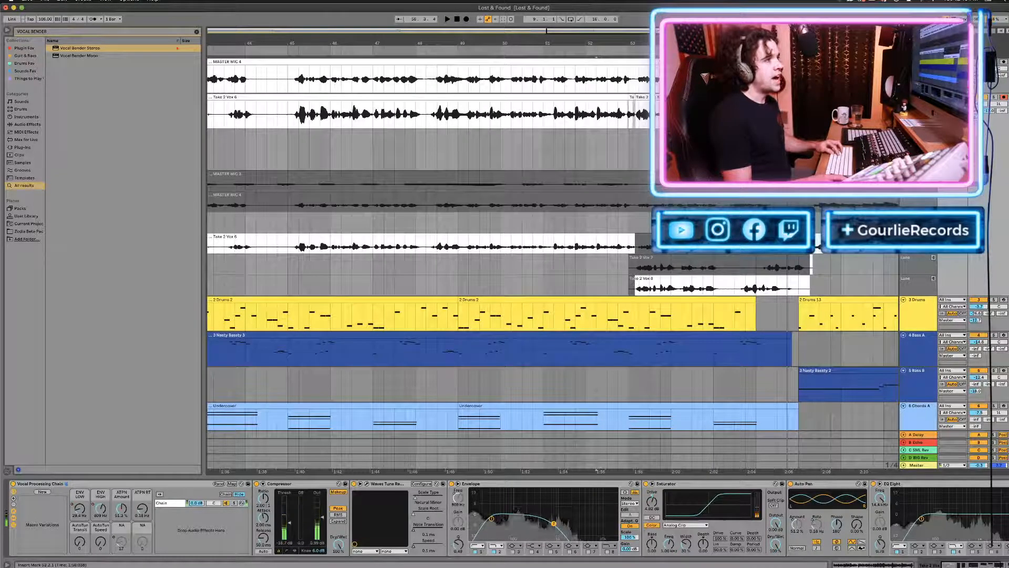
{"action": "scroll", "coordinate": [806, 329], "scroll_direction": "down", "scroll_amount": 1}
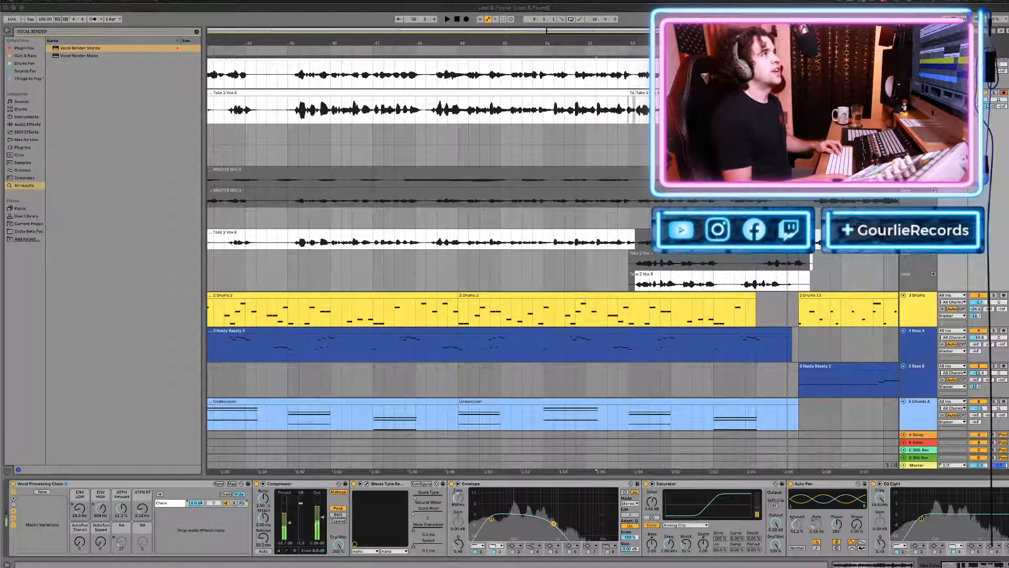
Trim the ends of the Bass A and Chords A clips before bar 57 so both stop at the same point.
{"action": "scroll", "coordinate": [766, 191], "scroll_direction": "down", "scroll_amount": 1}
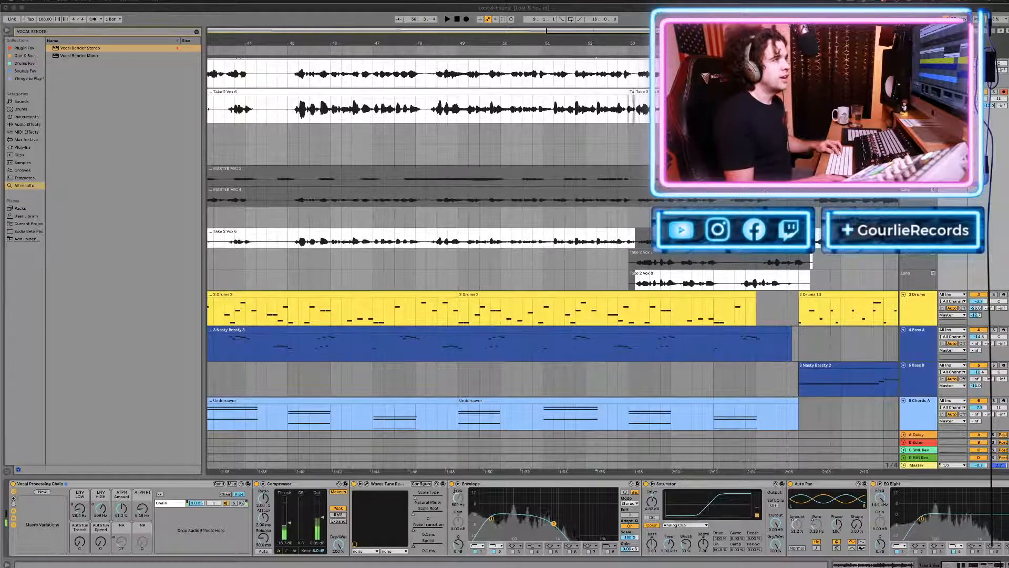
{"action": "scroll", "coordinate": [803, 342], "scroll_direction": "down", "scroll_amount": 3}
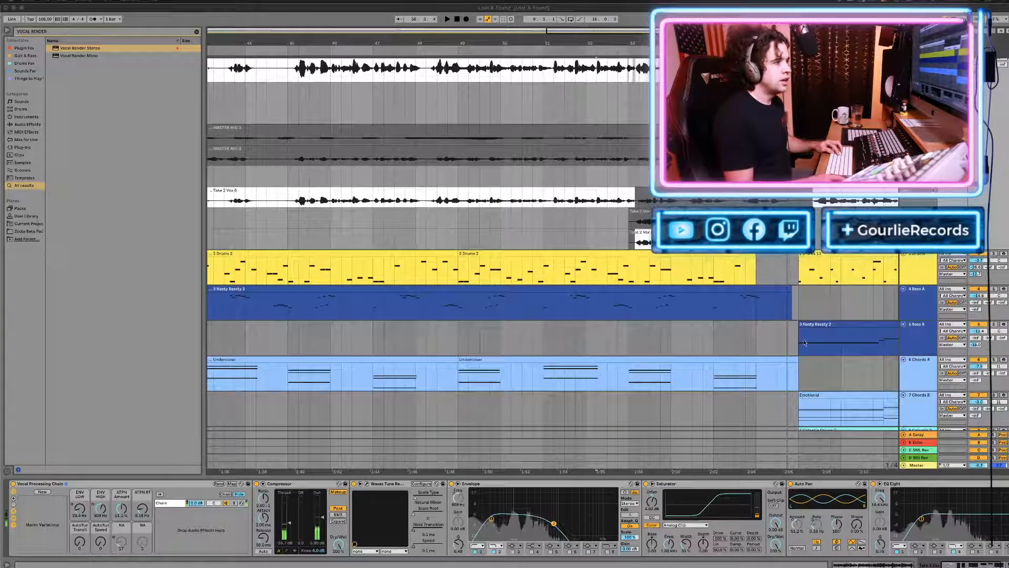
{"action": "left_click", "coordinate": [789, 288]}
{"action": "left_click", "coordinate": [790, 288]}
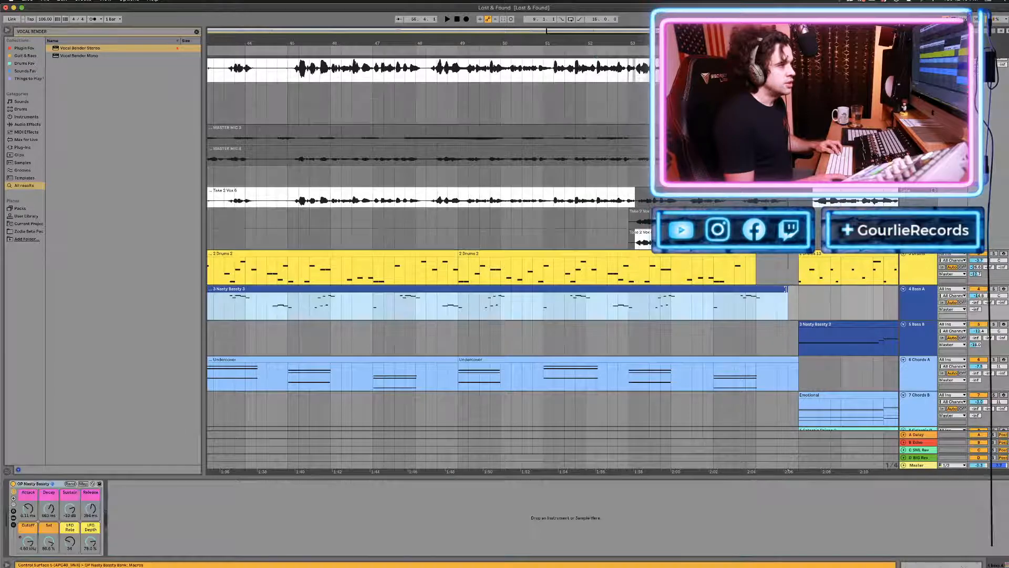
{"action": "left_click", "coordinate": [787, 362]}
{"action": "scroll", "coordinate": [787, 359], "scroll_direction": "down", "scroll_amount": 2}
{"action": "scroll", "coordinate": [787, 358], "scroll_direction": "up", "scroll_amount": 5}
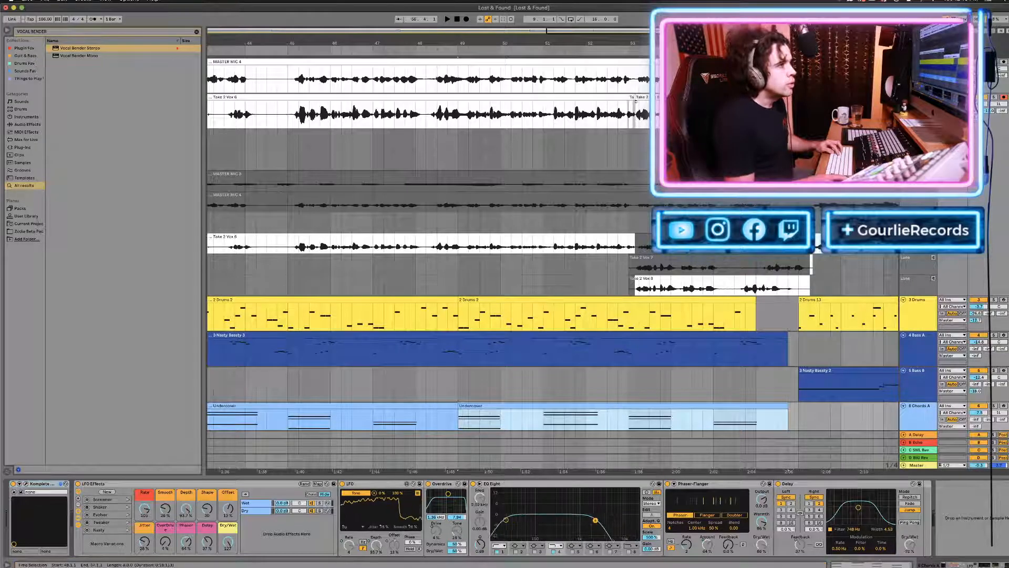
Check the tracks' automation around the transition into bar 57, showing the automation lanes and hiding them again.
{"action": "scroll", "coordinate": [768, 371], "scroll_direction": "down", "scroll_amount": 8}
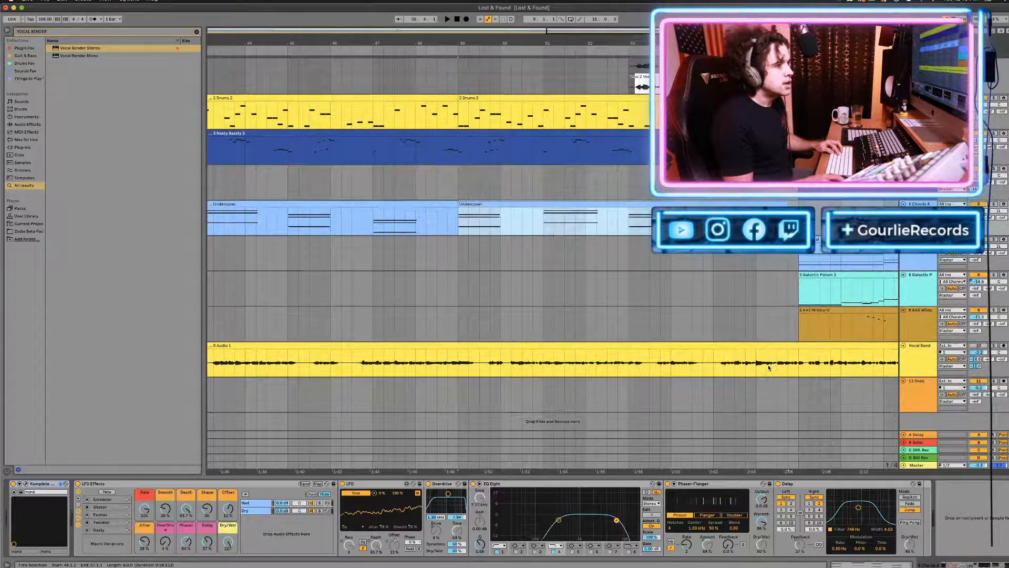
{"action": "scroll", "coordinate": [768, 368], "scroll_direction": "up", "scroll_amount": 3}
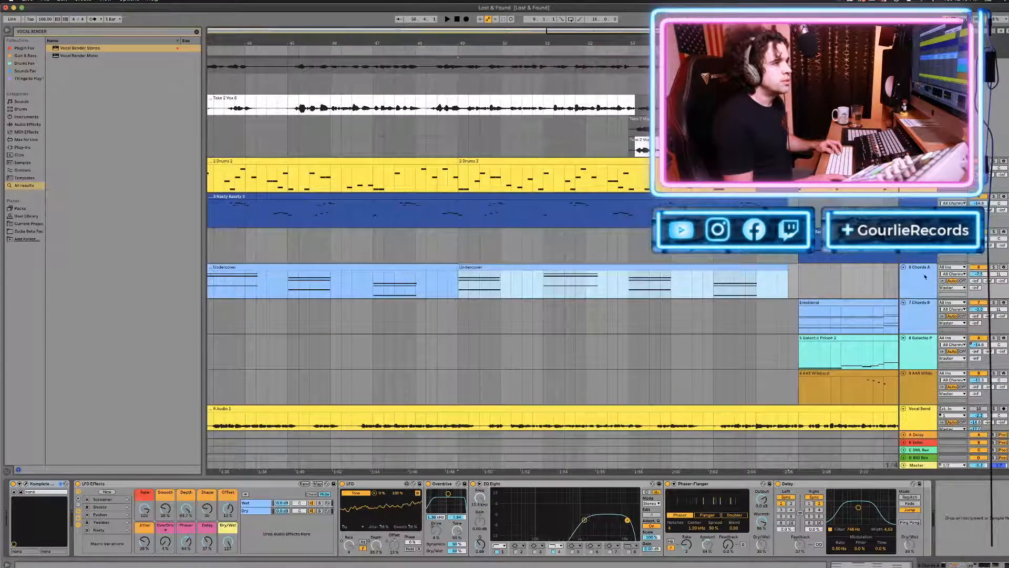
{"action": "key", "text": "a"}
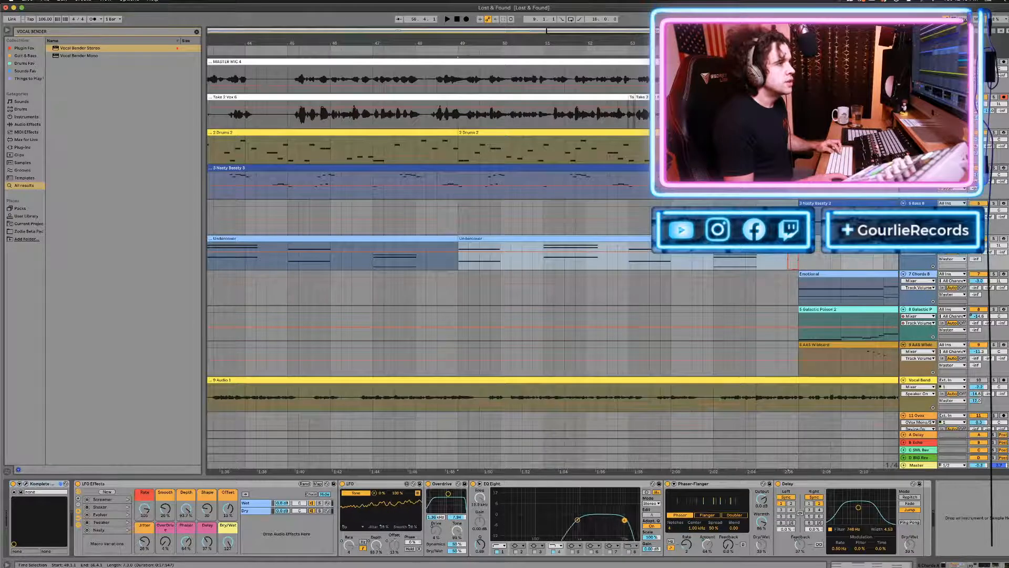
{"action": "left_click", "coordinate": [795, 204]}
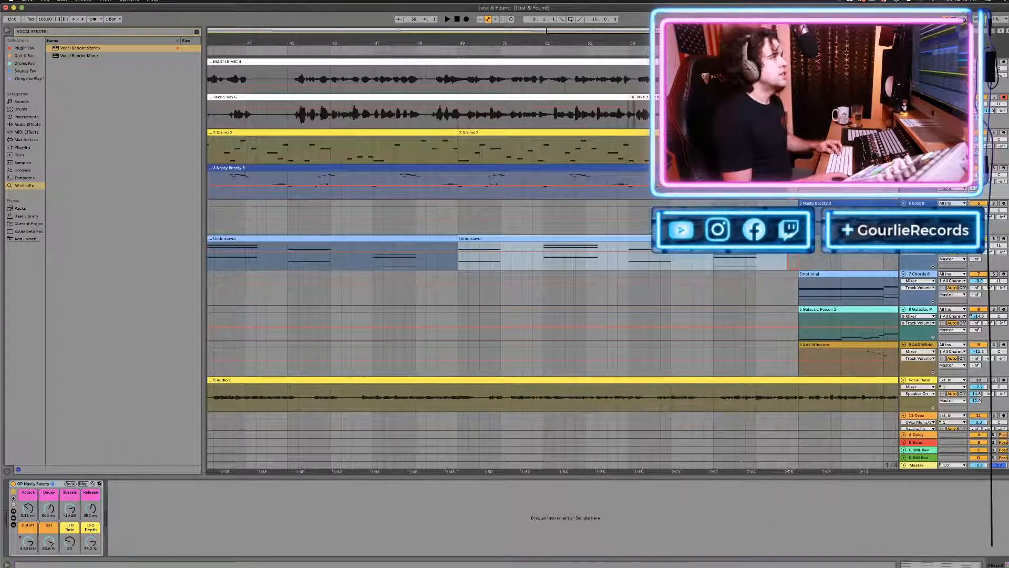
{"action": "key", "text": "a"}
{"action": "scroll", "coordinate": [552, 245], "scroll_direction": "up", "scroll_amount": 6}
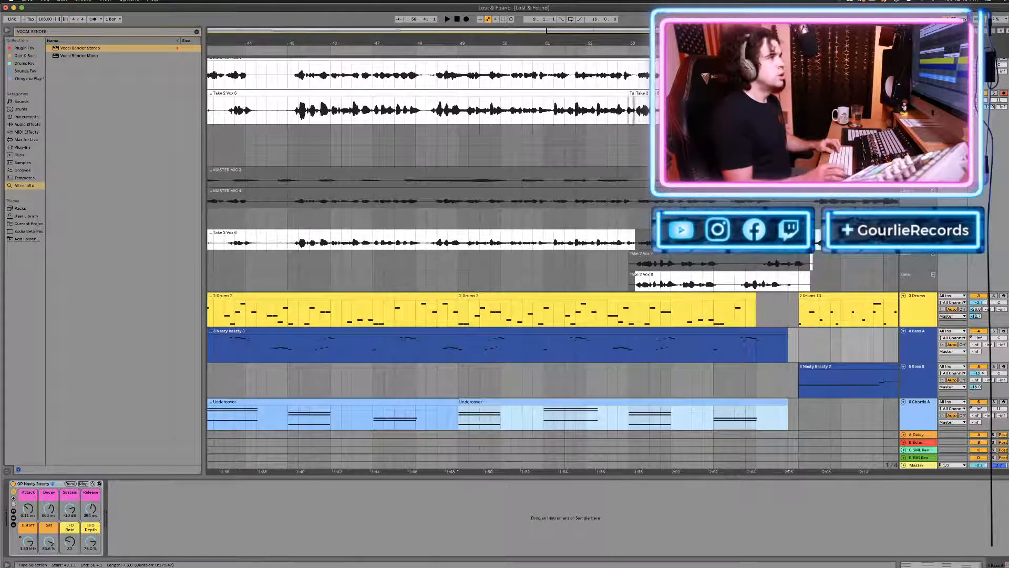
Hide the take lanes of the Take 2 Vox track and play the song from about bar 55 through its ending.
{"action": "left_click", "coordinate": [918, 93]}
{"action": "key", "text": "super+alt+u"}
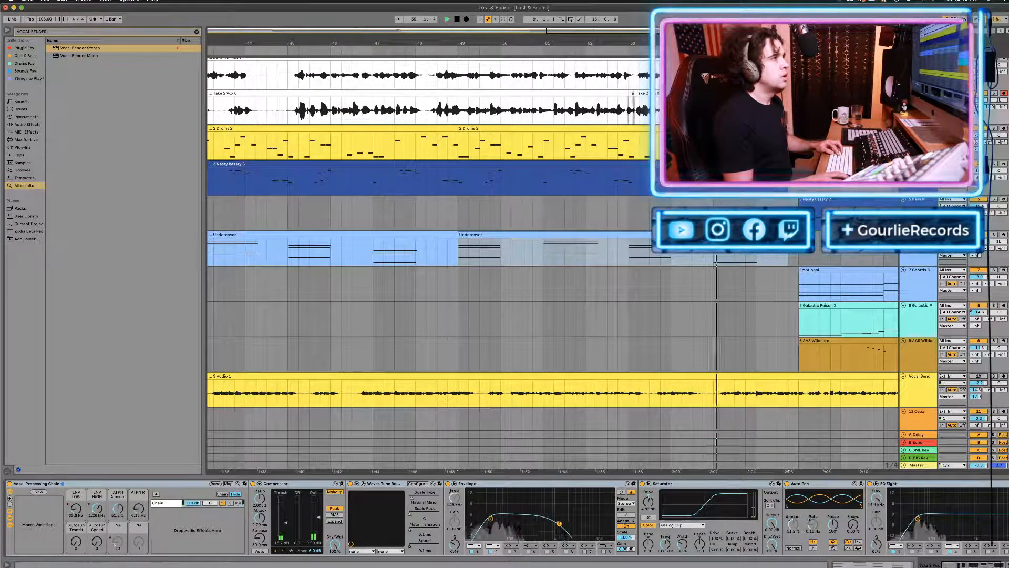
{"action": "key", "text": "space"}
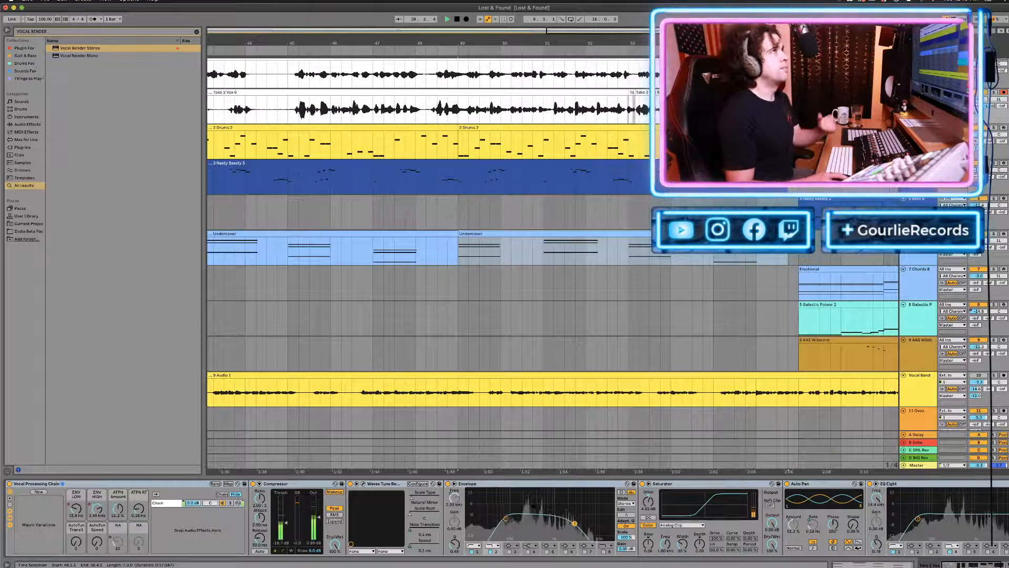
{"action": "scroll", "coordinate": [643, 145], "scroll_direction": "up", "scroll_amount": 1}
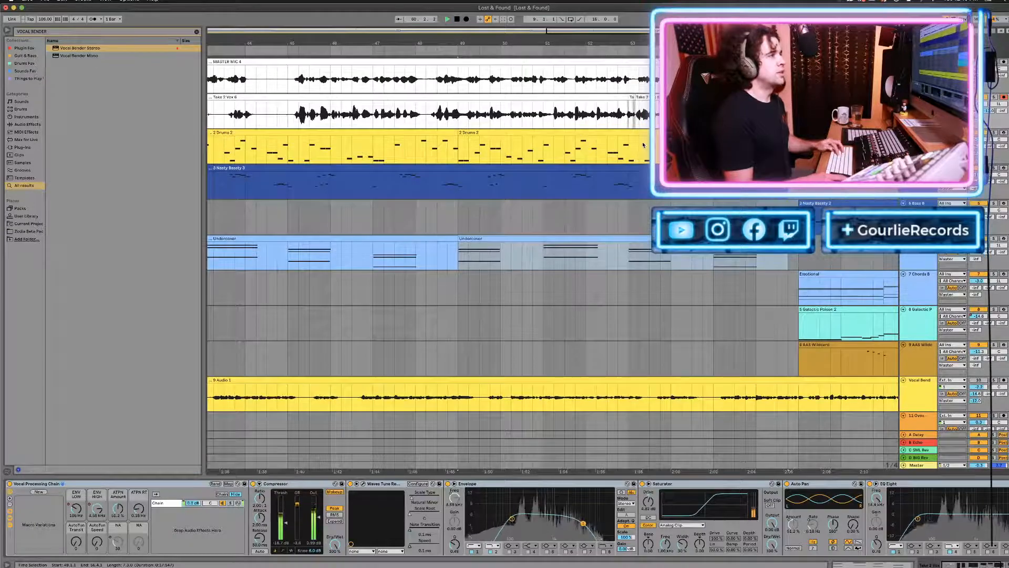
{"action": "scroll", "coordinate": [643, 145], "scroll_direction": "down", "scroll_amount": 5}
{"action": "scroll", "coordinate": [643, 145], "scroll_direction": "right", "scroll_amount": 1}
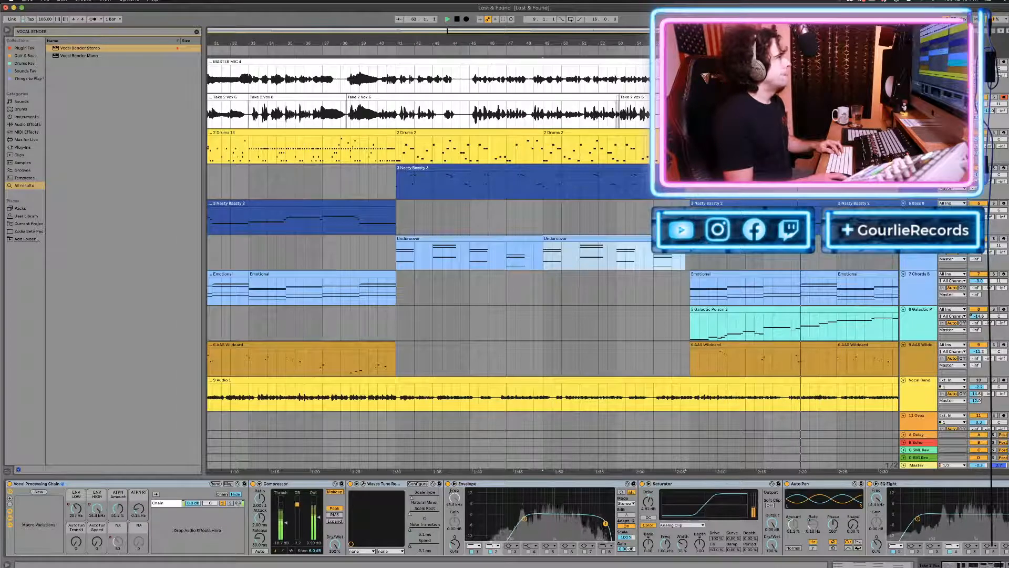
{"action": "scroll", "coordinate": [604, 150], "scroll_direction": "right", "scroll_amount": 2}
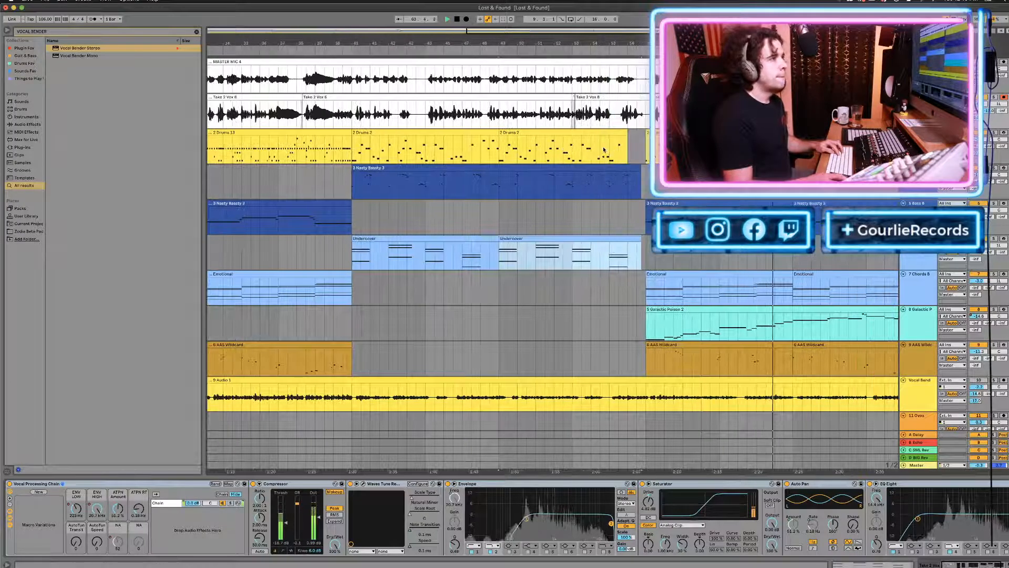
{"action": "scroll", "coordinate": [604, 150], "scroll_direction": "right", "scroll_amount": 3}
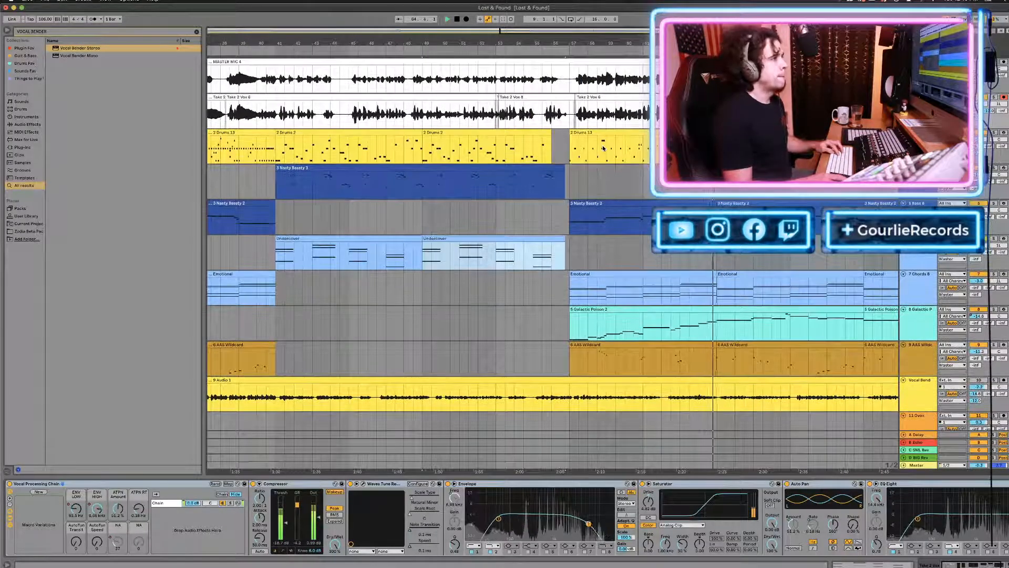
{"action": "scroll", "coordinate": [605, 149], "scroll_direction": "right", "scroll_amount": 8}
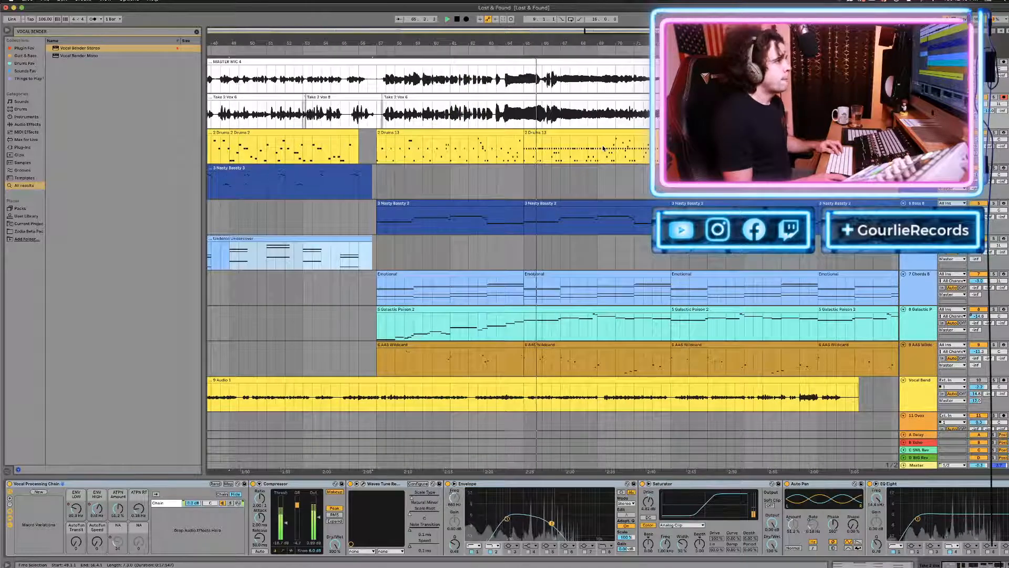
{"action": "scroll", "coordinate": [604, 149], "scroll_direction": "right", "scroll_amount": 4}
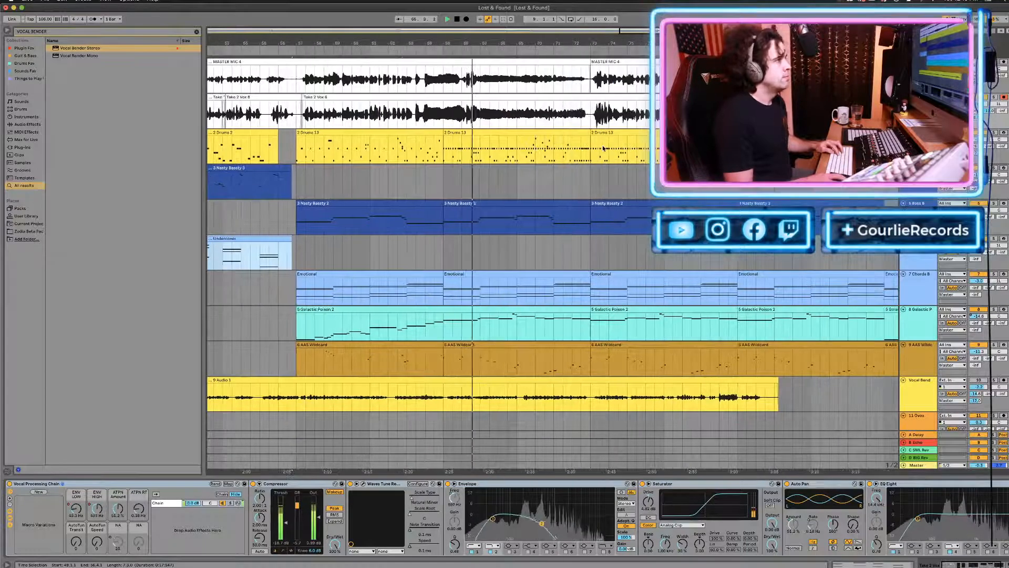
{"action": "scroll", "coordinate": [604, 149], "scroll_direction": "right", "scroll_amount": 2}
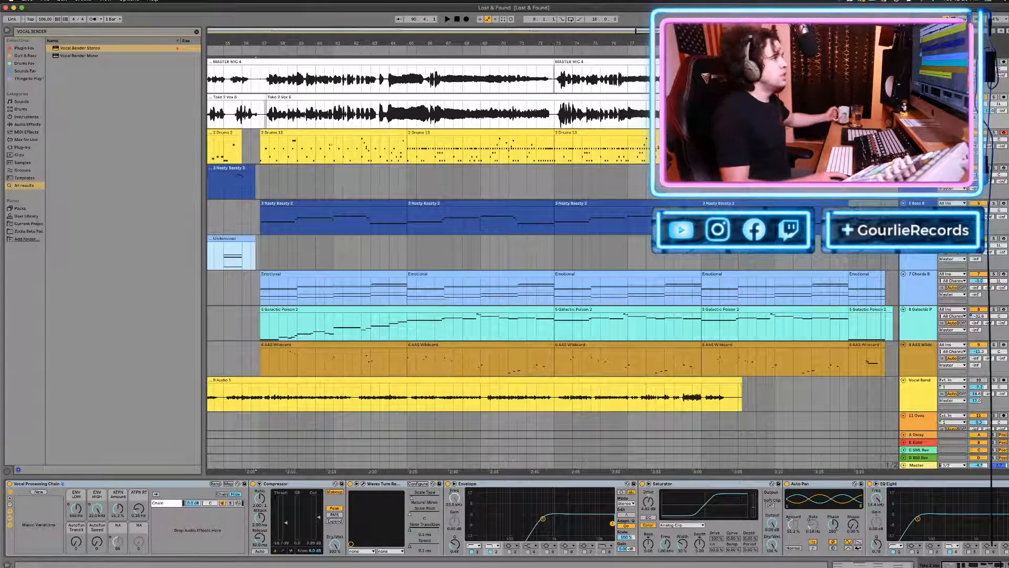
Open the drum clip starting at bar 73 in the note editor and set its fixed grid to 1/32.
{"action": "left_click", "coordinate": [602, 133]}
{"action": "double_click", "coordinate": [601, 133]}
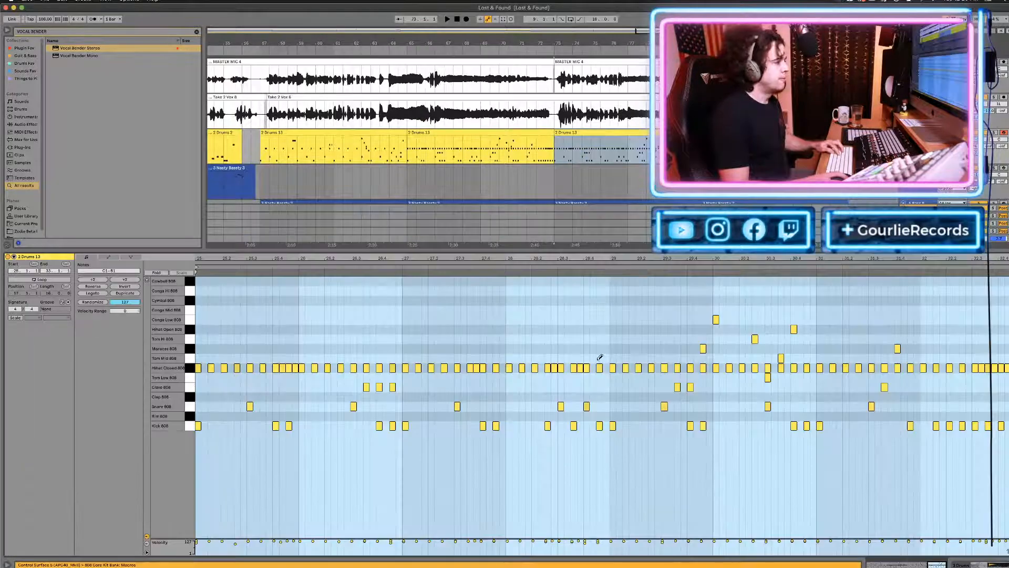
{"action": "scroll", "coordinate": [561, 351], "scroll_direction": "up", "scroll_amount": 8}
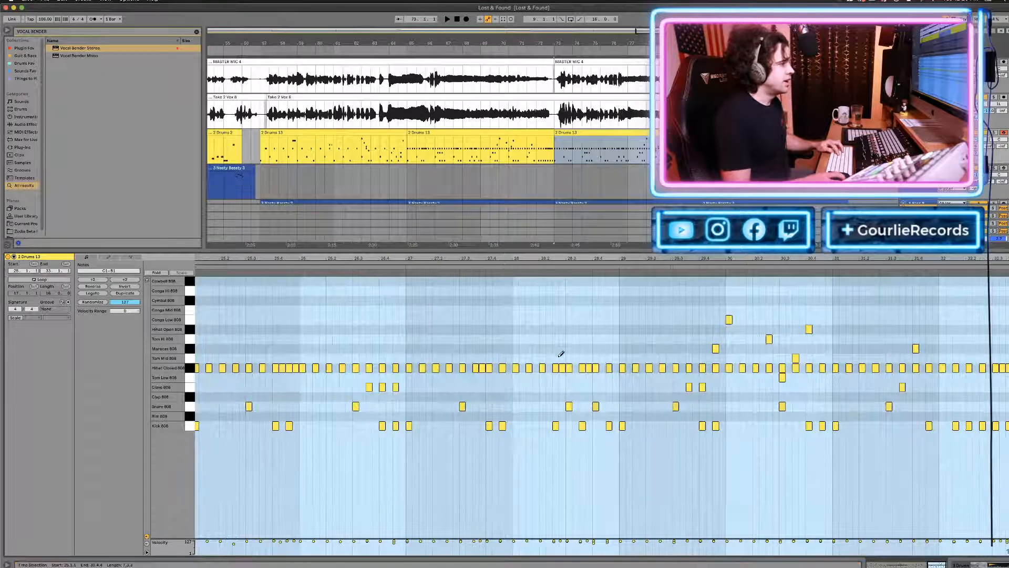
{"action": "scroll", "coordinate": [560, 355], "scroll_direction": "down", "scroll_amount": 6}
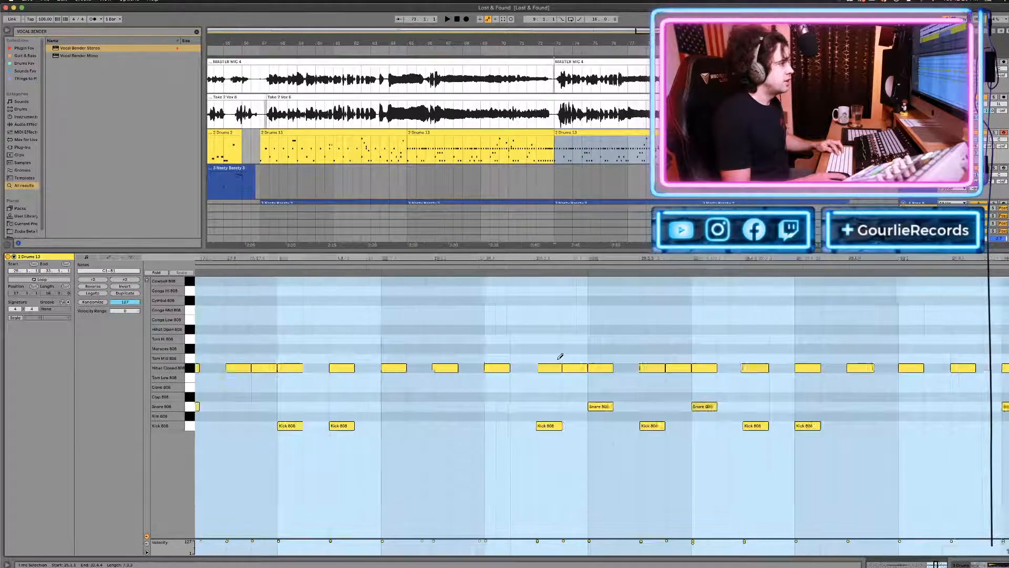
{"action": "right_click", "coordinate": [540, 364]}
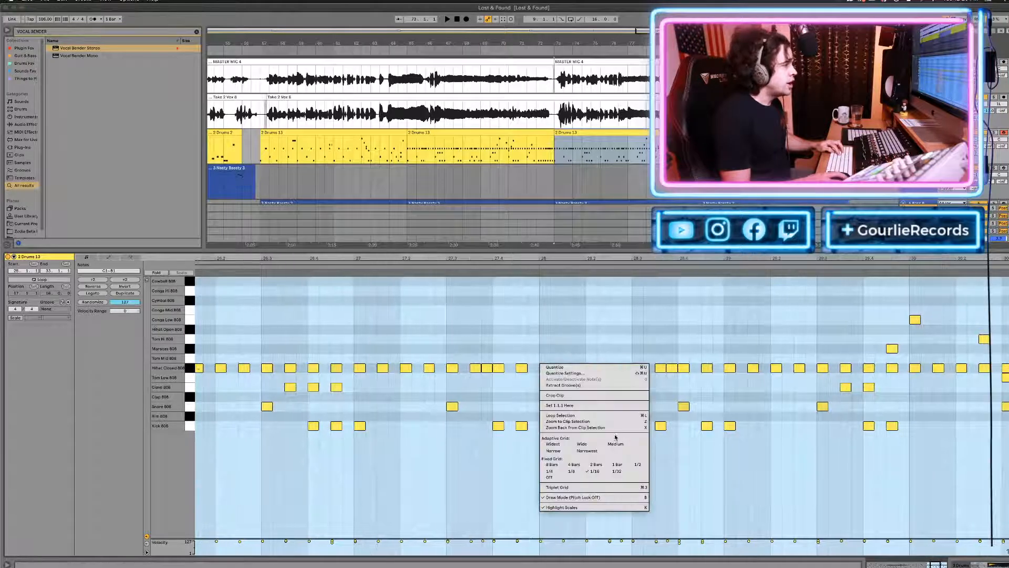
{"action": "left_click", "coordinate": [615, 472]}
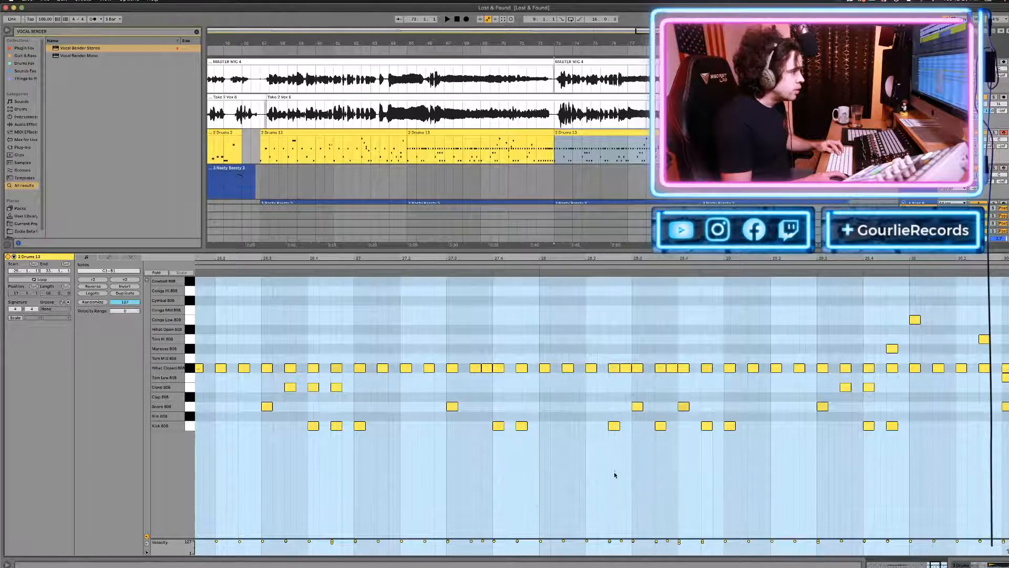
{"action": "scroll", "coordinate": [515, 368], "scroll_direction": "down", "scroll_amount": 3}
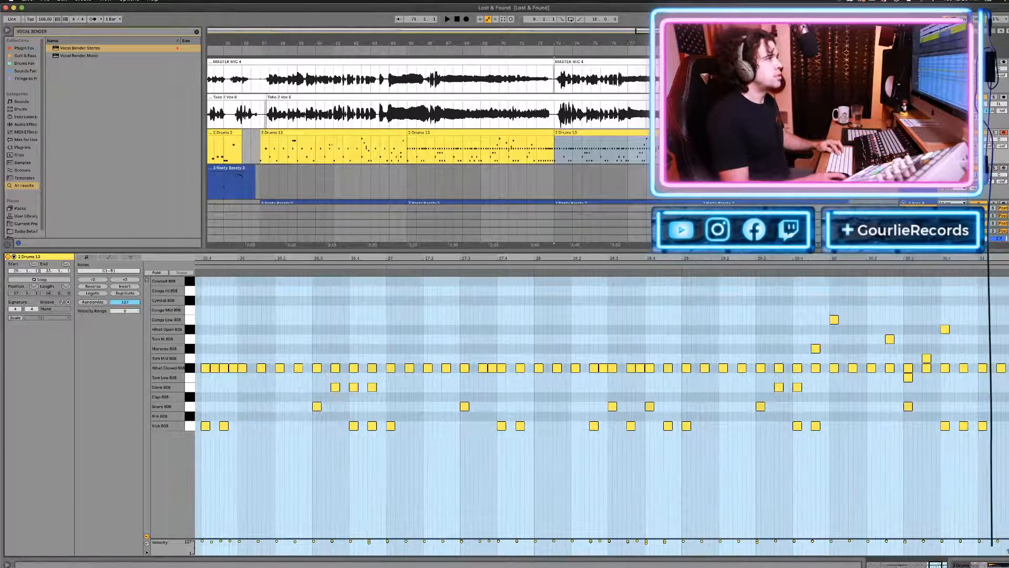
Set the arrangement loop to eight bars starting at bar 73 and turn looping on.
{"action": "left_click", "coordinate": [553, 52]}
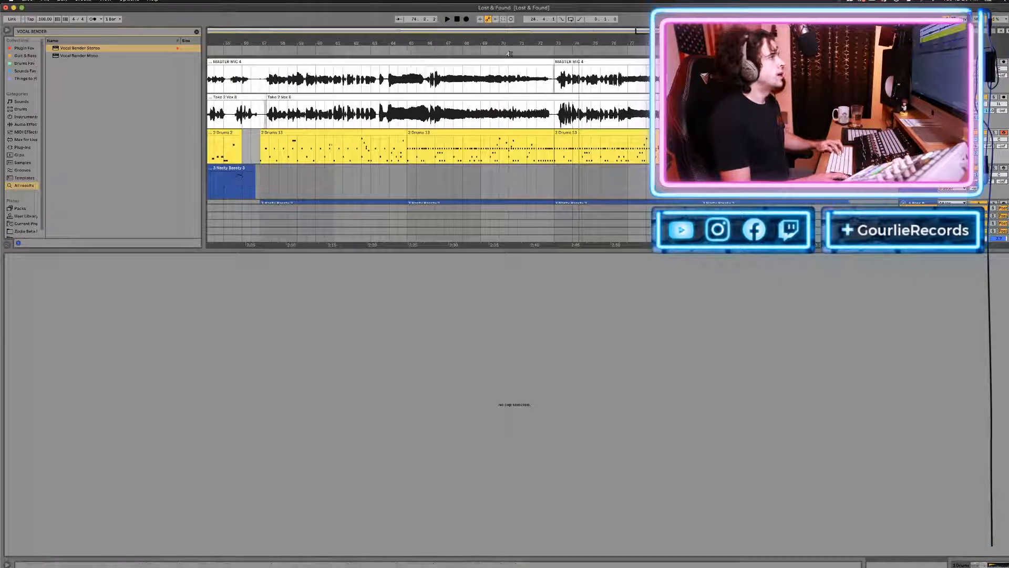
{"action": "scroll", "coordinate": [508, 58], "scroll_direction": "down", "scroll_amount": 10}
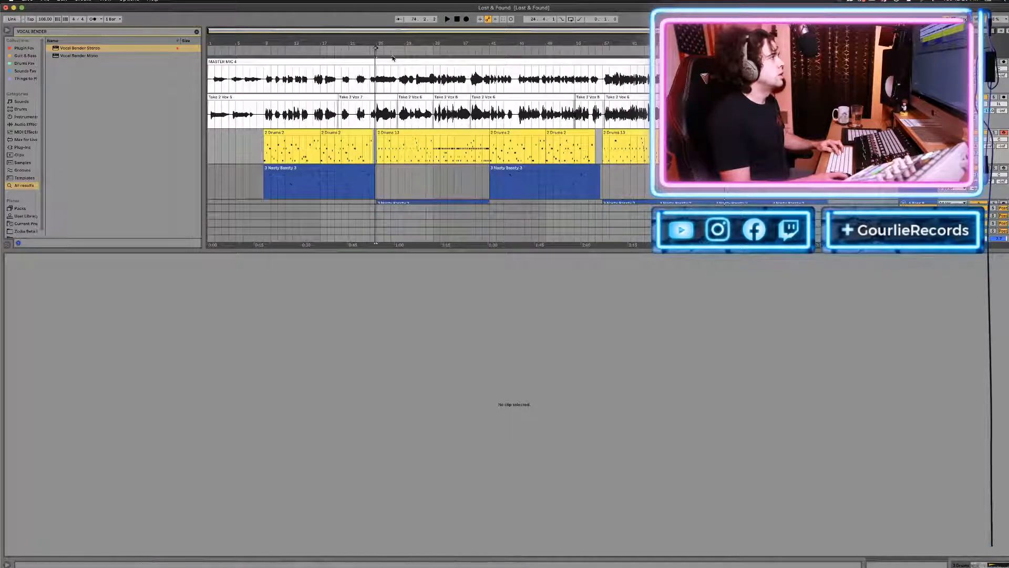
{"action": "left_click_drag", "start_coordinate": [375, 48], "coordinate": [615, 51]}
{"action": "left_click_drag", "start_coordinate": [692, 50], "coordinate": [719, 50]}
{"action": "scroll", "coordinate": [725, 50], "scroll_direction": "up", "scroll_amount": 6}
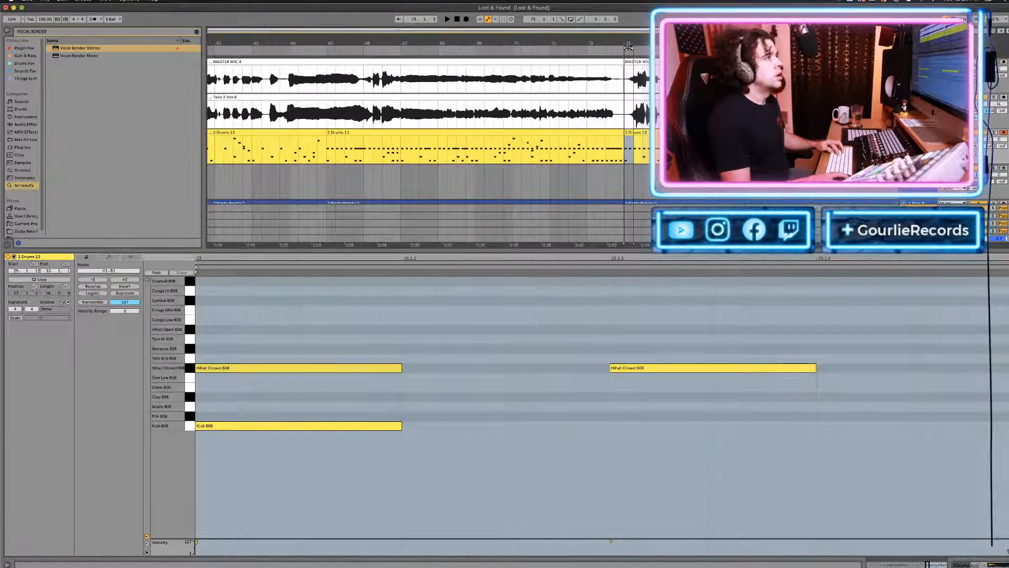
{"action": "left_click_drag", "start_coordinate": [635, 49], "coordinate": [848, 49]}
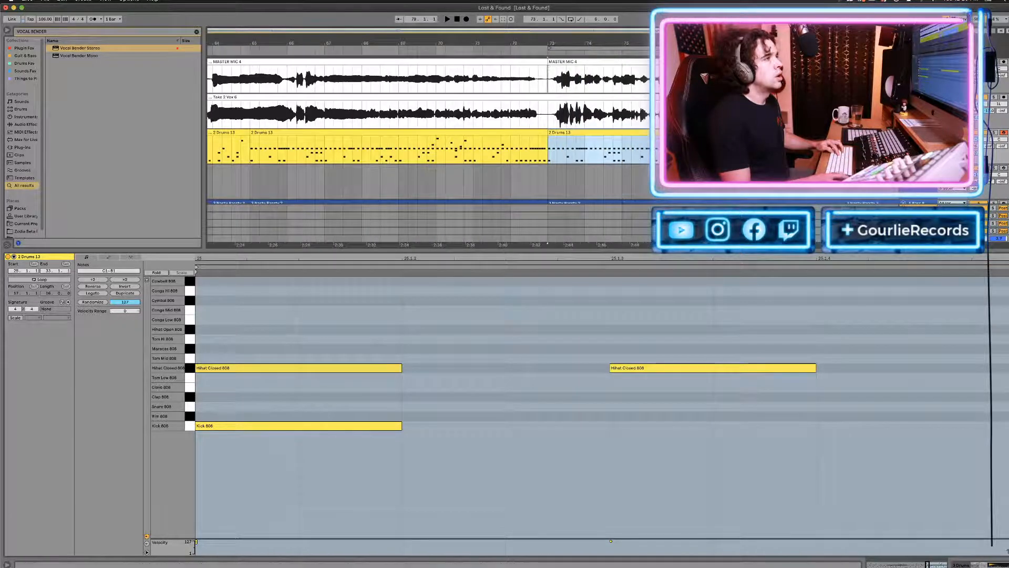
{"action": "left_click_drag", "start_coordinate": [771, 49], "coordinate": [856, 49]}
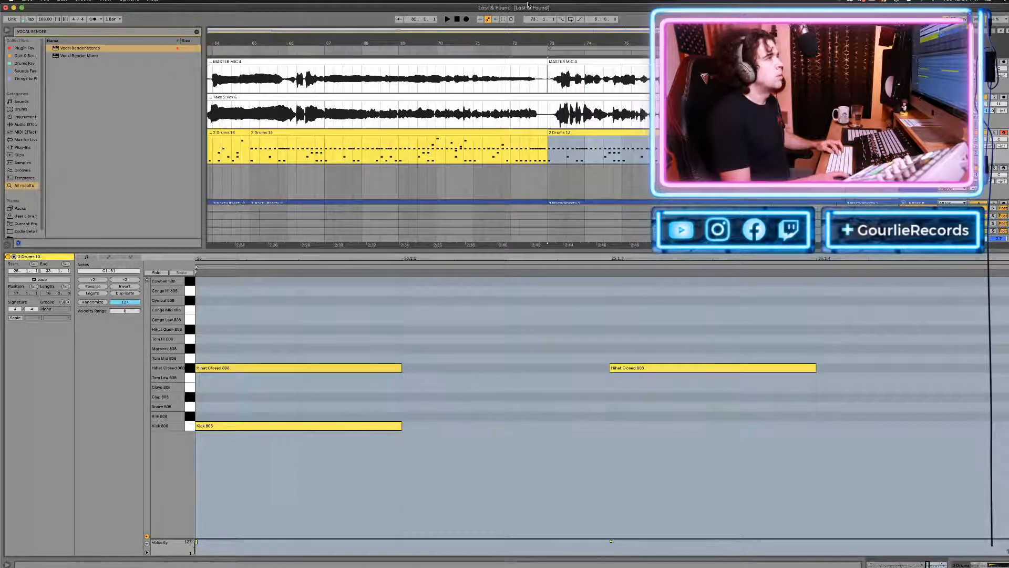
{"action": "left_click", "coordinate": [570, 19]}
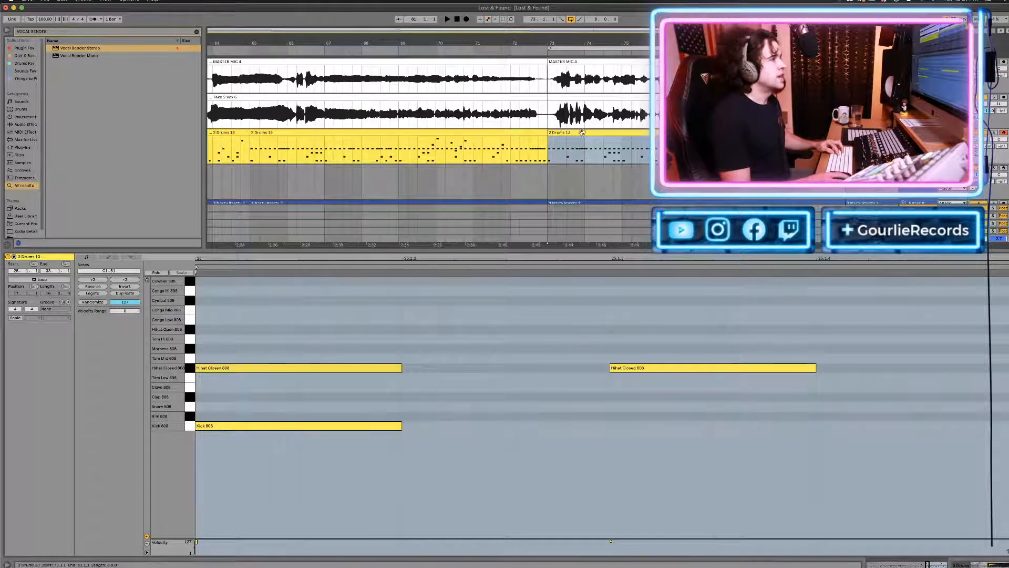
Play back the looped drum section, restarting from bar 73.
{"action": "key", "text": "space"}
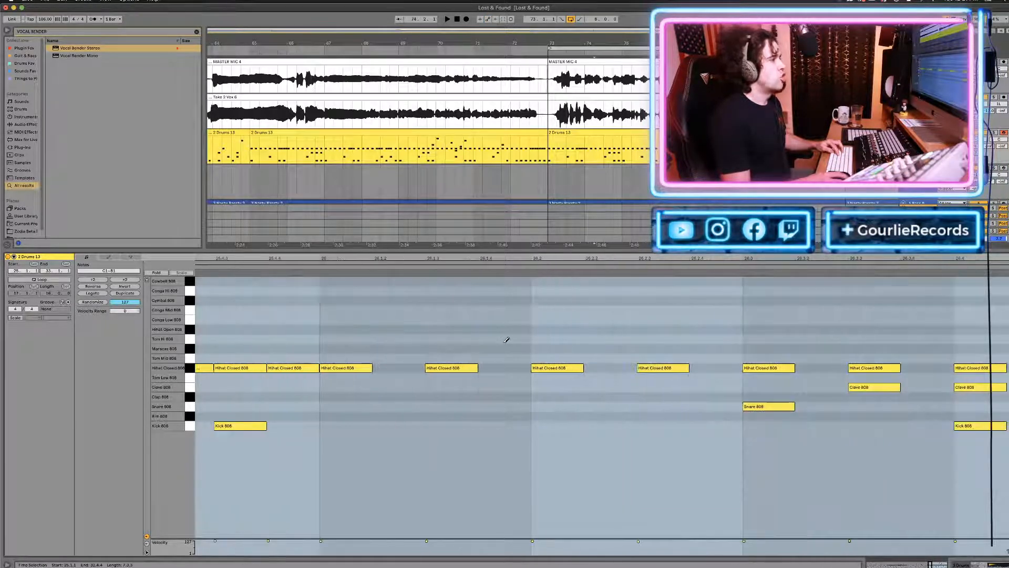
{"action": "scroll", "coordinate": [506, 340], "scroll_direction": "down", "scroll_amount": 3}
{"action": "key", "text": "space"}
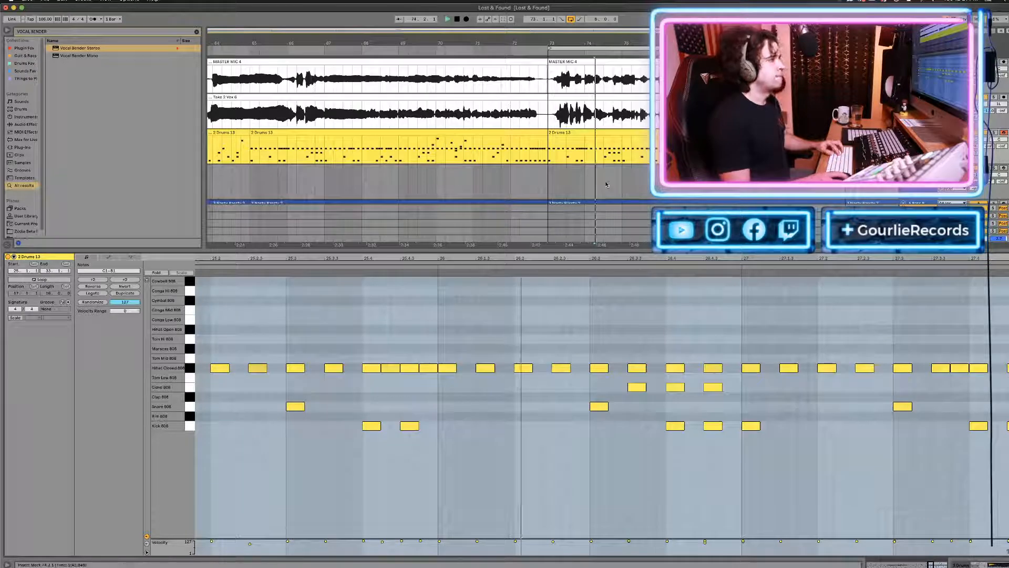
{"action": "left_click", "coordinate": [548, 83]}
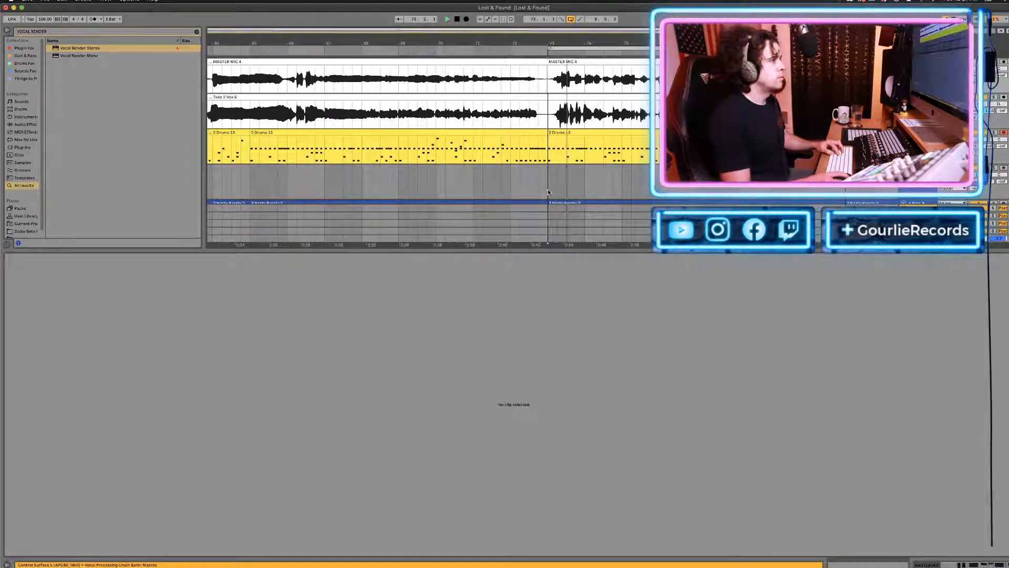
Fill beat 25.4 of the bar-73 drum clip with a continuous 1/32 closed hi-hat roll, filling the gaps up to bar 26.
{"action": "left_click", "coordinate": [593, 148]}
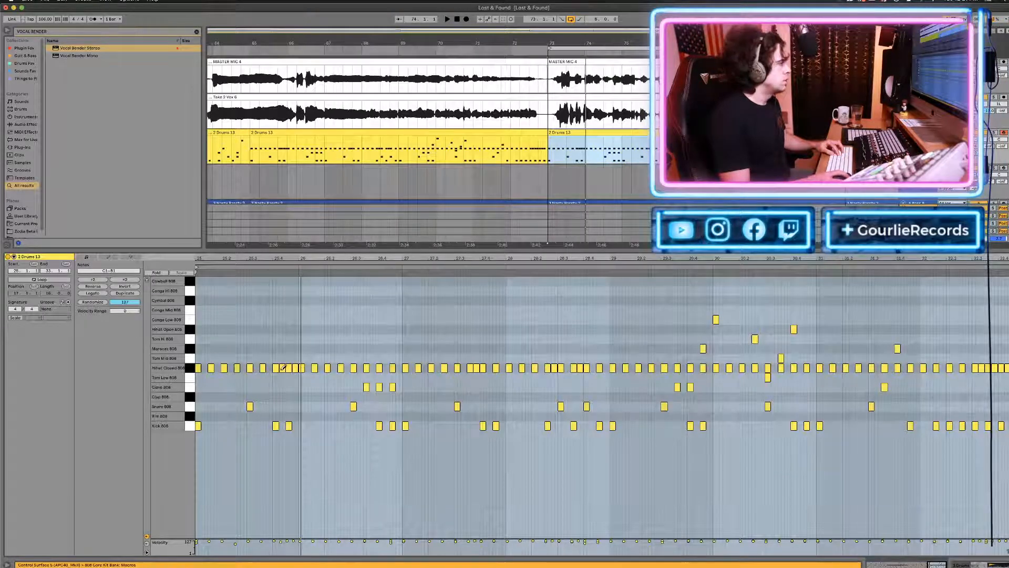
{"action": "scroll", "coordinate": [283, 368], "scroll_direction": "up", "scroll_amount": 5}
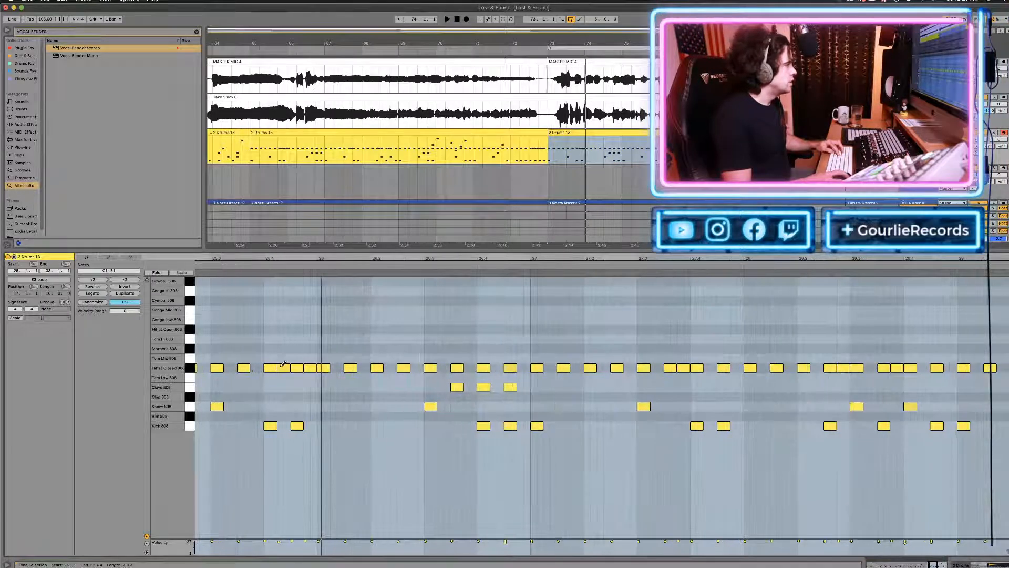
{"action": "scroll", "coordinate": [282, 364], "scroll_direction": "up", "scroll_amount": 3}
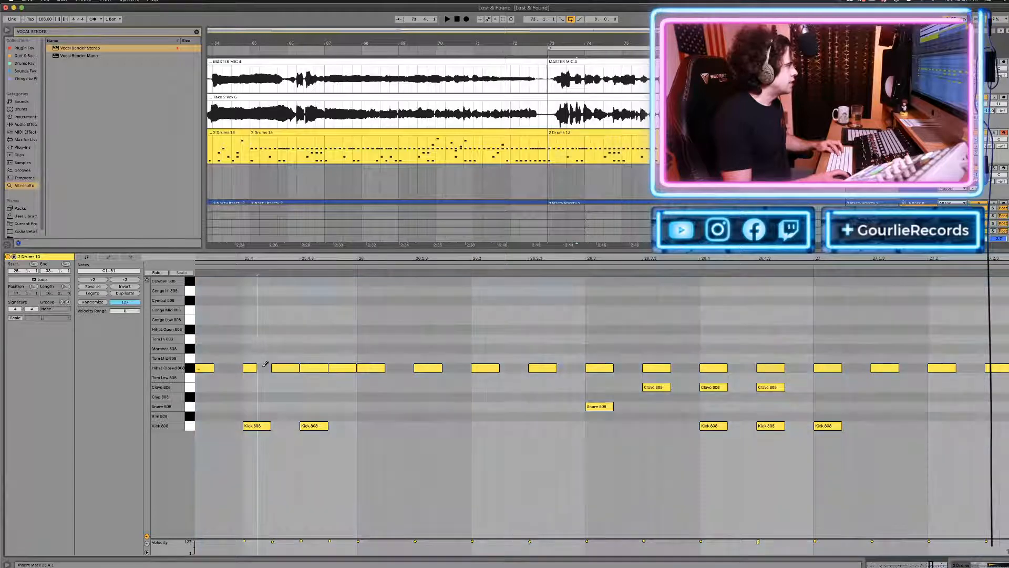
{"action": "left_click", "coordinate": [267, 367]}
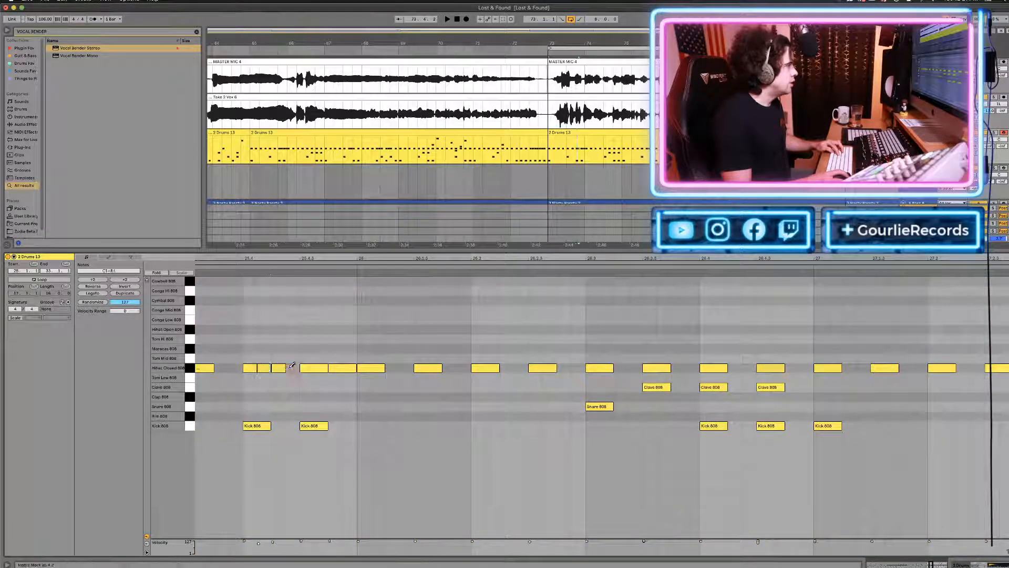
{"action": "left_click", "coordinate": [290, 367]}
{"action": "left_click", "coordinate": [351, 367]}
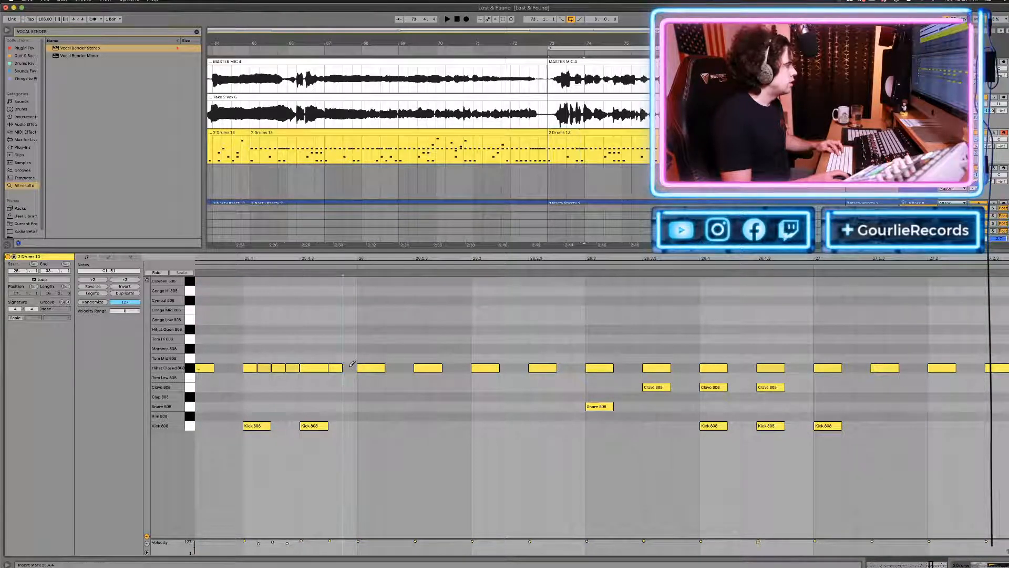
{"action": "left_click", "coordinate": [350, 367]}
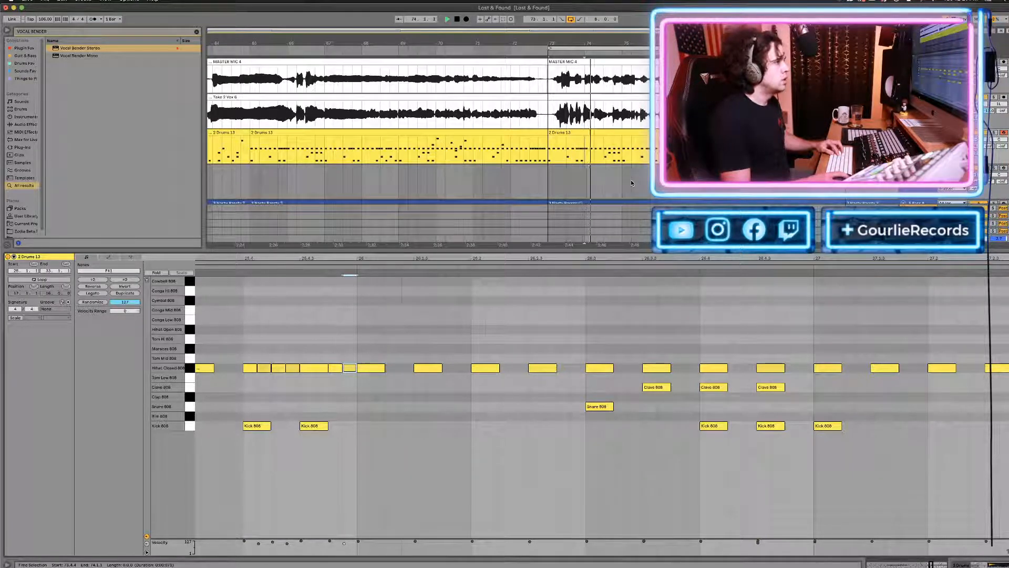
{"action": "key", "text": "space"}
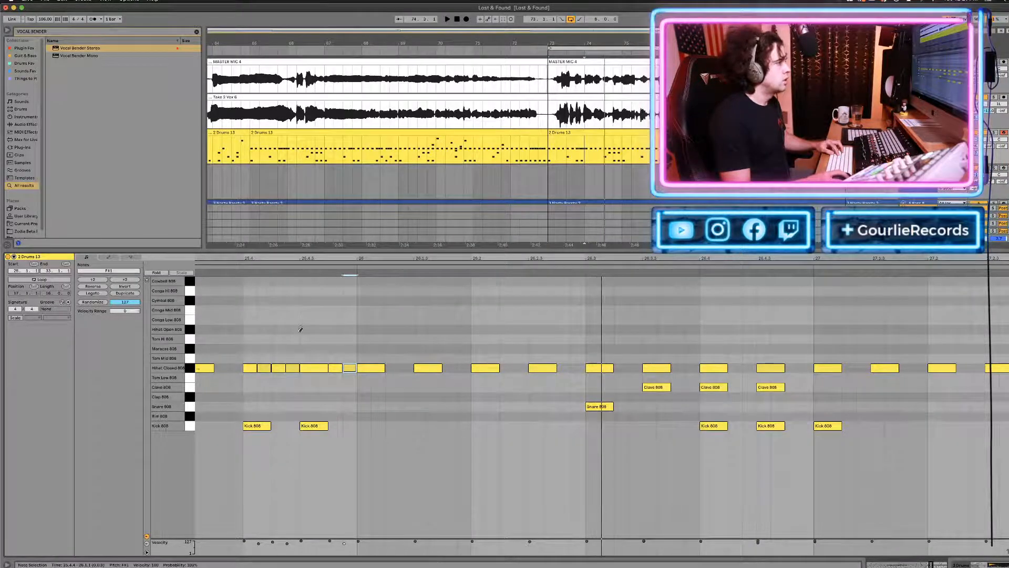
{"action": "left_click", "coordinate": [325, 365]}
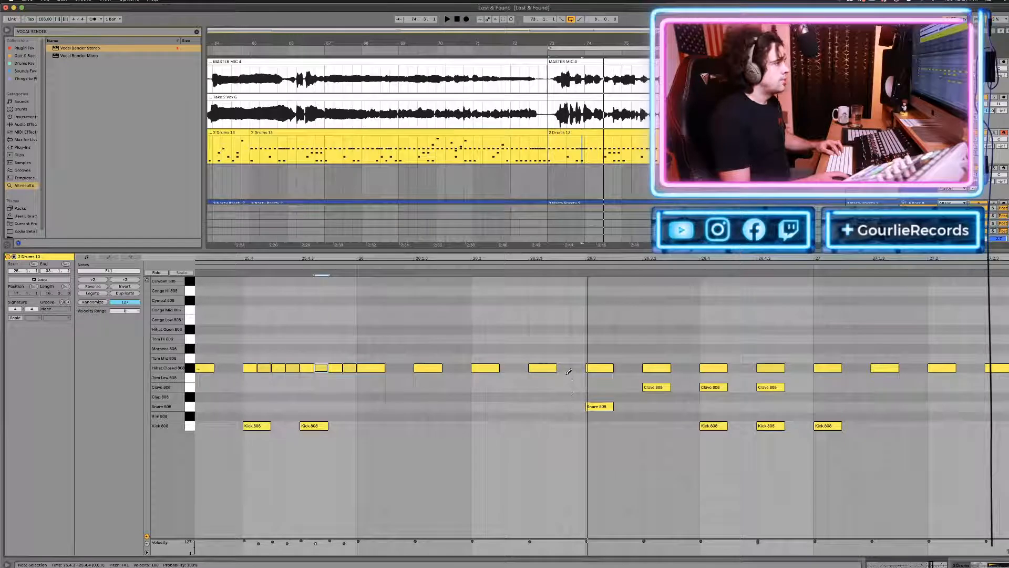
Draw 1/32 closed hi-hat rolls around beat 26.3 and from 27.3.3 into beat 27.4.
{"action": "left_click_drag", "start_coordinate": [564, 368], "coordinate": [649, 368]}
{"action": "left_click", "coordinate": [650, 367]}
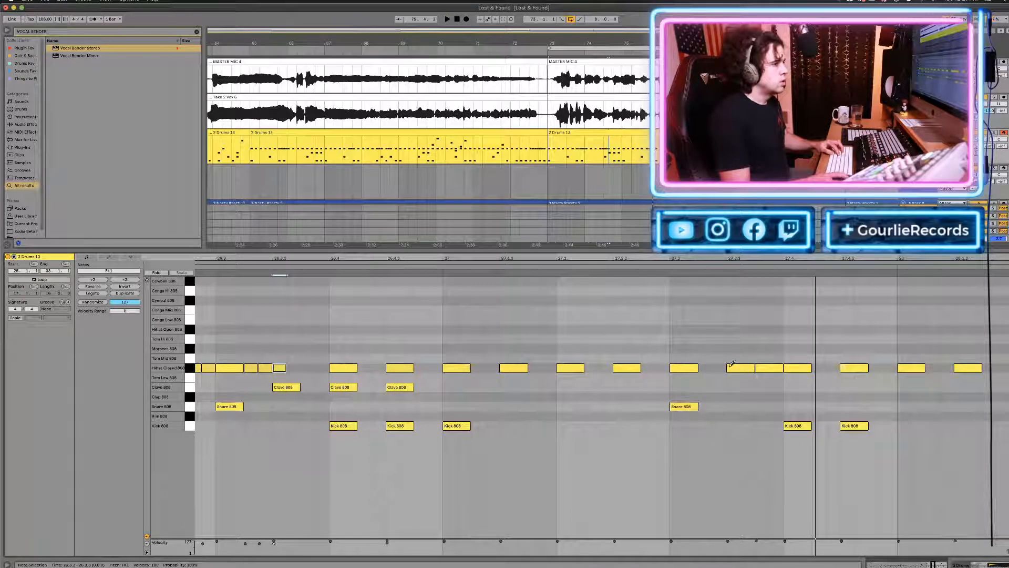
{"action": "mouse_move", "coordinate": [747, 367]}
{"action": "left_mouse_down"}
{"action": "mouse_move", "coordinate": [807, 366]}
{"action": "mouse_move", "coordinate": [790, 368]}
{"action": "left_mouse_up"}
{"action": "left_click", "coordinate": [749, 367]}
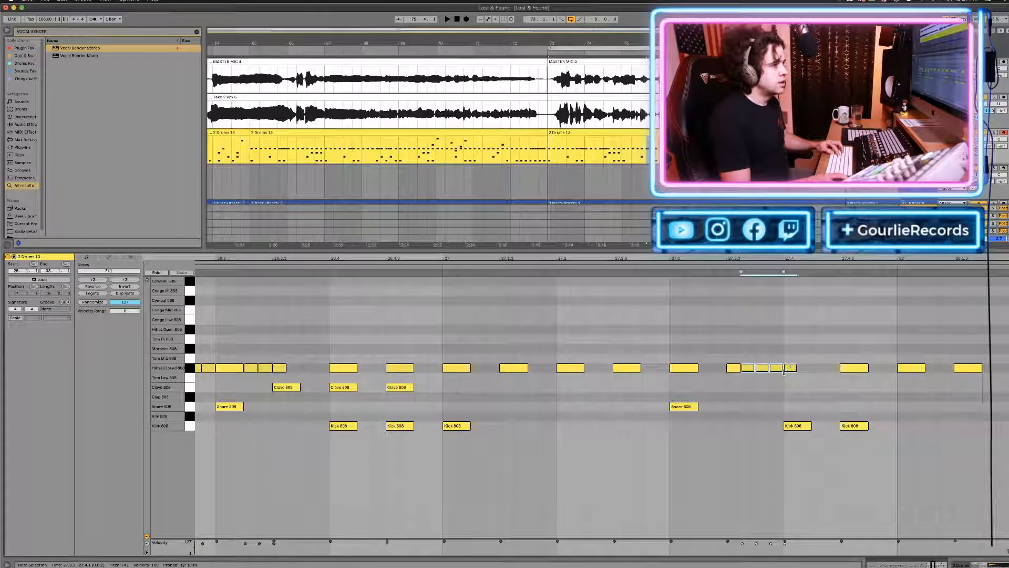
Draw 1/32 closed hi-hat rolls from about 28.1.3 to 28.3 and from 29.4 to bar 30.
{"action": "scroll", "coordinate": [588, 369], "scroll_direction": "down", "scroll_amount": 5}
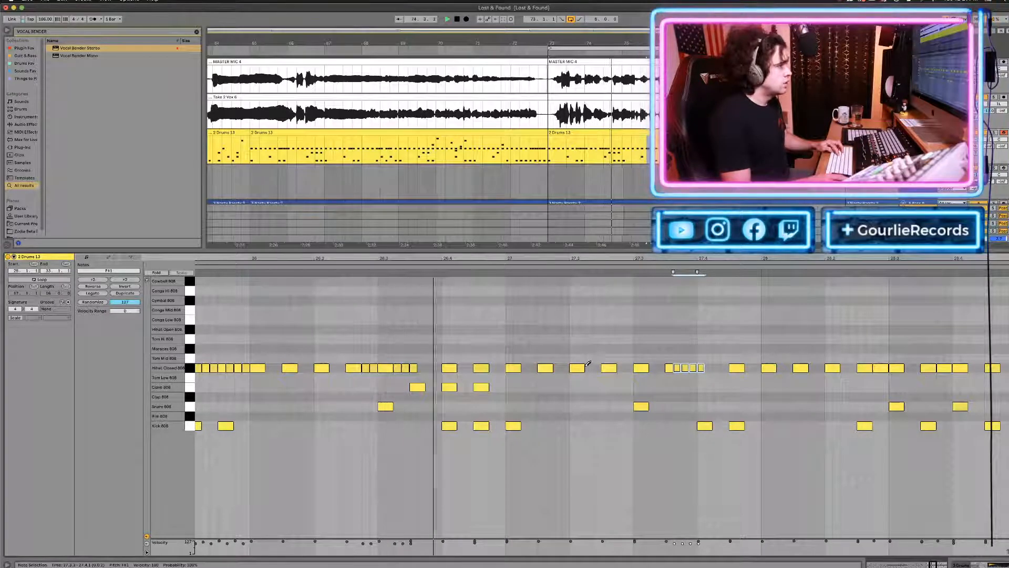
{"action": "scroll", "coordinate": [499, 353], "scroll_direction": "right", "scroll_amount": 3}
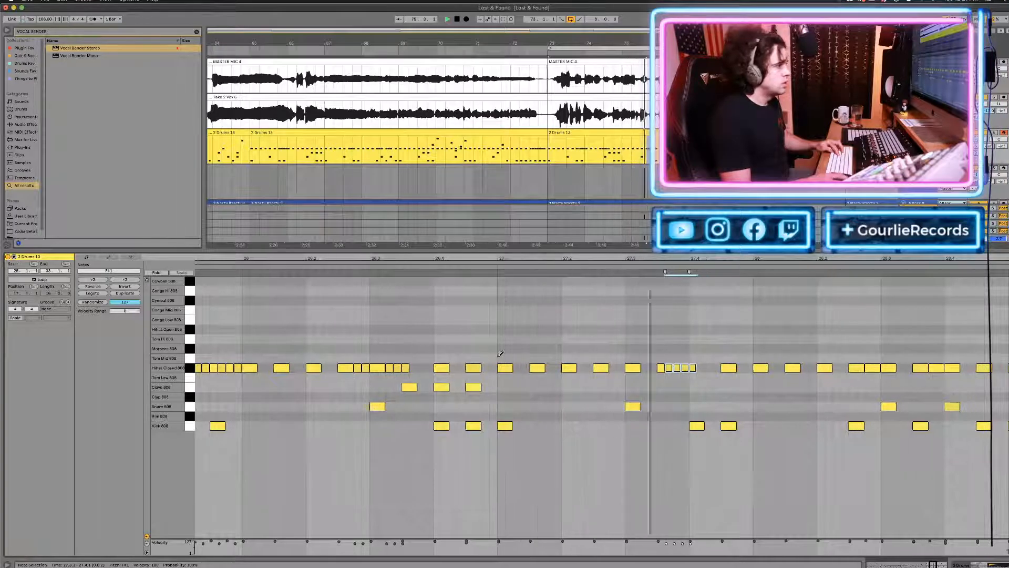
{"action": "scroll", "coordinate": [588, 377], "scroll_direction": "right", "scroll_amount": 3}
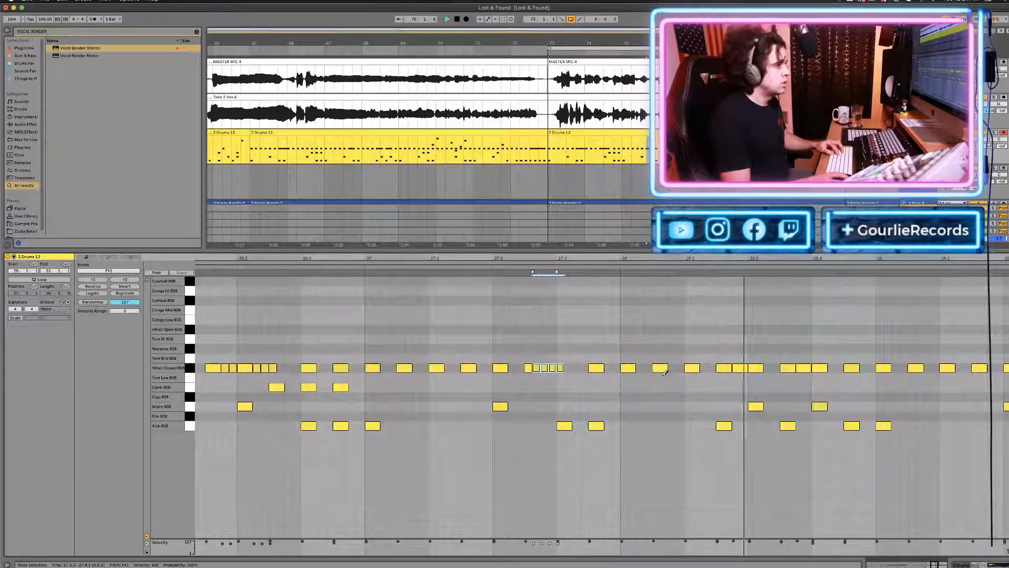
{"action": "key", "text": "space"}
{"action": "left_click", "coordinate": [665, 367]}
{"action": "left_click", "coordinate": [665, 367]}
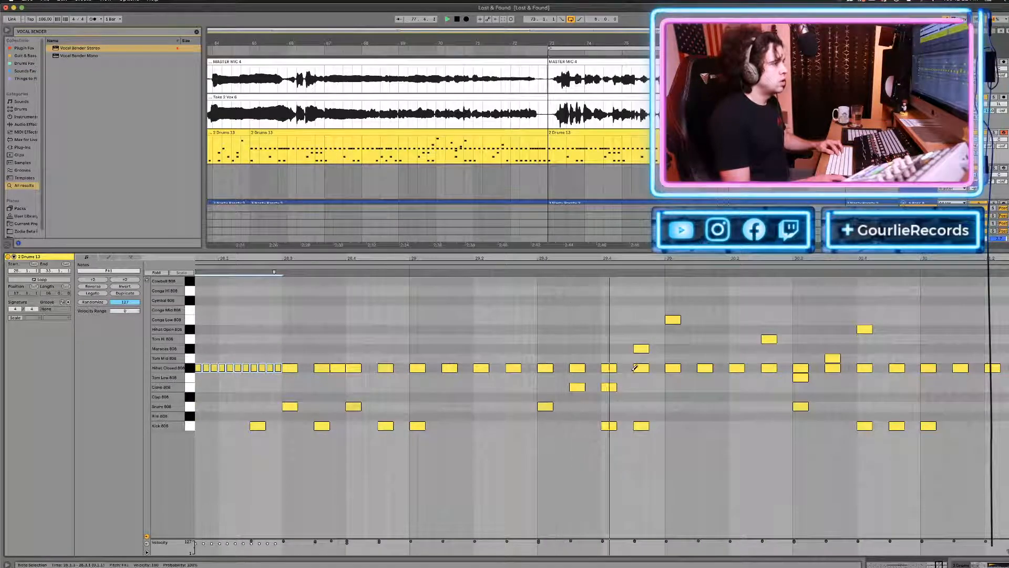
{"action": "left_click", "coordinate": [607, 367]}
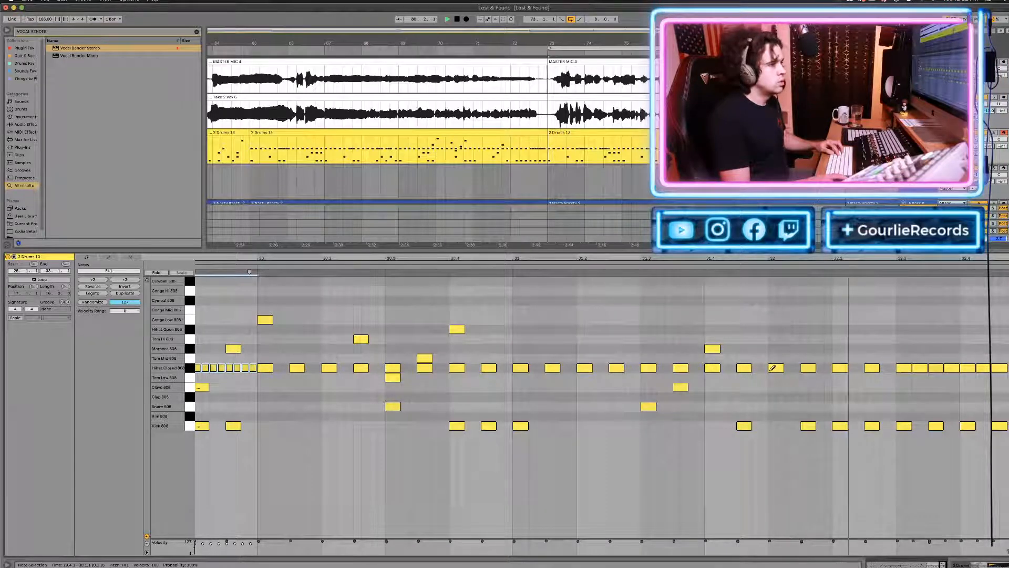
Replace the closed hi-hats from beat 32.3 onward with a 1/32 roll, including the start of beat 32.4.
{"action": "left_click", "coordinate": [902, 367]}
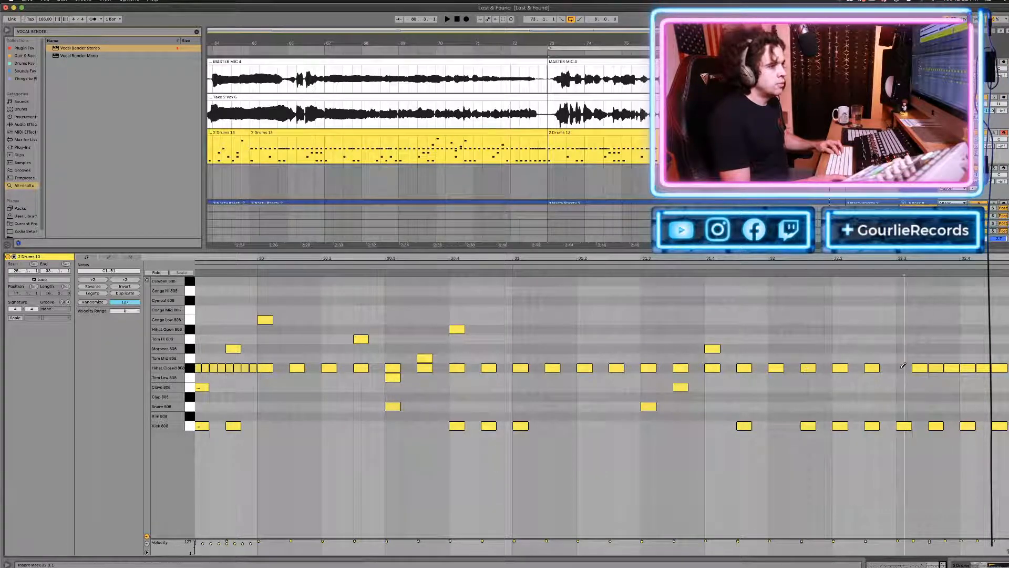
{"action": "left_click_drag", "start_coordinate": [901, 367], "coordinate": [932, 367]}
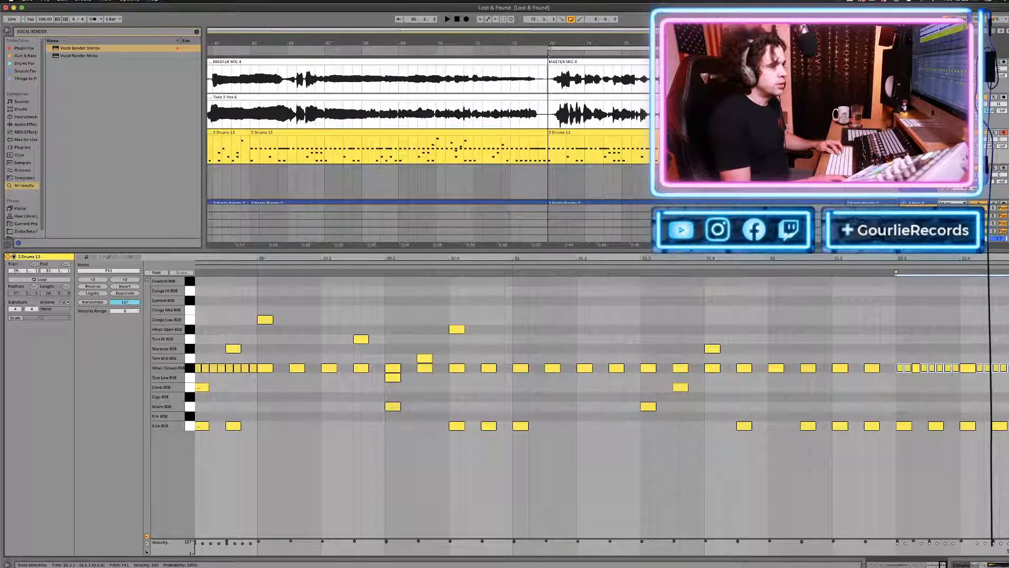
{"action": "left_click", "coordinate": [973, 367]}
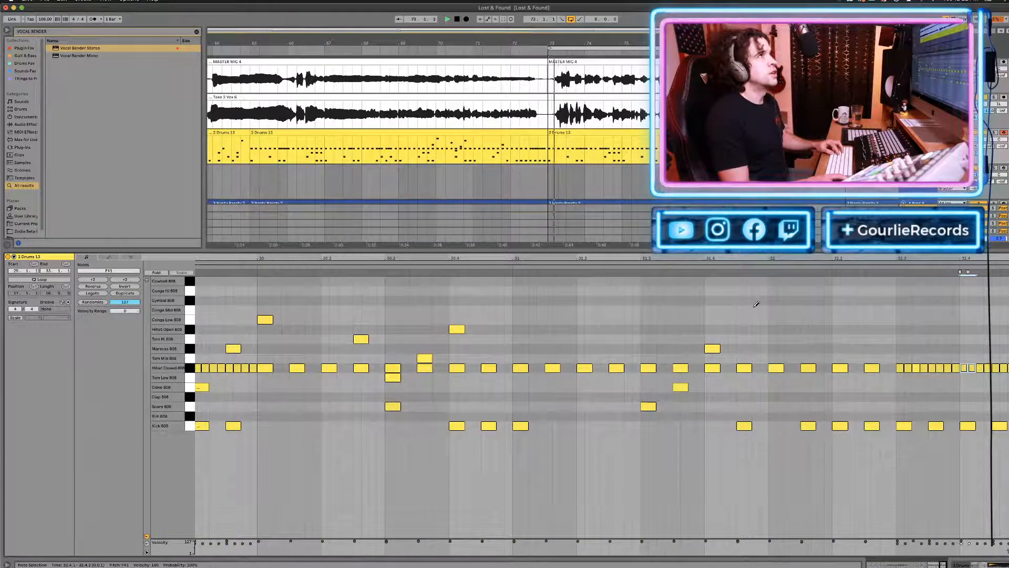
Play back the looped drum section to check the new hi-hat rolls across the clip.
{"action": "key", "text": "space"}
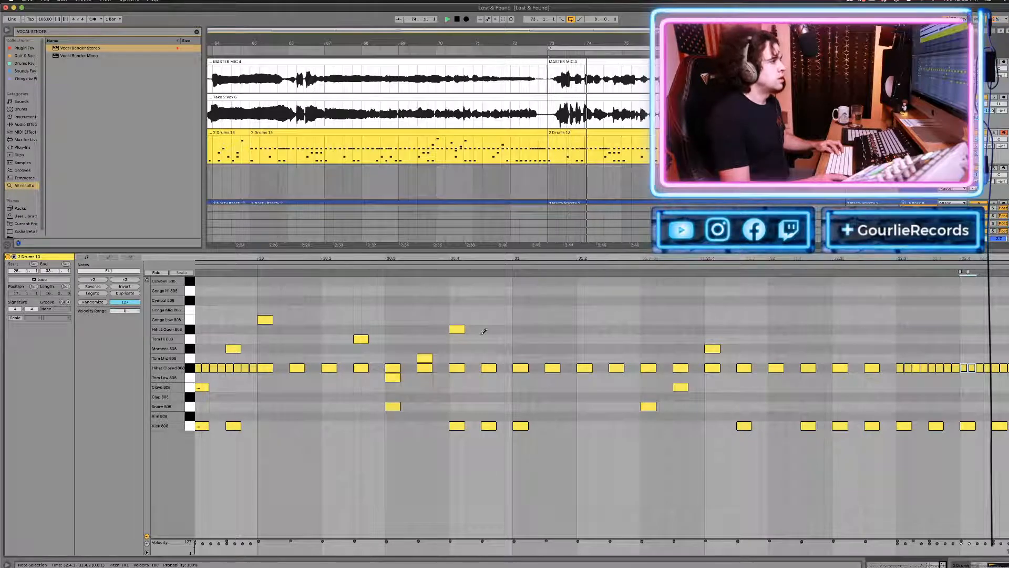
{"action": "scroll", "coordinate": [484, 331], "scroll_direction": "down", "scroll_amount": 4}
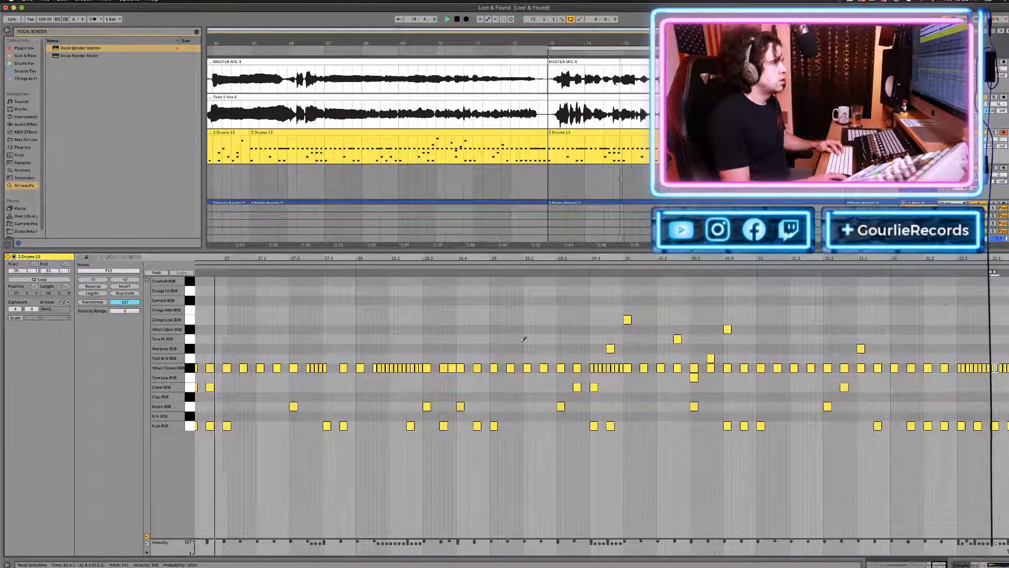
{"action": "scroll", "coordinate": [466, 350], "scroll_direction": "up", "scroll_amount": 2}
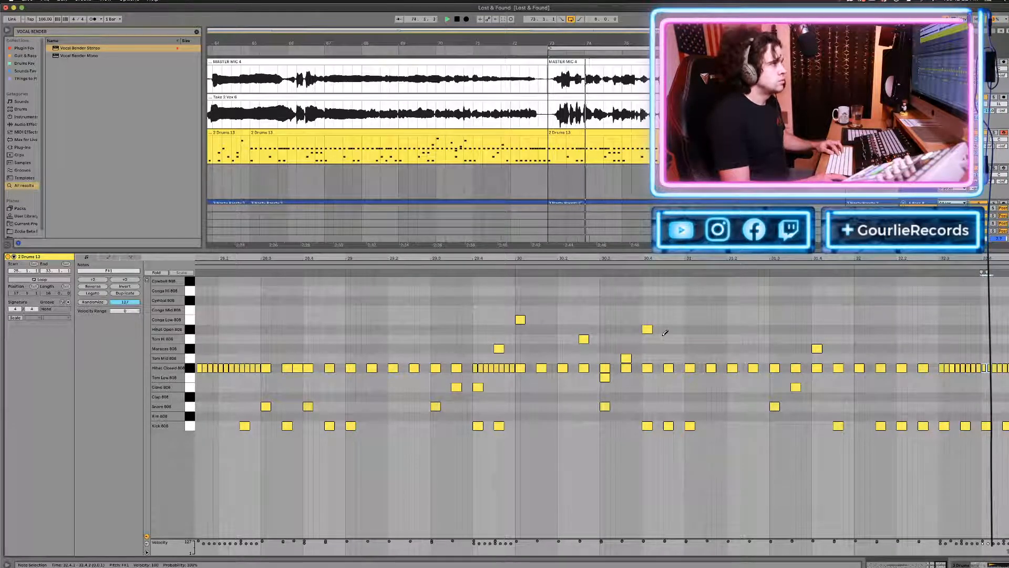
{"action": "scroll", "coordinate": [631, 137], "scroll_direction": "down", "scroll_amount": 1}
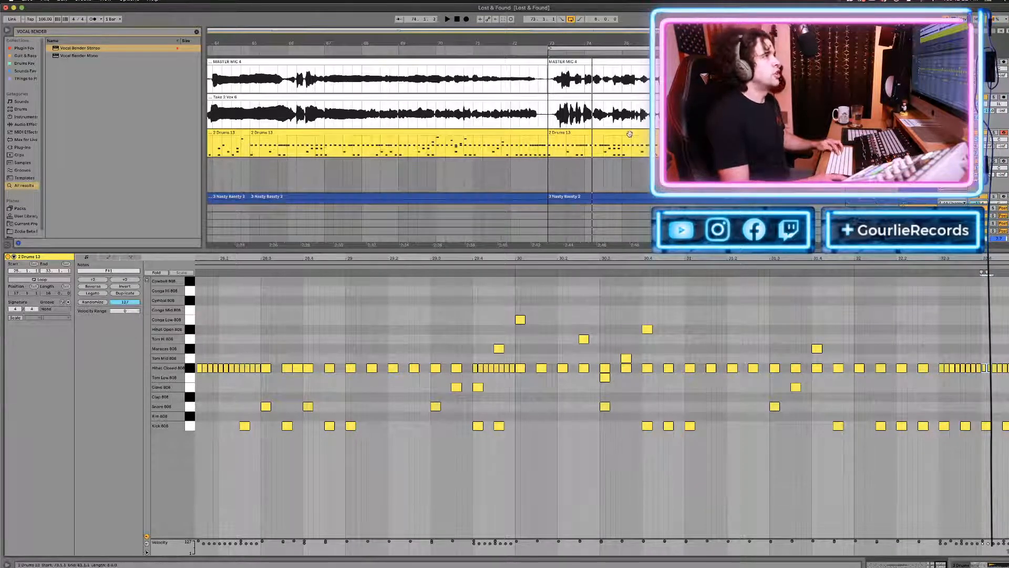
Duplicate the edited drum clip at bar 73 into the eight bars starting at bar 81 and save the project.
{"action": "scroll", "coordinate": [630, 135], "scroll_direction": "up", "scroll_amount": 1}
{"action": "scroll", "coordinate": [623, 147], "scroll_direction": "down", "scroll_amount": 3}
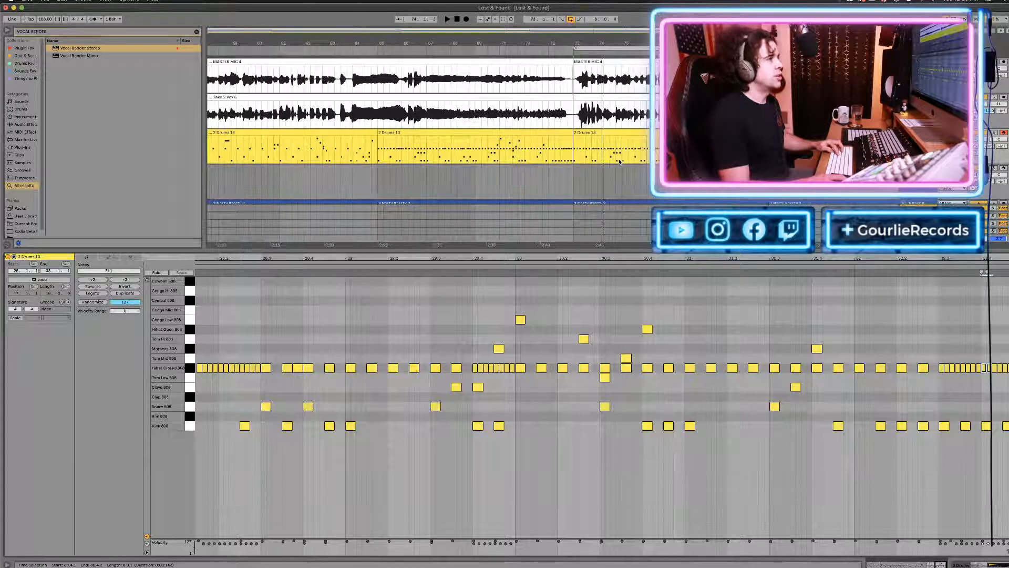
{"action": "scroll", "coordinate": [619, 161], "scroll_direction": "right", "scroll_amount": 2}
{"action": "scroll", "coordinate": [617, 154], "scroll_direction": "down", "scroll_amount": 3}
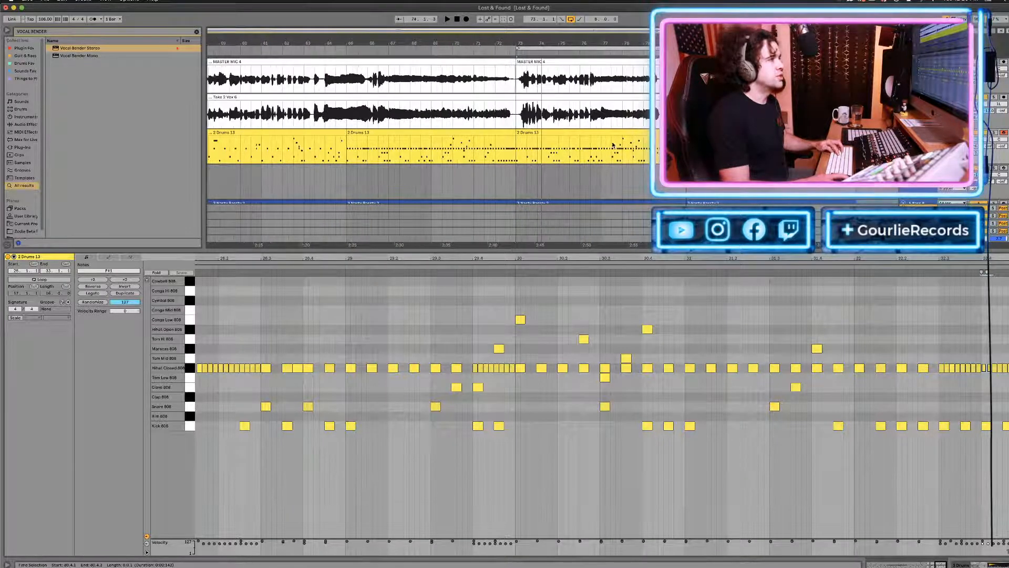
{"action": "left_click", "coordinate": [615, 132]}
{"action": "key", "text": "super+d"}
{"action": "key", "text": "super+d"}
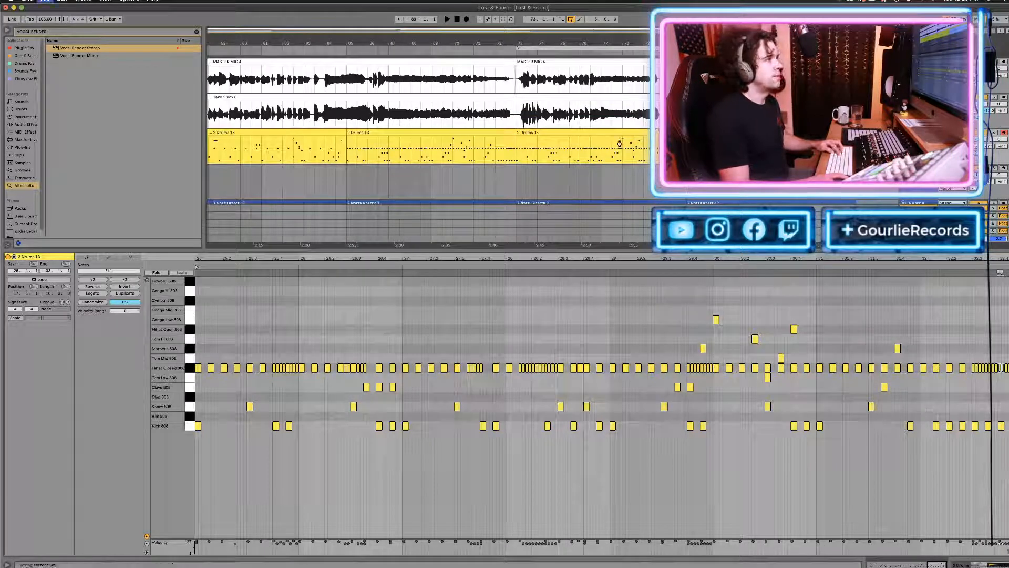
Look over the arrangement from the final section back to the song's beginning and hide the clip detail view.
{"action": "scroll", "coordinate": [619, 148], "scroll_direction": "down", "scroll_amount": 2}
{"action": "scroll", "coordinate": [619, 148], "scroll_direction": "up", "scroll_amount": 2}
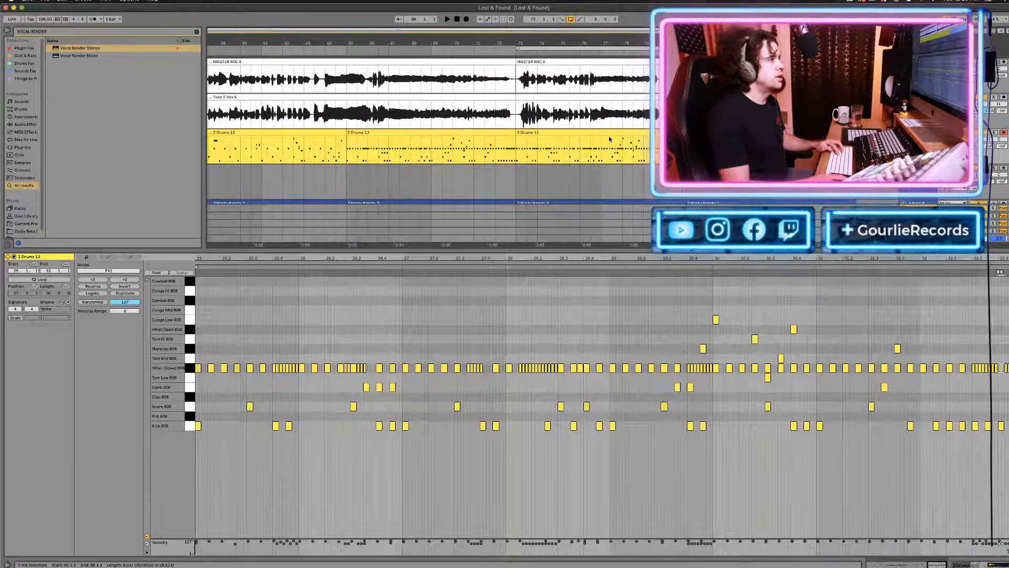
{"action": "scroll", "coordinate": [610, 140], "scroll_direction": "down", "scroll_amount": 3}
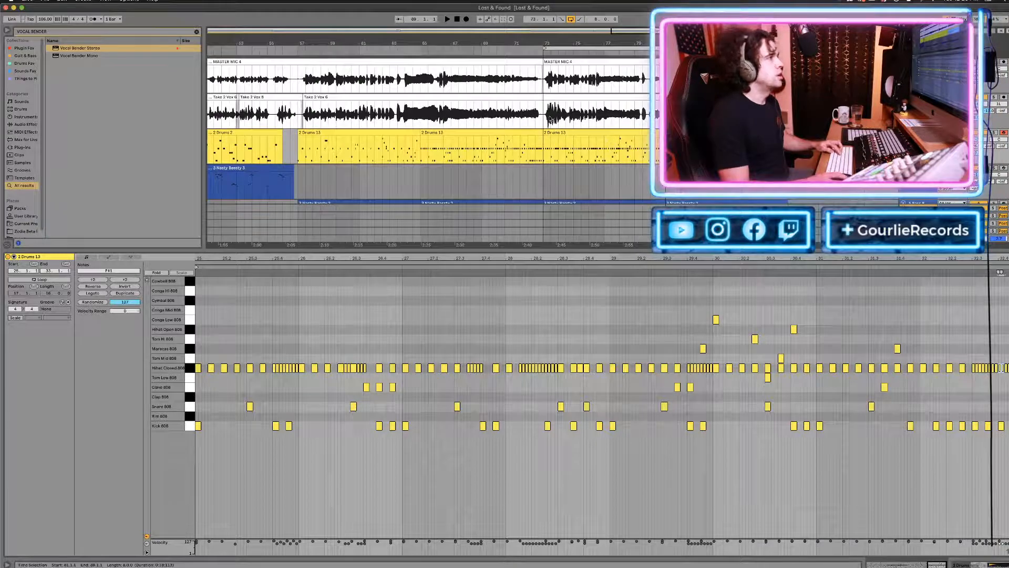
{"action": "scroll", "coordinate": [429, 132], "scroll_direction": "down", "scroll_amount": 1}
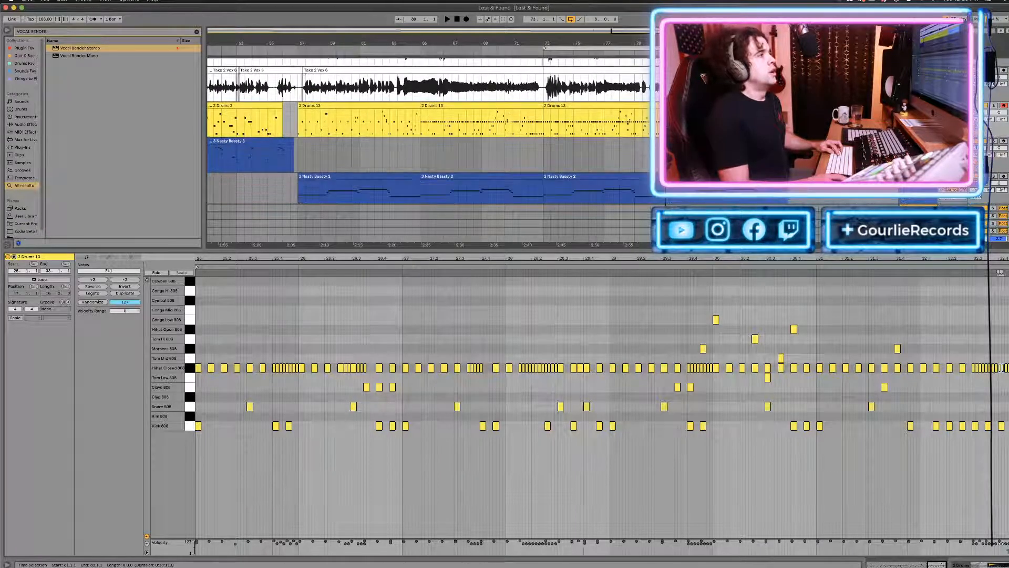
{"action": "scroll", "coordinate": [428, 131], "scroll_direction": "down", "scroll_amount": 1}
{"action": "scroll", "coordinate": [492, 118], "scroll_direction": "left", "scroll_amount": 3}
{"action": "scroll", "coordinate": [492, 117], "scroll_direction": "down", "scroll_amount": 3}
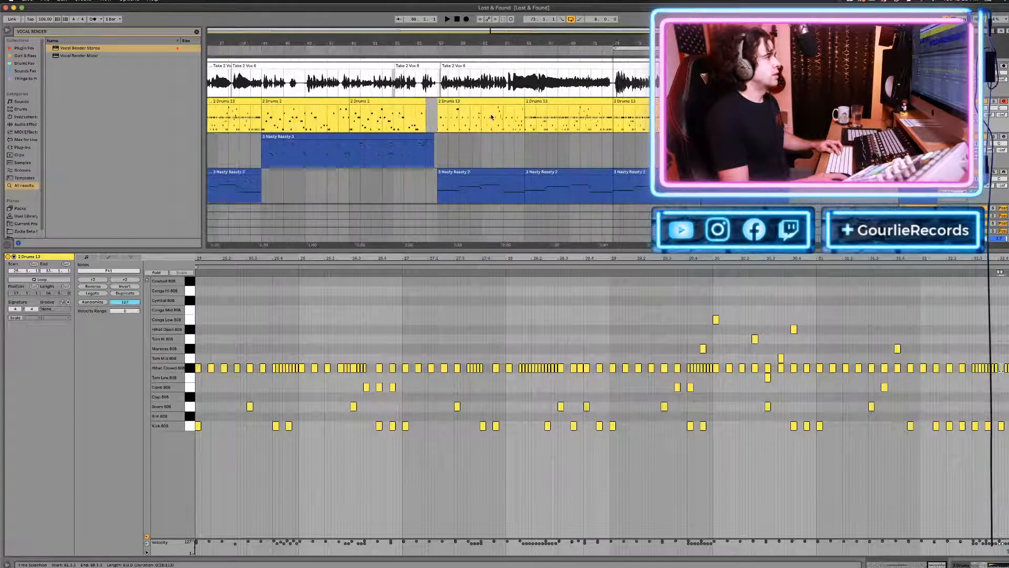
{"action": "scroll", "coordinate": [492, 117], "scroll_direction": "left", "scroll_amount": 3}
{"action": "scroll", "coordinate": [491, 117], "scroll_direction": "down", "scroll_amount": 1}
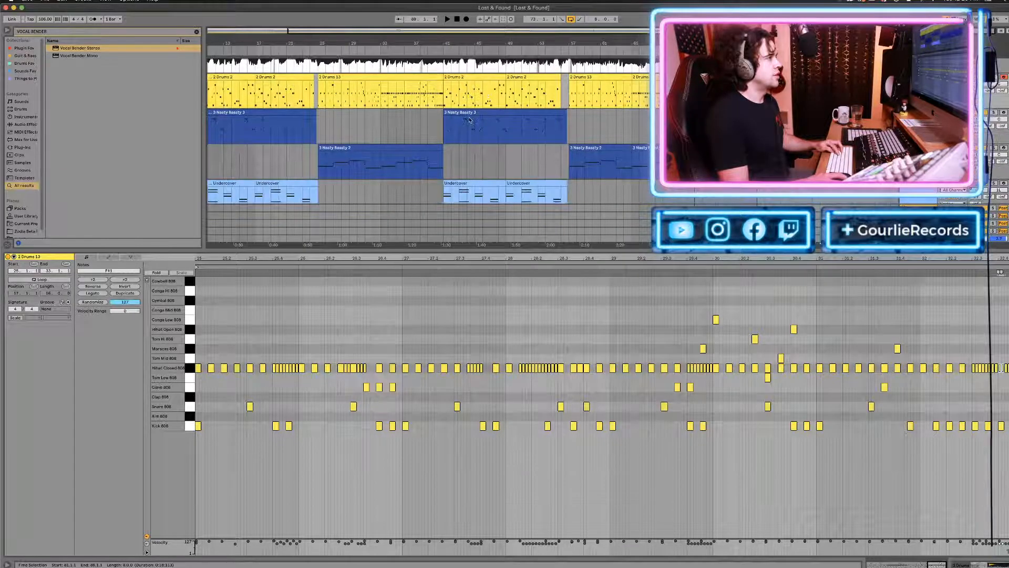
{"action": "scroll", "coordinate": [470, 120], "scroll_direction": "left", "scroll_amount": 3}
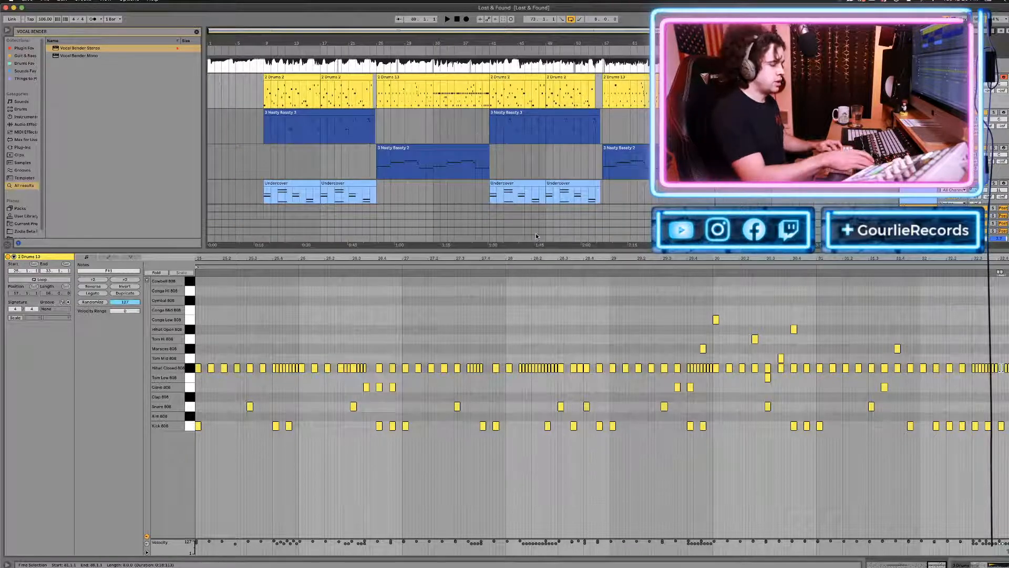
{"action": "key", "text": "super+alt+l"}
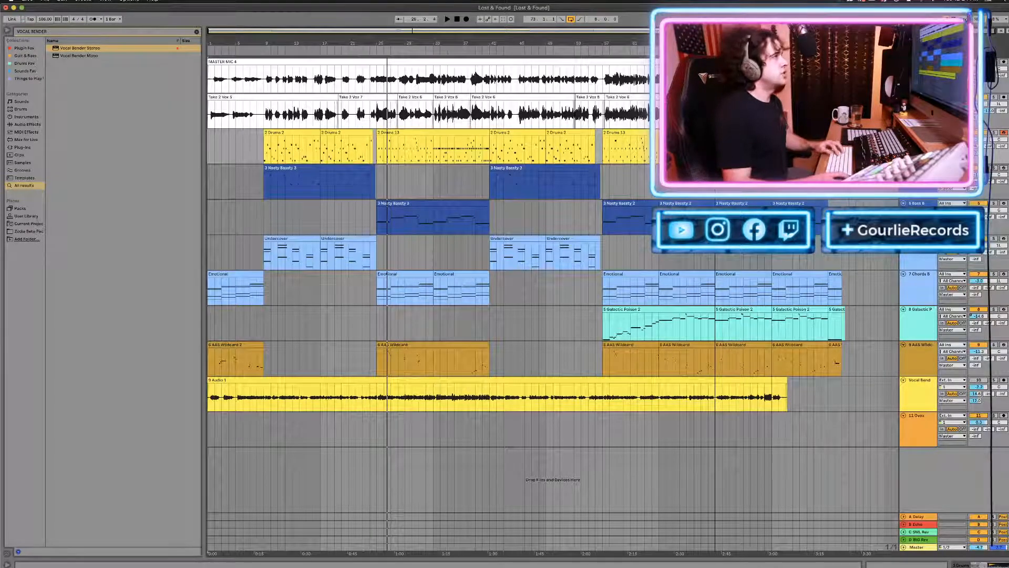
Play the song from its beginning and show the Info View to read about the Re-Enable Automation control.
{"action": "key", "text": "space"}
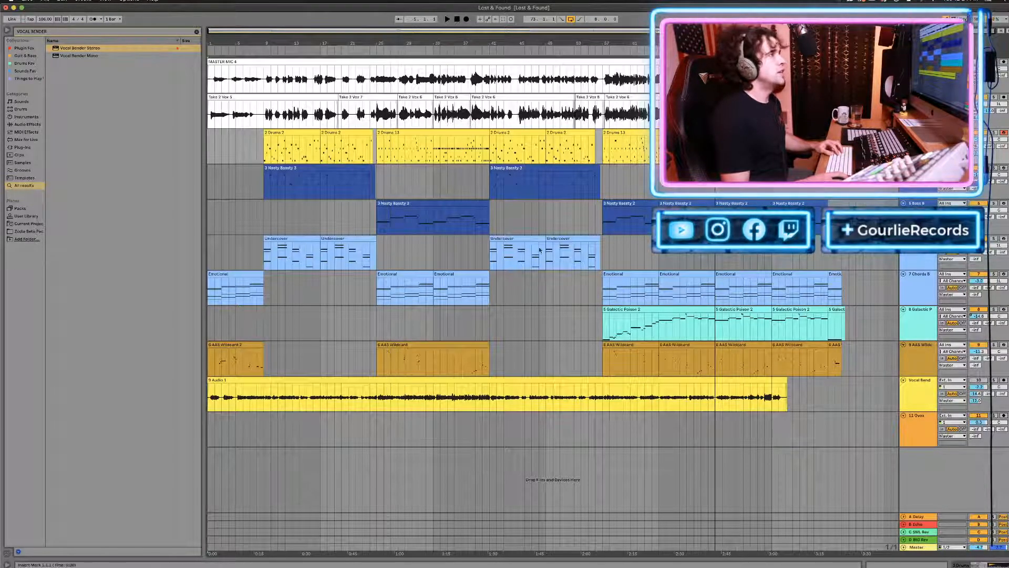
{"action": "key", "text": "space"}
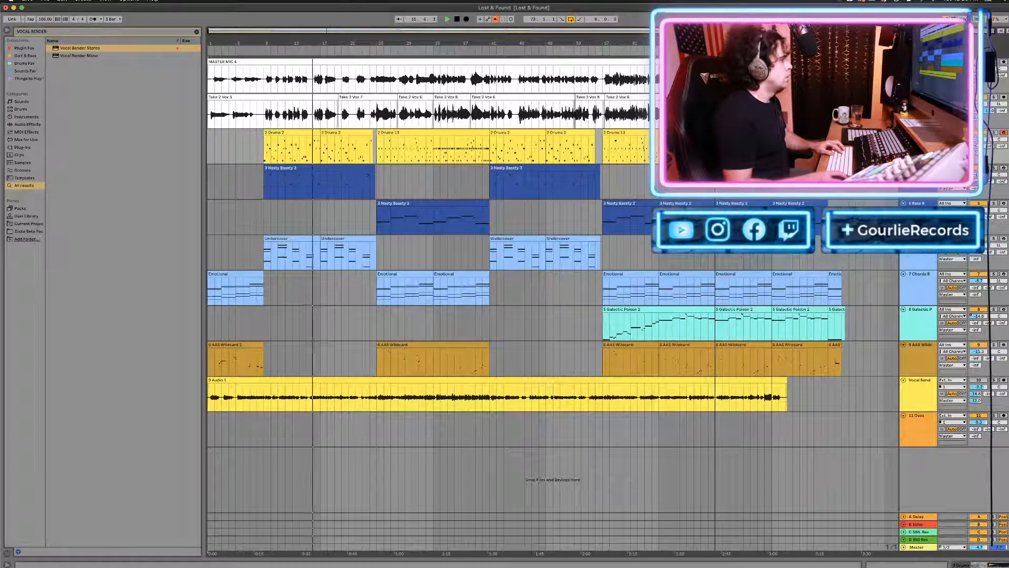
{"action": "left_click", "coordinate": [7, 565]}
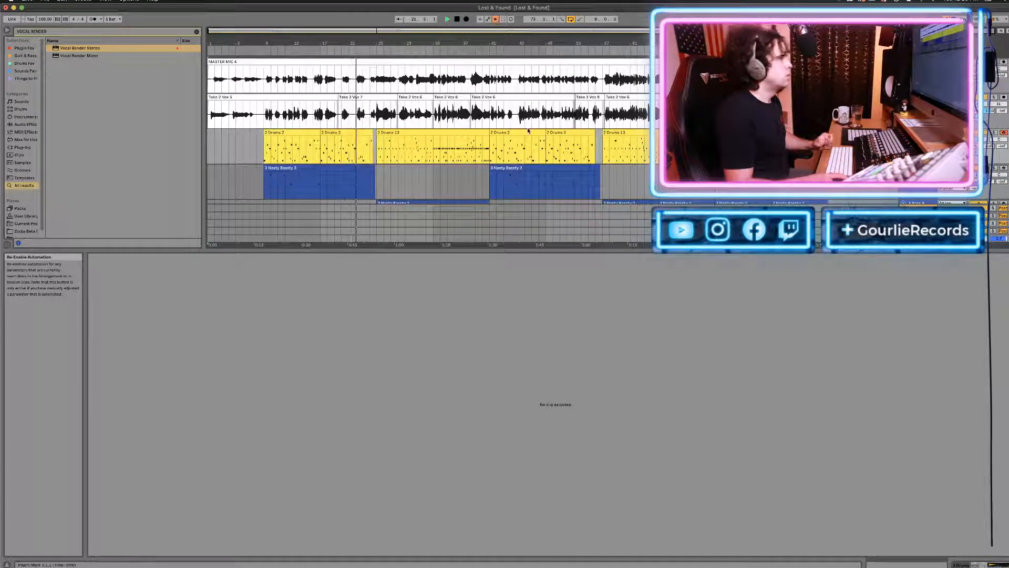
Hide the detail view to reveal all tracks and slightly raise the volume of the AAS Wildcard track.
{"action": "scroll", "coordinate": [429, 147], "scroll_direction": "down", "scroll_amount": 1}
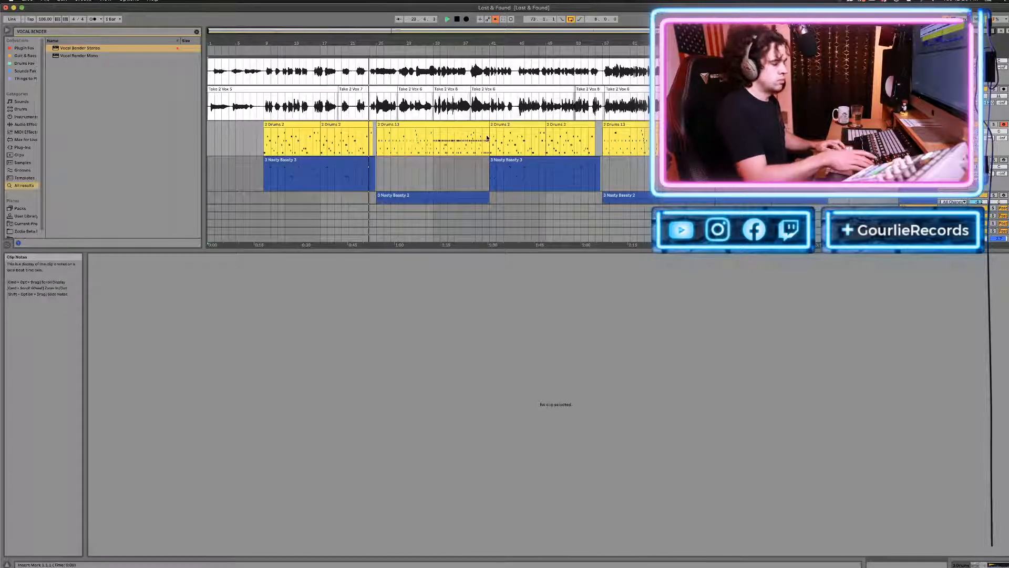
{"action": "key", "text": "super+alt+l"}
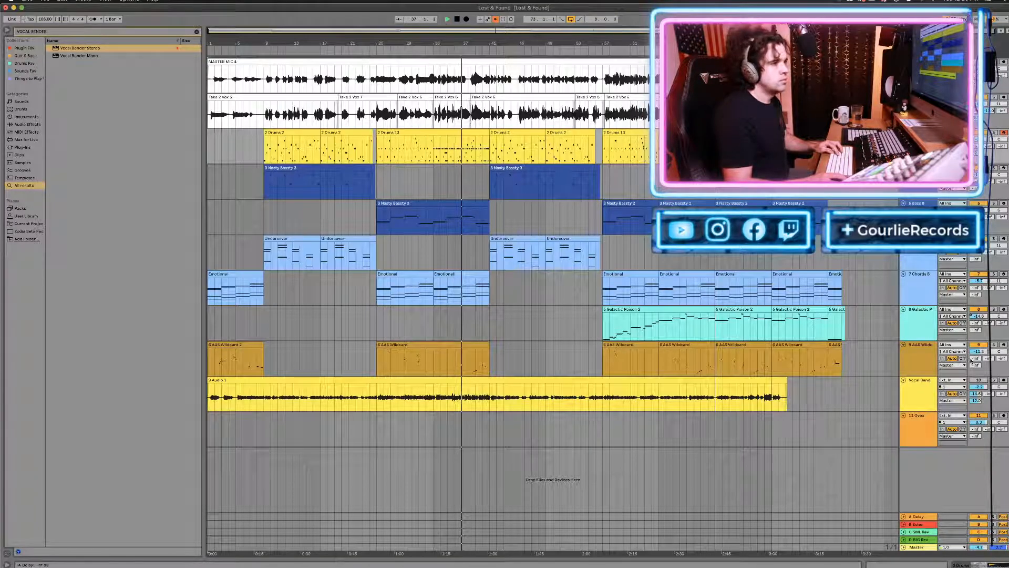
{"action": "left_click_drag", "start_coordinate": [979, 353], "coordinate": [979, 350]}
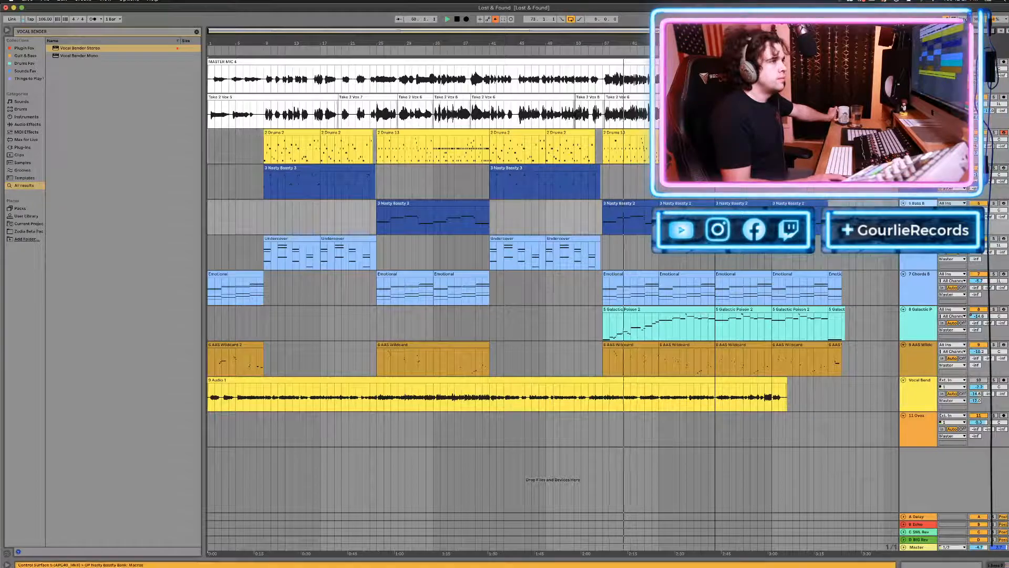
Show the automation lanes and examine the automation over the song's final section from bar 57 during playback.
{"action": "key", "text": "a"}
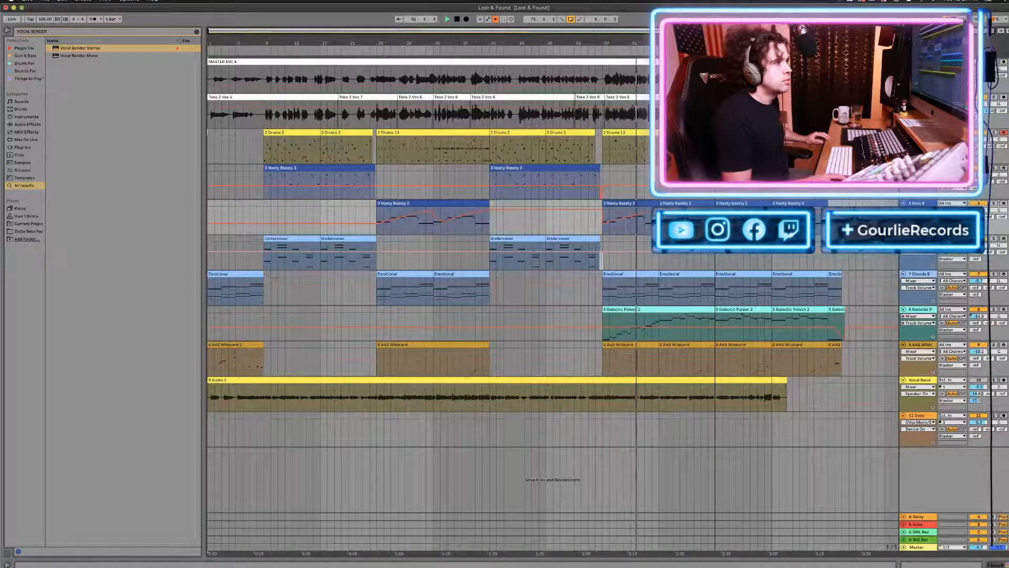
{"action": "key", "text": "plus"}
{"action": "key", "text": "plus"}
{"action": "key", "text": "plus"}
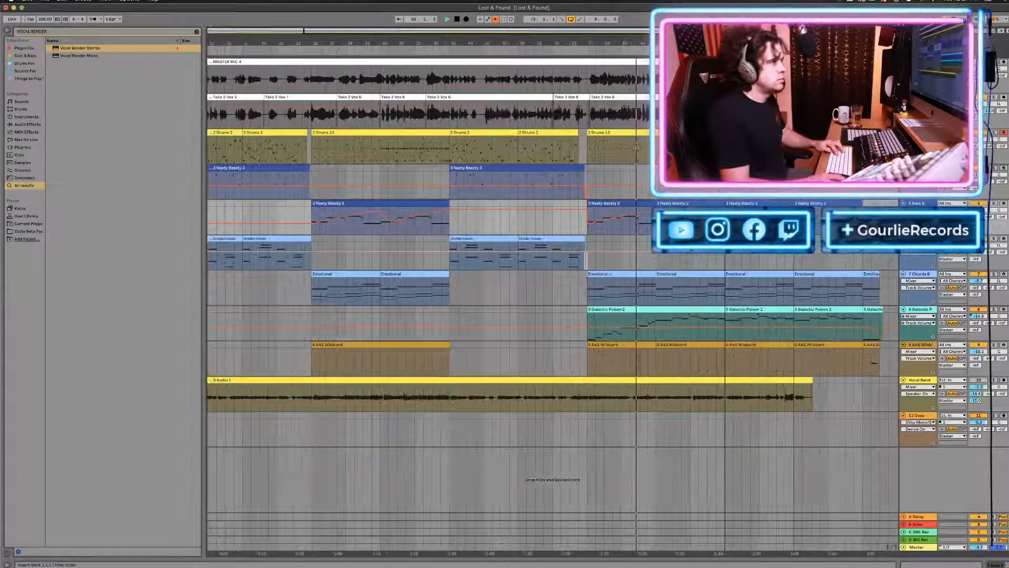
{"action": "scroll", "coordinate": [674, 131], "scroll_direction": "up", "scroll_amount": 3}
{"action": "scroll", "coordinate": [553, 284], "scroll_direction": "right", "scroll_amount": 4}
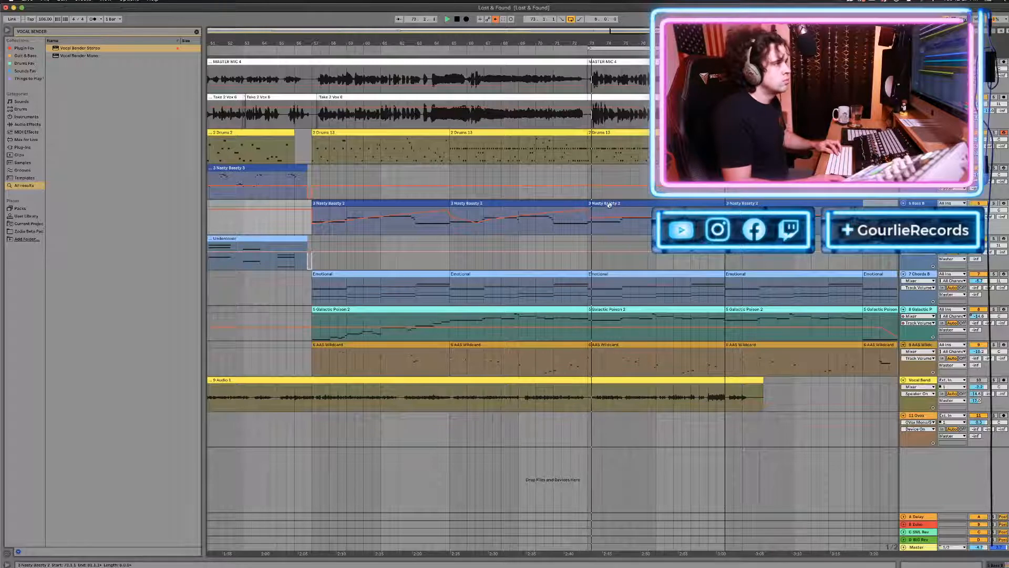
Turn off the arrangement loop so playback runs on through the final section to the song's end.
{"action": "left_click", "coordinate": [571, 20]}
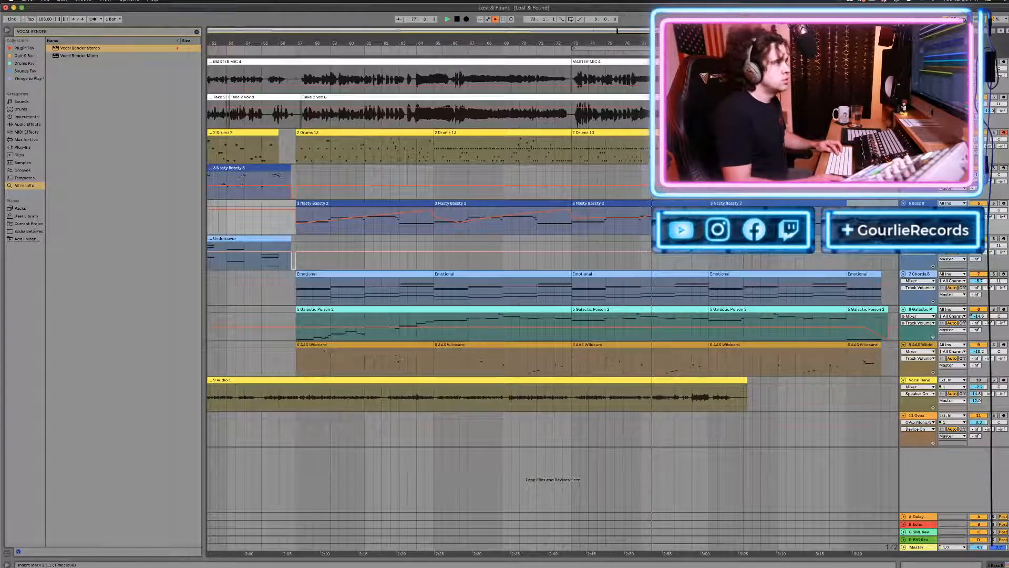
{"action": "scroll", "coordinate": [705, 113], "scroll_direction": "down", "scroll_amount": 5}
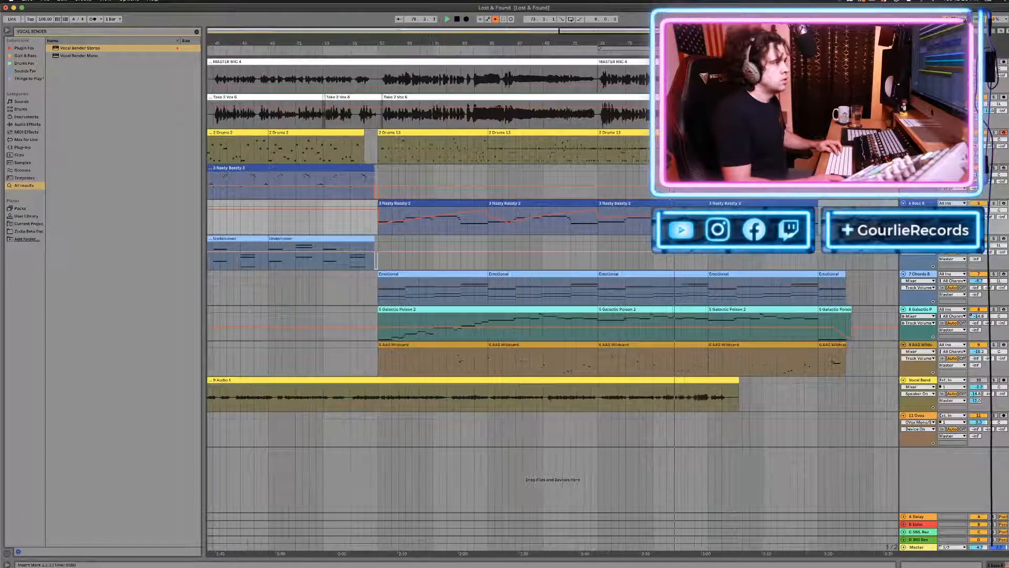
{"action": "scroll", "coordinate": [705, 113], "scroll_direction": "down", "scroll_amount": 3}
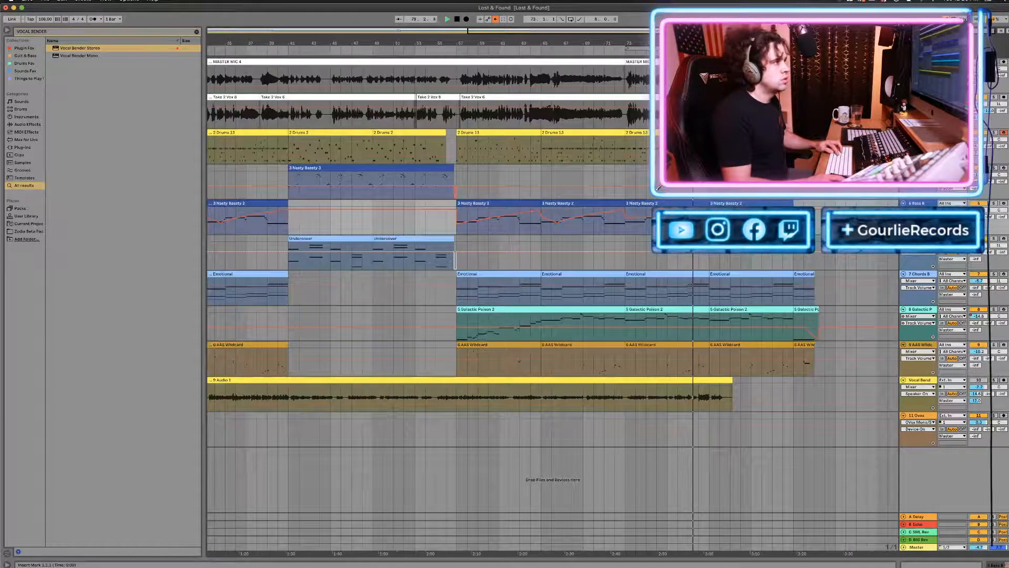